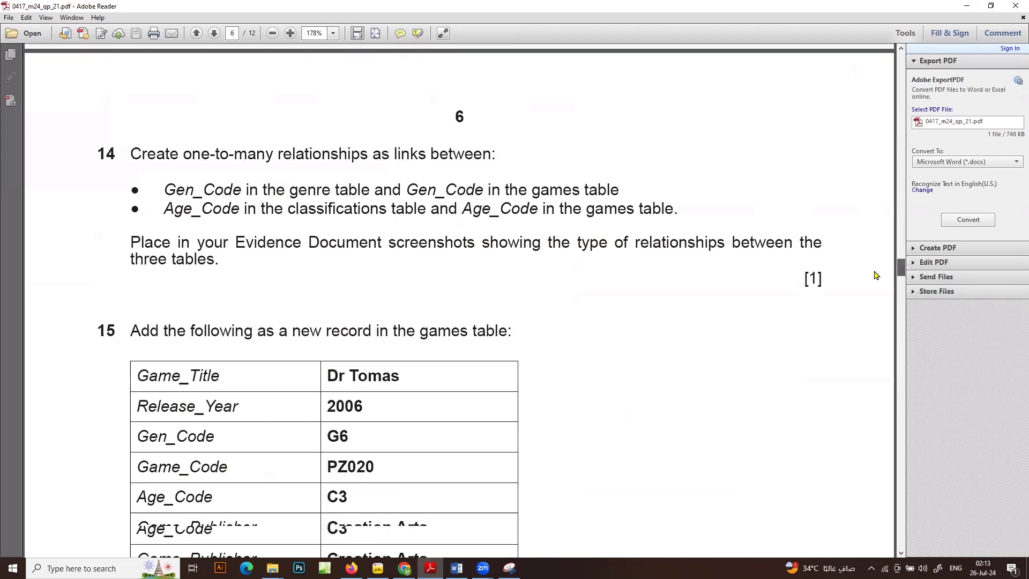
Find question 11 on page 5 of the question paper and open c02games.csv from the Confidential Source Files March 2024 folder in Excel
scroll(874, 246, "up", 11)
scroll(872, 232, "up", 6)
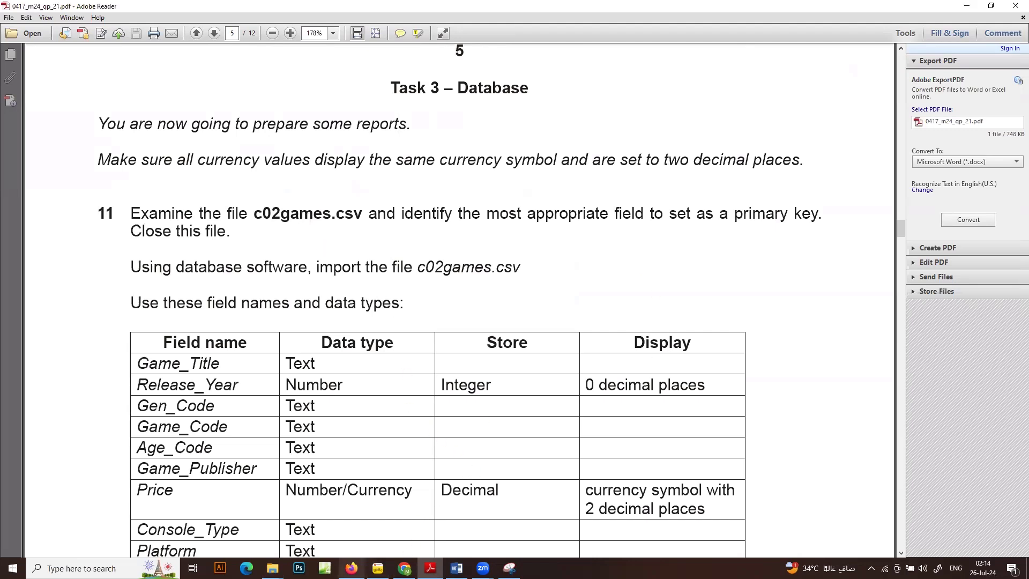
mouse_move(272, 568)
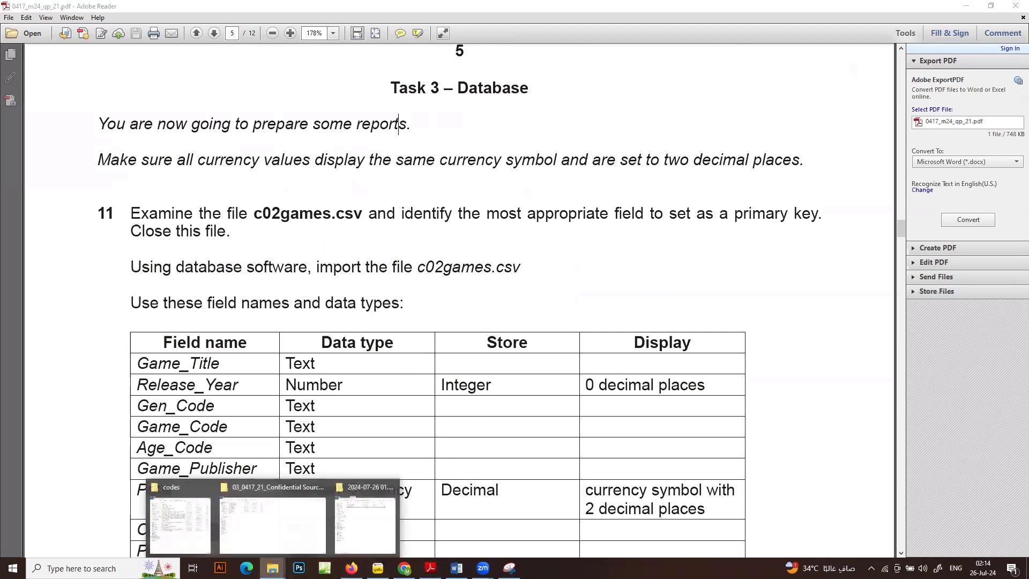
left_click(271, 533)
double_click(131, 102)
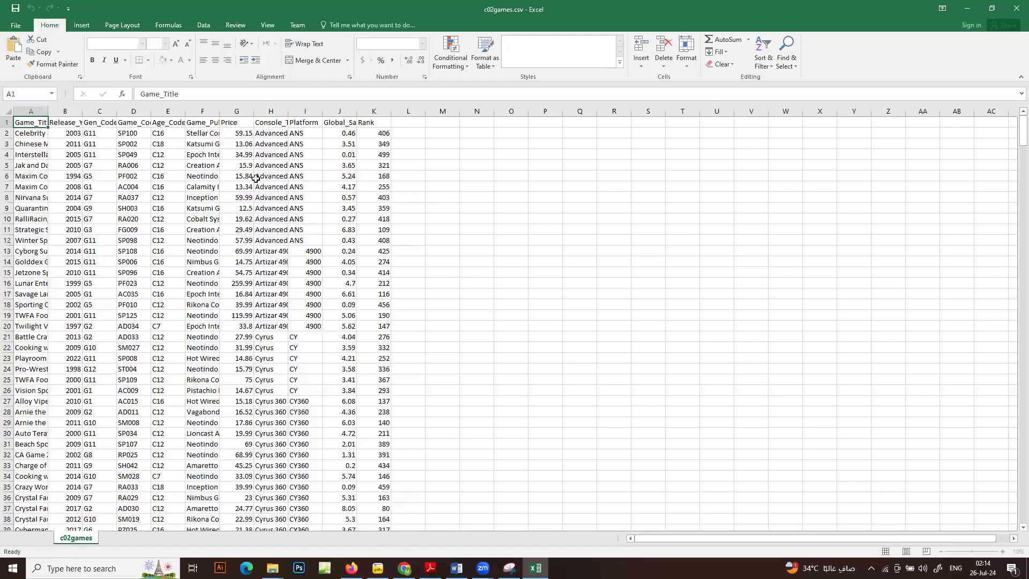
Auto-fit the widths of the Game_Title, Release_Year, Gen_Code, Game_Code and Age_Code columns to their contents
double_click(47, 107)
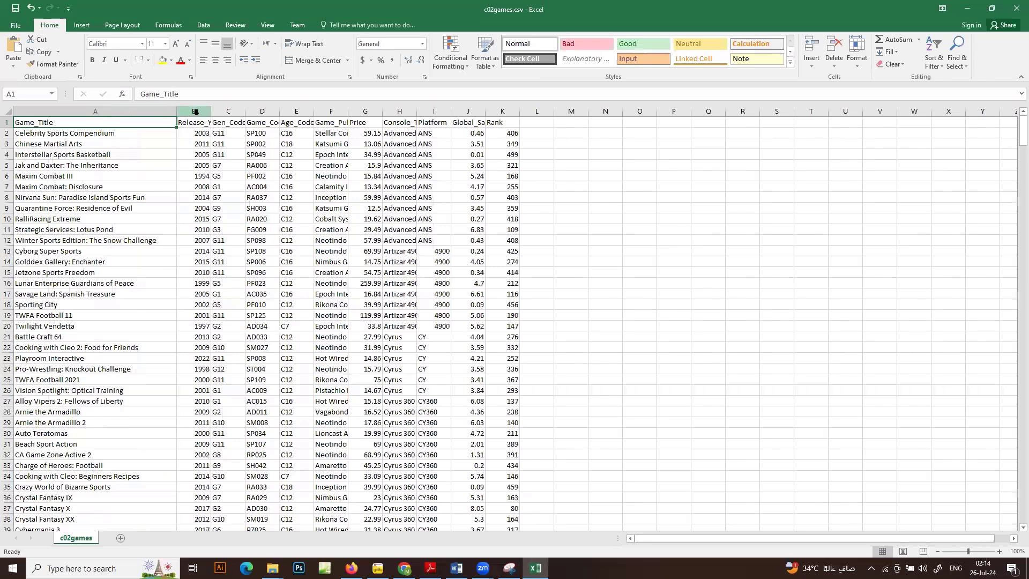
double_click(211, 110)
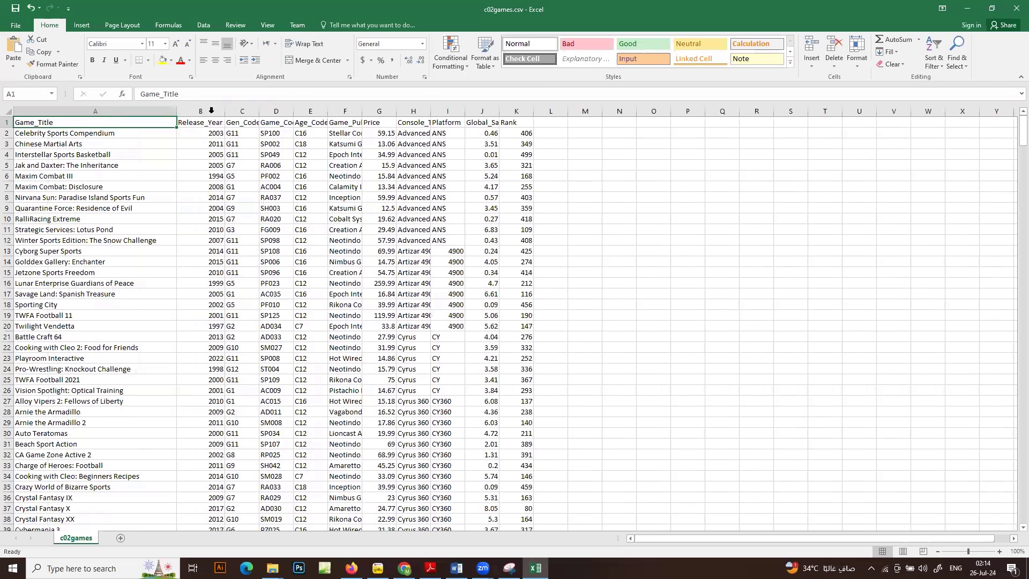
double_click(259, 110)
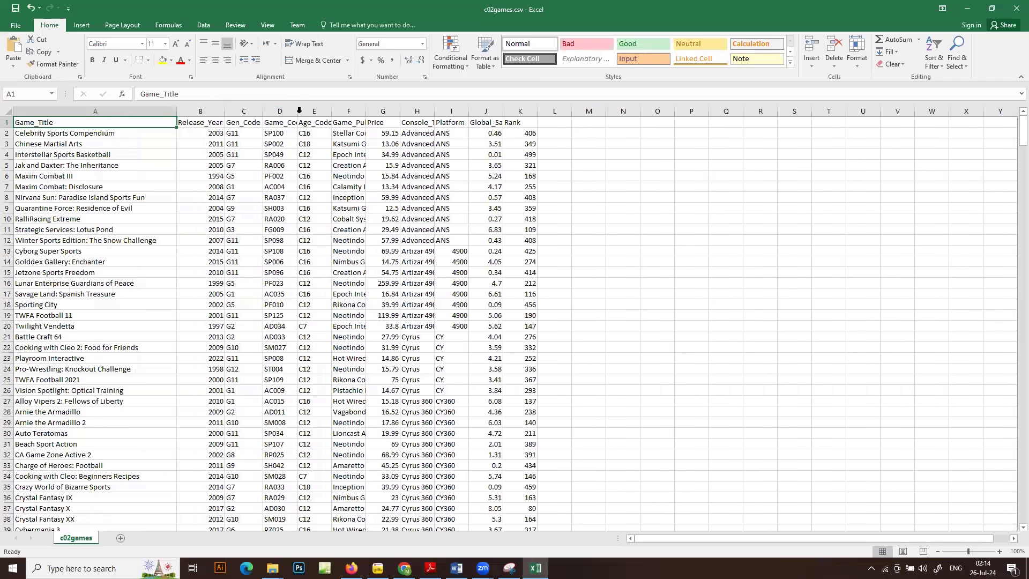
double_click(297, 110)
double_click(342, 110)
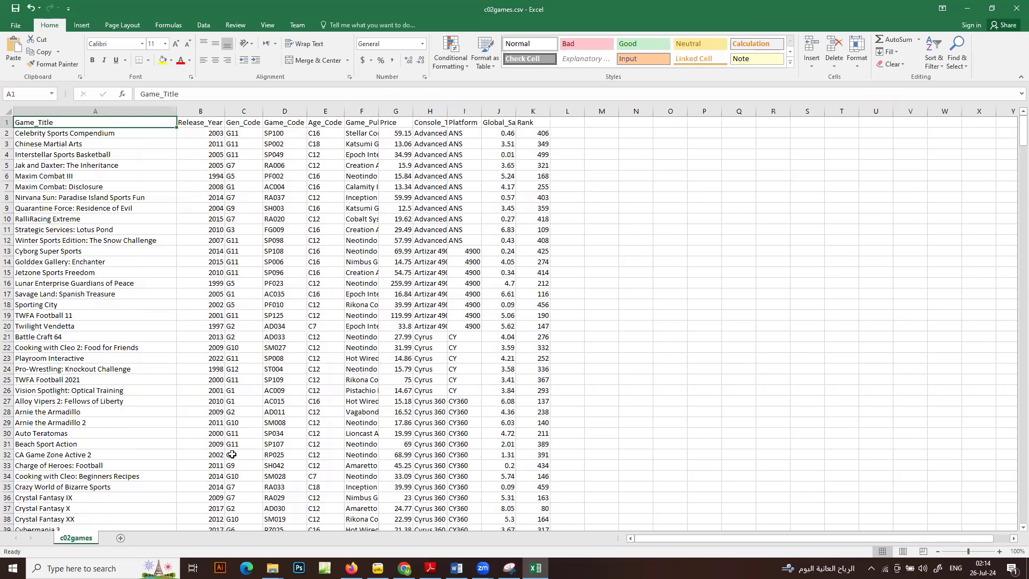
left_click(204, 484)
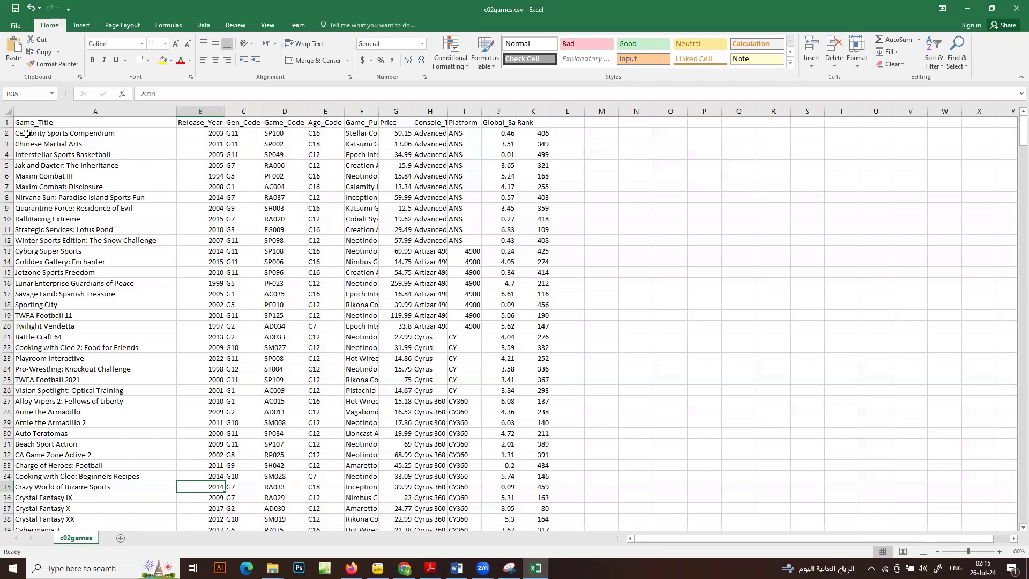
Add a conditional formatting rule to all data rows, A2 to K499, that fills duplicate values with red
left_click_drag(27, 133, 538, 499)
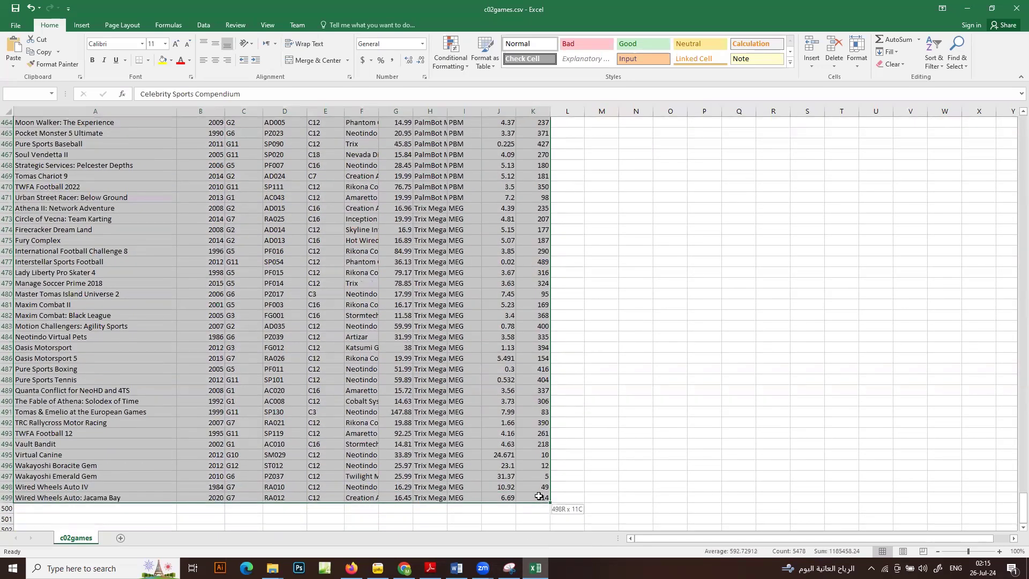
left_click_drag(1012, 493, 1014, 131)
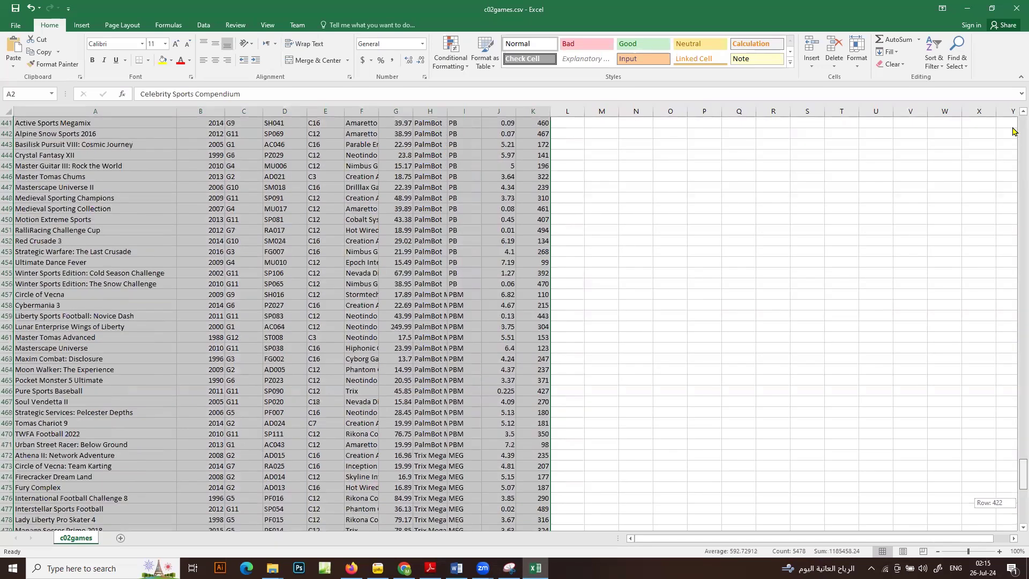
scroll(352, 199, "up", 1)
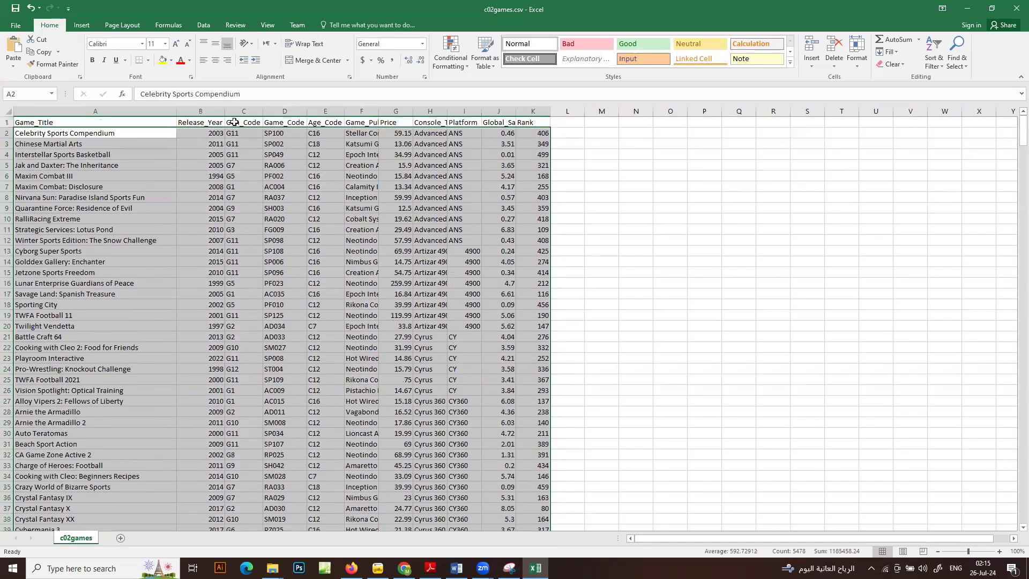
left_click(465, 67)
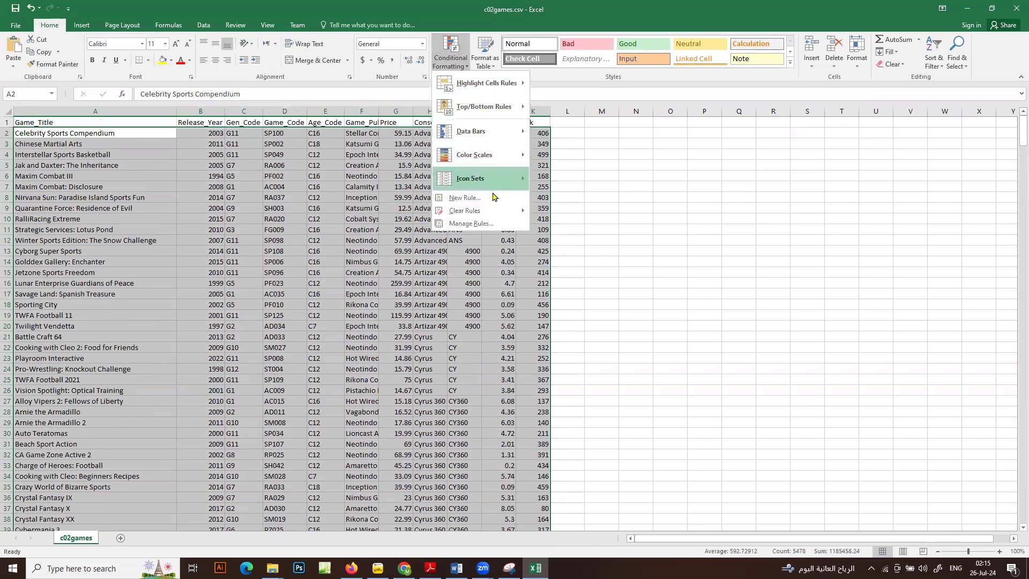
left_click(464, 198)
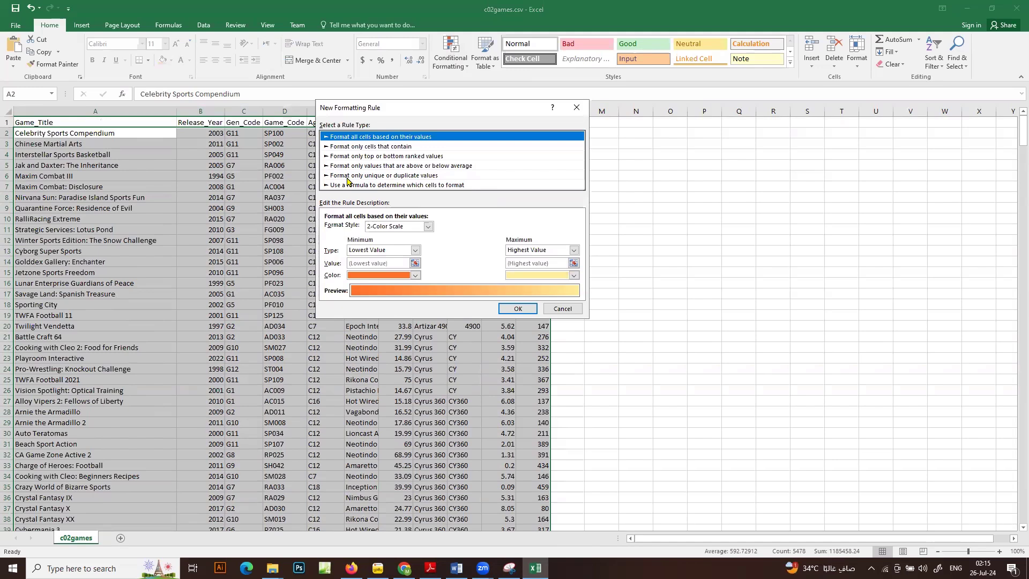
left_click(353, 176)
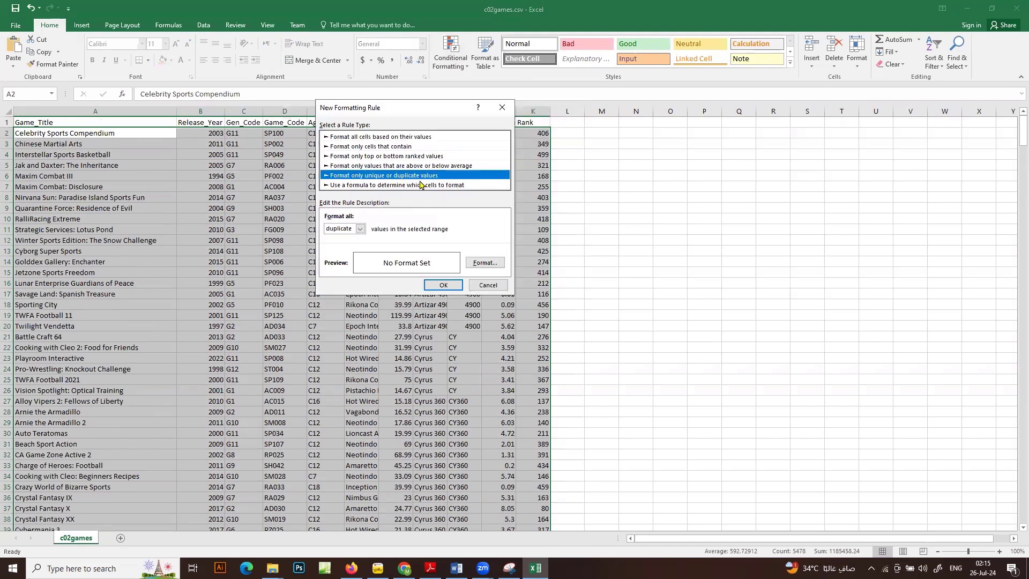
left_click(484, 262)
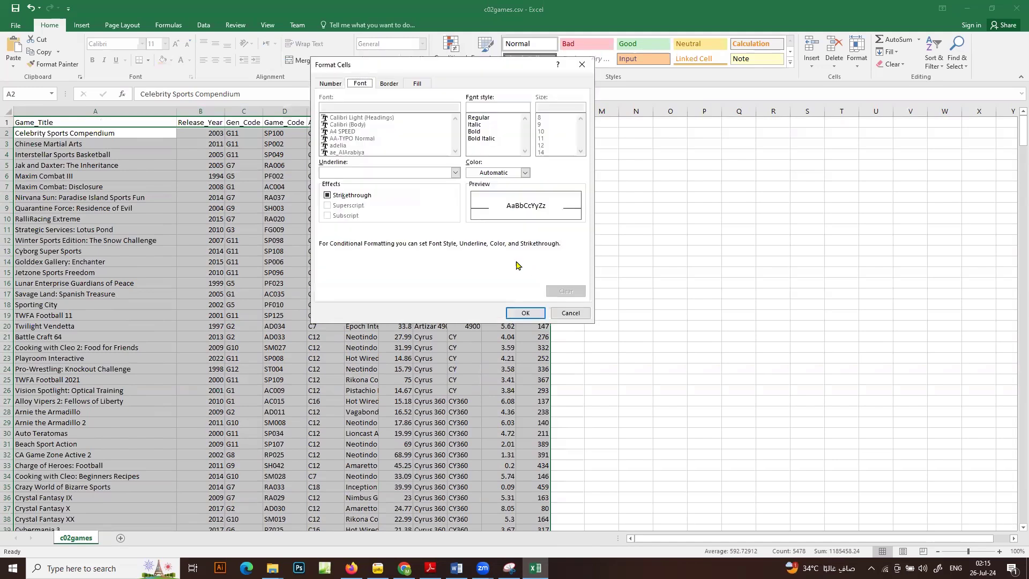
left_click(416, 85)
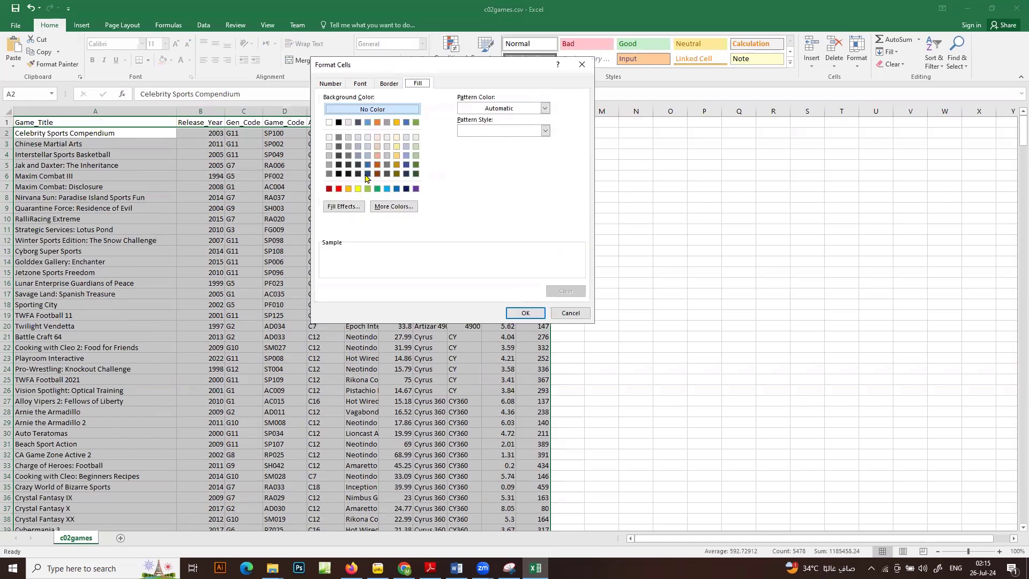
left_click(339, 188)
left_click(525, 313)
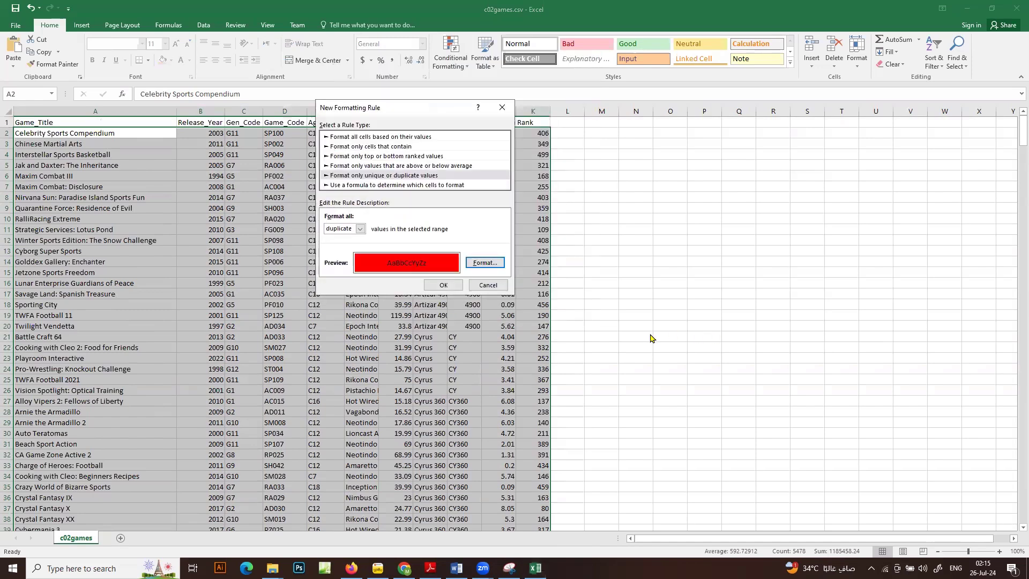
left_click(442, 285)
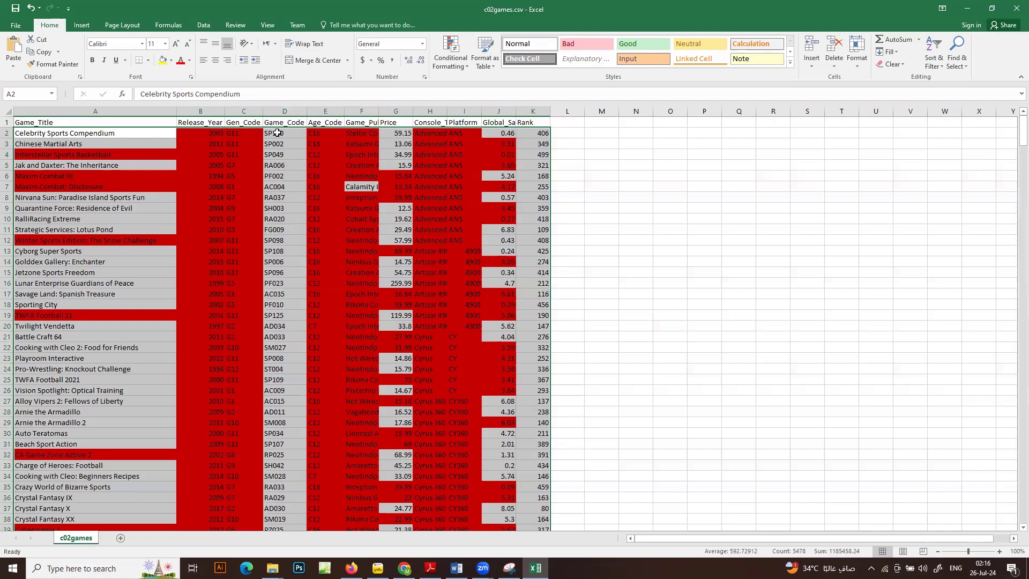
Examine the Game_Code column through all records for duplicate values to judge it as a primary key
scroll(273, 236, "down", 6)
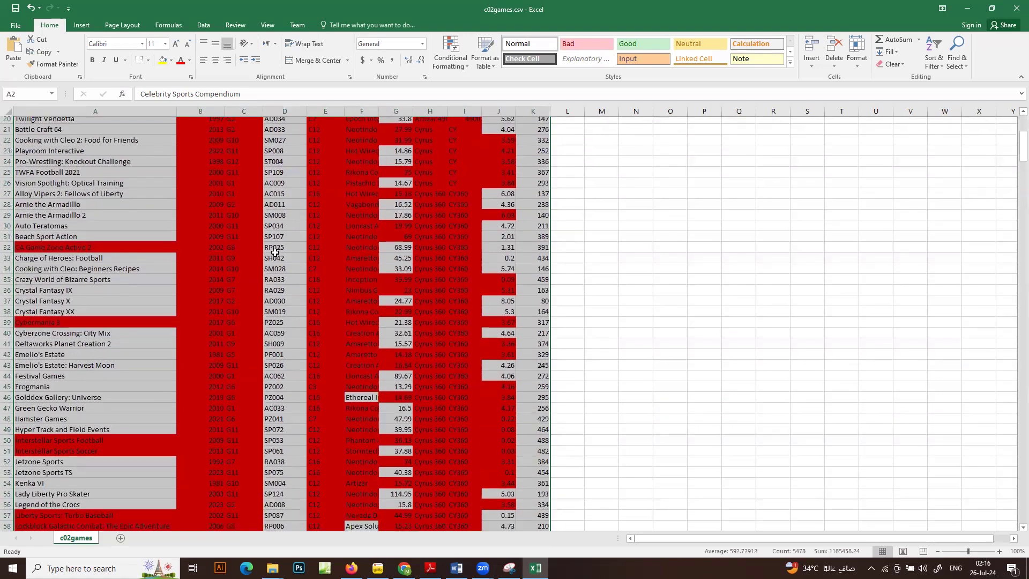
scroll(274, 252, "down", 20)
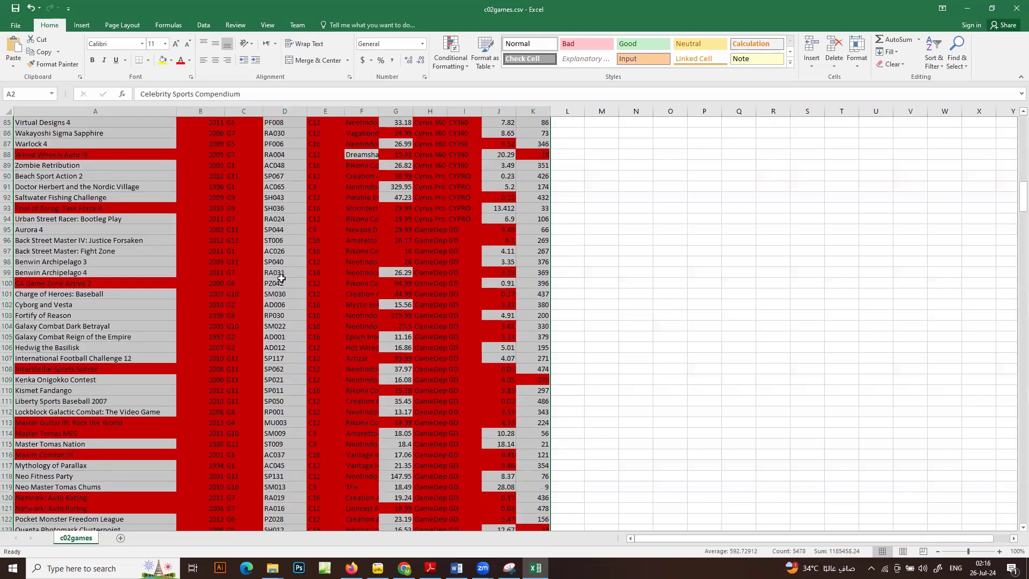
scroll(281, 278, "down", 9)
scroll(280, 284, "down", 20)
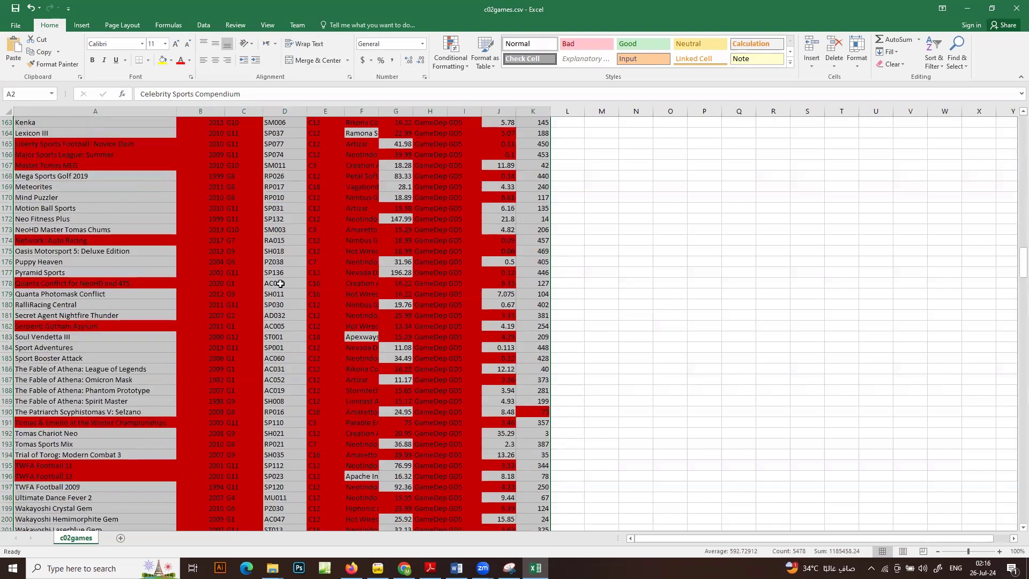
scroll(279, 283, "down", 13)
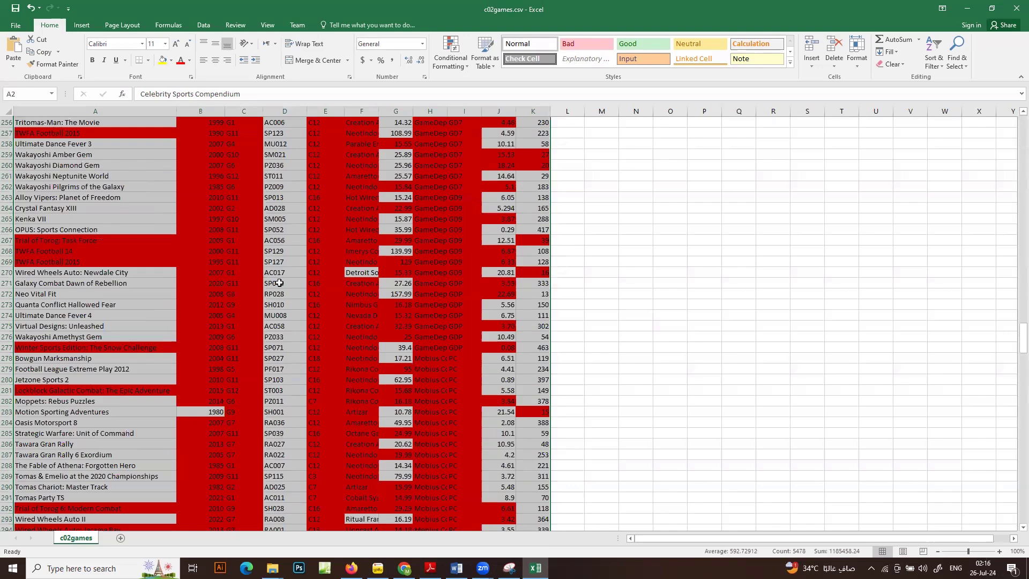
scroll(279, 282, "down", 20)
scroll(280, 278, "down", 20)
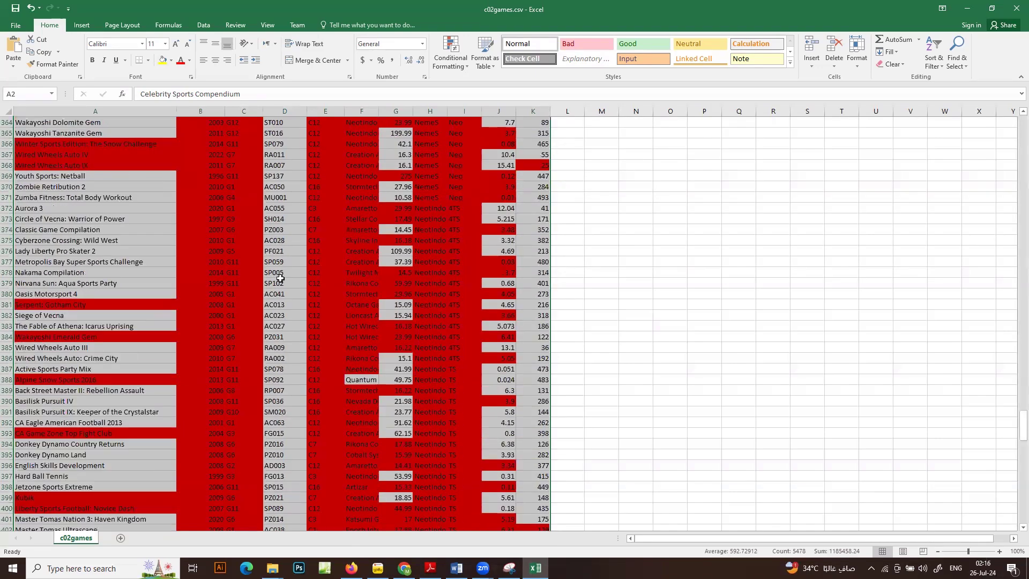
scroll(280, 295, "down", 20)
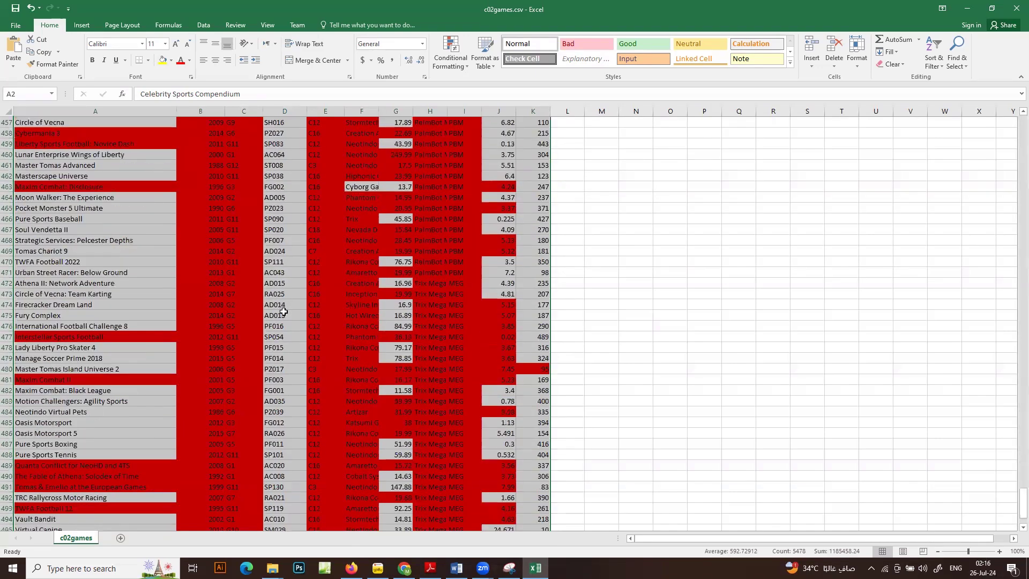
scroll(284, 318, "up", 9)
left_click_drag(1023, 509, 318, 135)
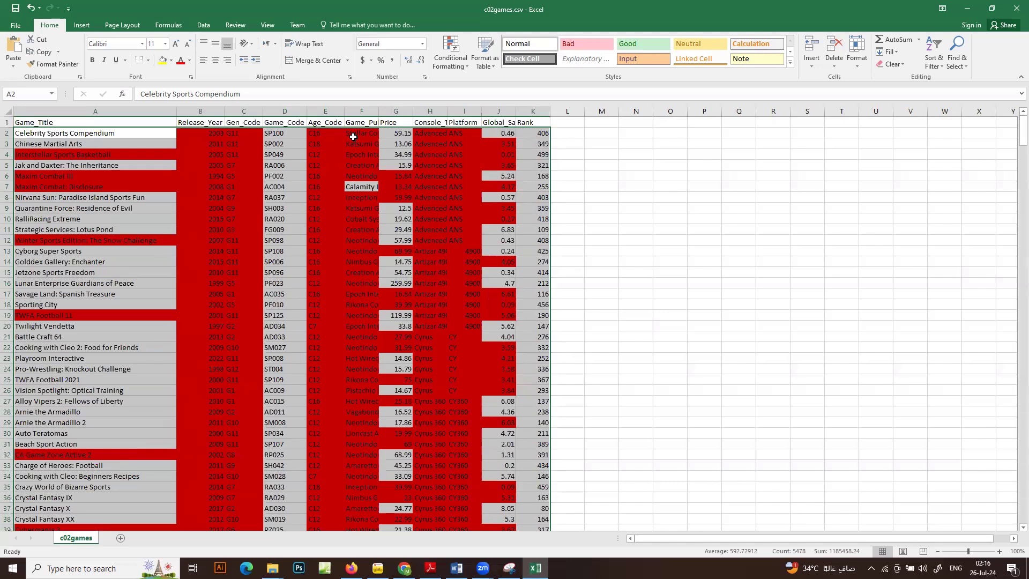
Widen the Game_Publisher column to fit its contents and check the Rank column for highlighted duplicates
double_click(380, 111)
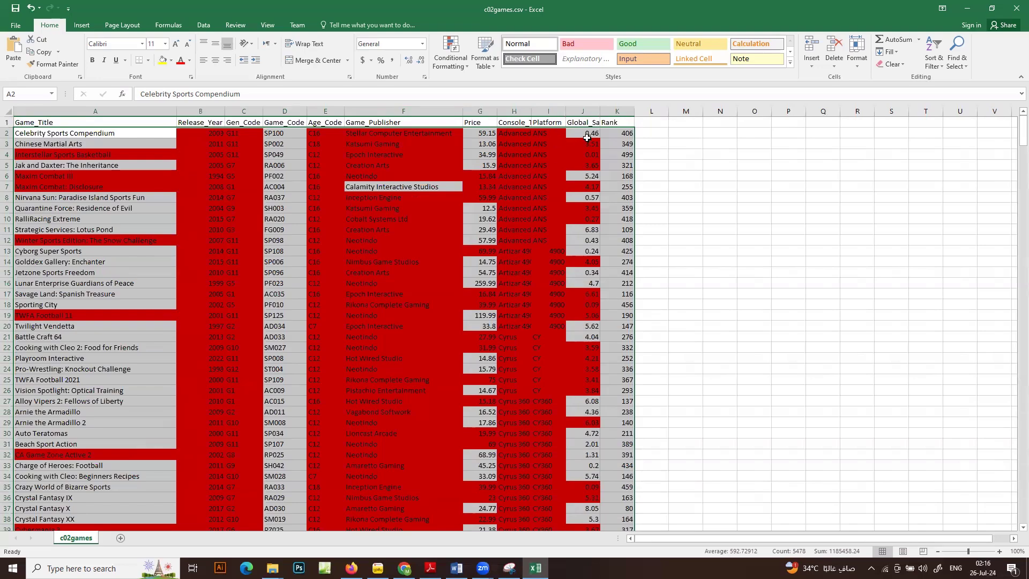
scroll(620, 186, "down", 20)
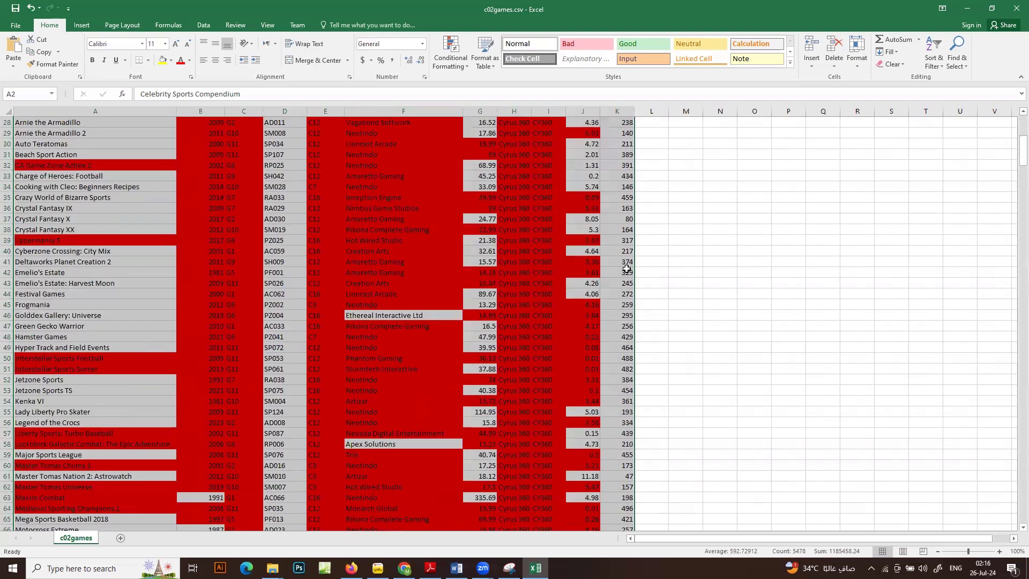
scroll(644, 323, "down", 1)
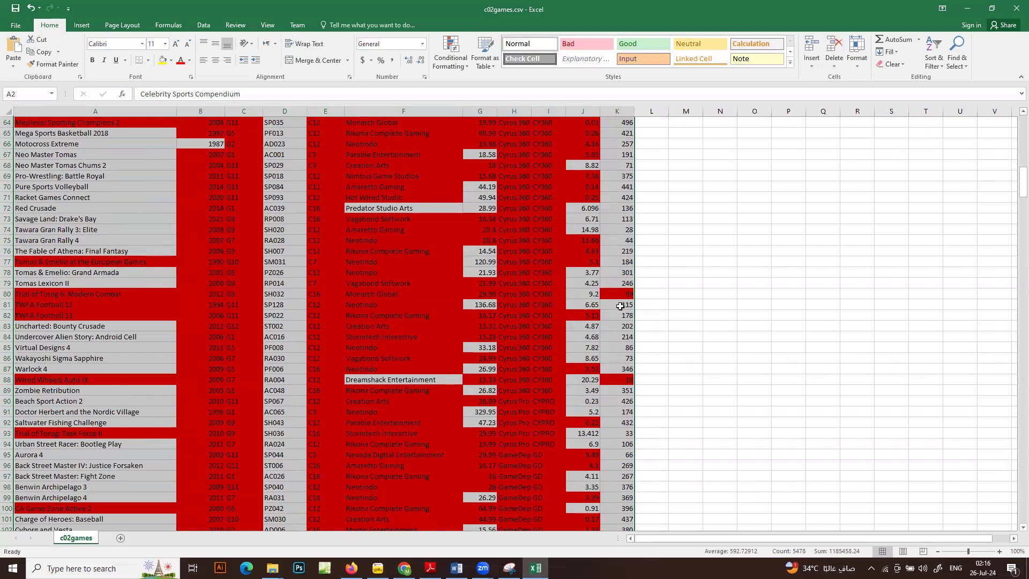
left_click_drag(1012, 181, 1013, 117)
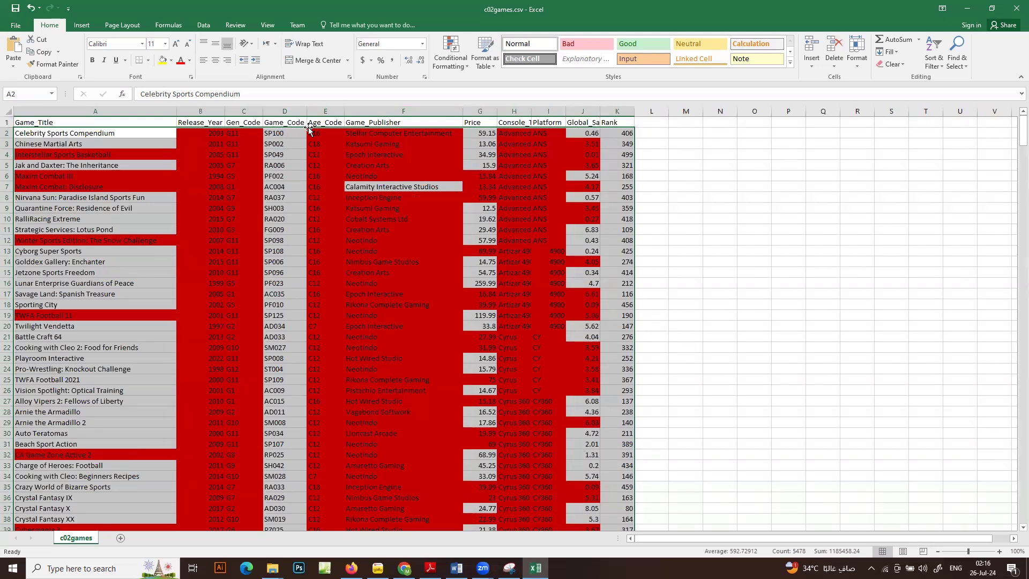
Close c02games.csv without saving the changes and return to the question paper in Adobe Reader
left_click(1016, 8)
left_click(512, 295)
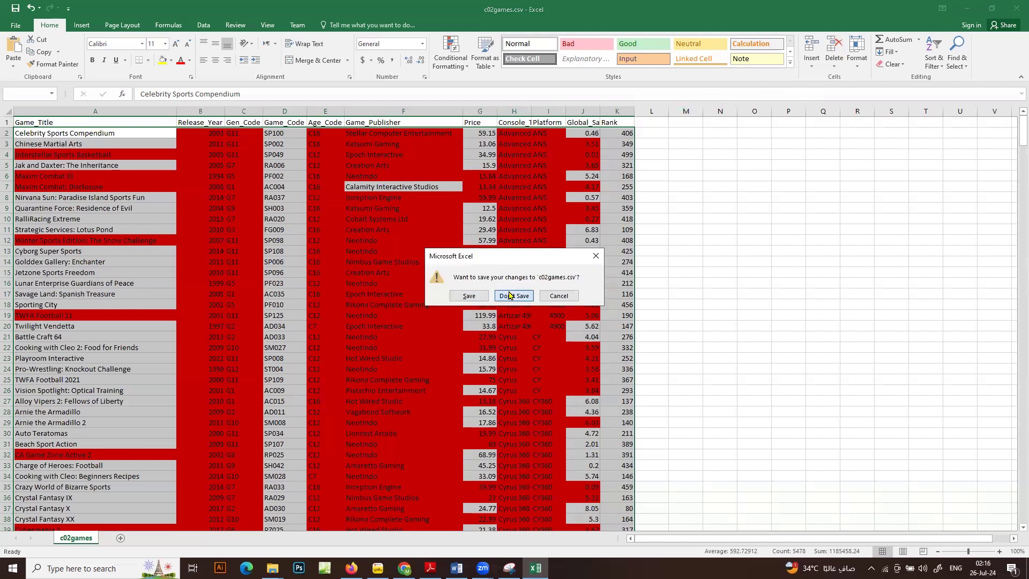
left_click(966, 7)
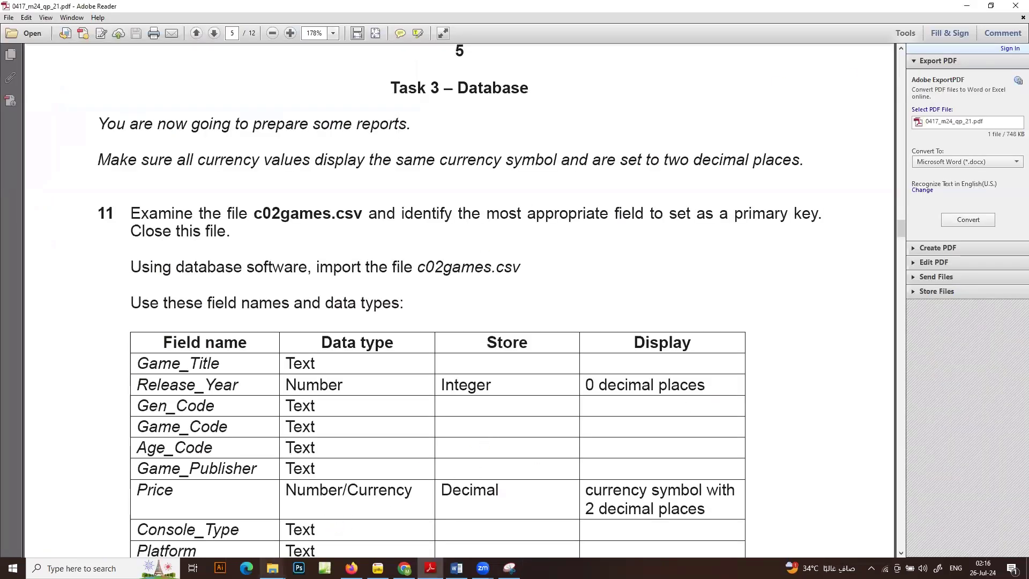
Go from the source files folder in File Explorer up to the feb folder in the working area
left_click(272, 568)
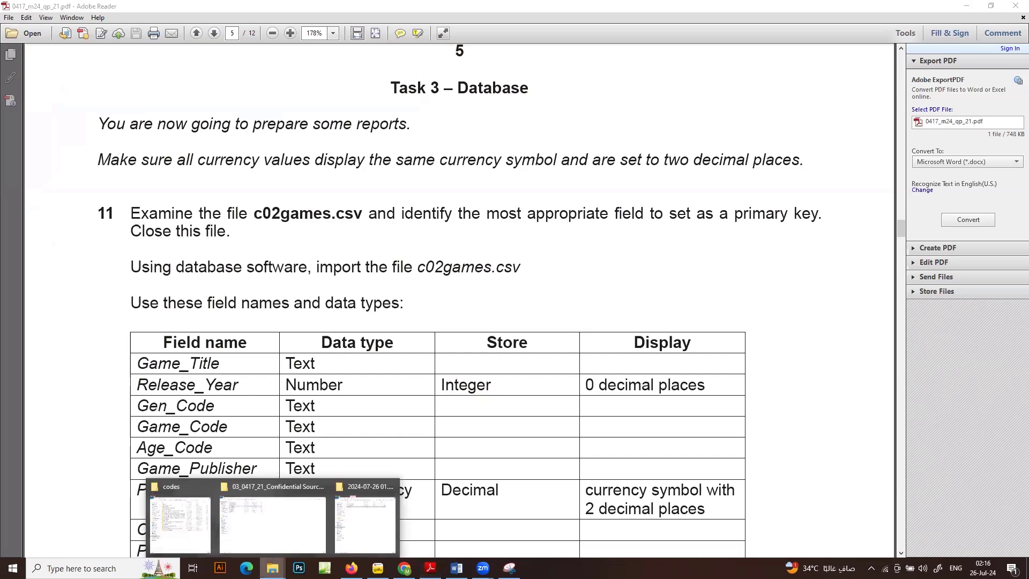
left_click(290, 512)
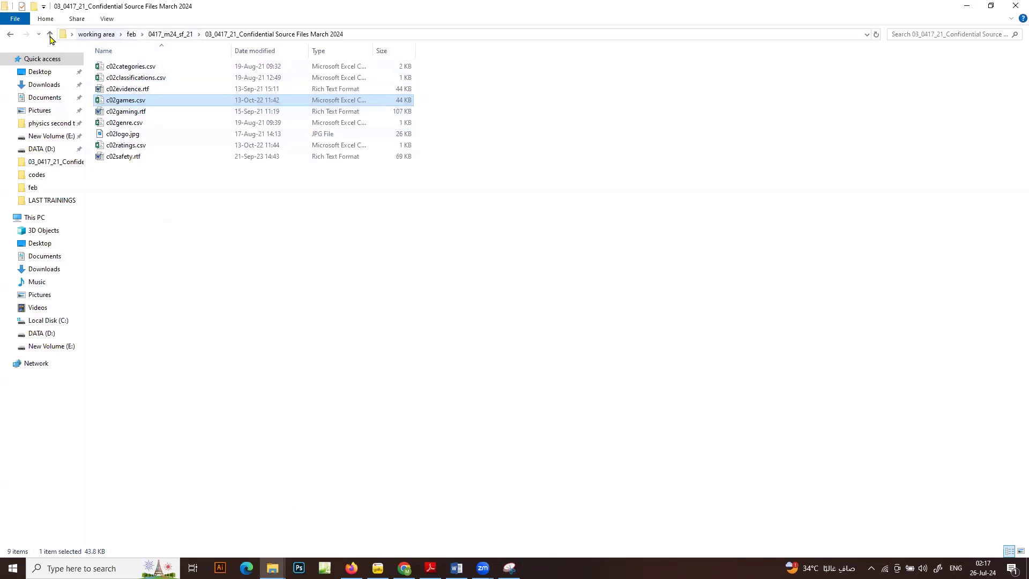
left_click(50, 35)
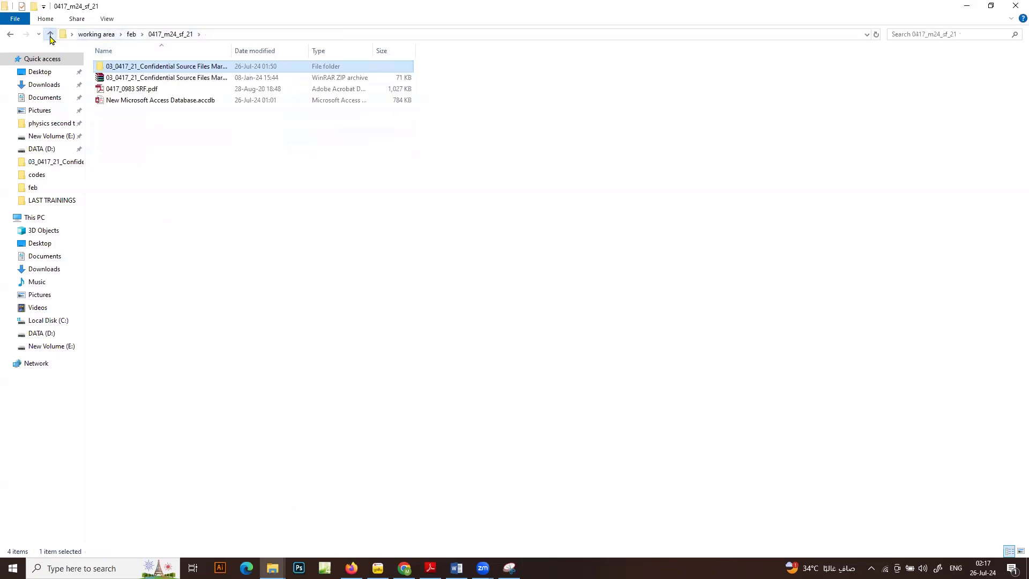
left_click(50, 35)
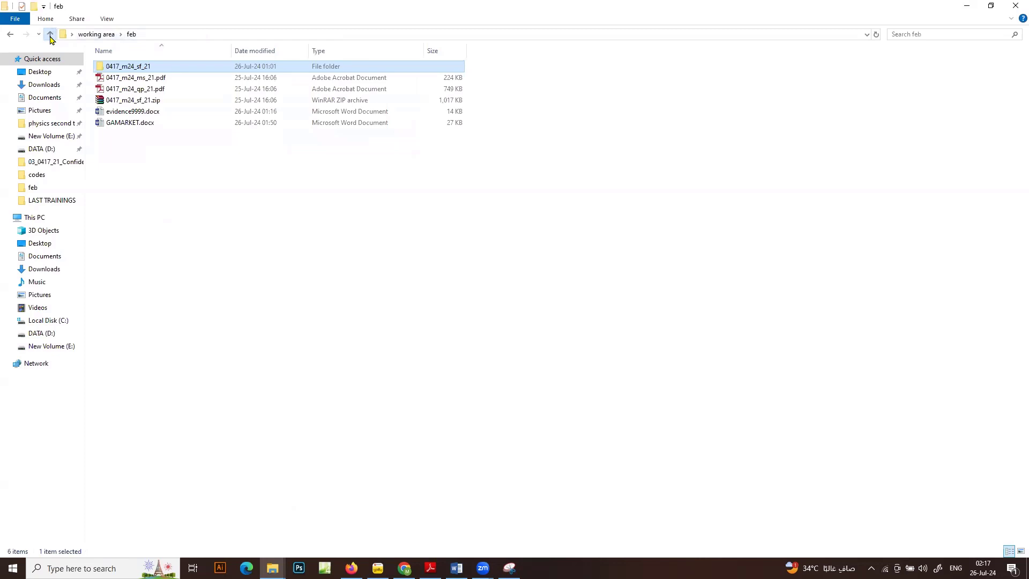
Create a new Microsoft Access database with the default name in the feb folder, open it and enable its content
right_click(186, 183)
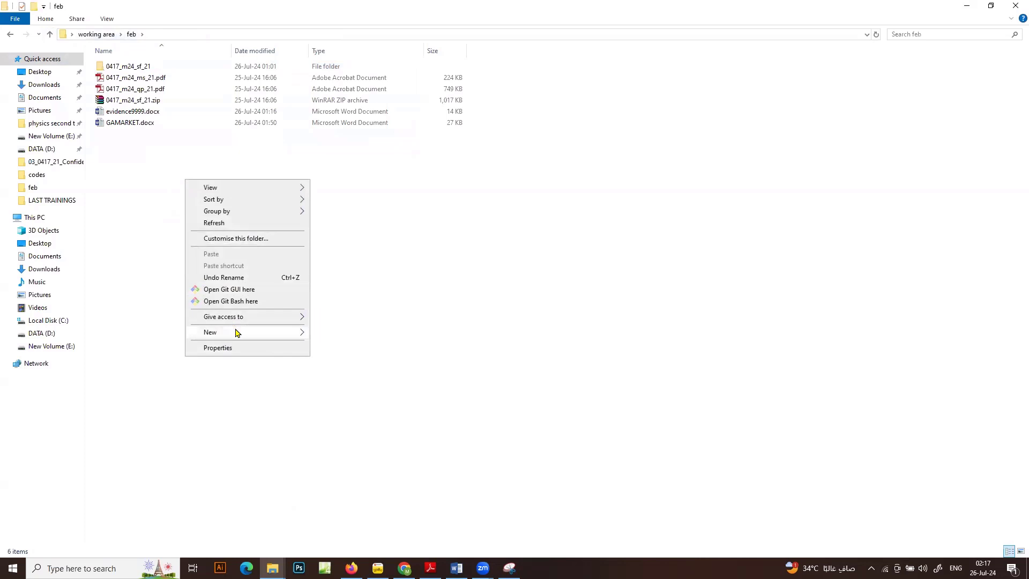
mouse_move(236, 331)
left_click(393, 360)
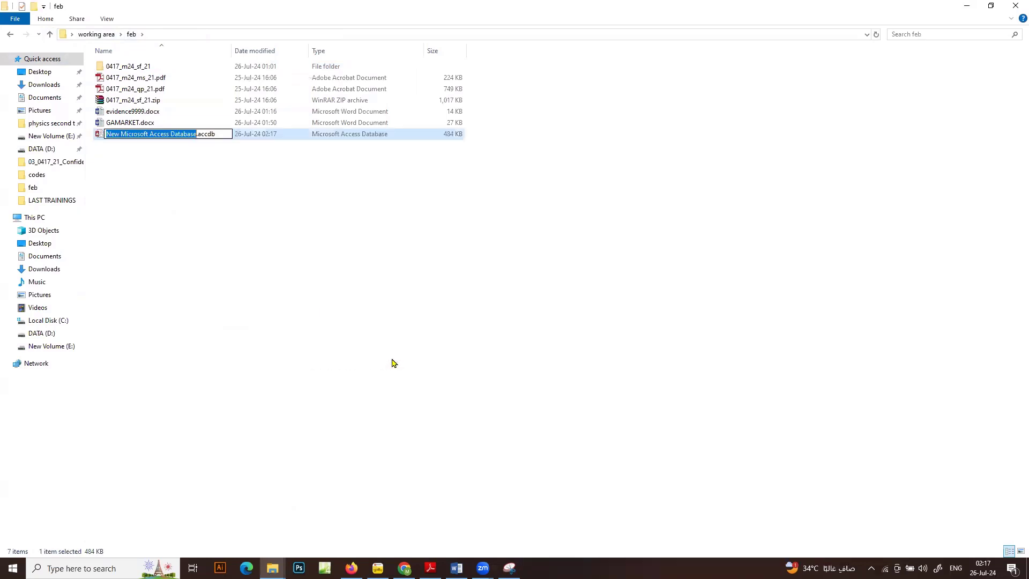
key("Return")
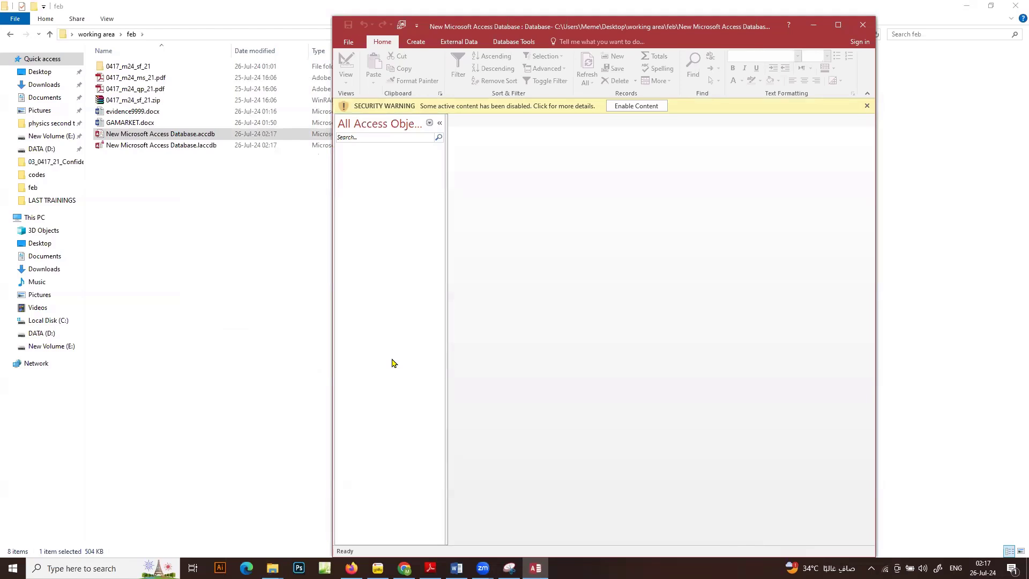
left_click(649, 105)
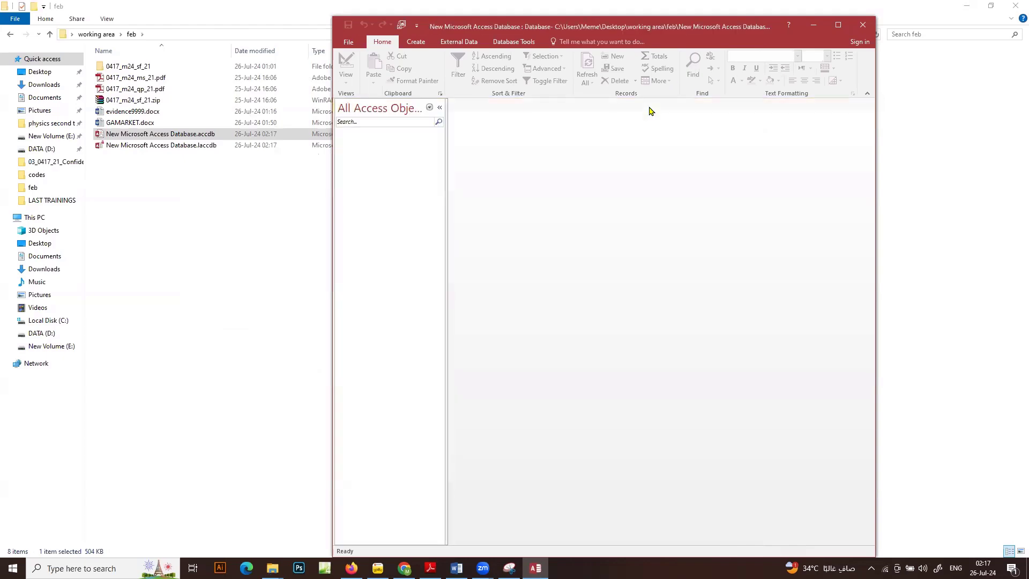
Minimise File Explorer, restore the question paper to a smaller window and place the Access window beside it
left_click(970, 6)
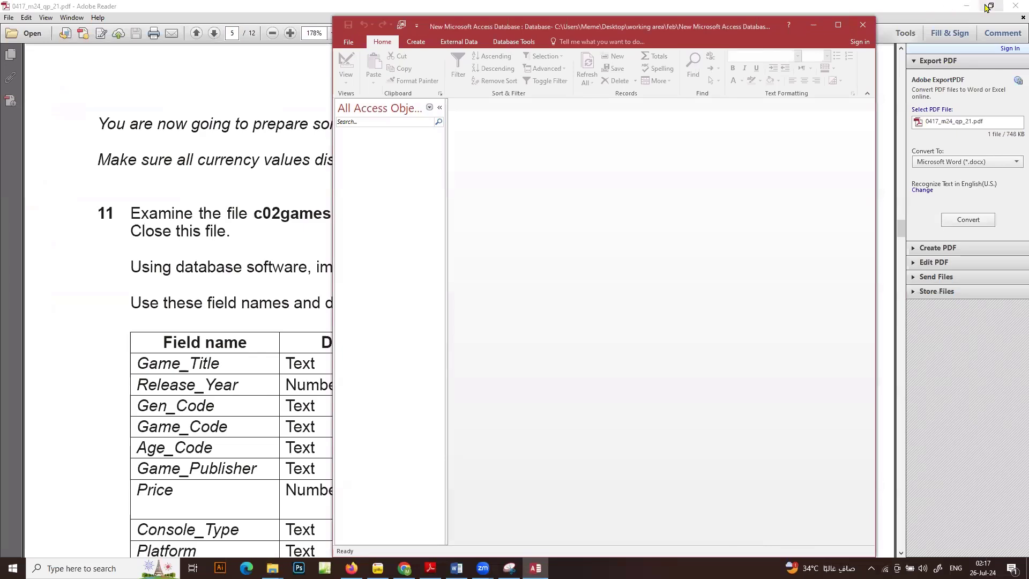
left_click(987, 6)
left_click(987, 7)
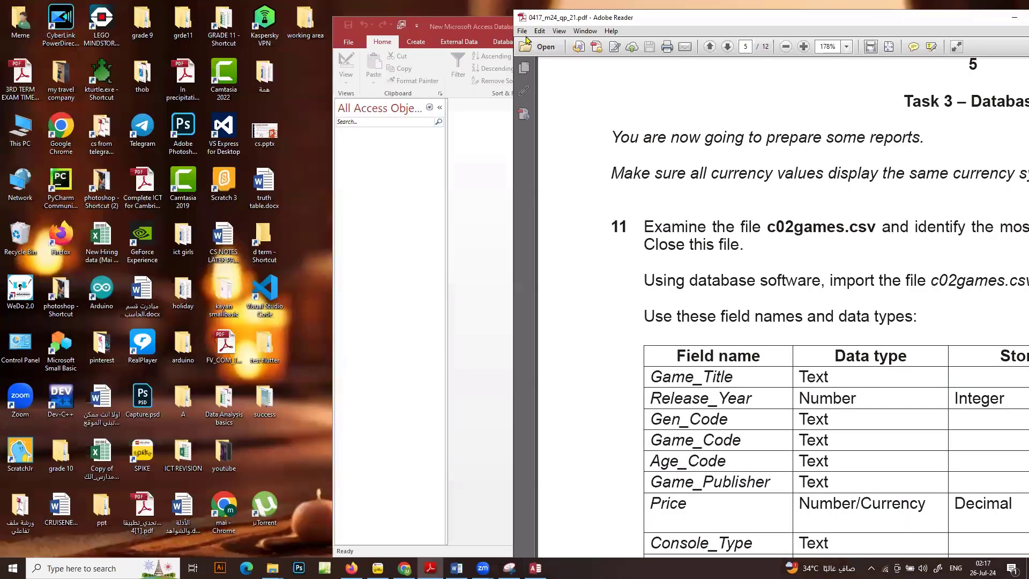
left_click(475, 30)
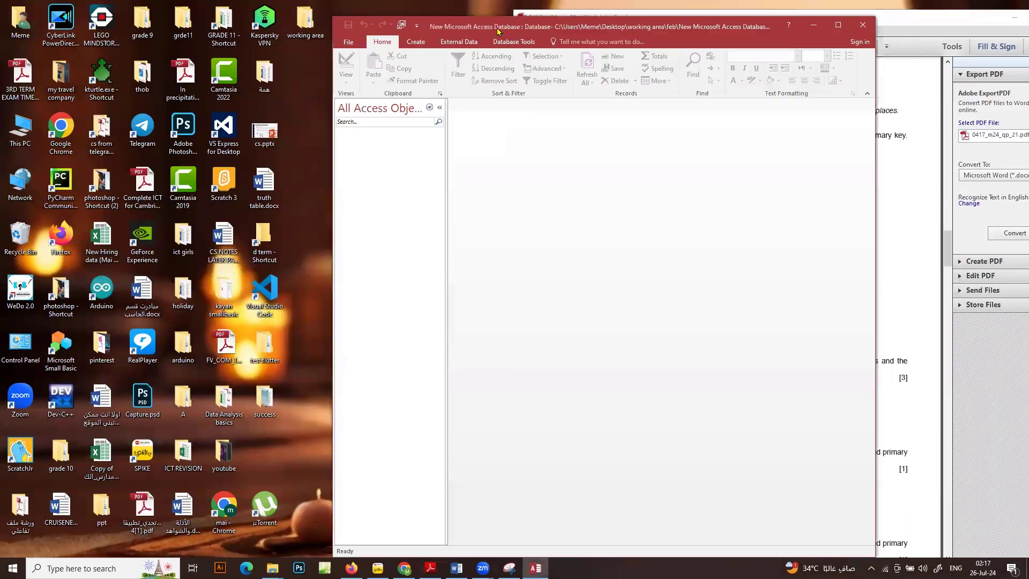
left_click_drag(512, 34, 196, 45)
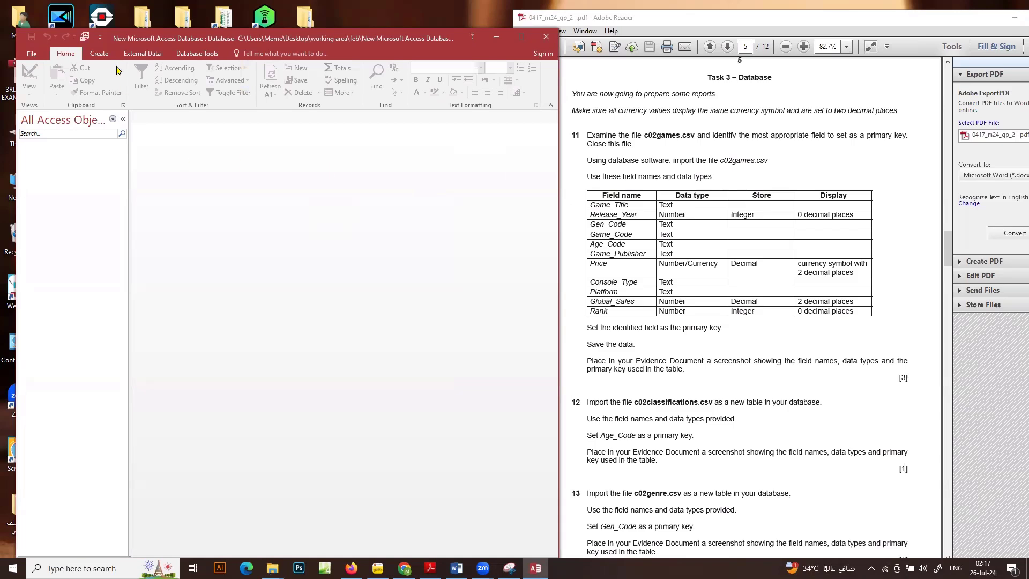
Start a text file import into a new table, using c02games.csv from the March 2024 source files folder under working area, feb
left_click(138, 54)
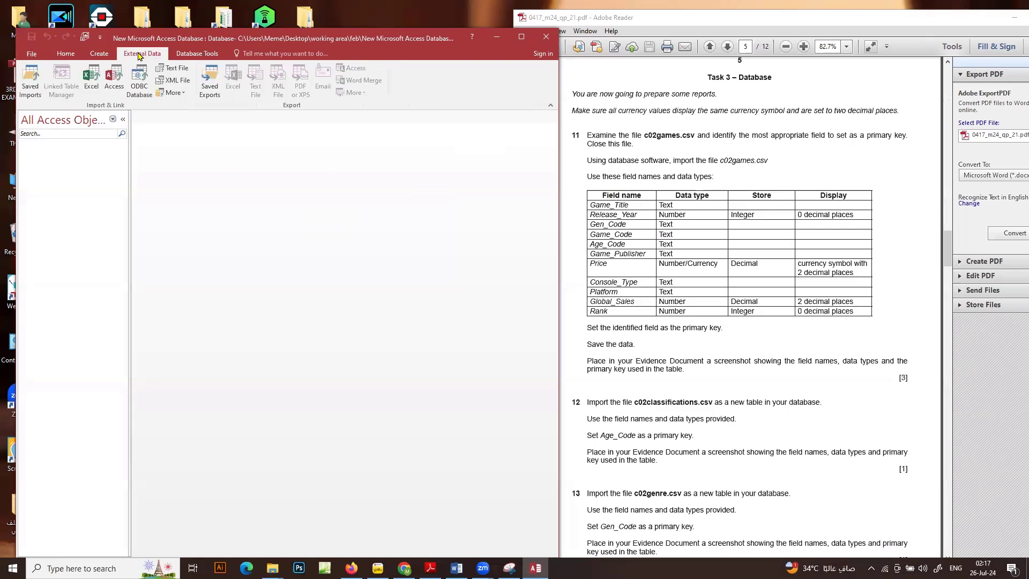
left_click(177, 68)
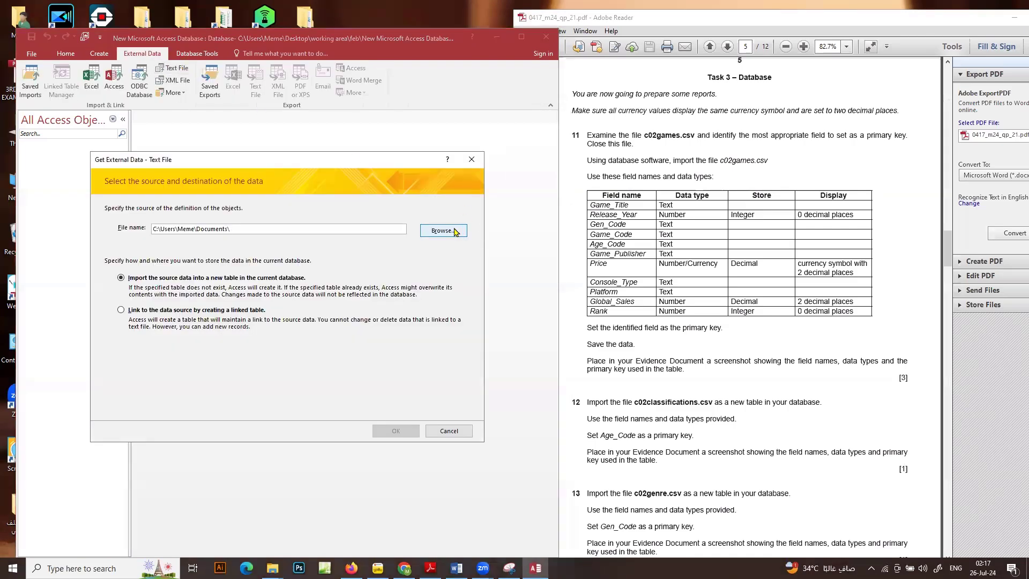
left_click(455, 232)
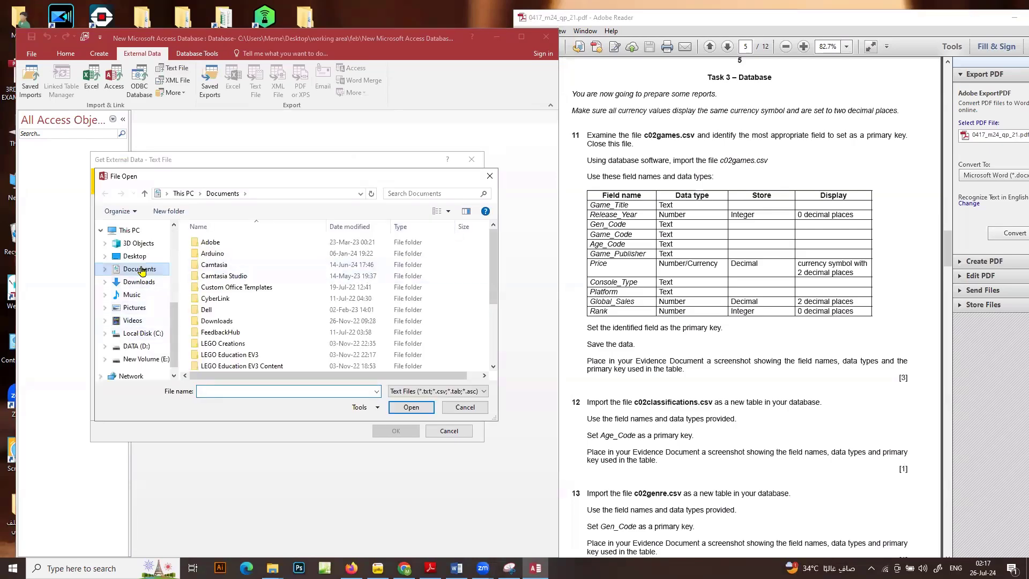
left_click(139, 259)
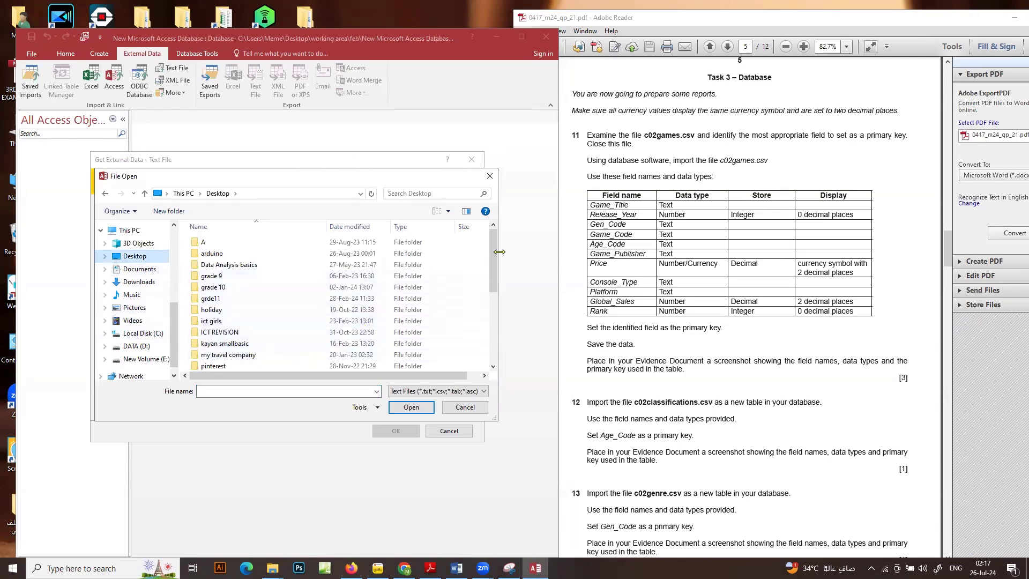
left_click_drag(494, 252, 493, 284)
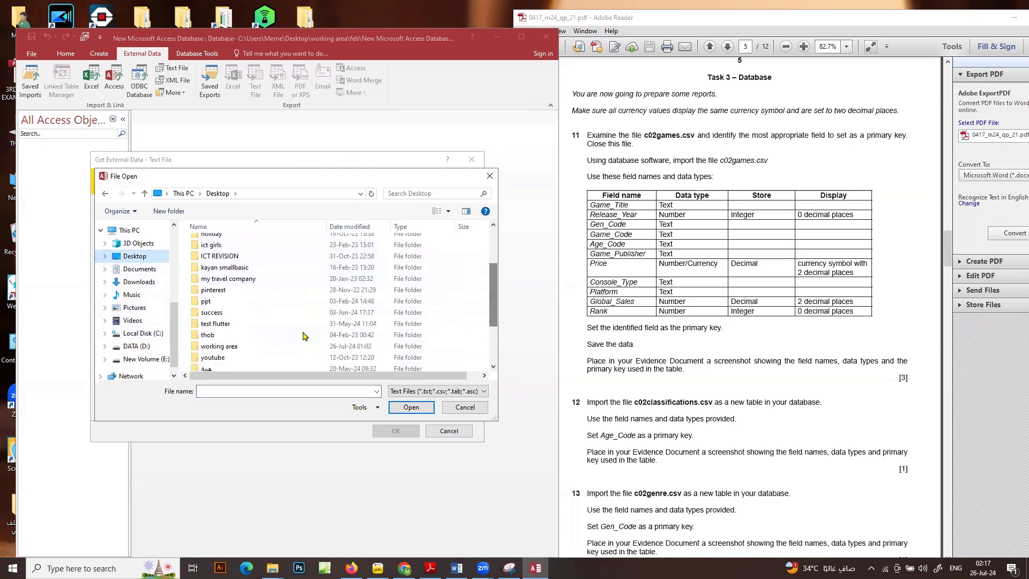
left_click(216, 349)
double_click(217, 348)
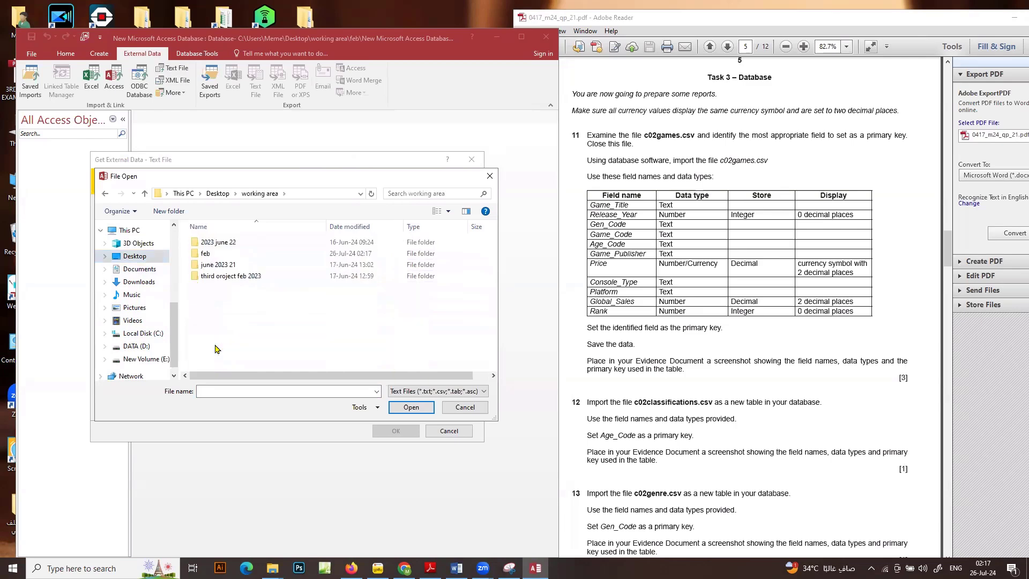
double_click(200, 254)
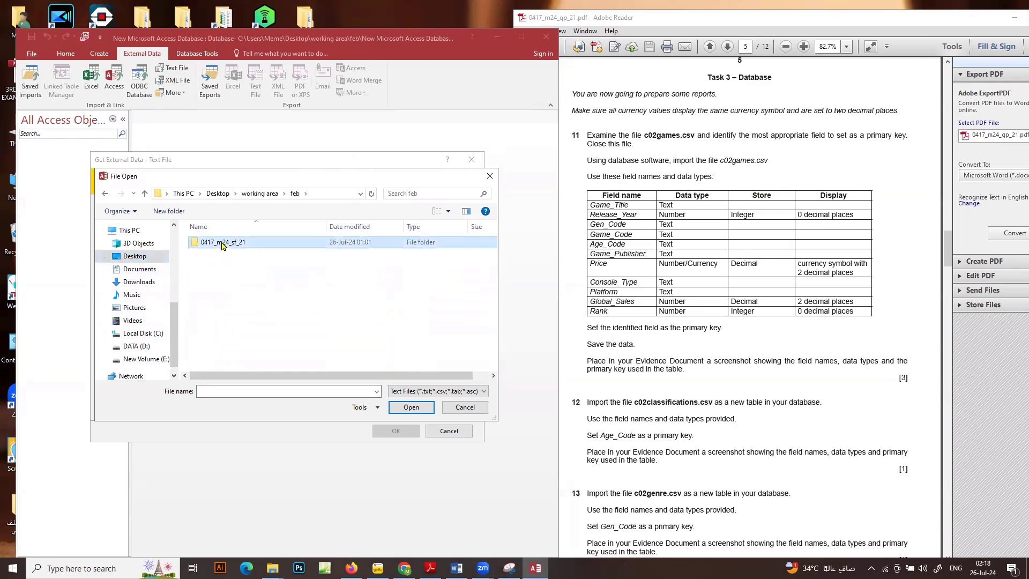
double_click(220, 242)
double_click(223, 243)
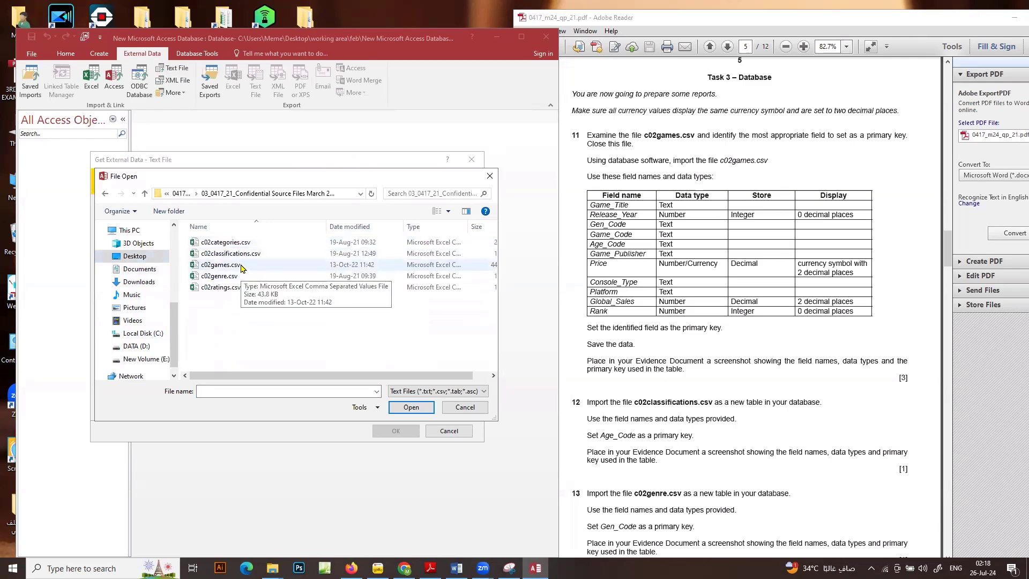
double_click(240, 264)
left_click(397, 431)
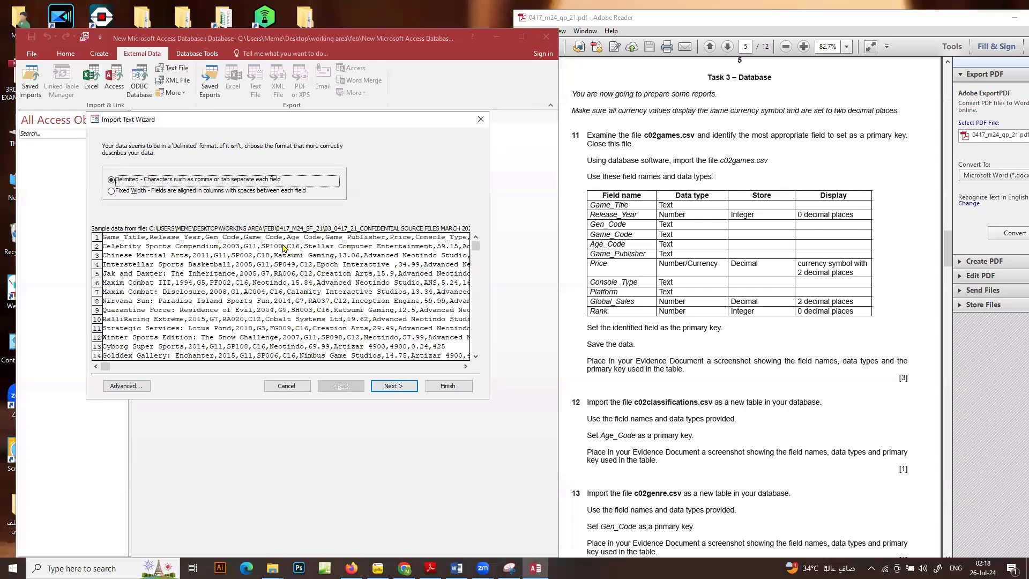
Keep the delimited format with comma separators and treat the first row as field names
left_click(393, 386)
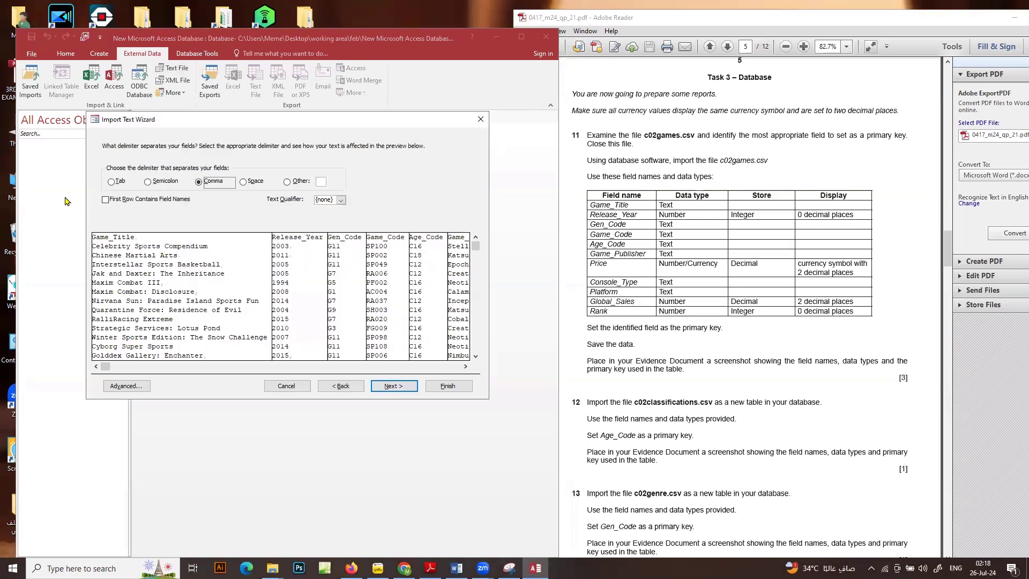
left_click(107, 200)
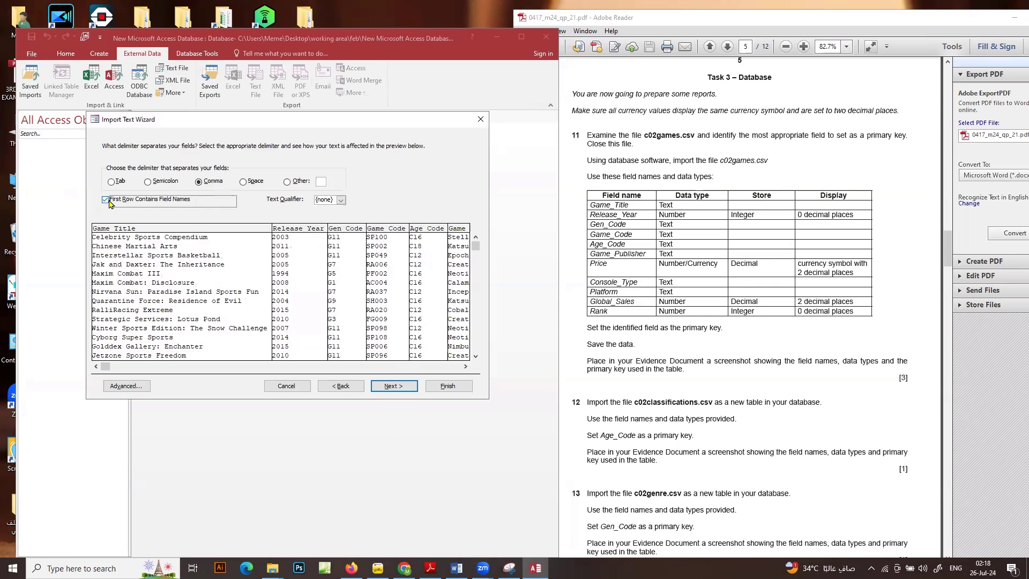
left_click(405, 387)
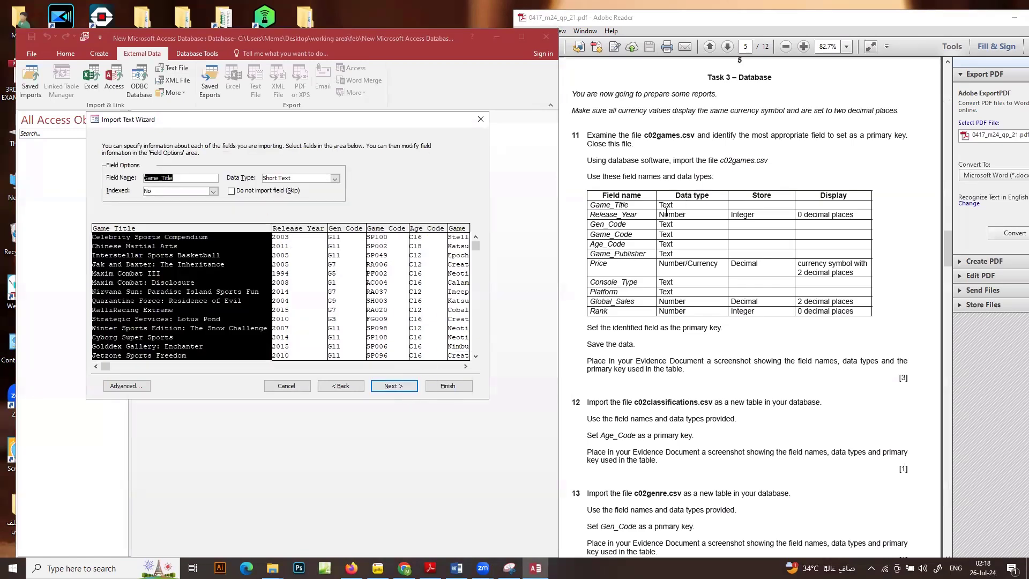
Set the Price field's data type to Currency in the import specification and check the remaining fields' types
left_click(112, 386)
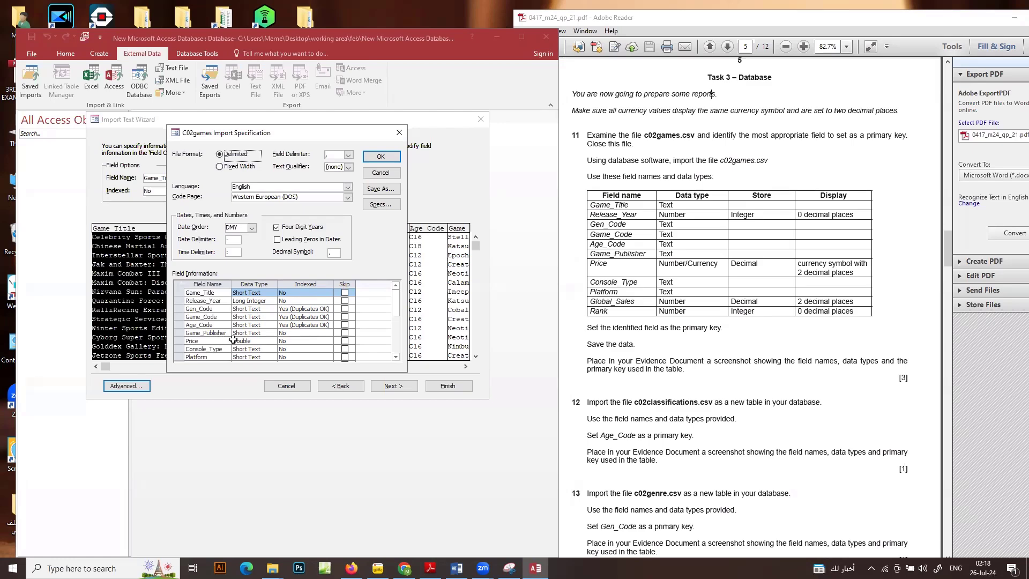
left_click(262, 340)
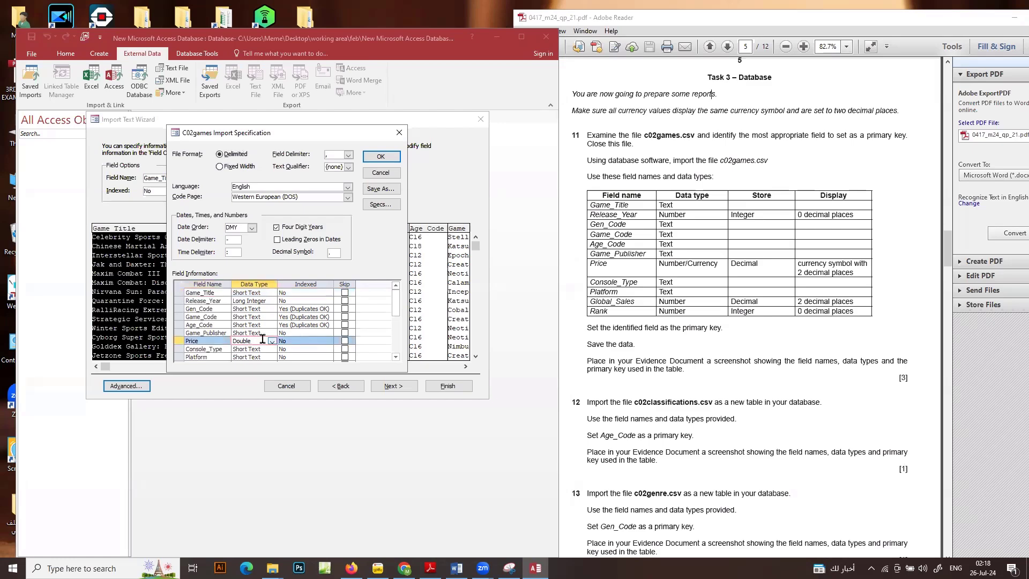
left_click(272, 341)
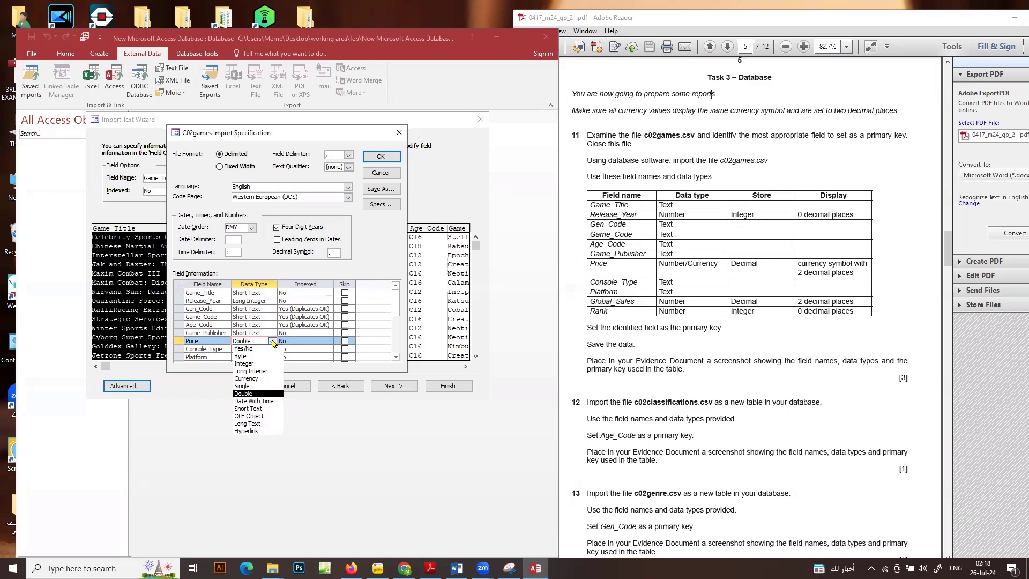
left_click(258, 379)
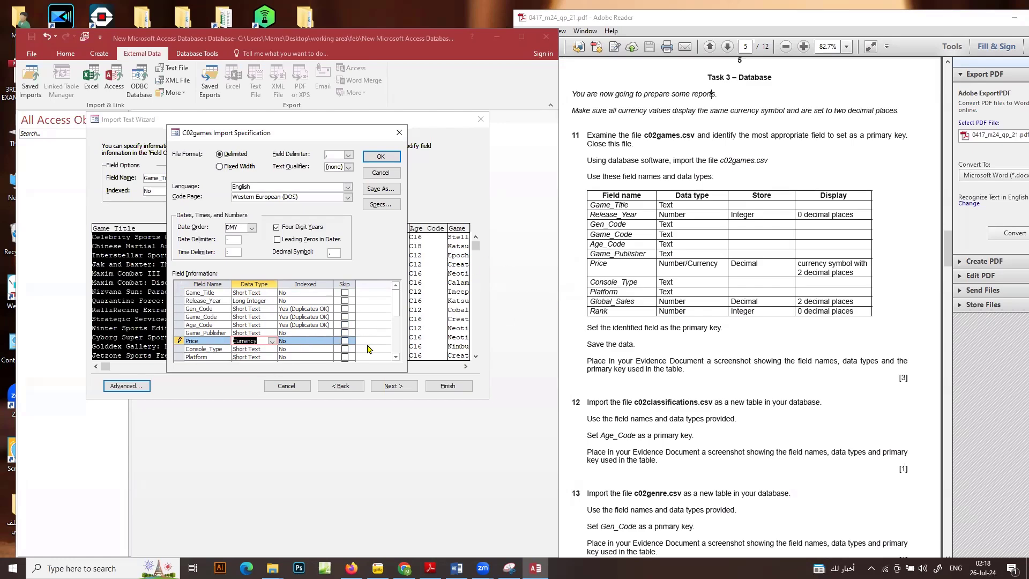
left_click(397, 357)
left_click(397, 356)
left_click(397, 356)
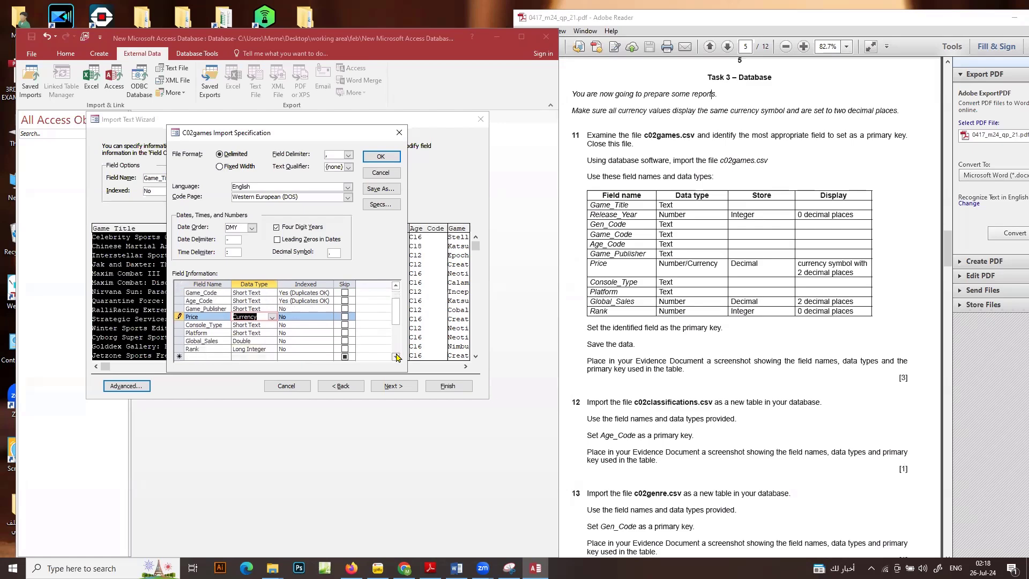
left_click(397, 357)
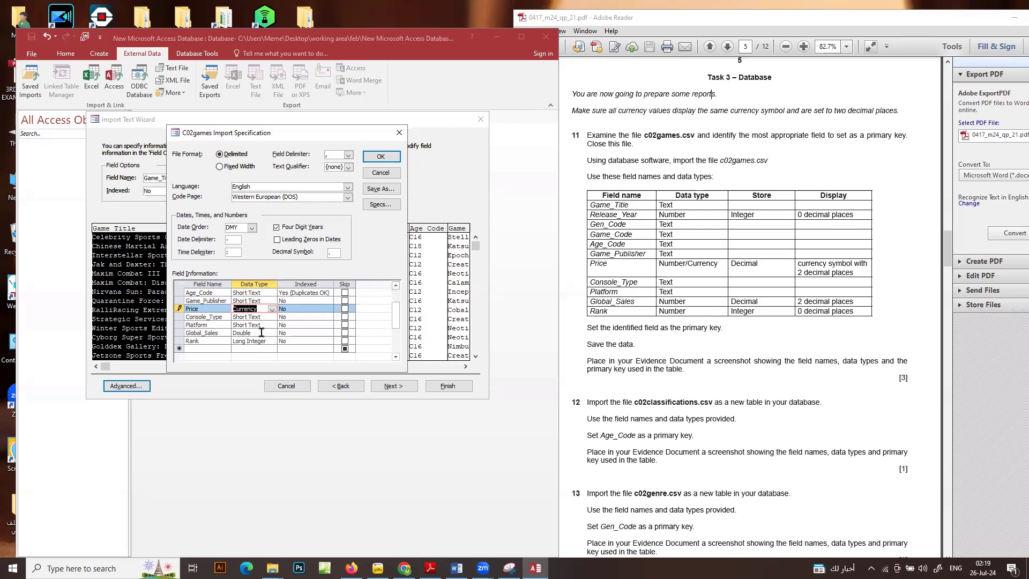
left_click(385, 156)
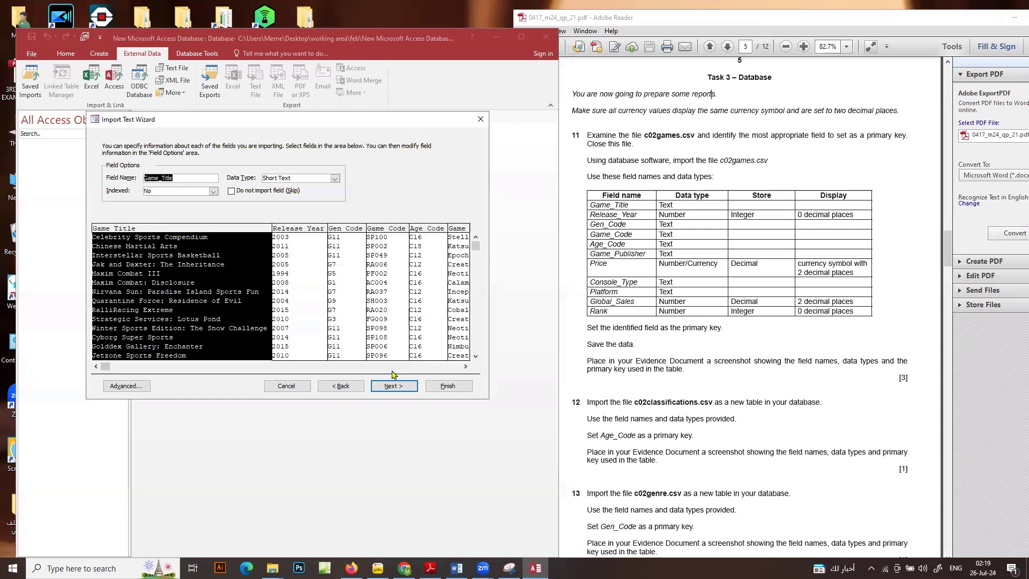
Choose Game_Code as the primary key and finish importing to table C02games without saving the import steps
left_click(388, 386)
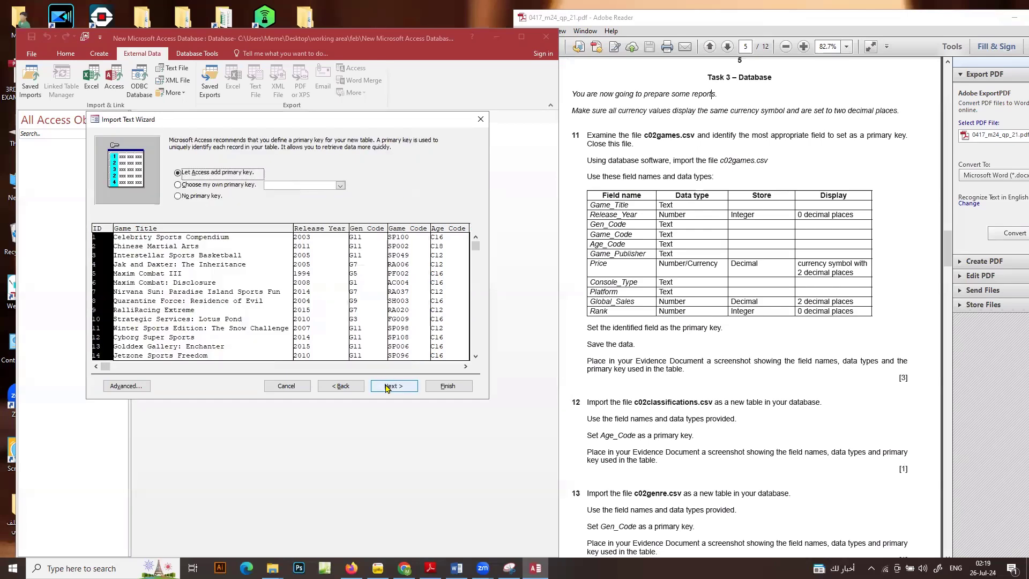
left_click(230, 185)
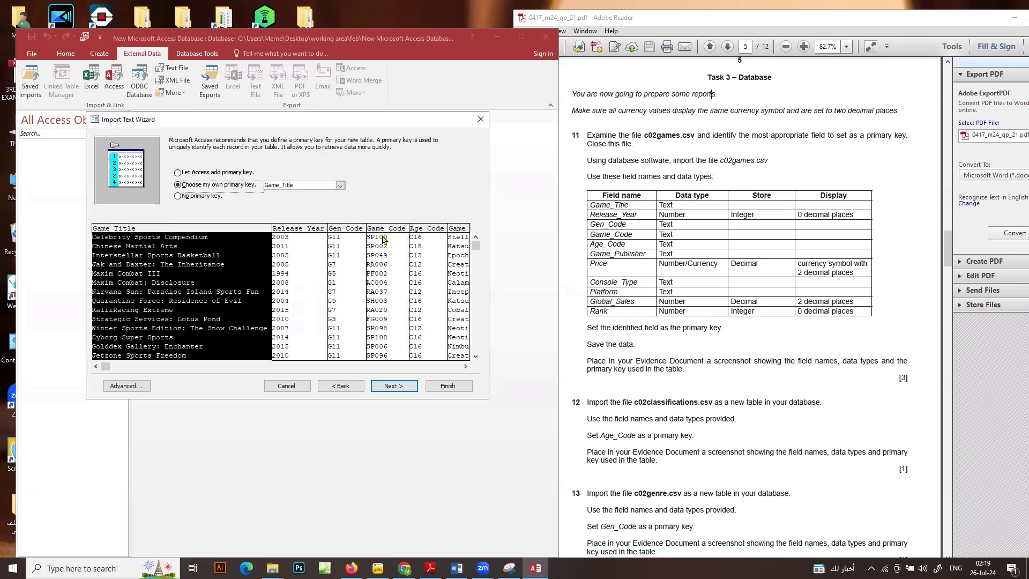
left_click(384, 239)
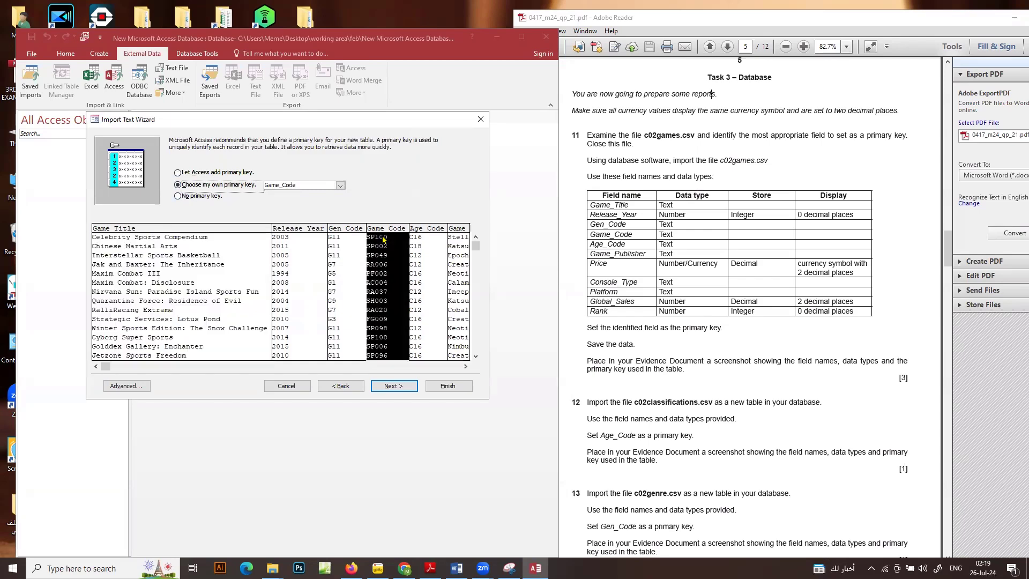
left_click(393, 386)
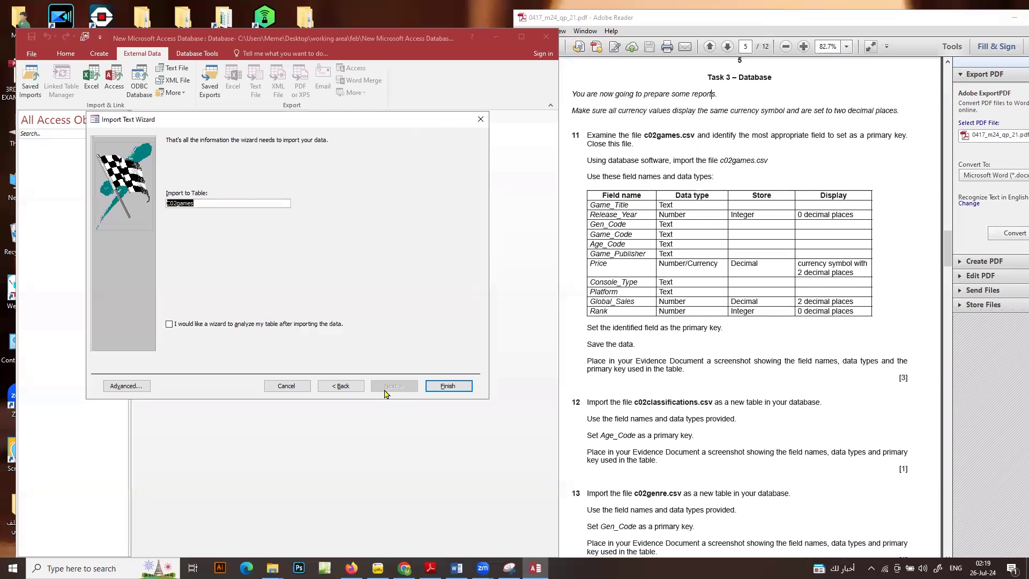
left_click(449, 386)
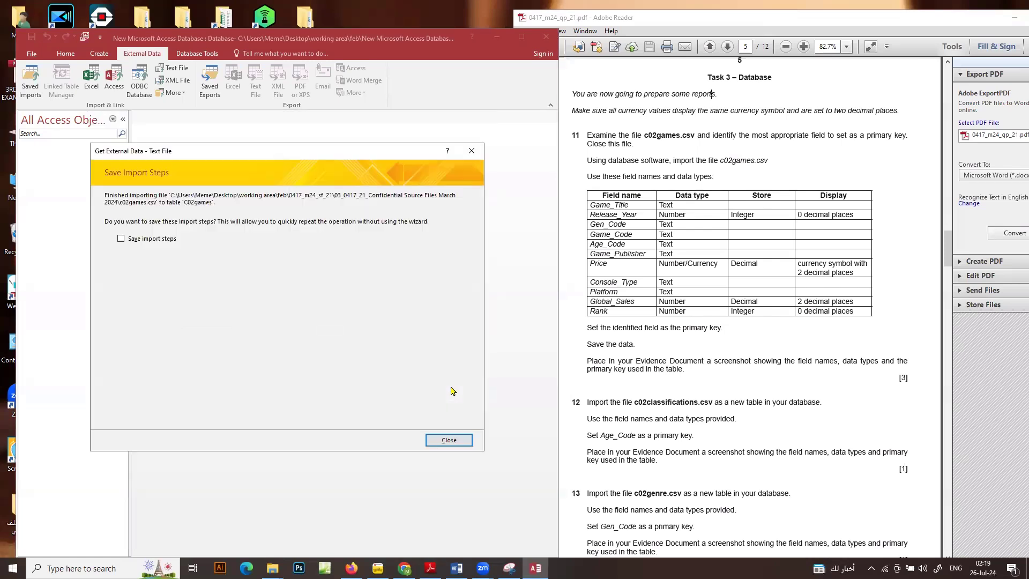
left_click(449, 439)
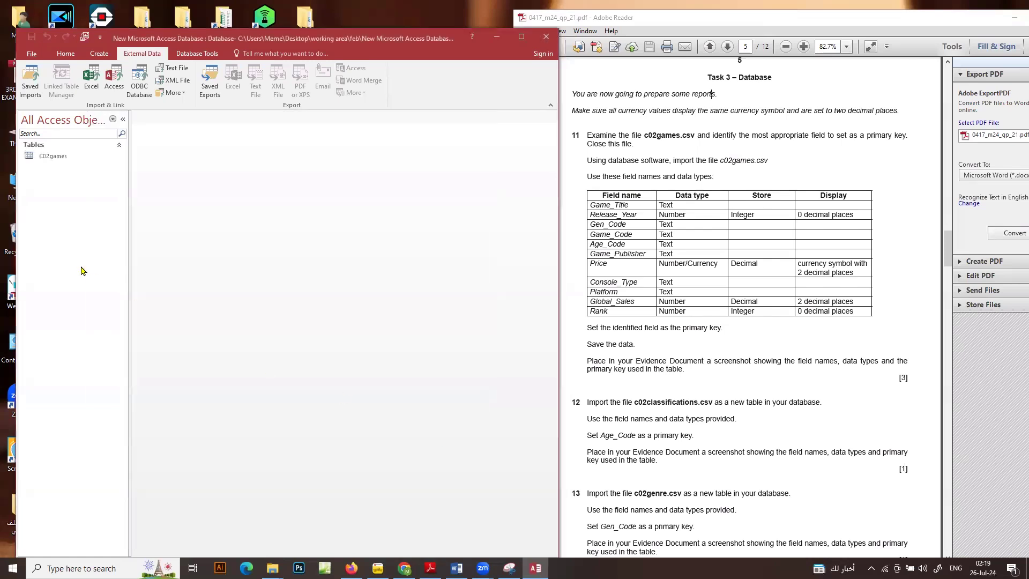
Open the C02games table in Design View
left_click(54, 156)
right_click(54, 156)
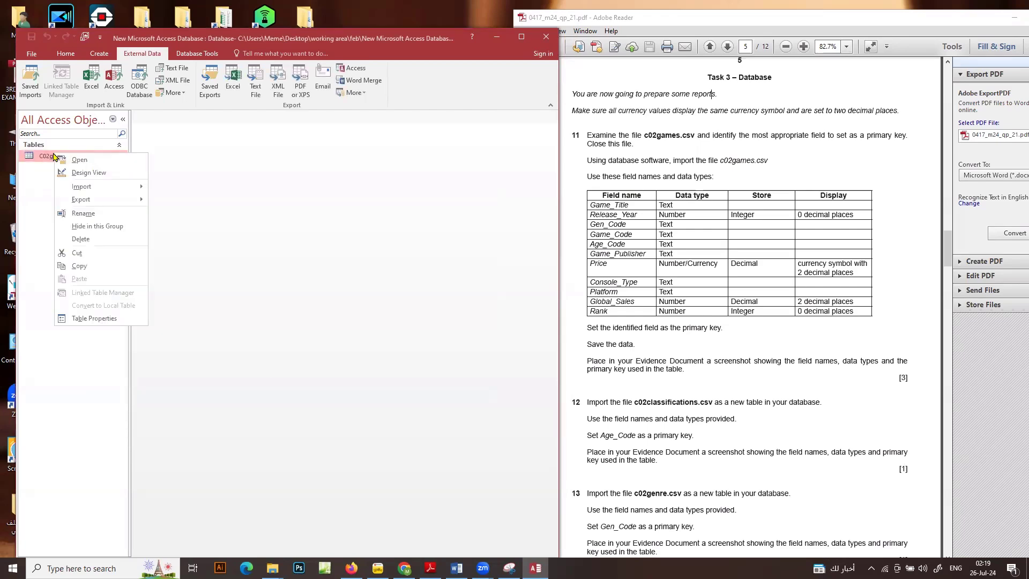
left_click(73, 172)
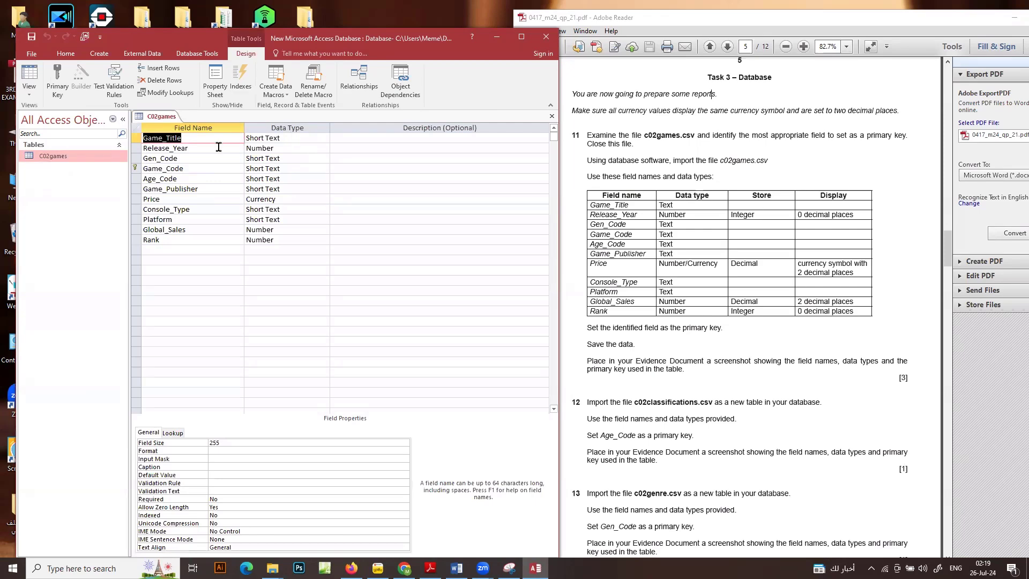
Set the Release_Year field's decimal places to 0
left_click(287, 147)
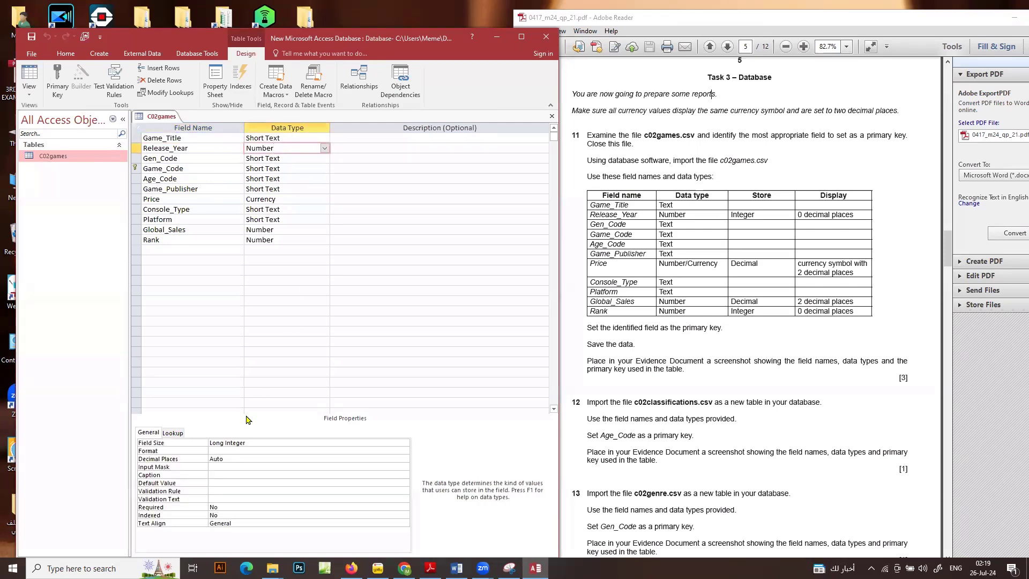
left_click(234, 458)
left_click(138, 459)
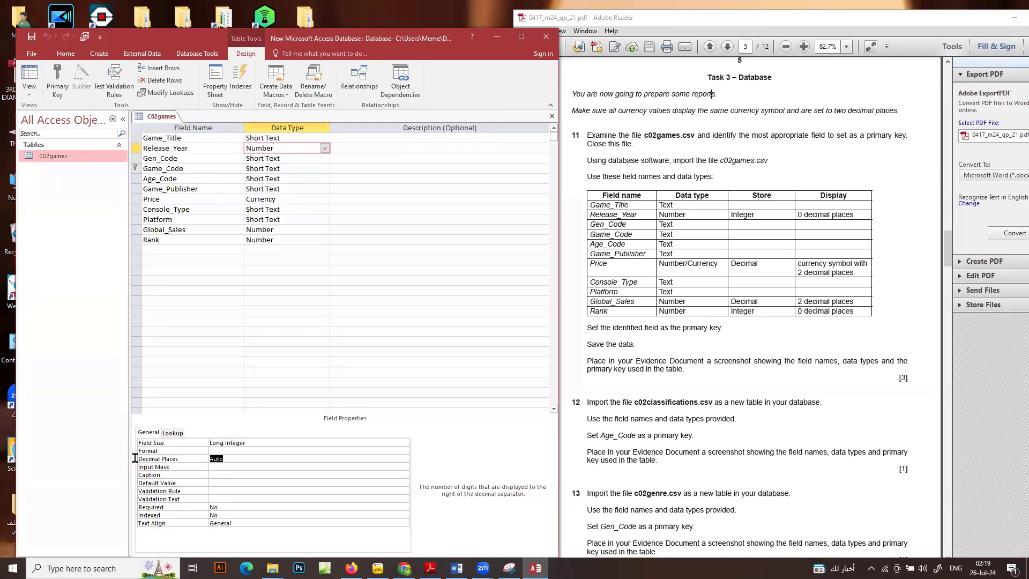
type("0")
key("Return")
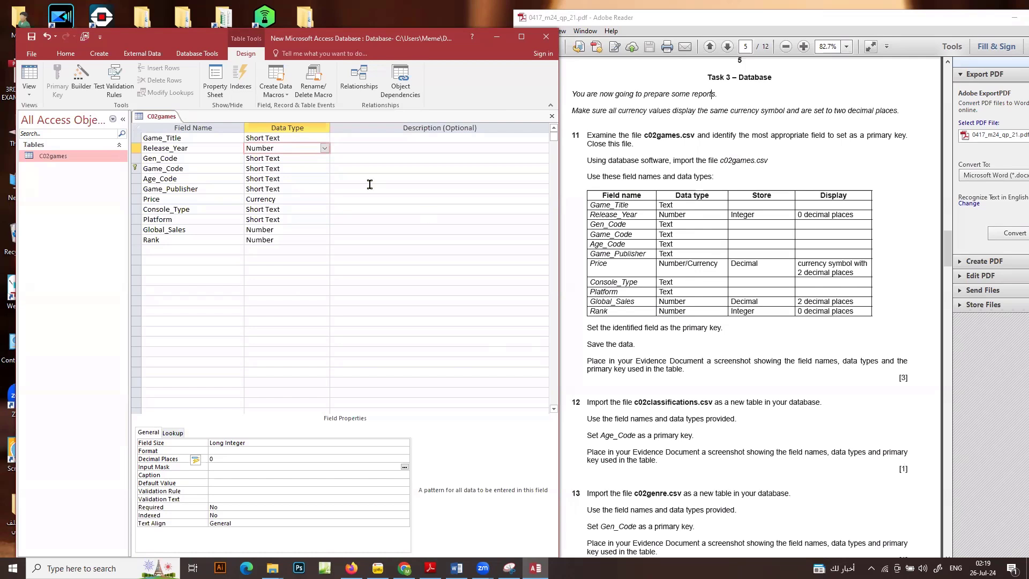
Set the Price field's decimal places to 2
left_click(287, 196)
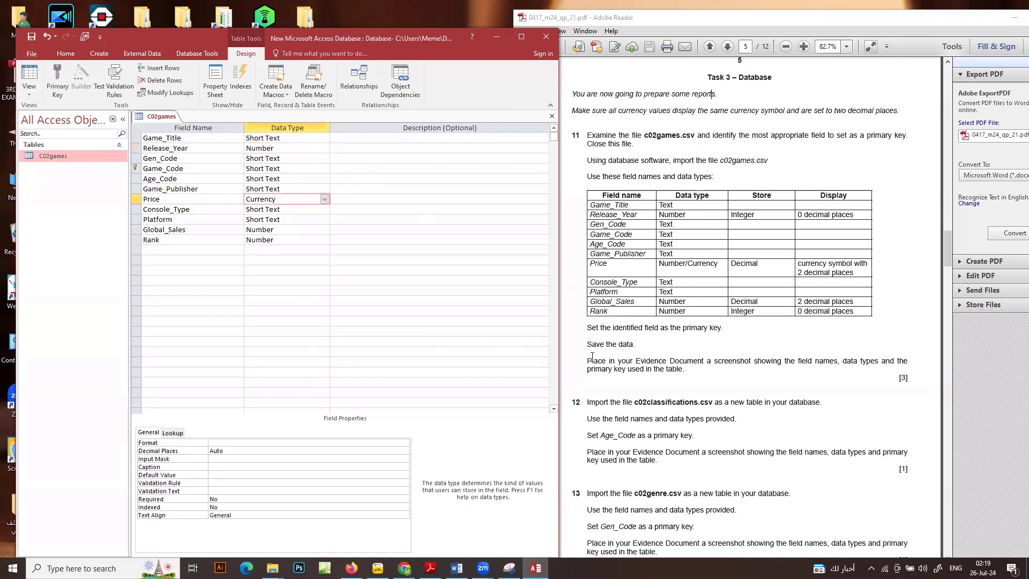
left_click(227, 450)
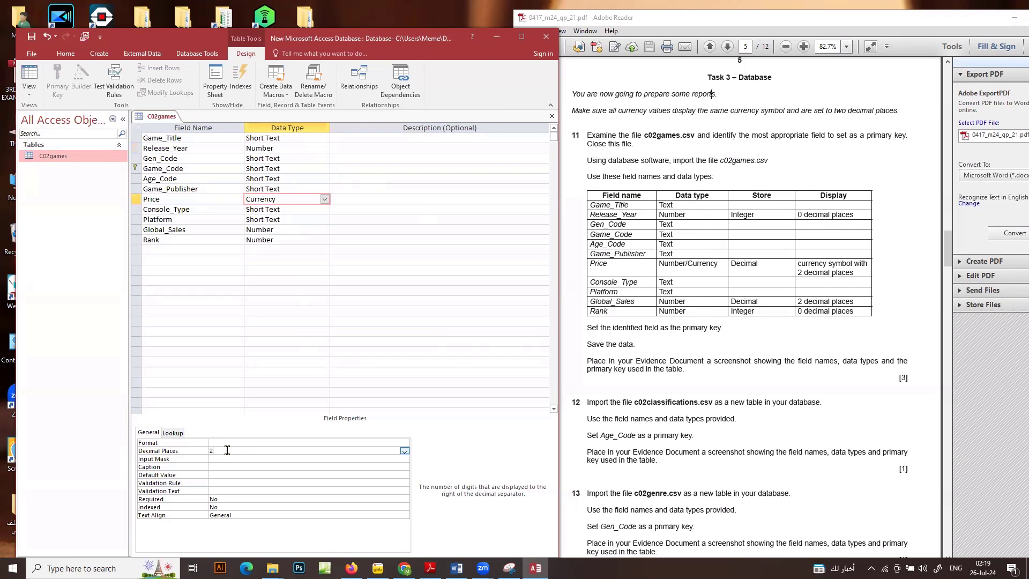
key("Return")
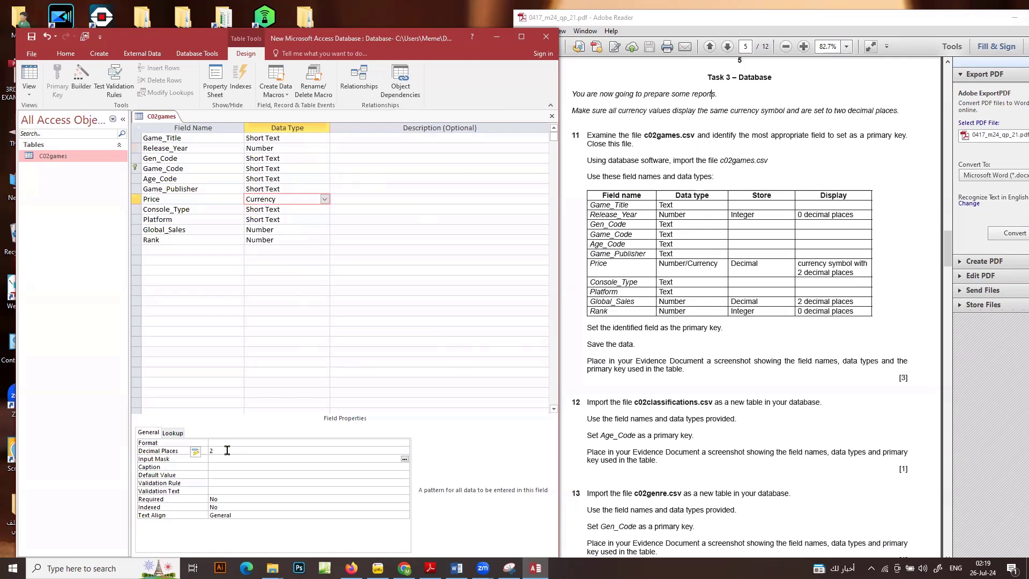
Set the Global_Sales field's decimal places to 2
left_click(280, 226)
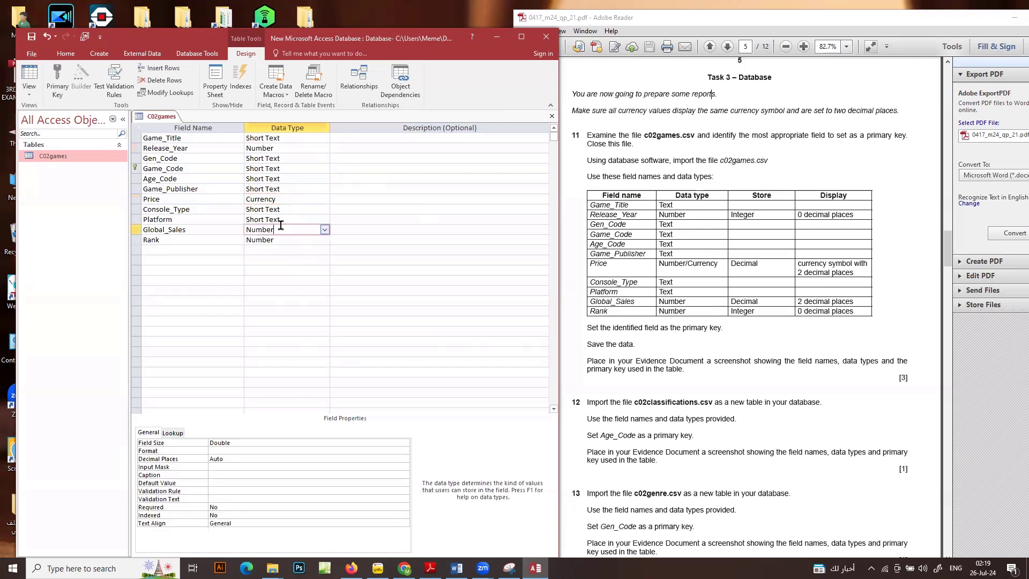
left_click(183, 460)
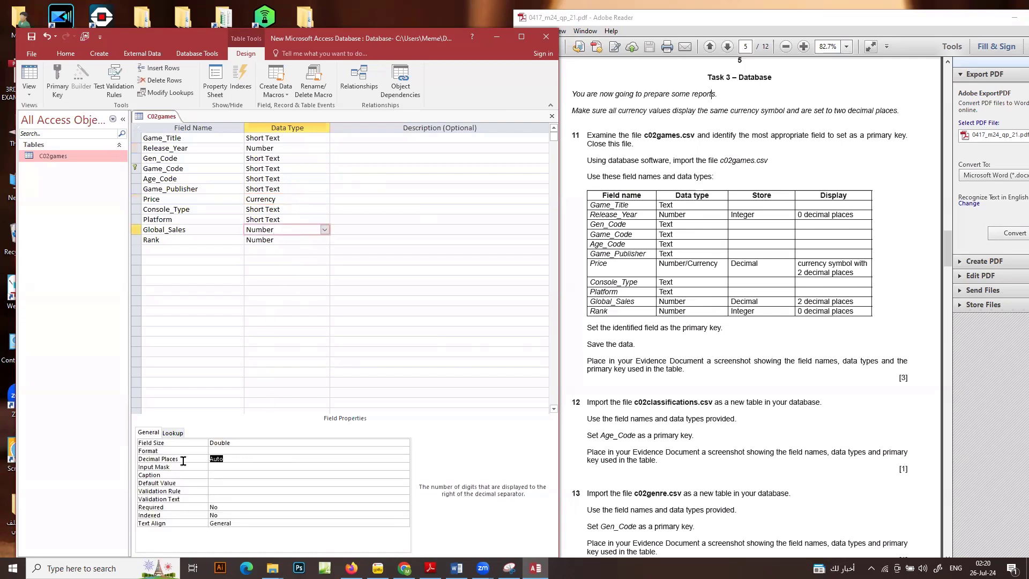
left_click_drag(183, 460, 175, 463)
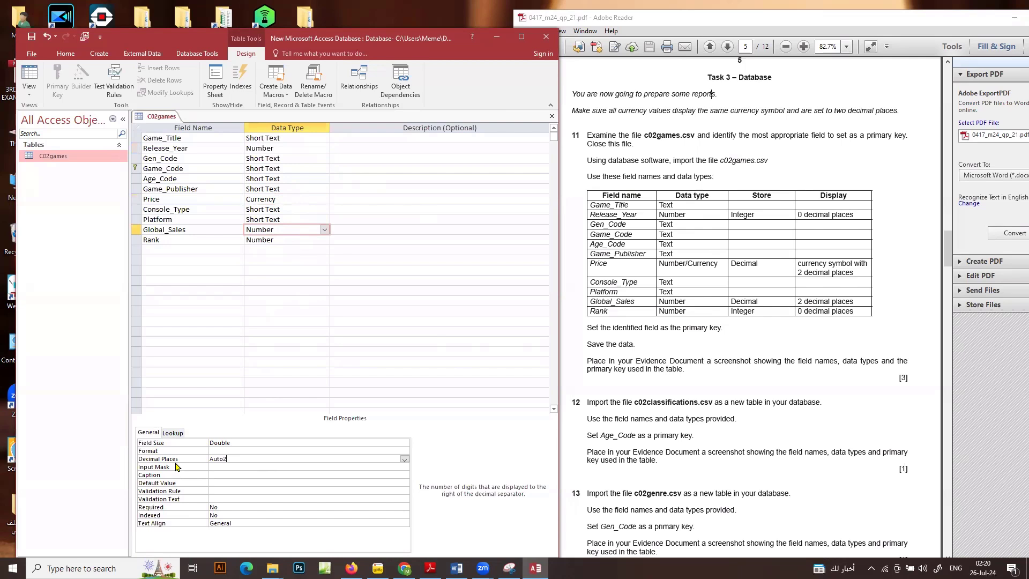
key("BackSpace")
key("BackSpace")
key("BackSpace")
key("BackSpace")
left_click(243, 493)
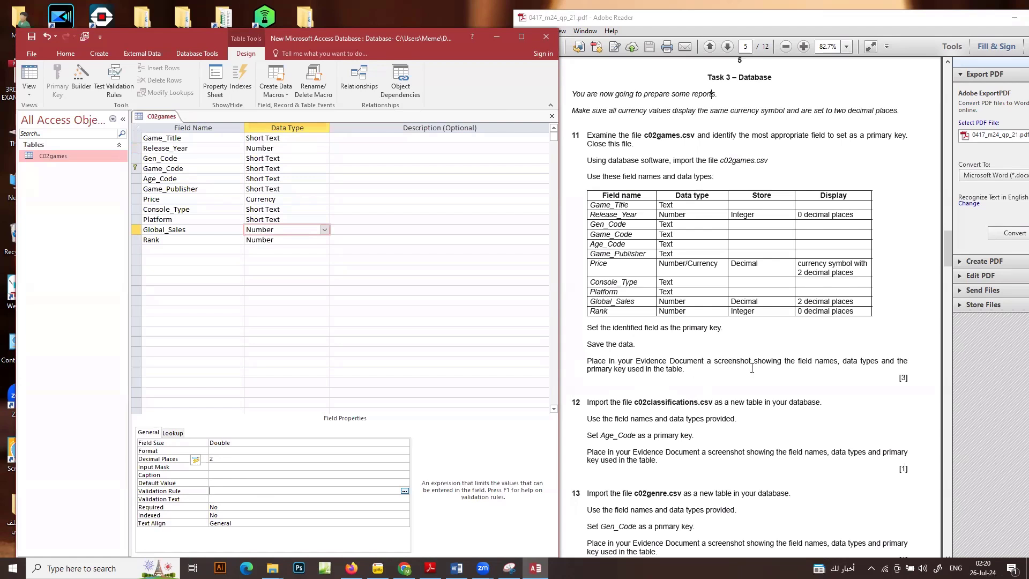
left_click(271, 330)
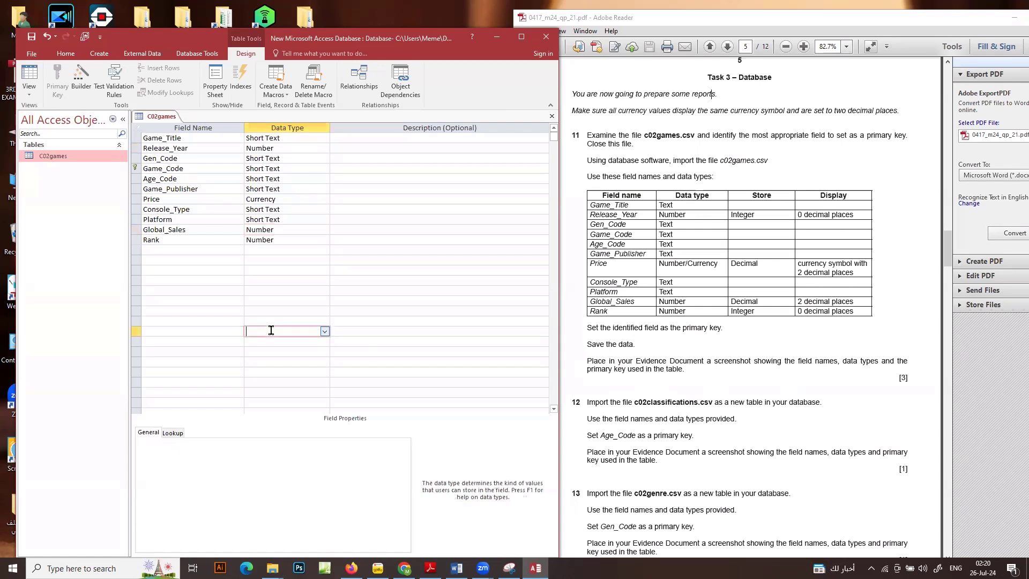
Switch to Snipping Tool and capture the C02games design grid with its field names, data types and primary key marker
left_click(509, 568)
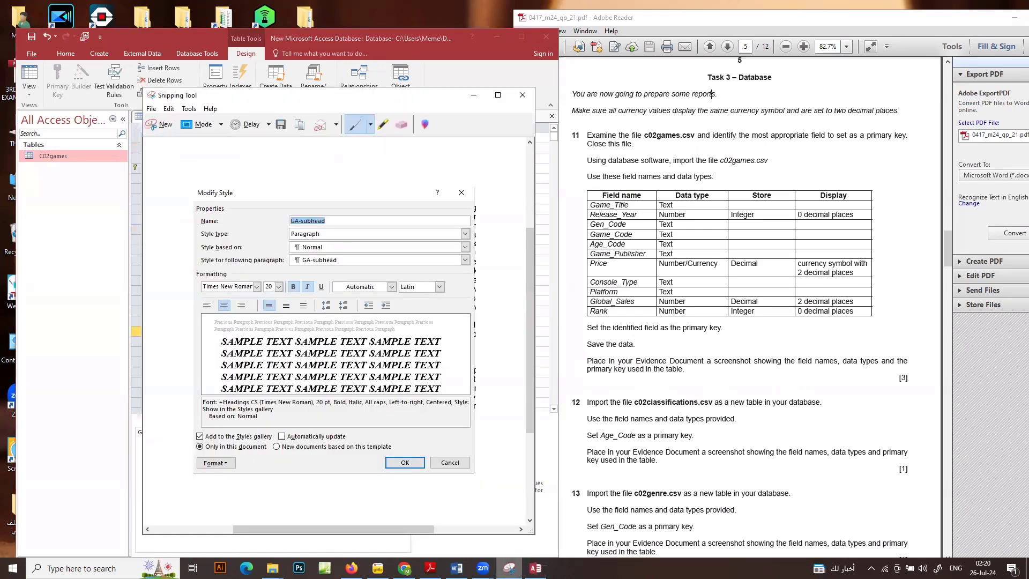
left_click(161, 125)
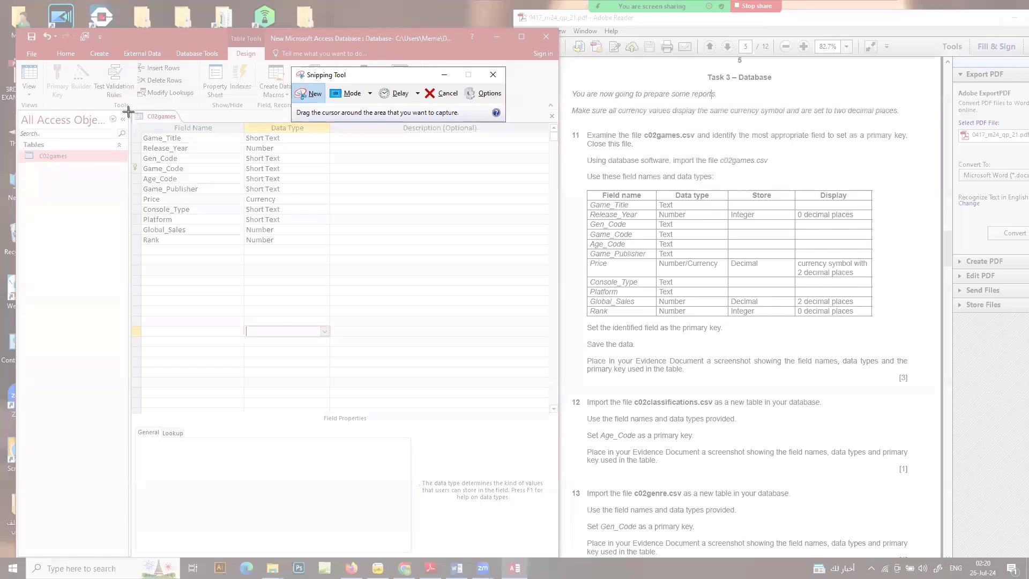
left_click_drag(129, 111, 408, 273)
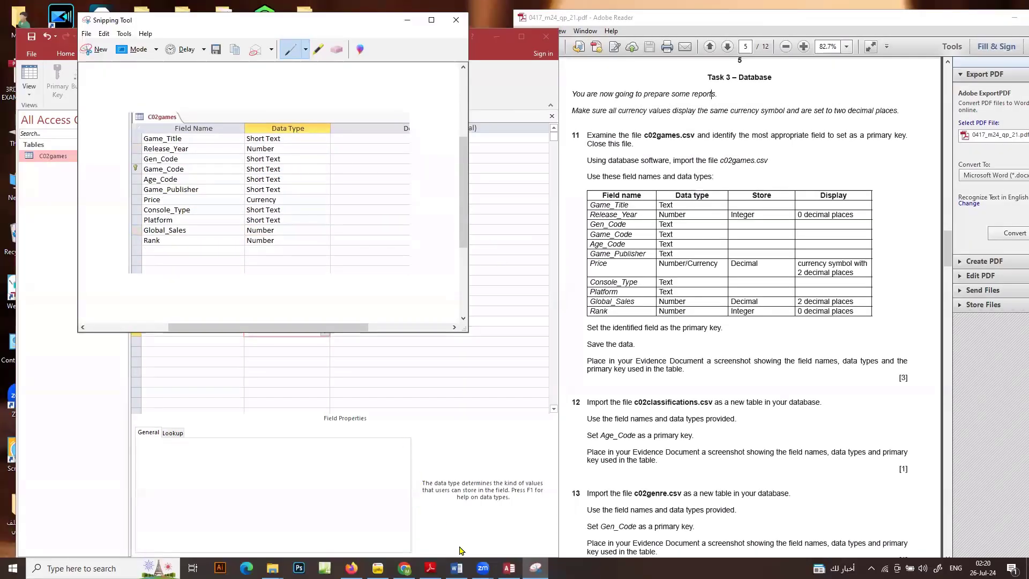
Switch to the evidence9999.docx document in Word and paste the captured table design under the Step 11 evidence heading
left_click(456, 569)
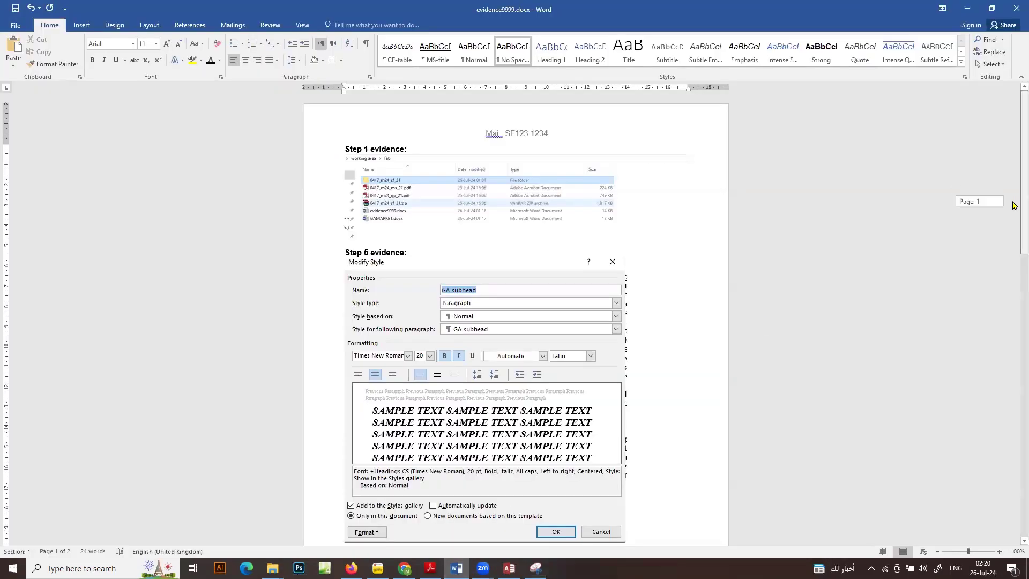
scroll(1013, 204, "down", 5)
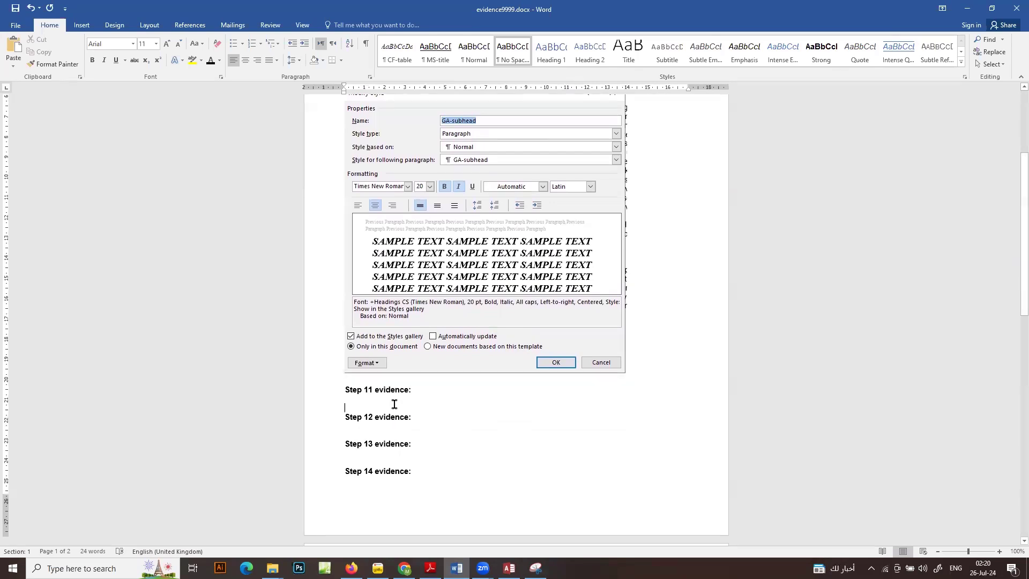
key("ctrl+v")
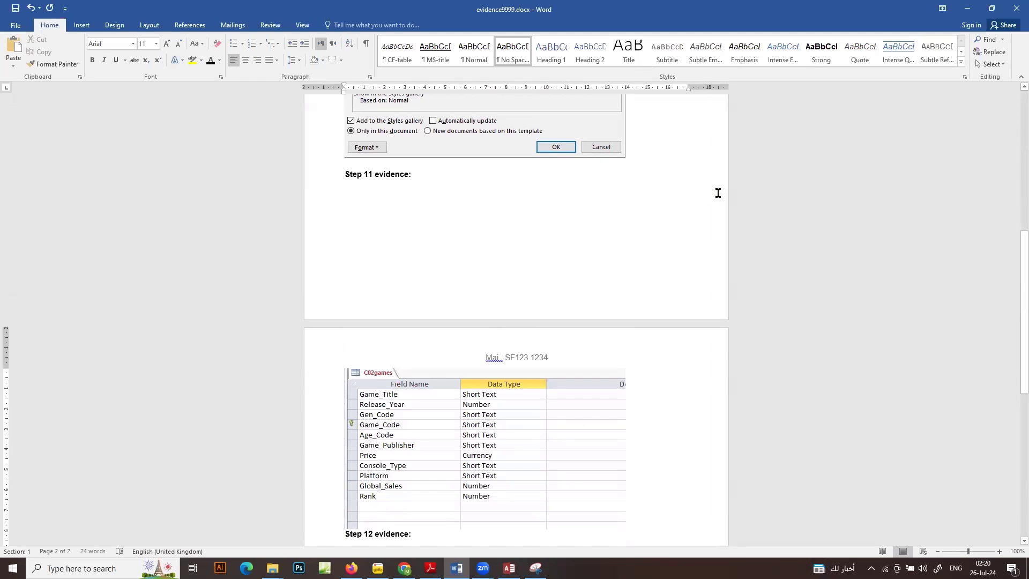
left_click(968, 5)
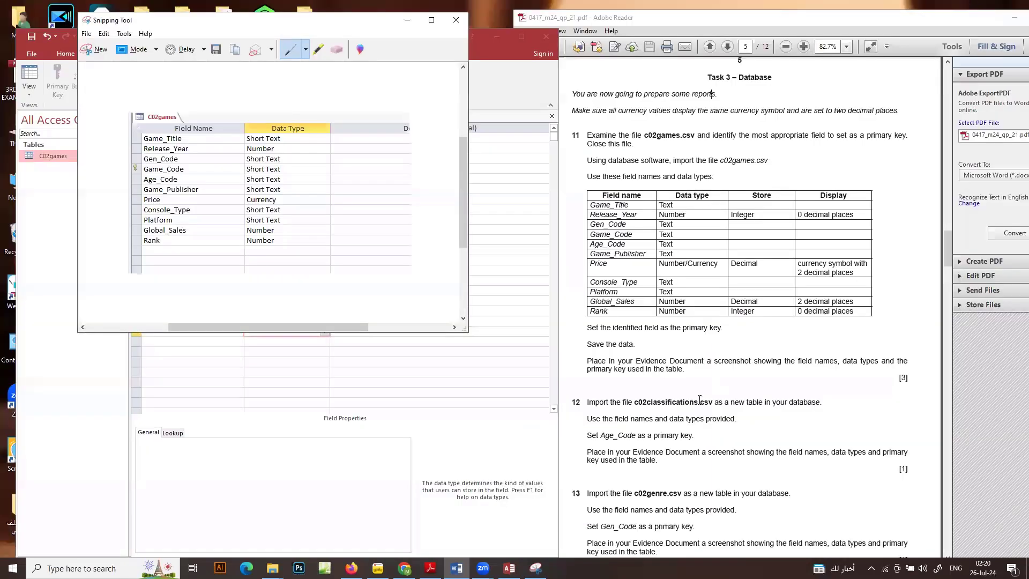
Return to Access, then save the C02games table design and close the table
left_click(100, 323)
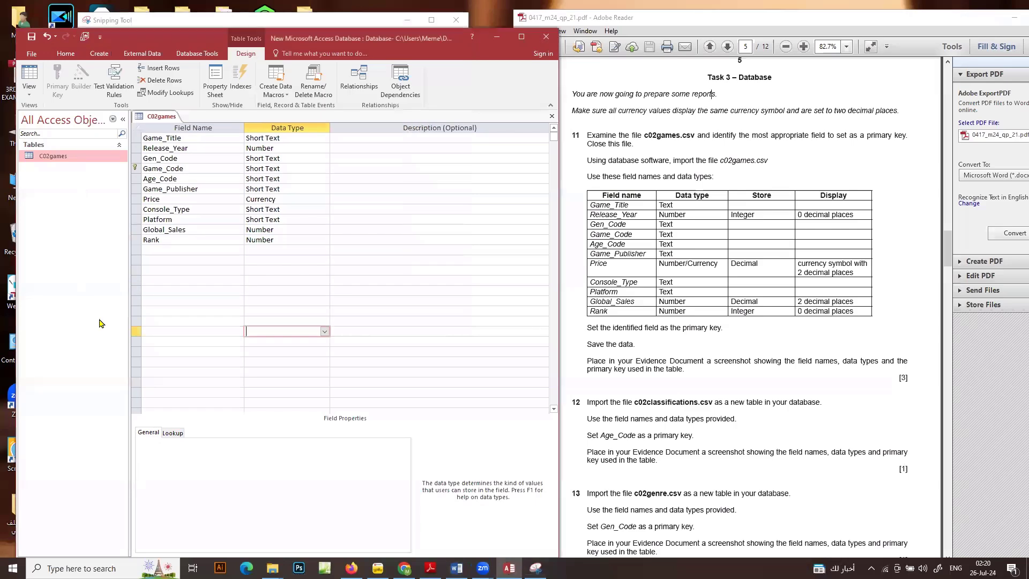
right_click(156, 118)
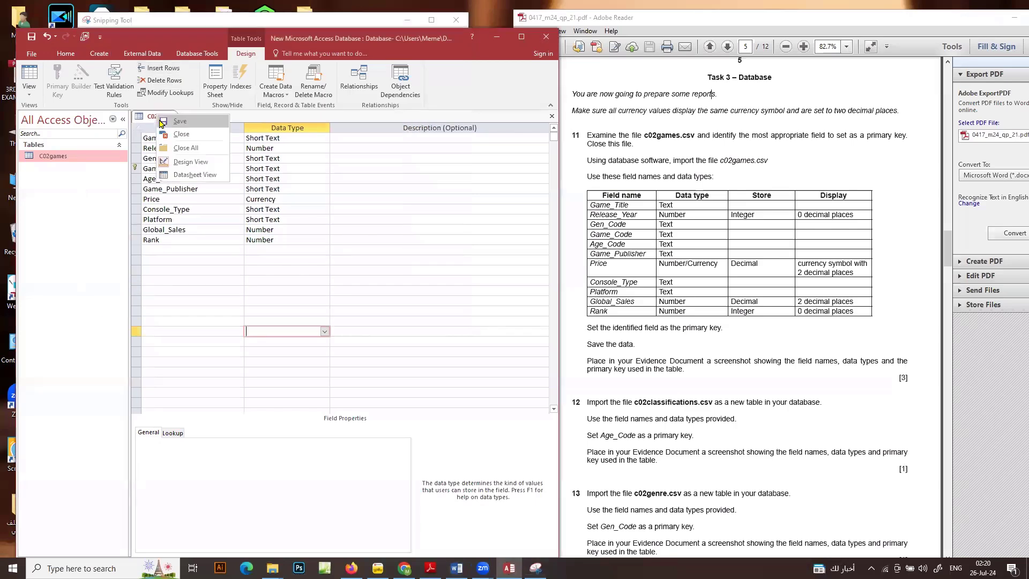
left_click(159, 123)
right_click(160, 120)
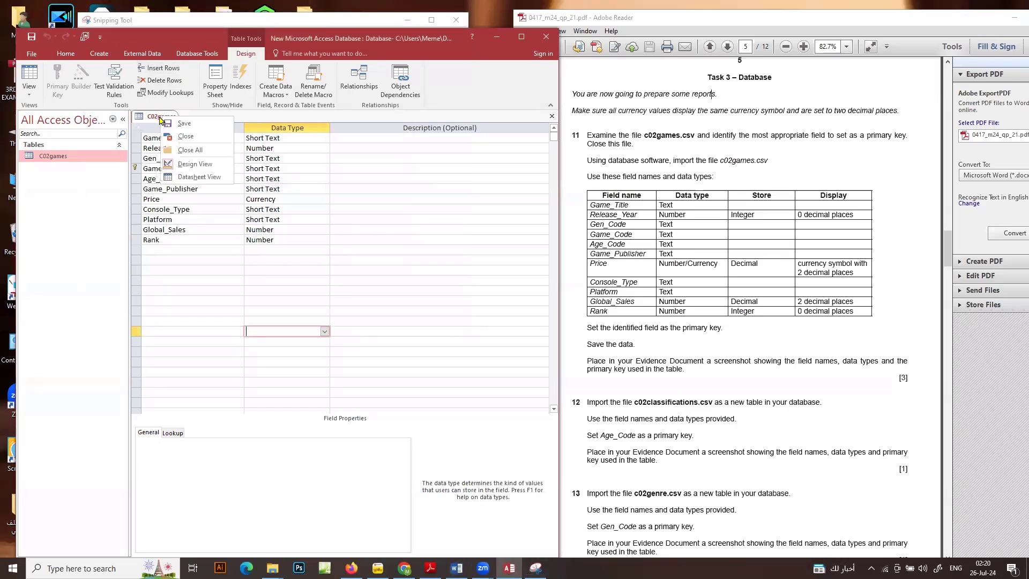
left_click(179, 138)
Start a text file import of c02classifications.csv into a new table in the current database
left_click(648, 353)
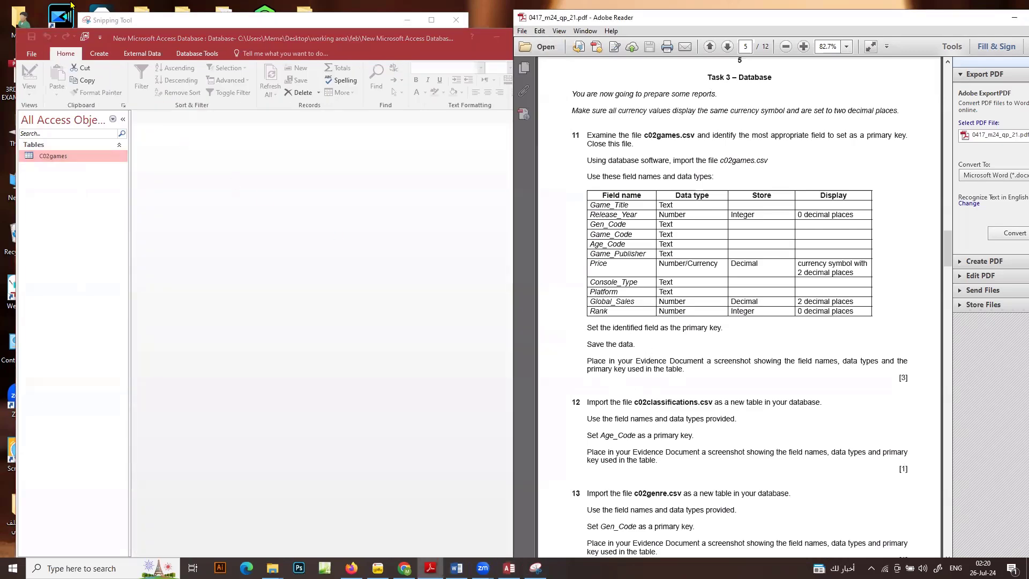
left_click(128, 56)
left_click(140, 55)
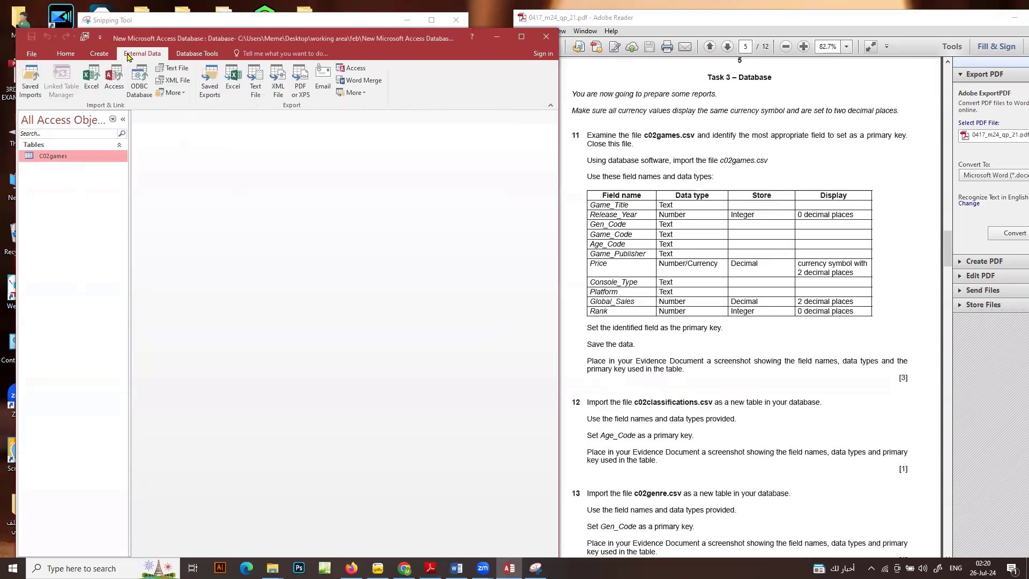
left_click(178, 70)
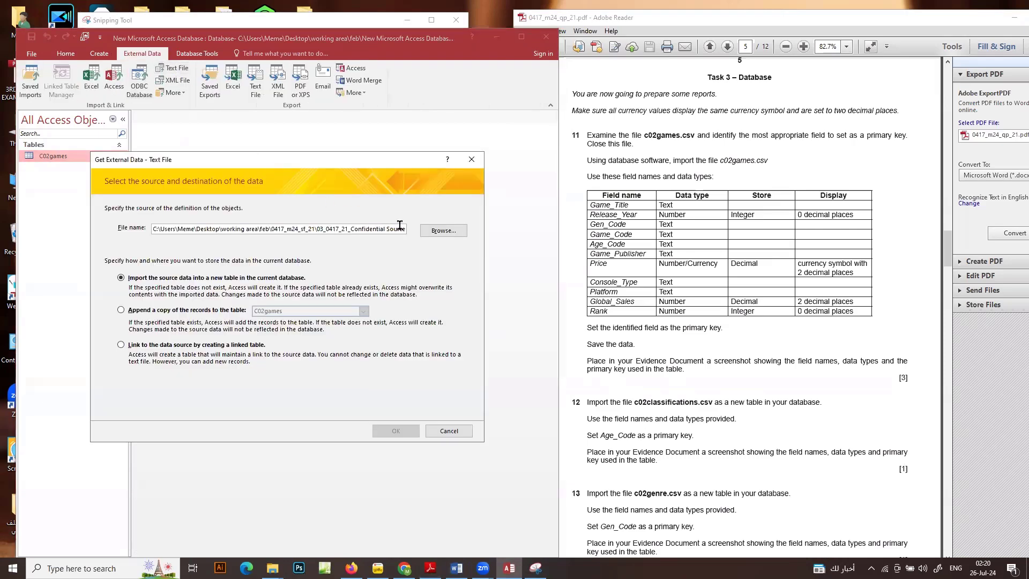
left_click(433, 229)
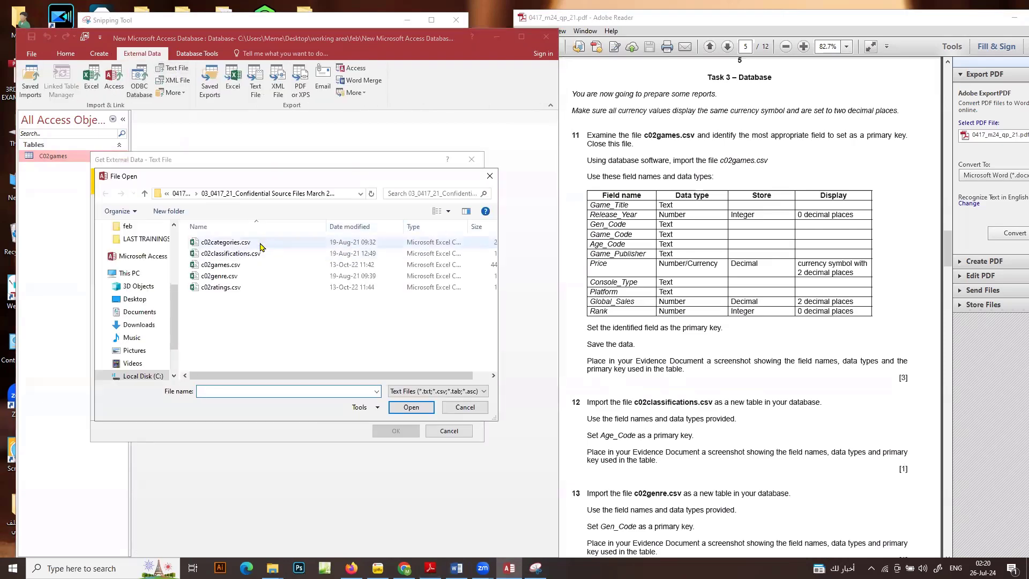
double_click(290, 186)
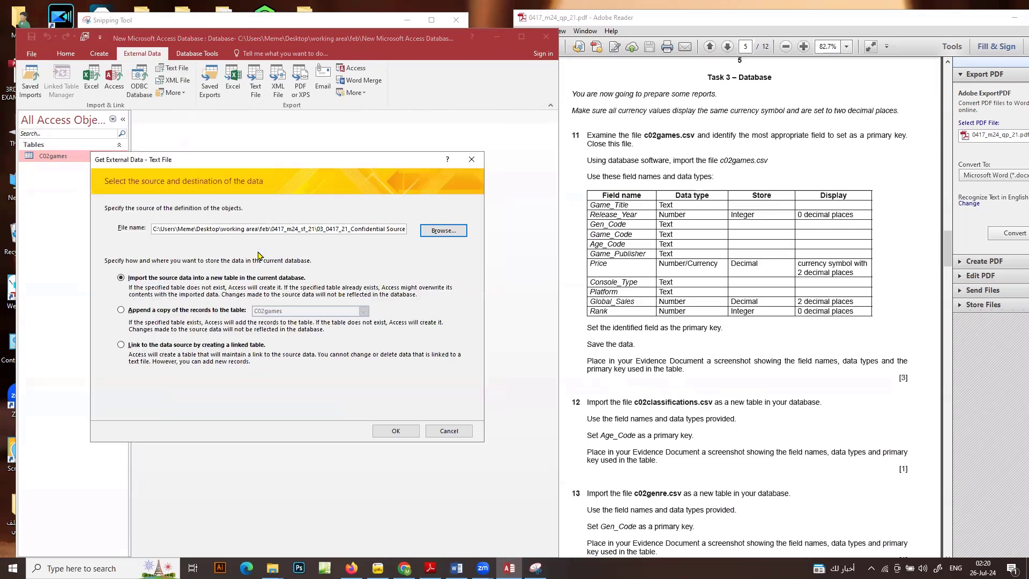
left_click(399, 432)
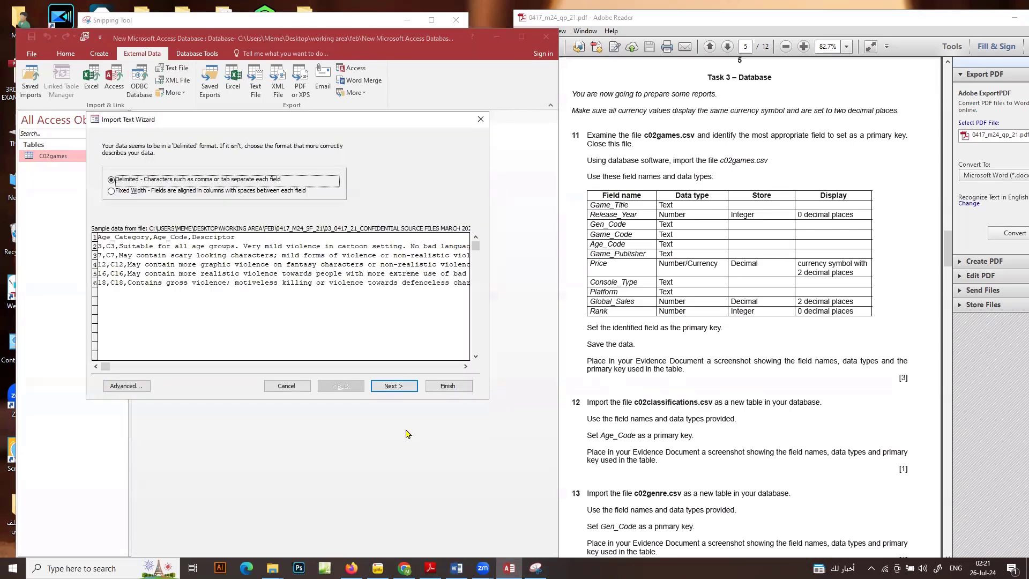
Keep the delimited format with comma separators and use the first row of the classifications file as field names
left_click(395, 387)
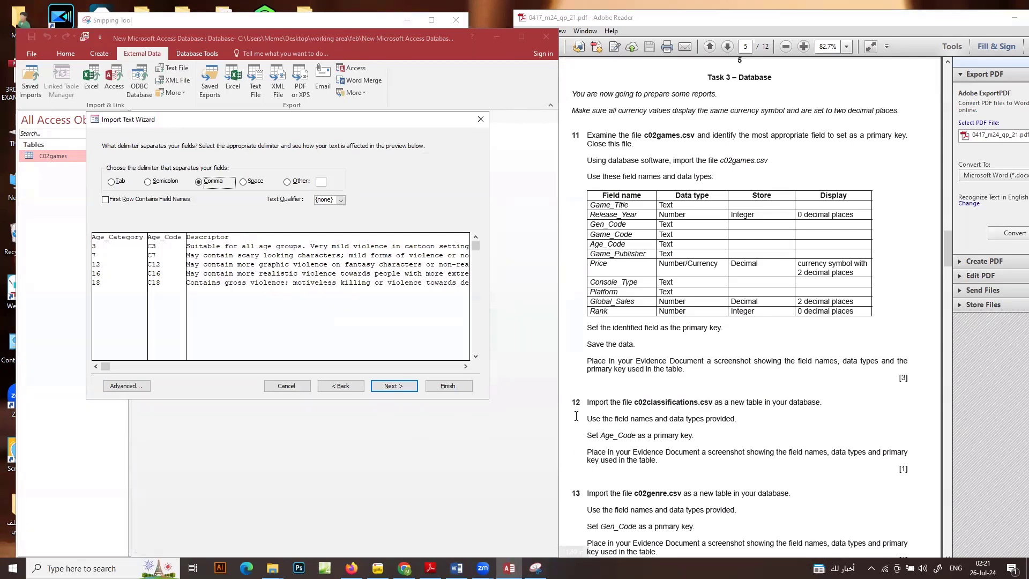
left_click(114, 200)
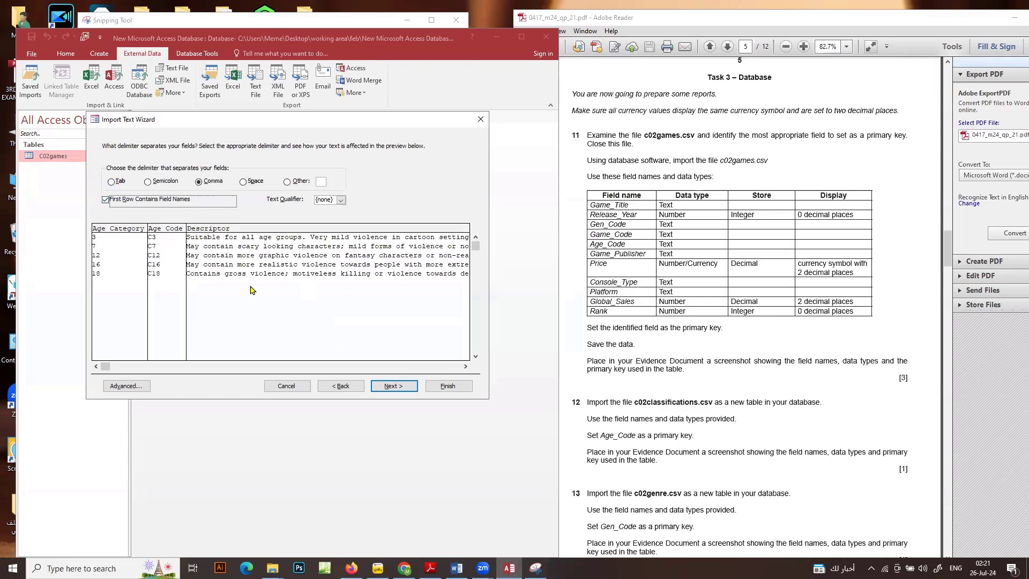
left_click(399, 386)
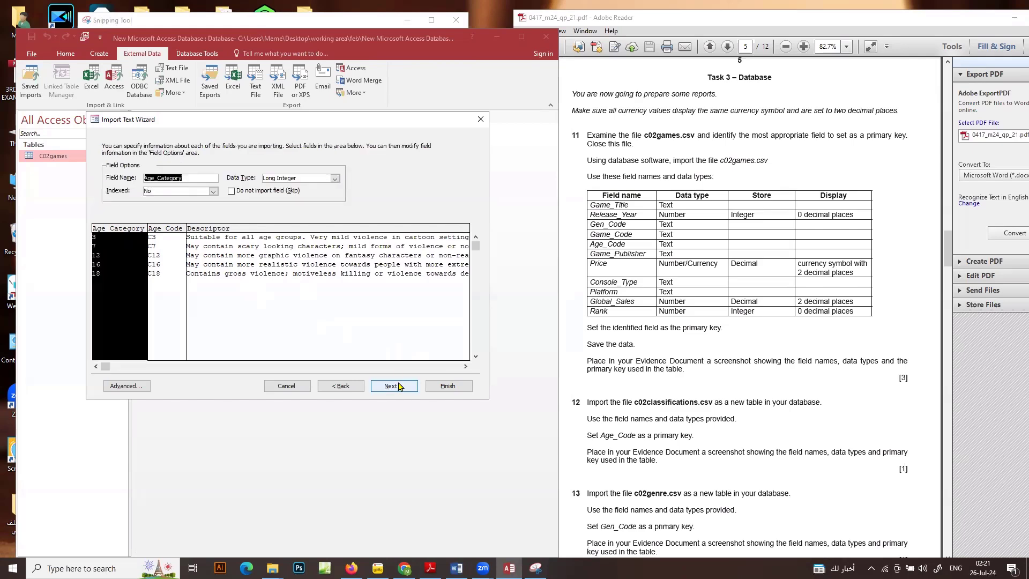
Choose Age_Code as the primary key and finish importing the C02classifications table without saving the import steps
left_click(399, 385)
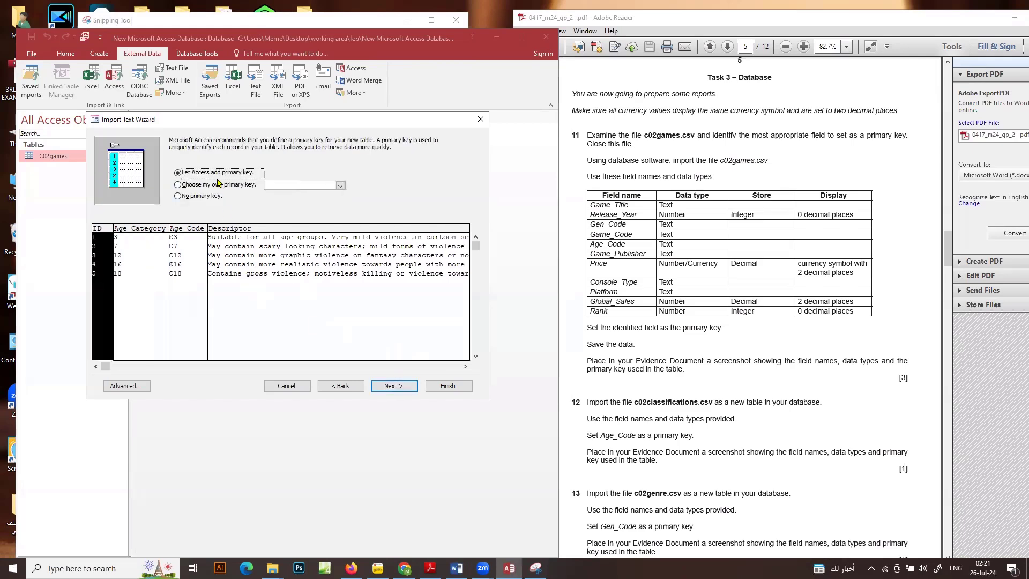
left_click(217, 184)
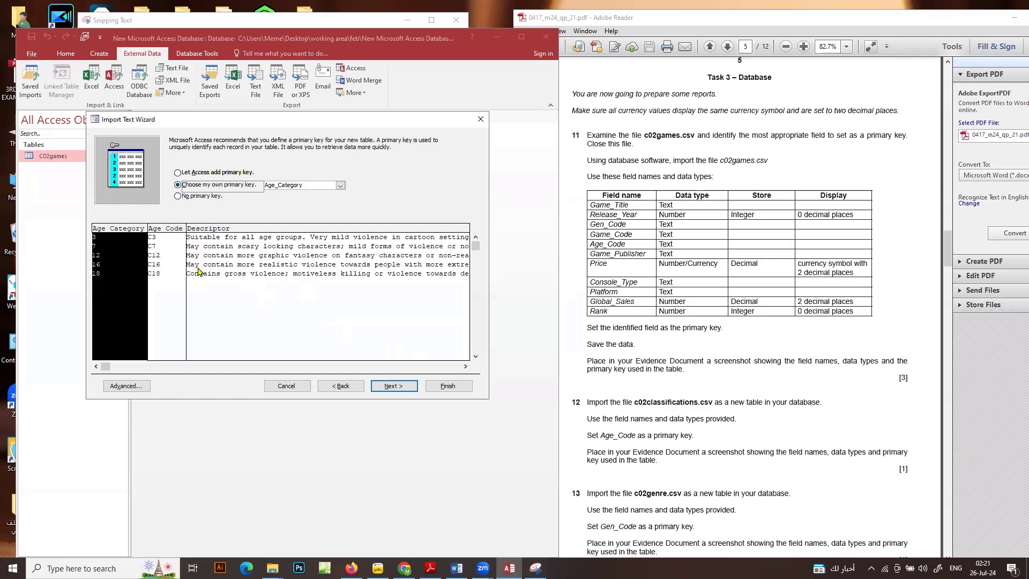
left_click(171, 262)
left_click(393, 386)
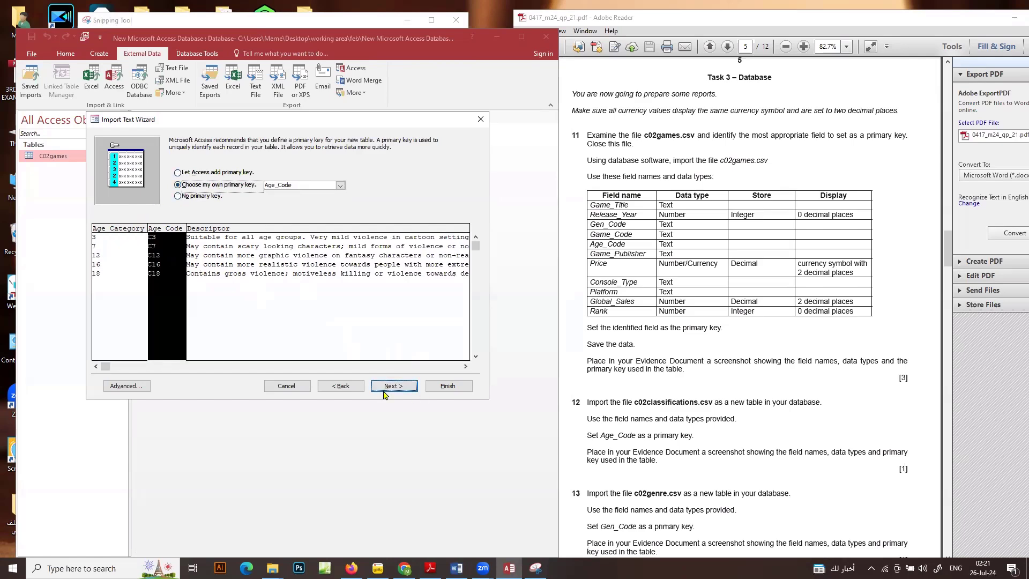
left_click(454, 390)
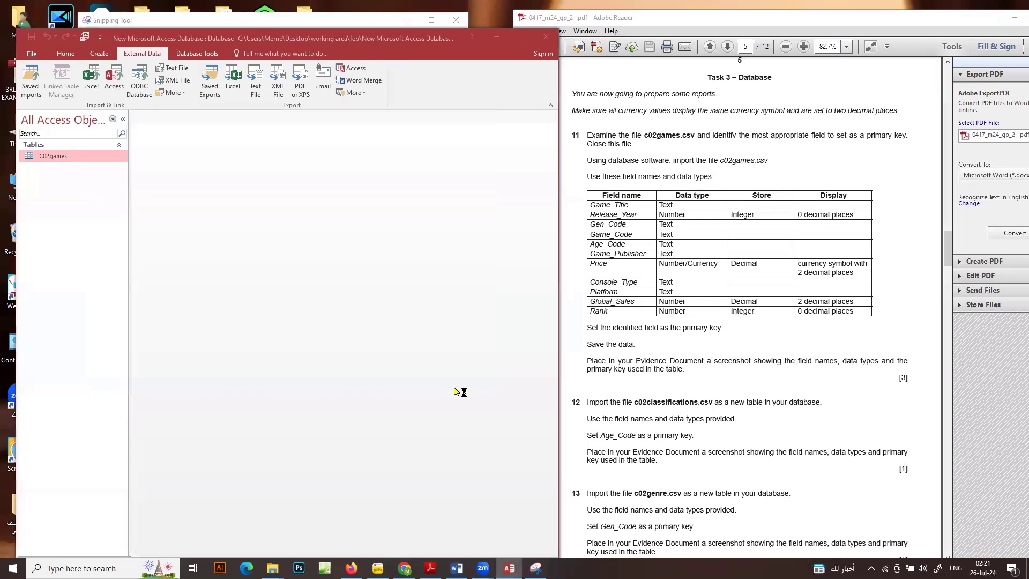
left_click(447, 440)
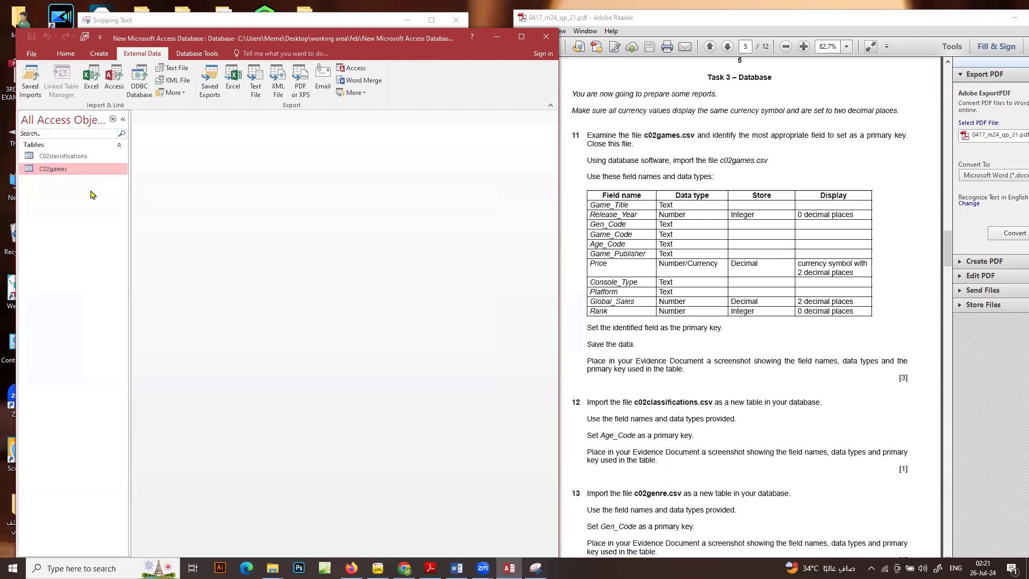
Open the C02classifications table in Design View and capture a screenshot of its field names, data types and primary key
left_click(74, 156)
right_click(73, 156)
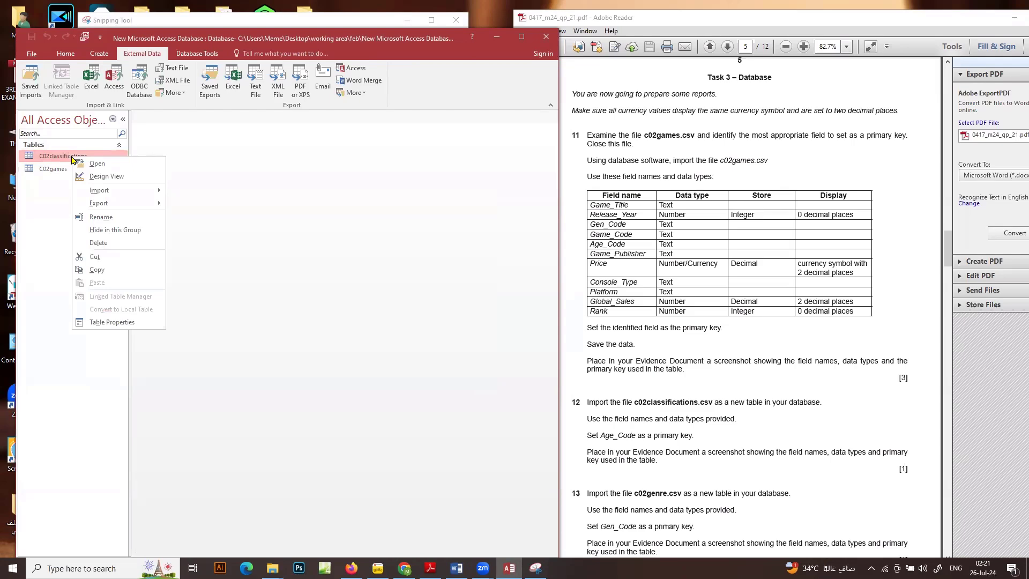
left_click(91, 177)
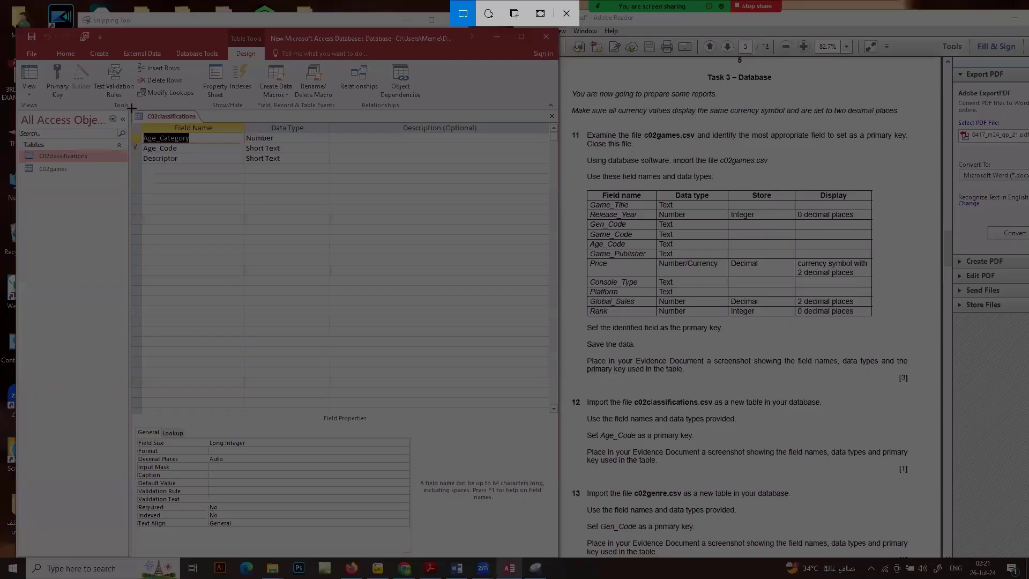
left_click_drag(131, 108, 378, 207)
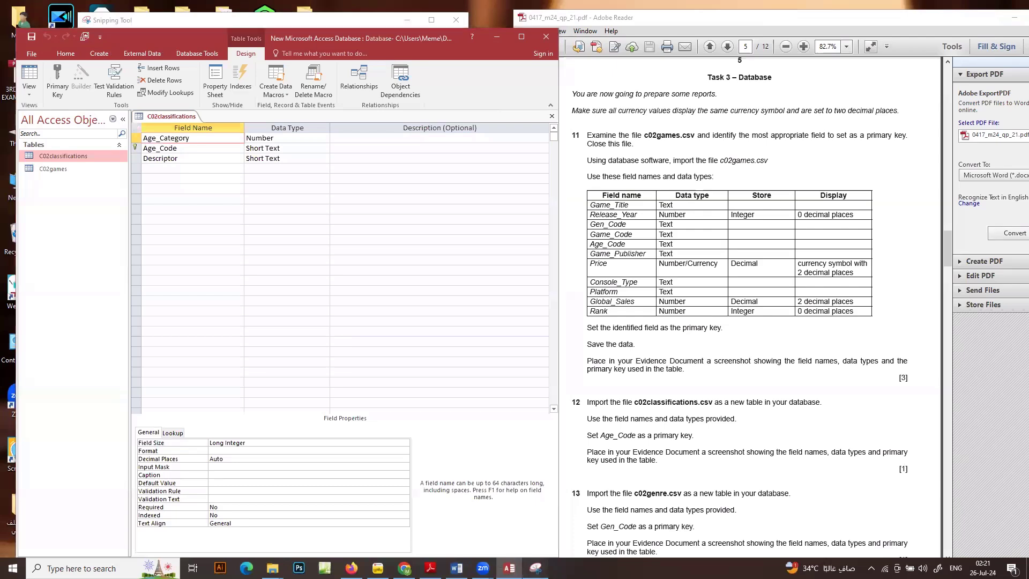
left_click(535, 568)
Switch to the evidence9999.docx document in Word, paste the screenshot under the Step 12 evidence heading, and return to Access
left_click(456, 568)
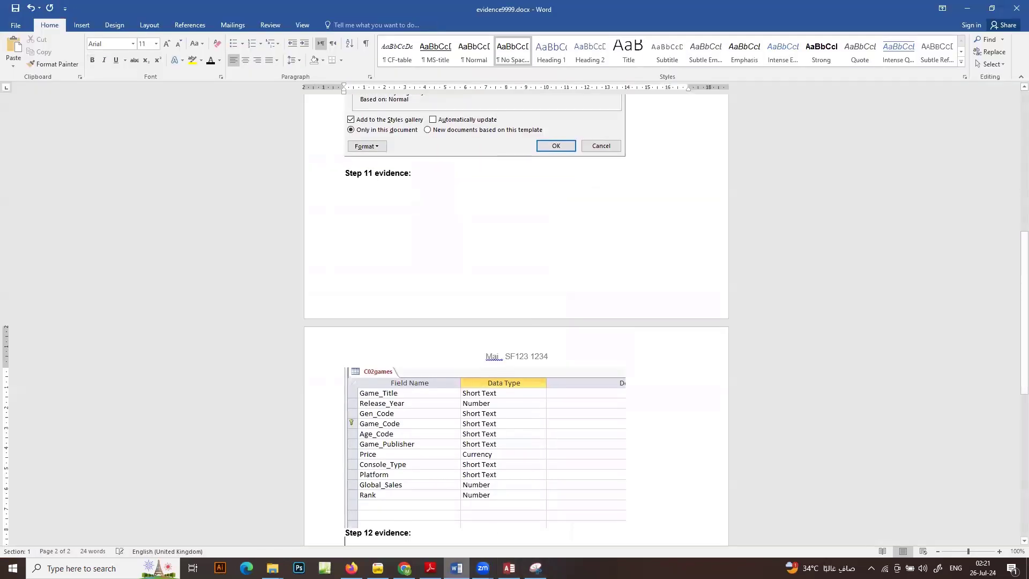
key("ctrl+v")
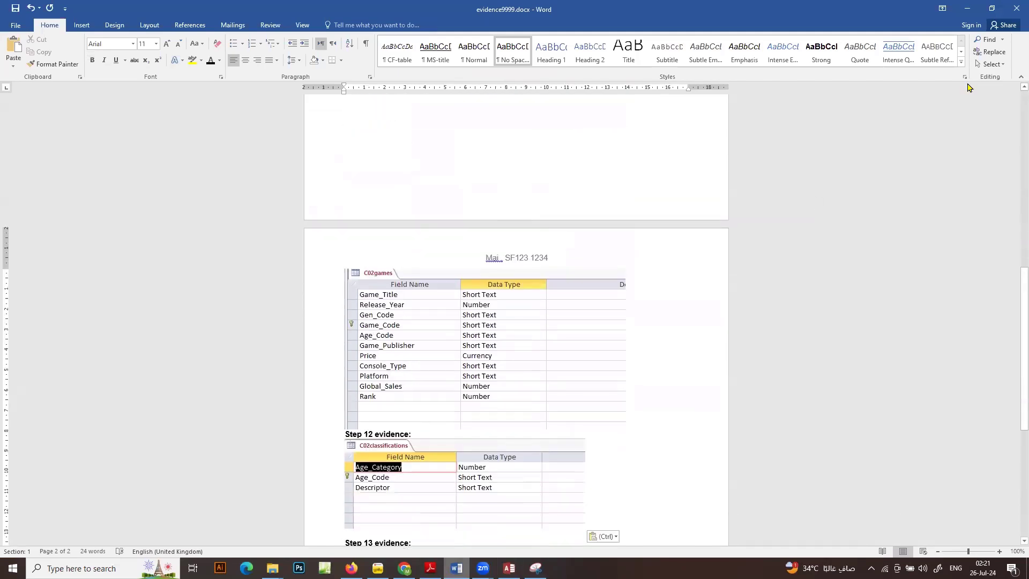
left_click(967, 8)
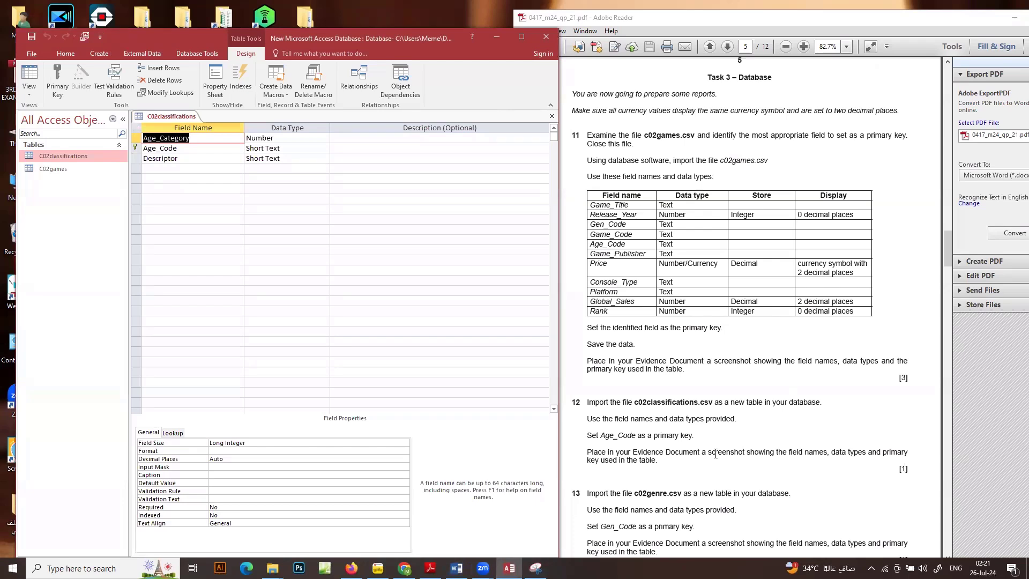
Close the C02classifications table design
right_click(169, 117)
right_click(175, 118)
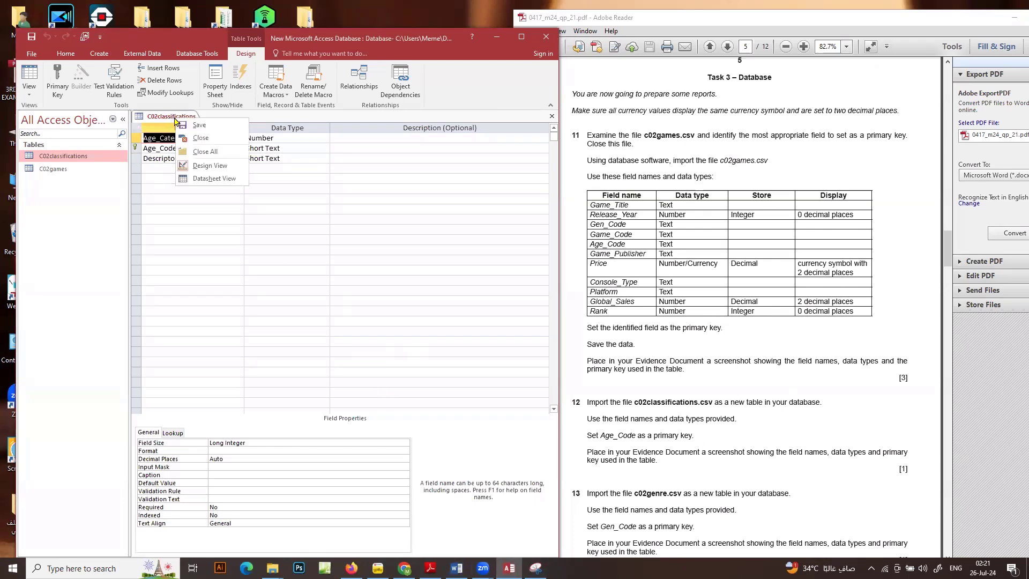
left_click(183, 140)
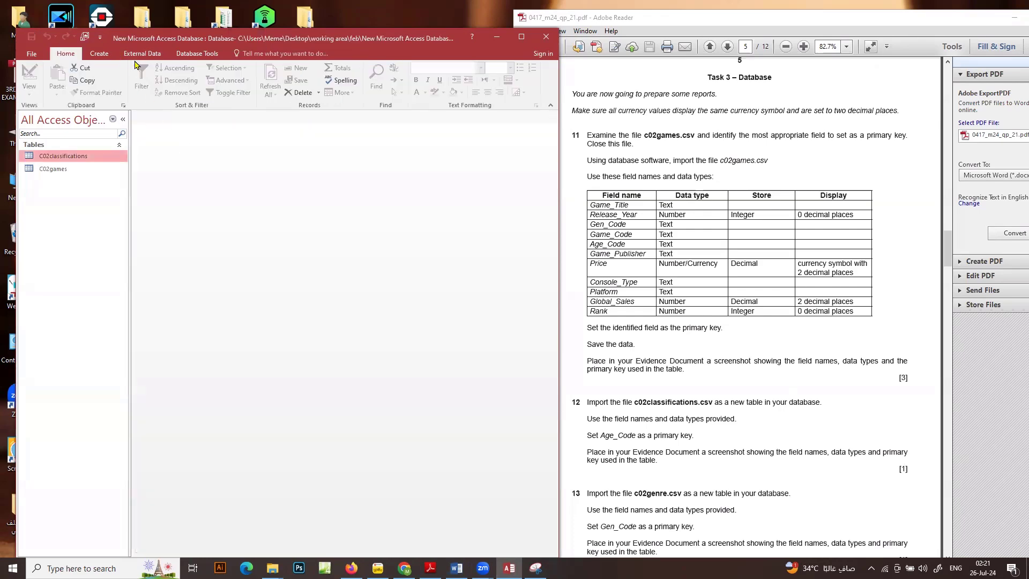
Start a text file import of c02genre.csv into a new table in the current database
left_click(142, 53)
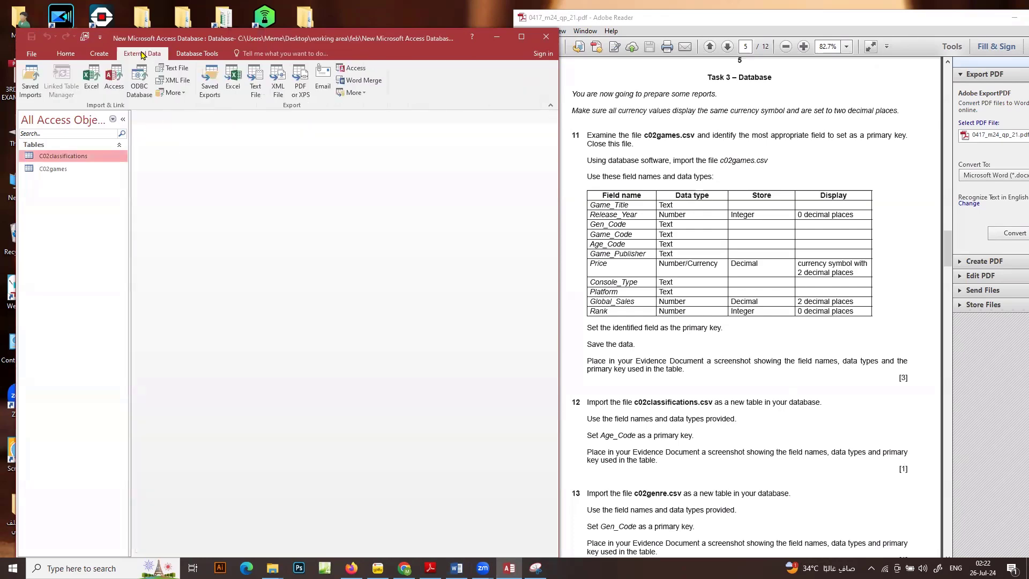
left_click(169, 71)
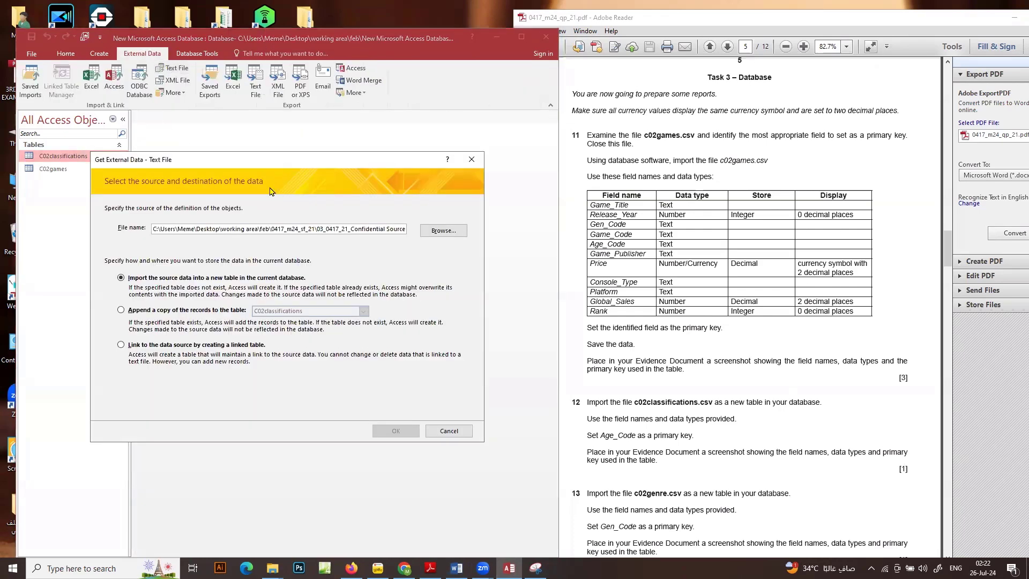
left_click(435, 235)
double_click(268, 261)
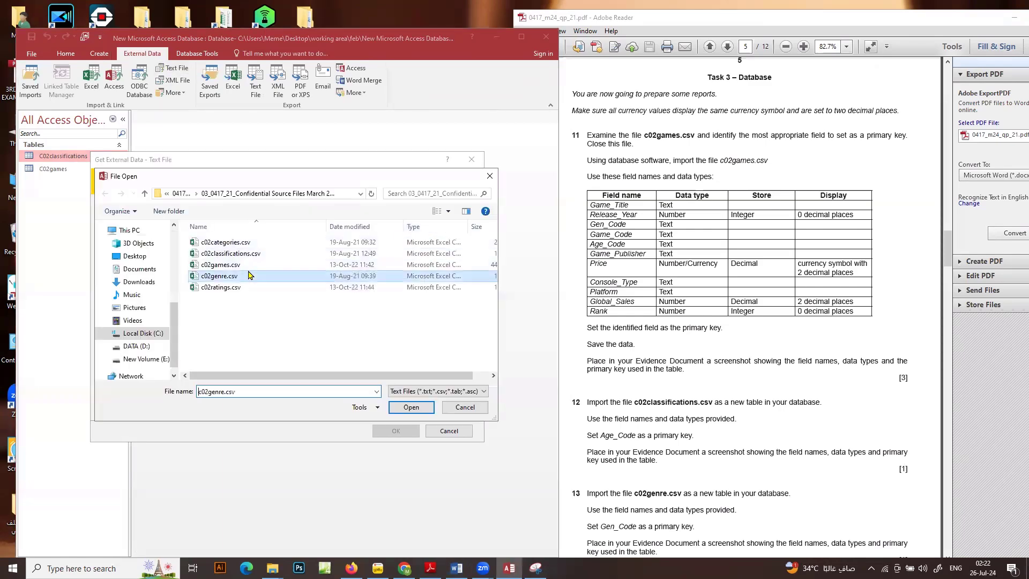
left_click(402, 431)
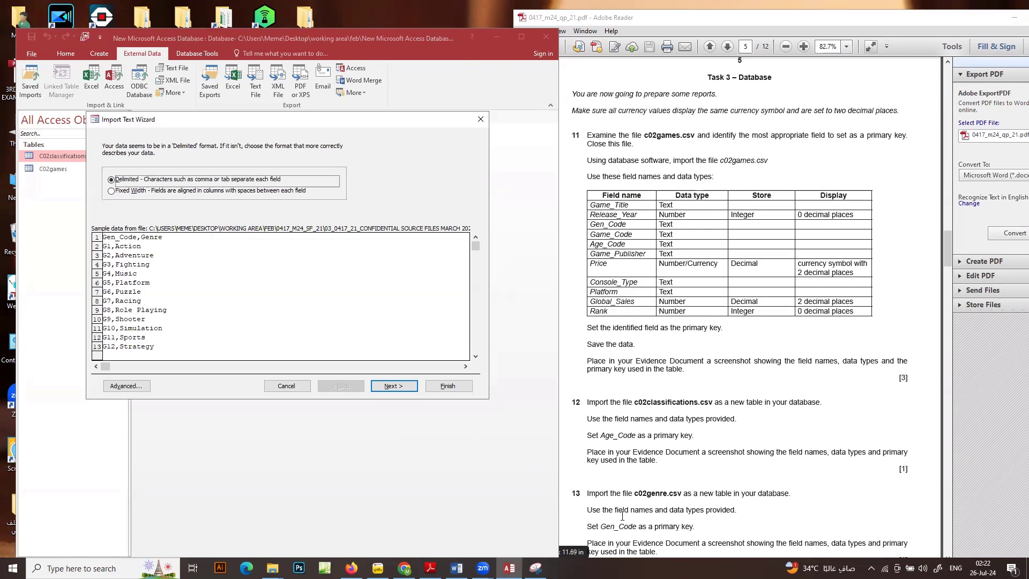
Keep the delimited format with comma separators, use the first row of the genre file as field names, and accept the default field options
left_click(404, 386)
left_click(107, 199)
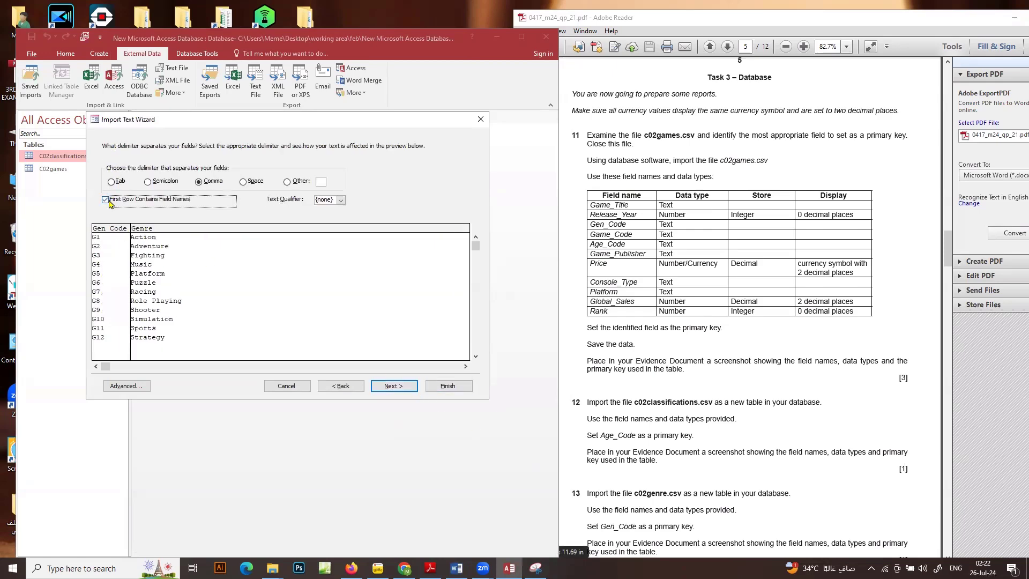
left_click(394, 385)
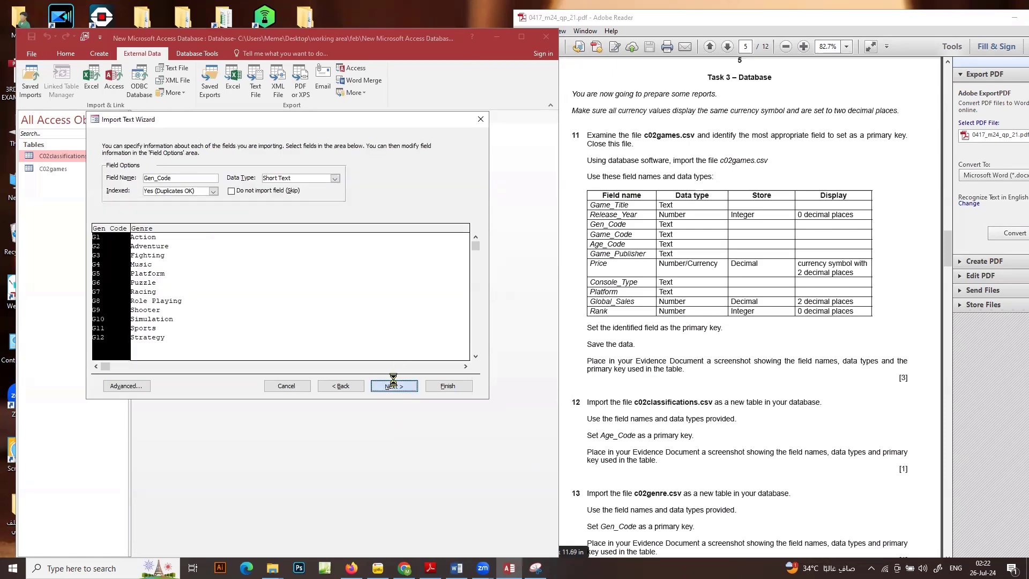
left_click(394, 384)
Choose Gen_Code as the primary key and finish importing the C02genre table without saving the import steps
left_click(241, 183)
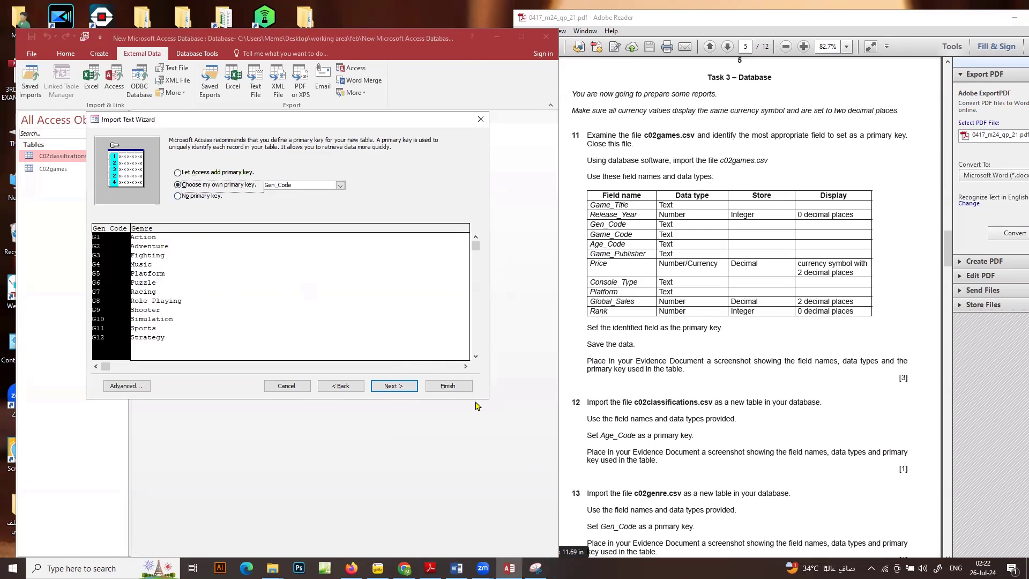
left_click(408, 387)
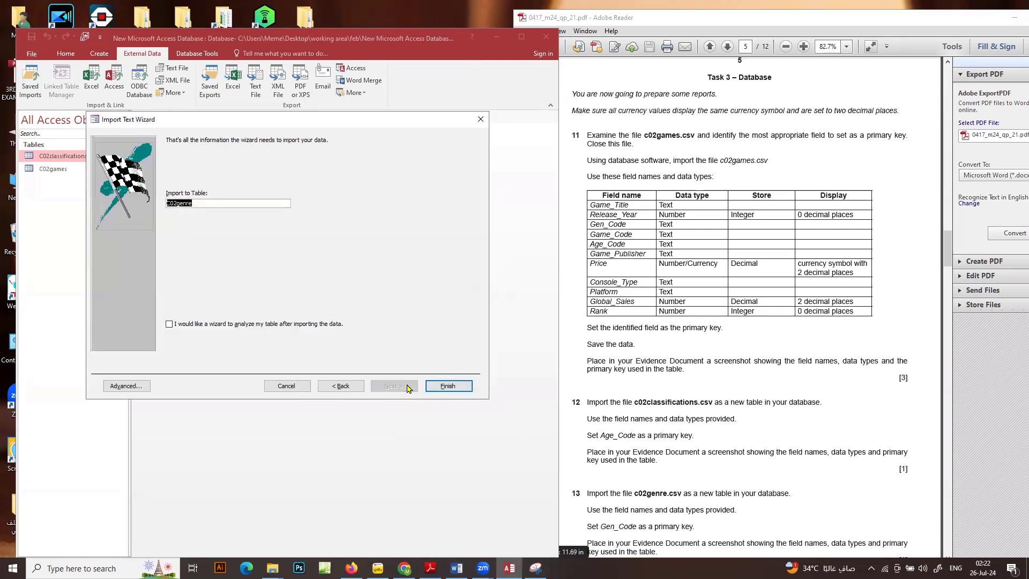
left_click(452, 388)
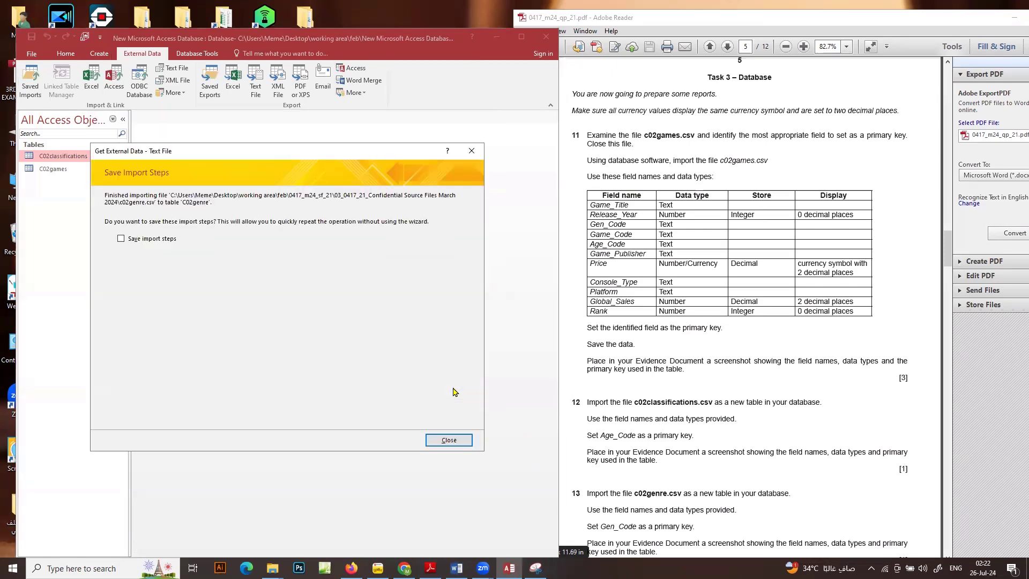
left_click(944, 262)
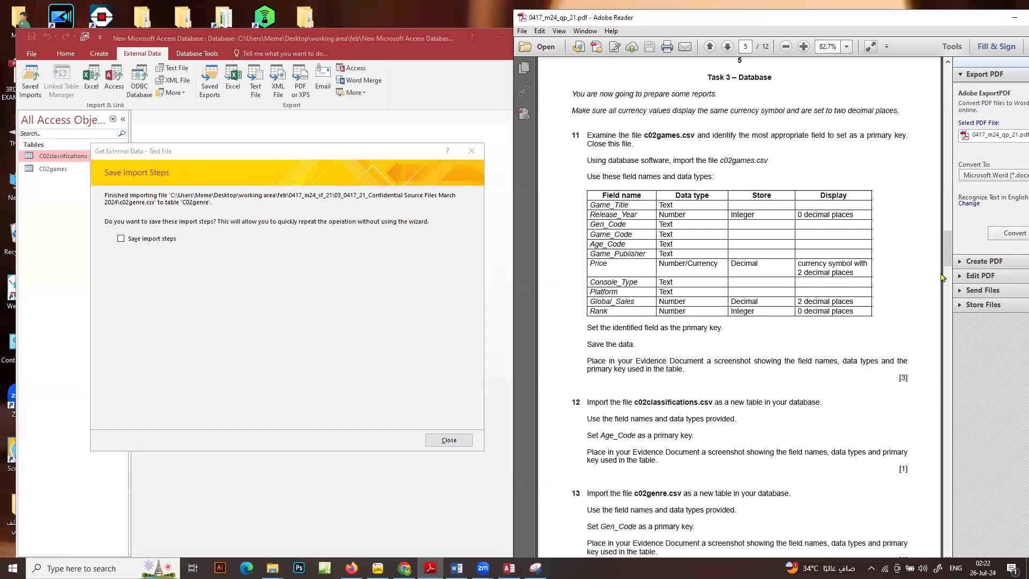
left_click_drag(947, 257, 955, 285)
left_click(453, 441)
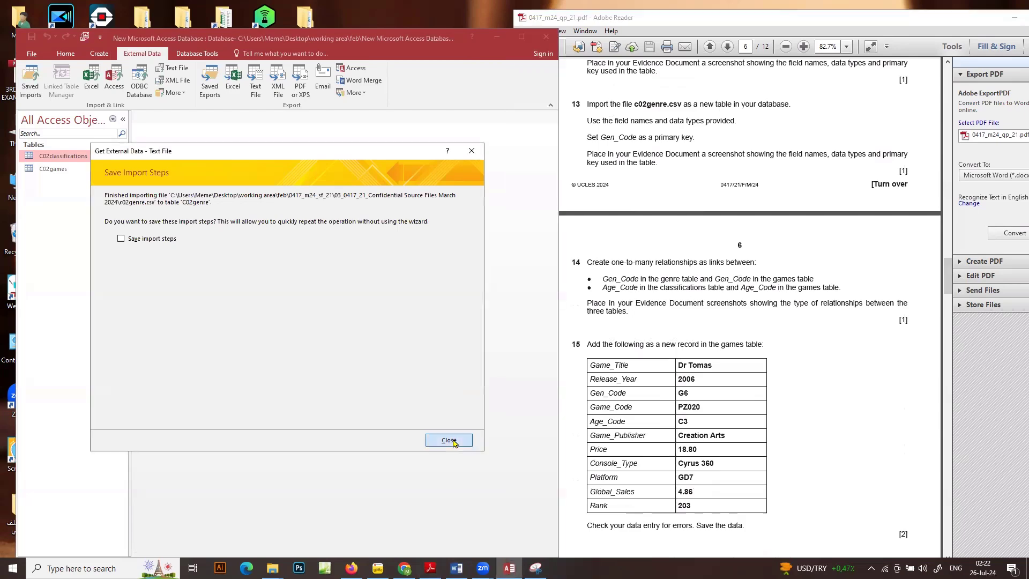
left_click(453, 441)
Open the C02genre table in Design View and capture a screenshot of its field names, data types and primary key
right_click(57, 182)
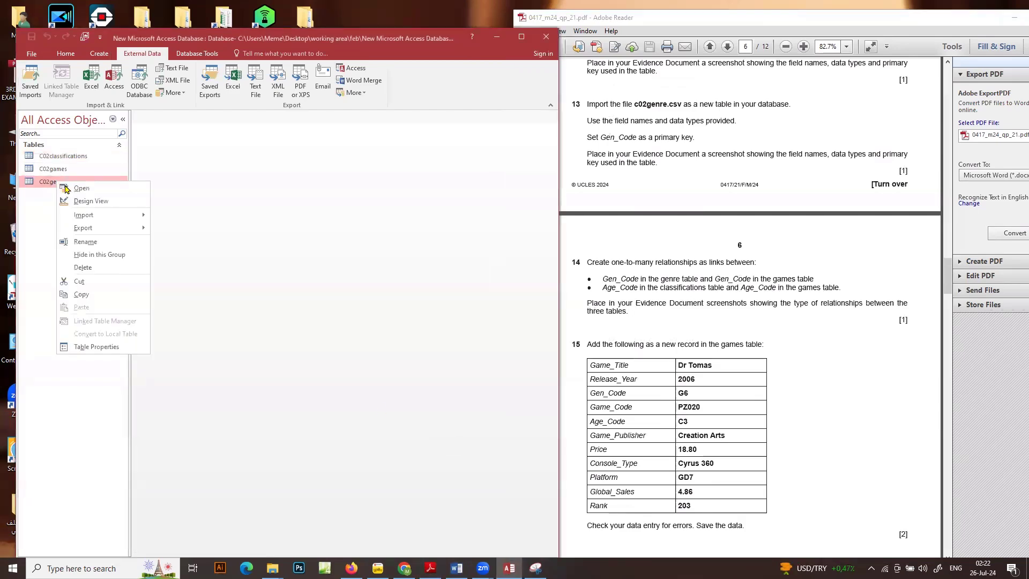
left_click(74, 201)
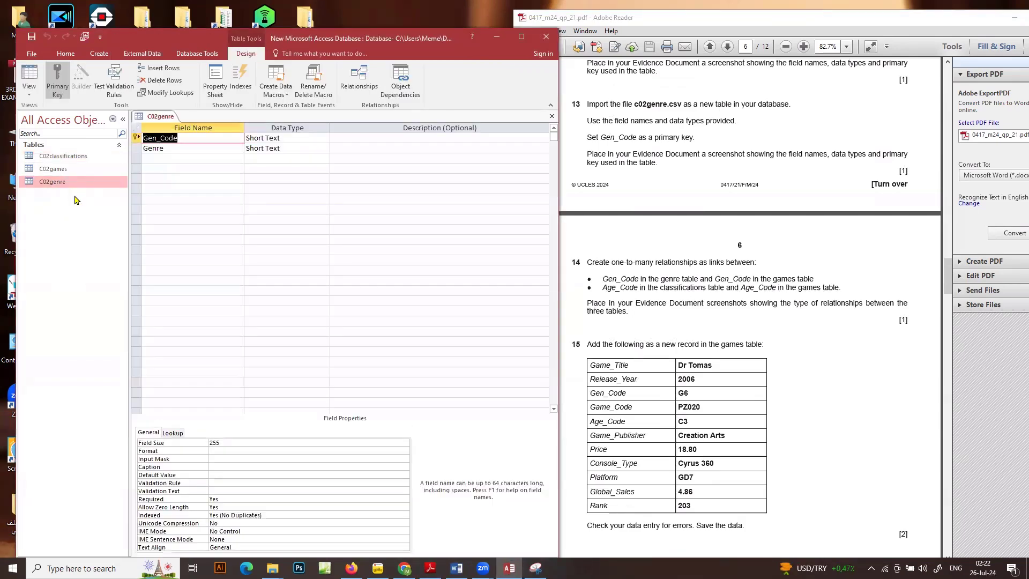
key("super+shift+s")
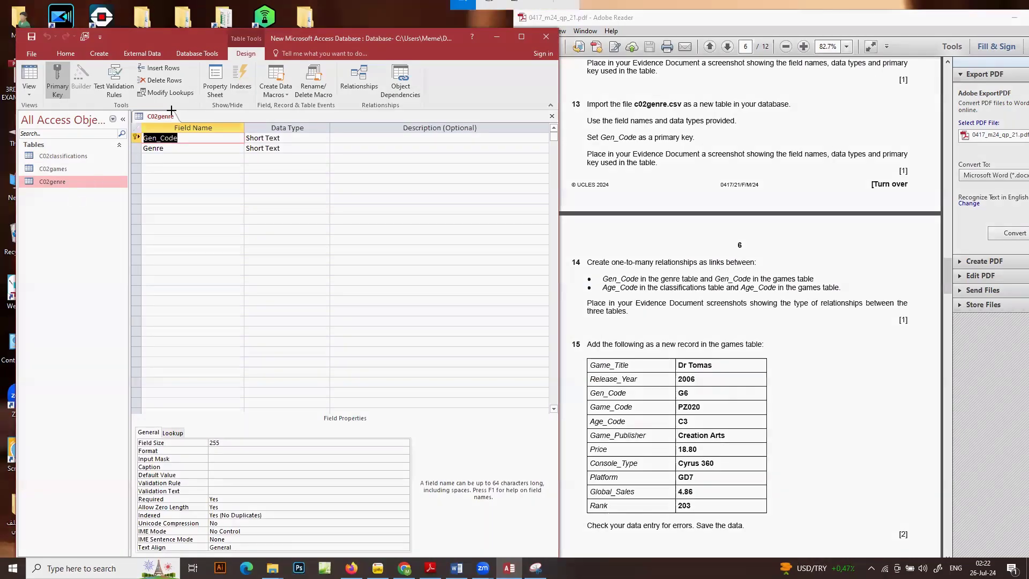
left_click_drag(124, 105, 348, 179)
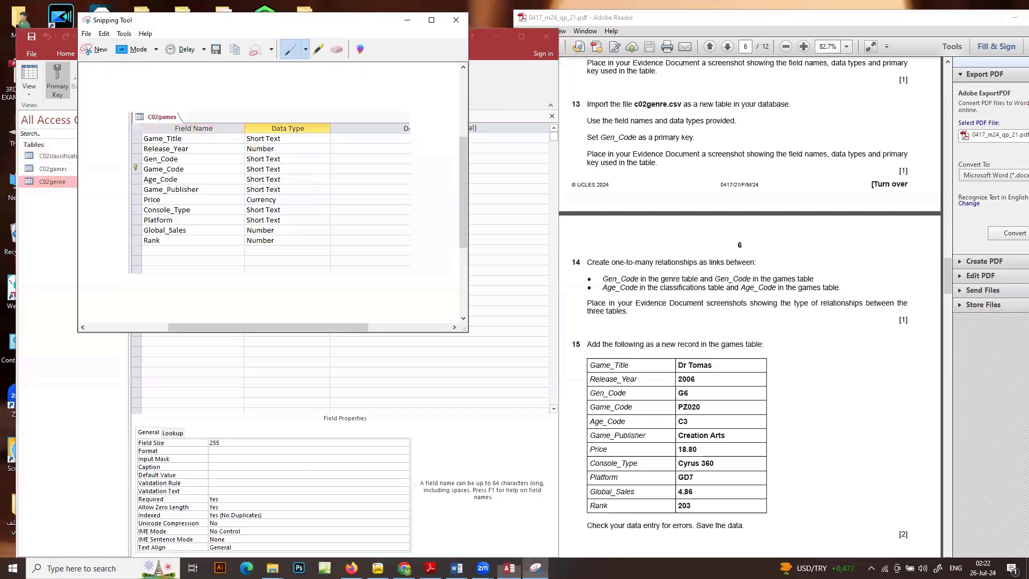
Switch to the Word evidence document, paste the screenshot under the Step 13 evidence heading, and return to Access
left_click(456, 568)
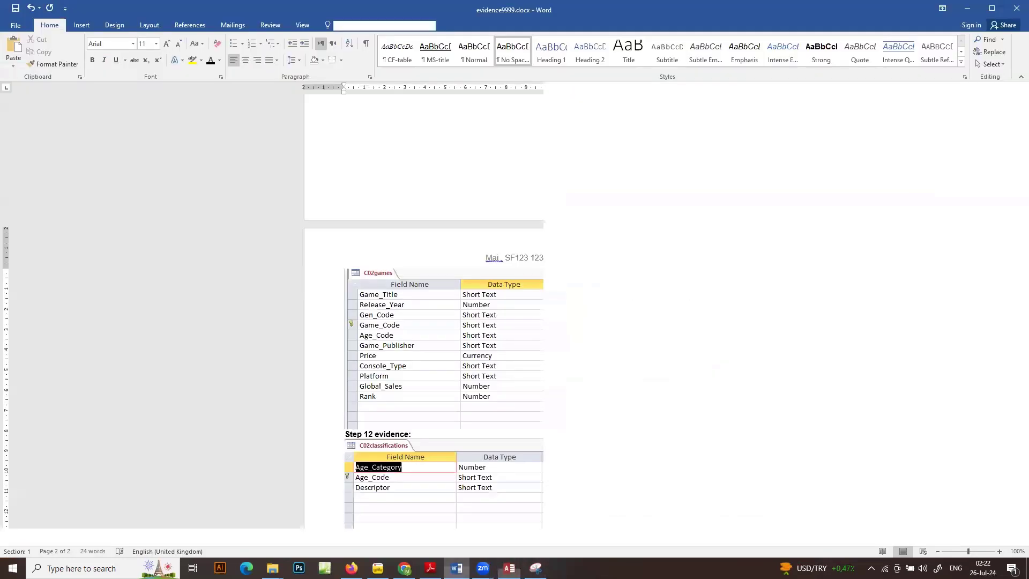
scroll(514, 321, "down", 1)
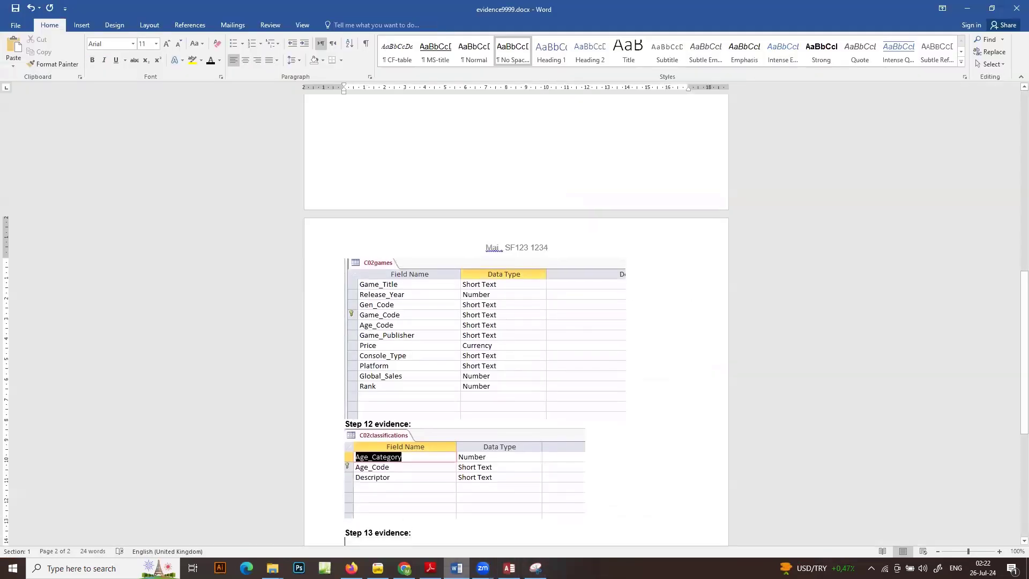
key("ctrl+v")
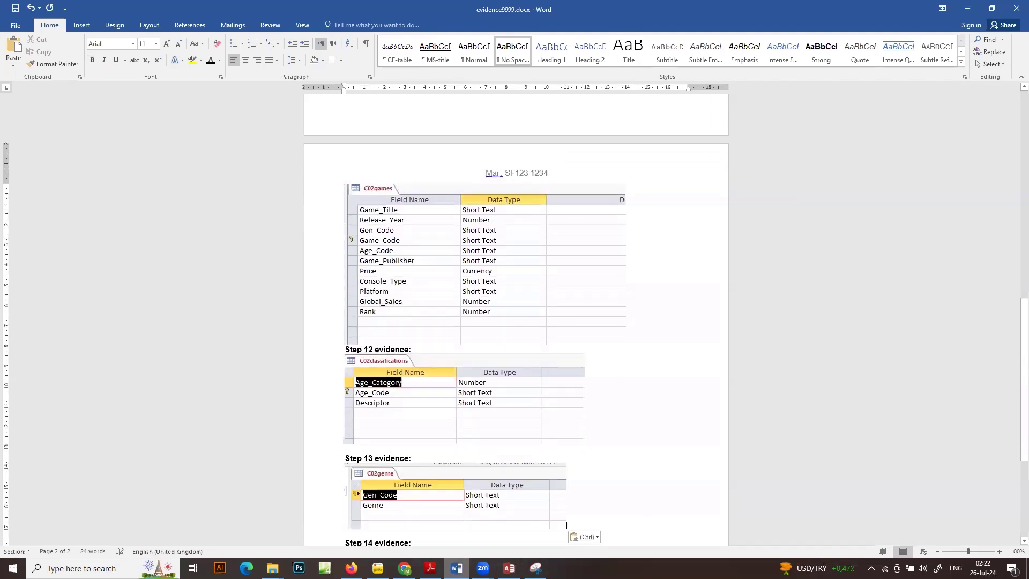
left_click(964, 9)
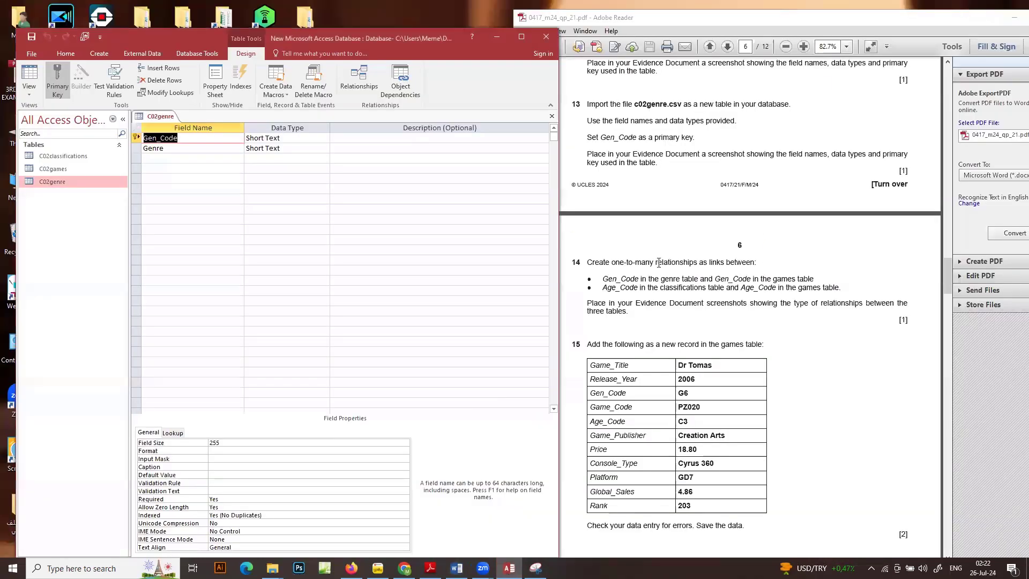
Close the C02genre table design
right_click(159, 117)
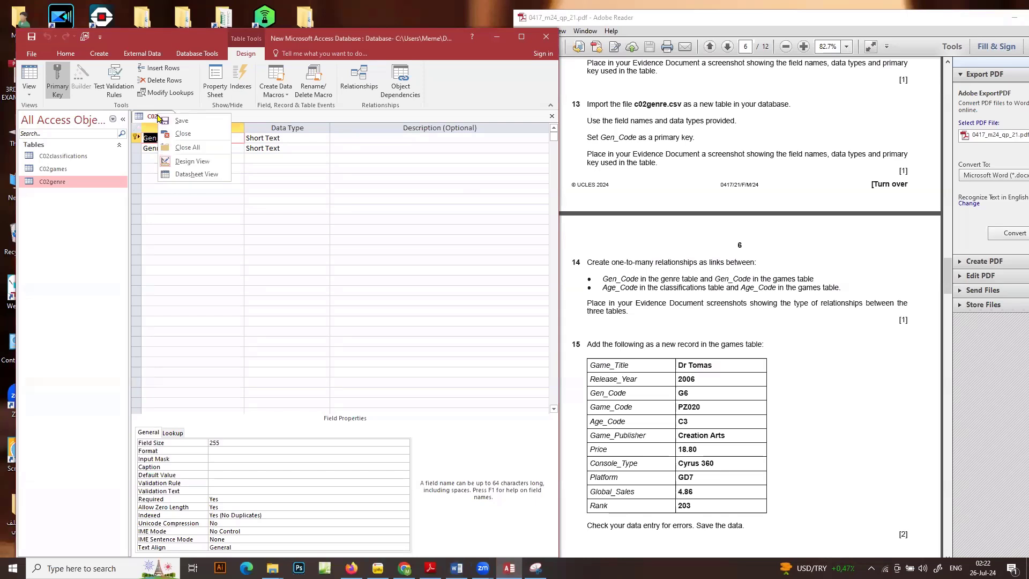
left_click(162, 118)
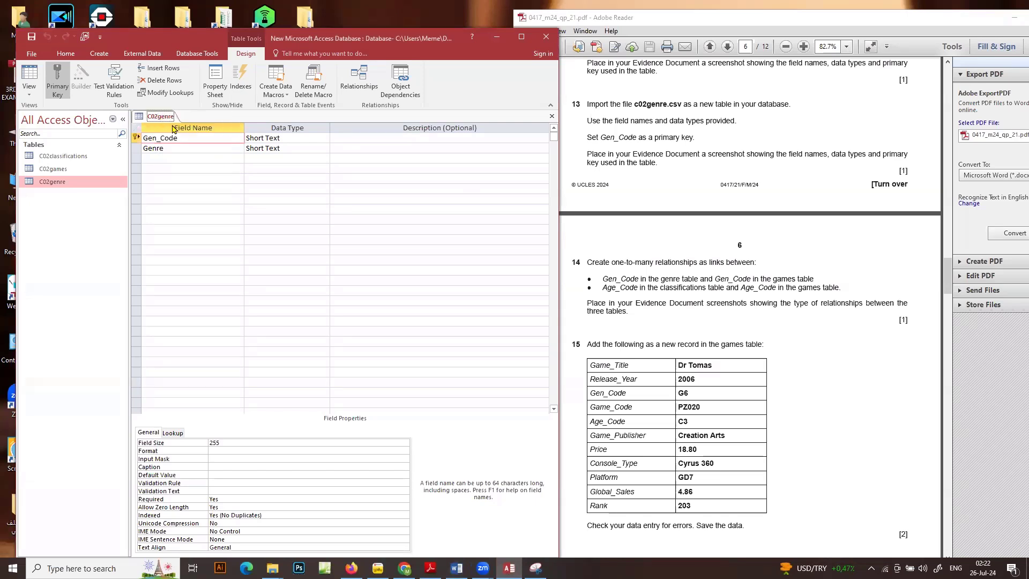
right_click(172, 116)
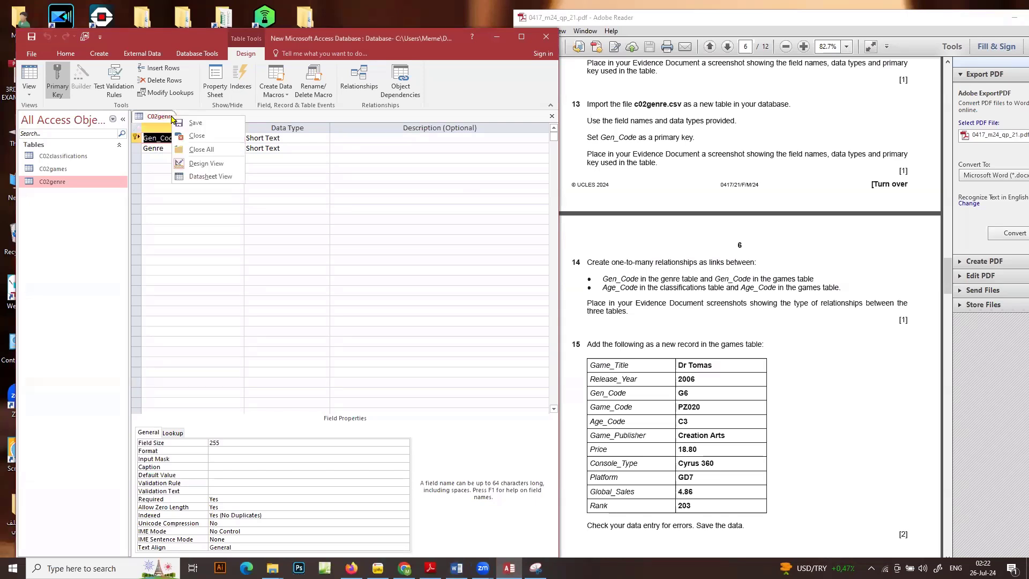
left_click(188, 143)
Add the C02classifications, C02games and C02genre tables to the relationships layout and enlarge the C02games box to show all its fields
left_click(206, 54)
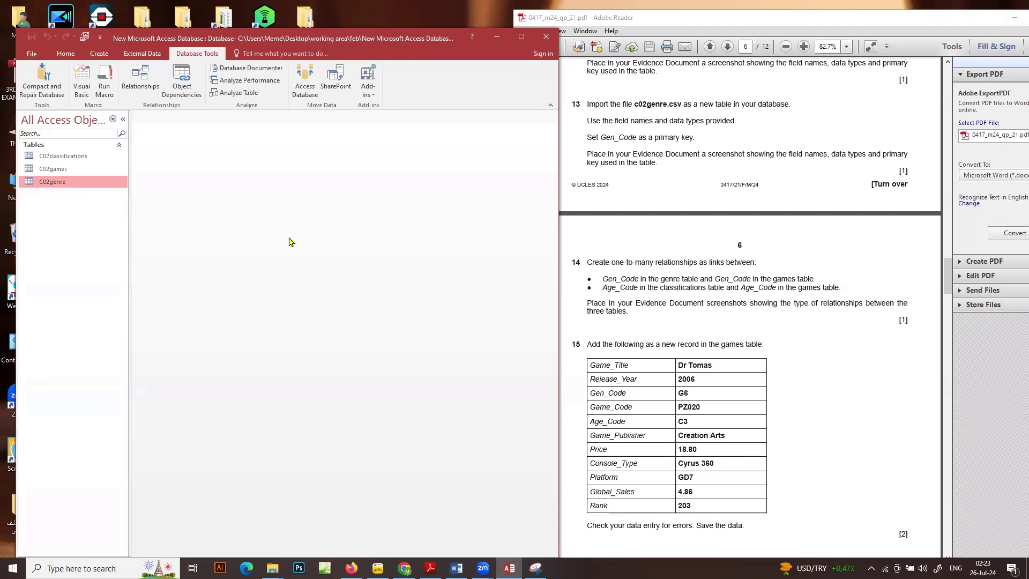
left_click(145, 79)
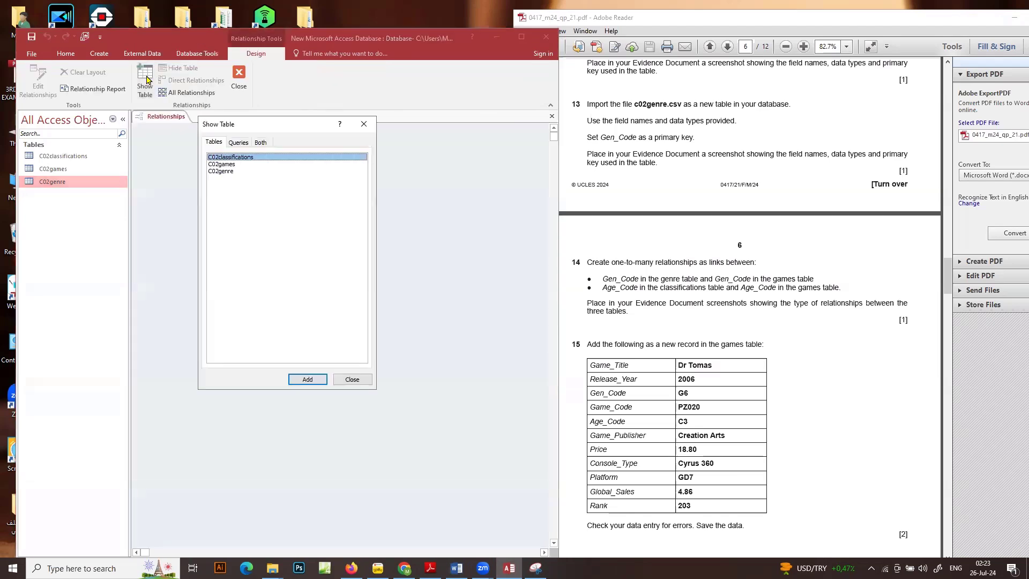
left_click_drag(229, 171, 207, 145)
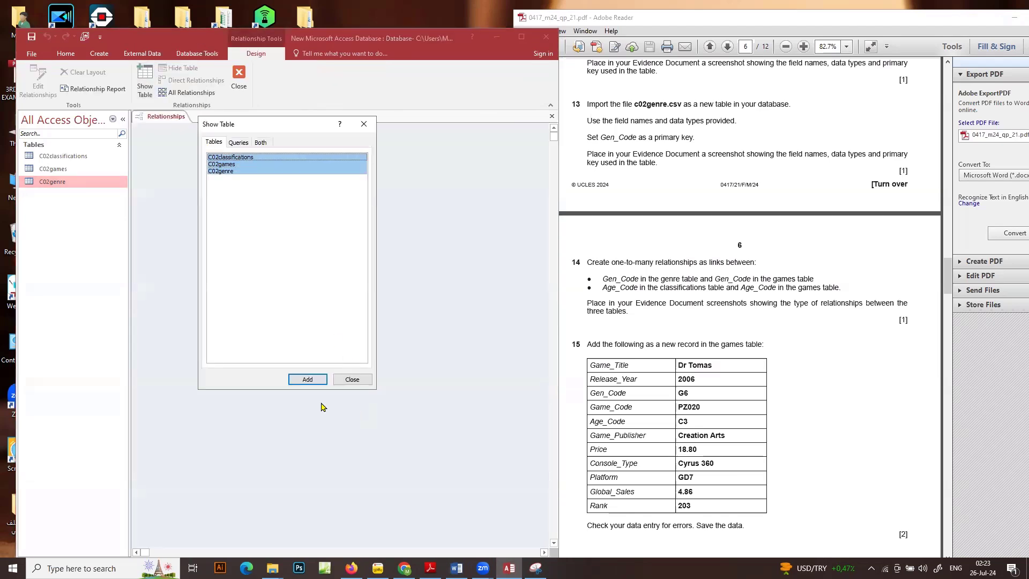
left_click(307, 378)
left_click(352, 379)
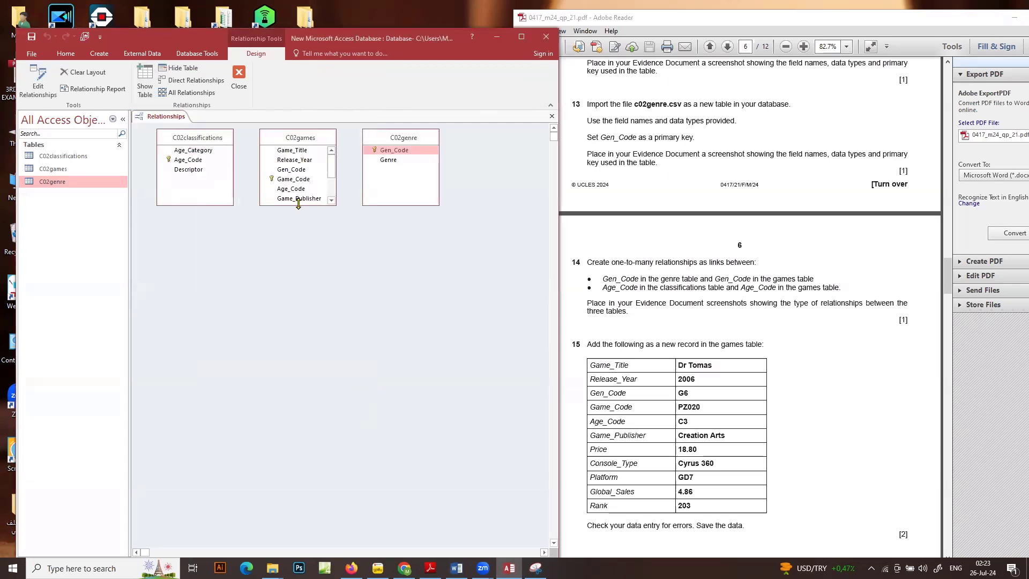
left_click_drag(299, 204, 308, 266)
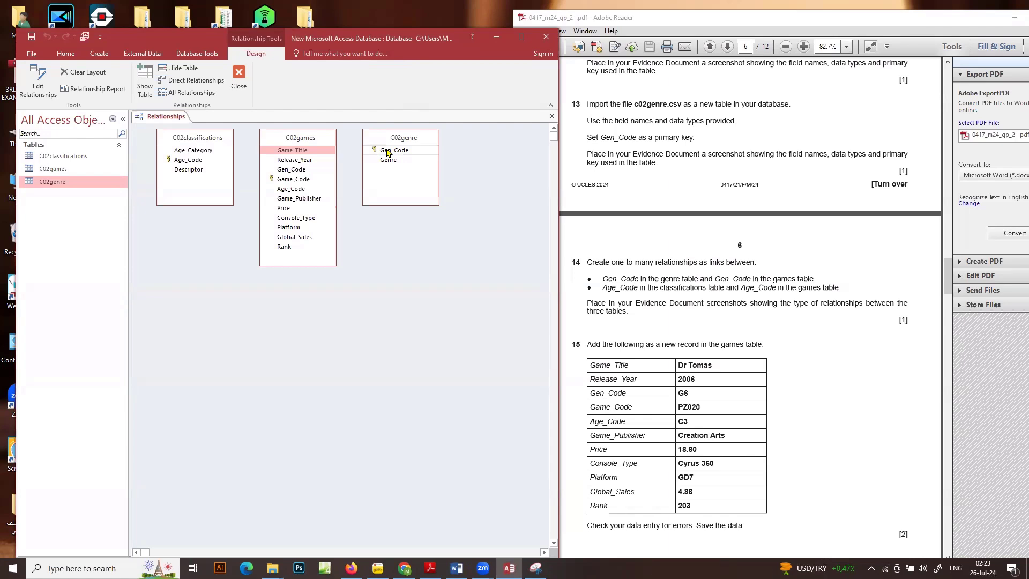
Link Gen_Code in C02genre to Gen_Code in C02games with referential integrity enforced, and move the C02genre box farther from C02games
left_click_drag(388, 152, 319, 253)
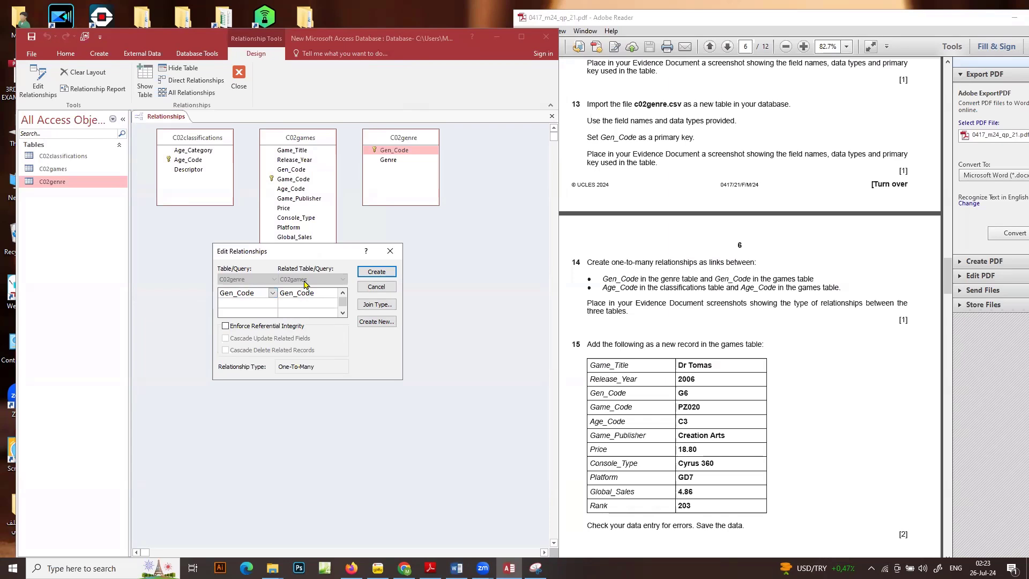
left_click(239, 328)
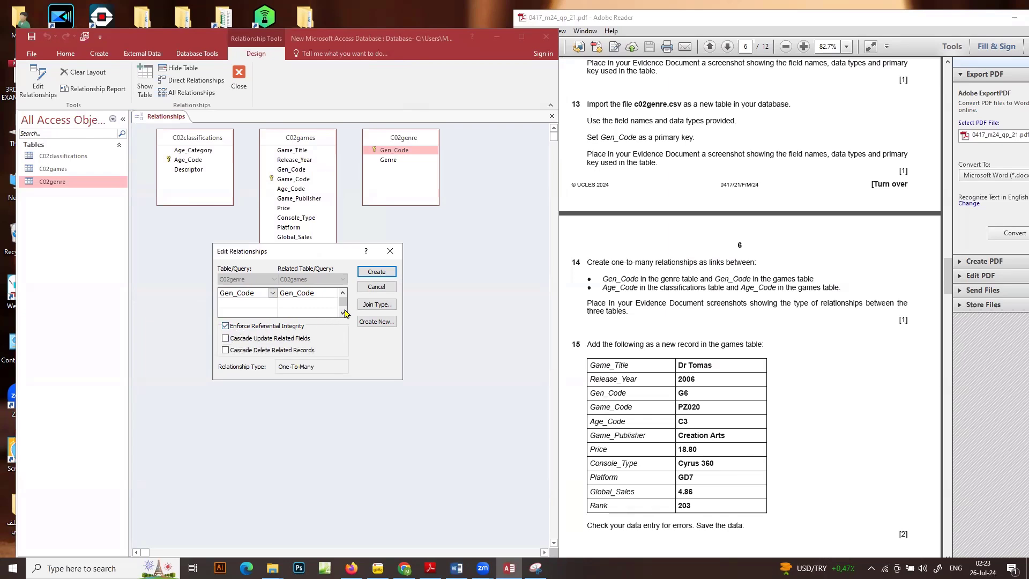
left_click(375, 272)
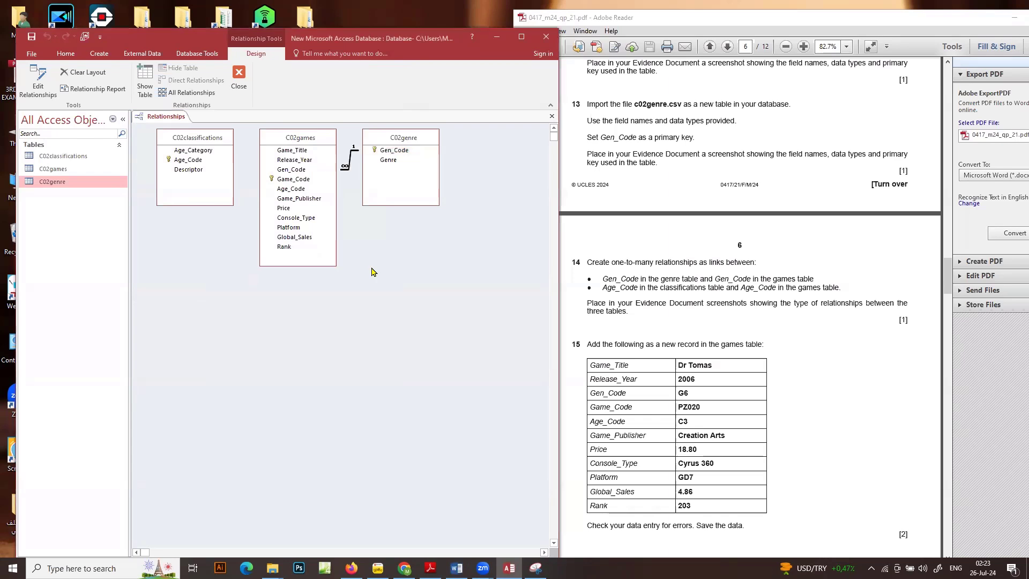
left_click(421, 138)
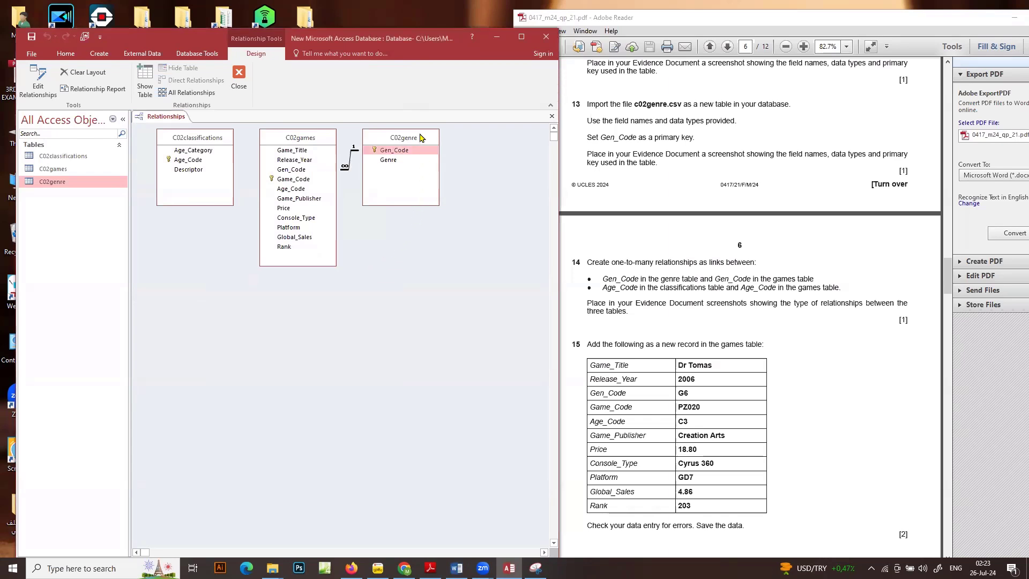
left_click_drag(422, 138, 455, 151)
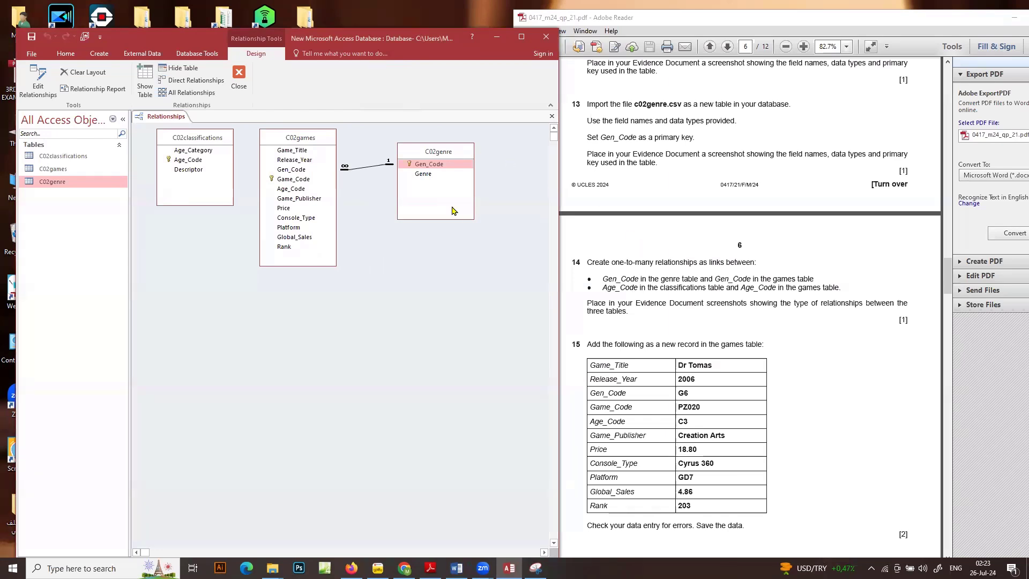
Open the Gen_Code relationship's settings and capture a screenshot of them together with all three tables in the relationships layout
double_click(380, 164)
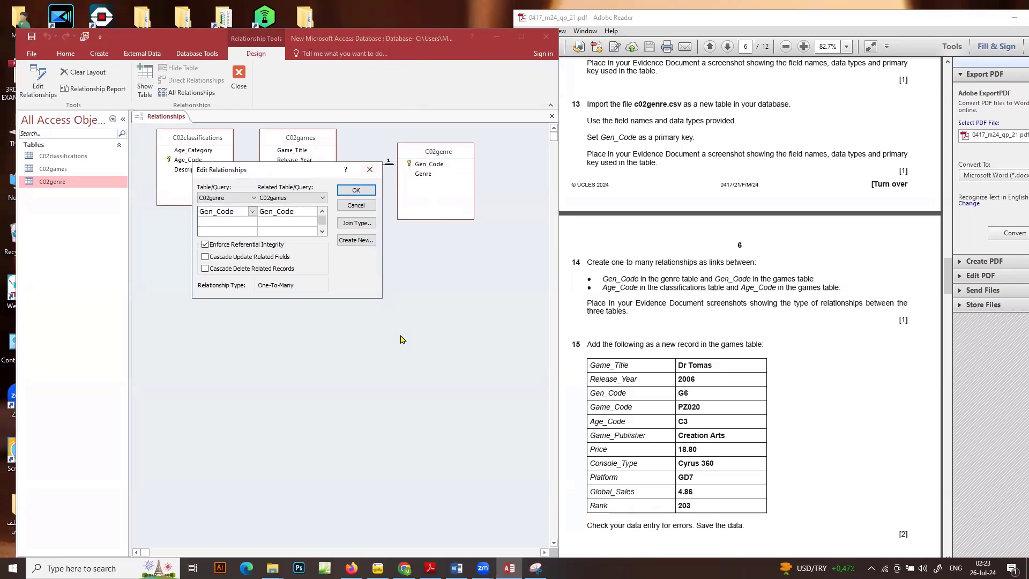
key("super+shift+s")
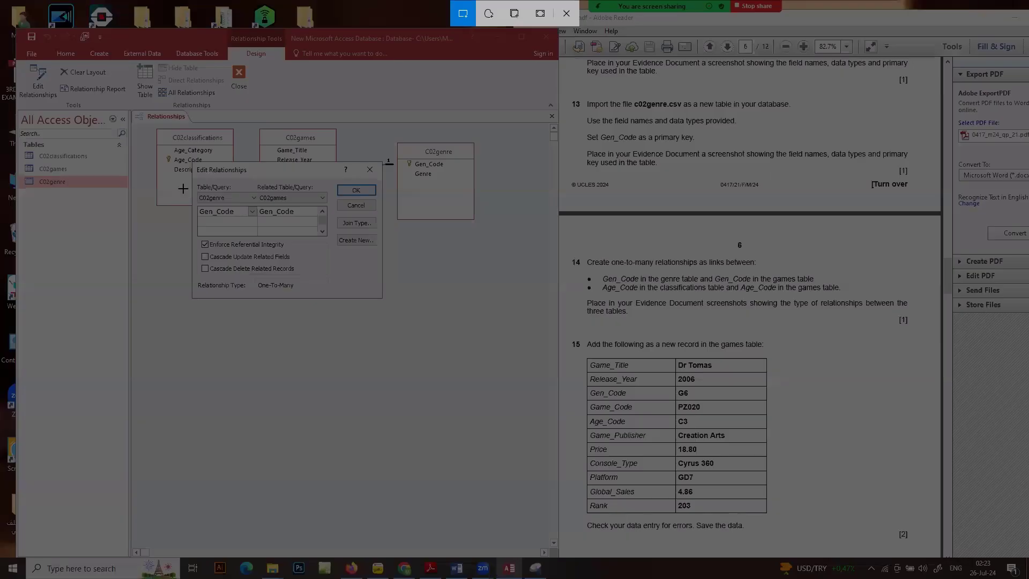
key("Escape")
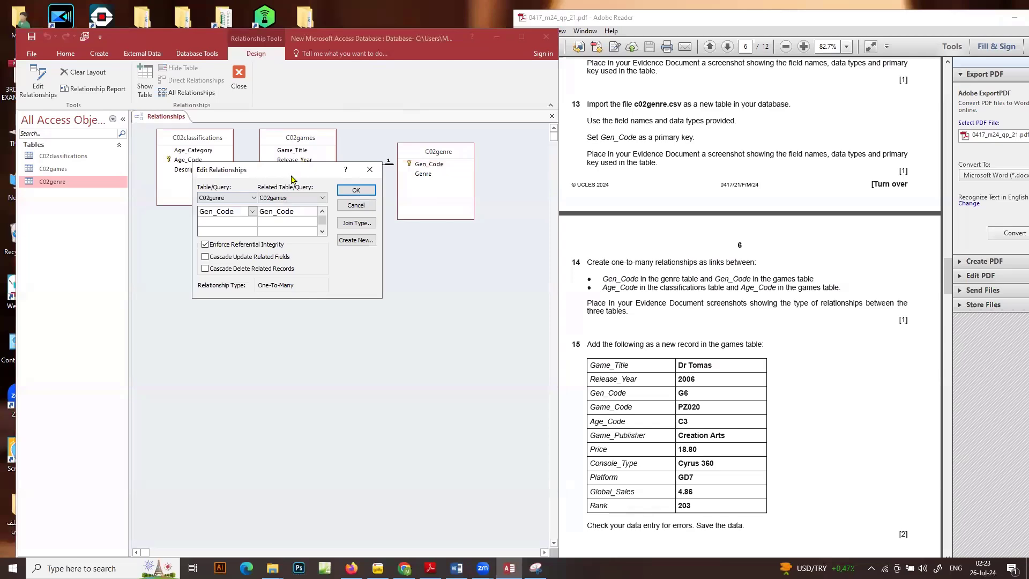
left_click_drag(291, 175, 297, 267)
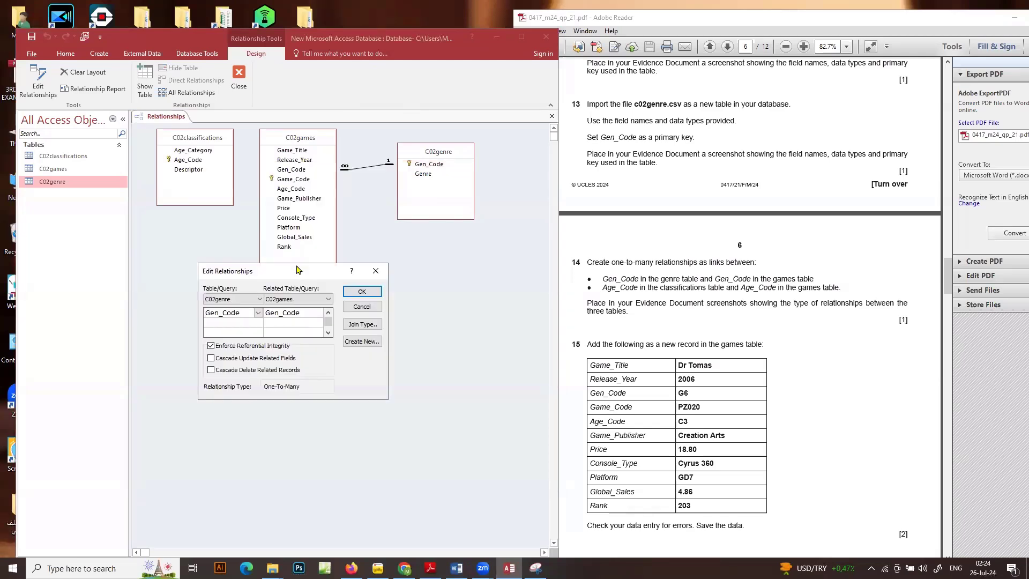
key("super+shift+s")
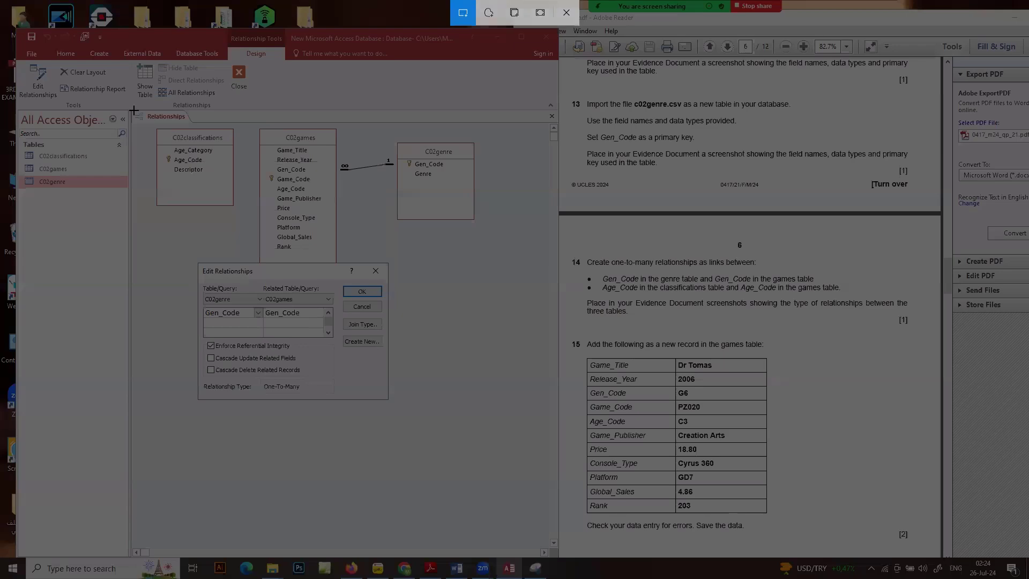
left_click_drag(134, 110, 509, 494)
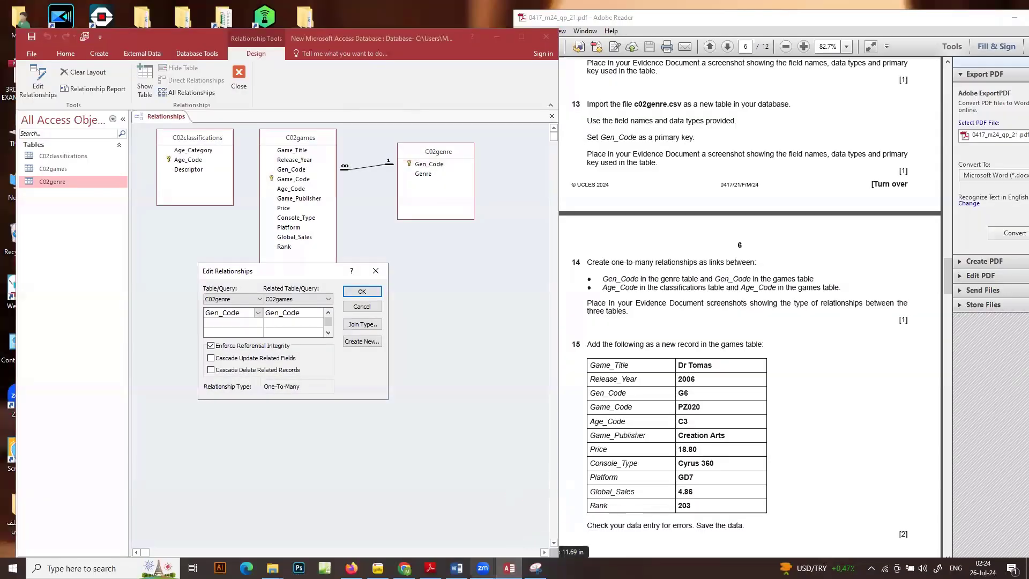
Switch to the Word evidence document, paste the screenshot under Step 14 evidence, then return to Access and close the Gen_Code relationship's settings
left_click(456, 567)
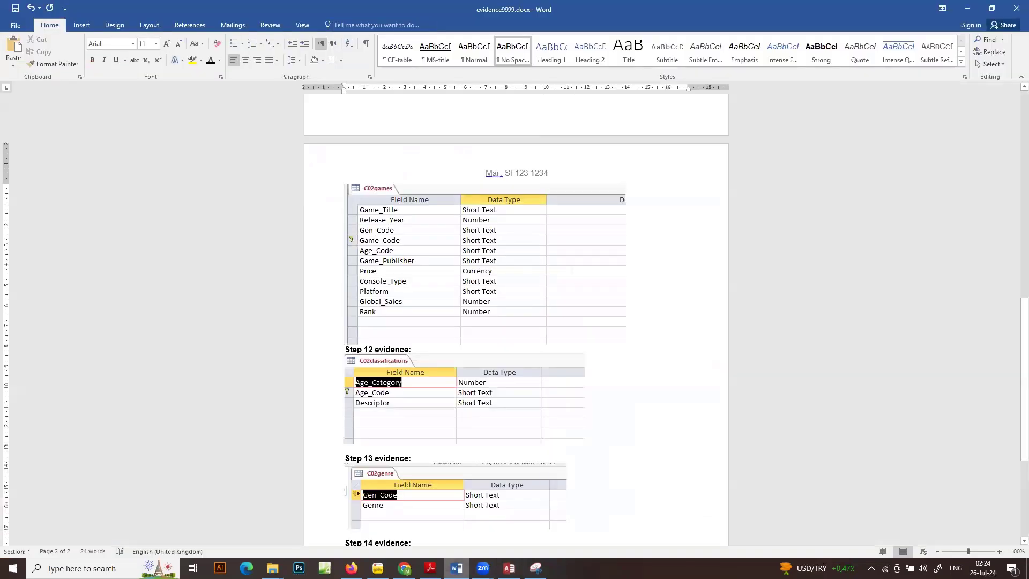
scroll(516, 342, "down", 1)
key("ctrl+v")
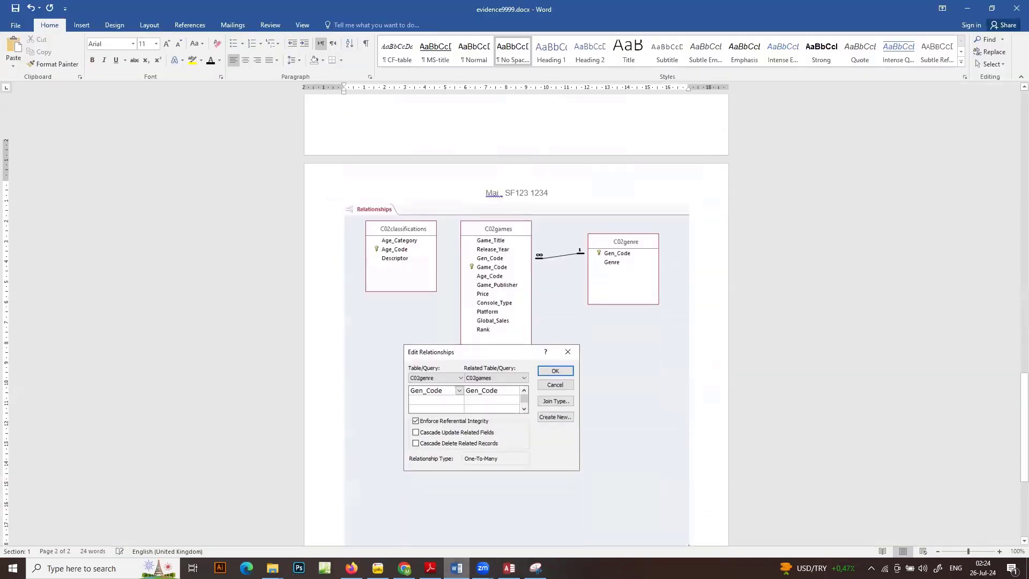
left_click(973, 5)
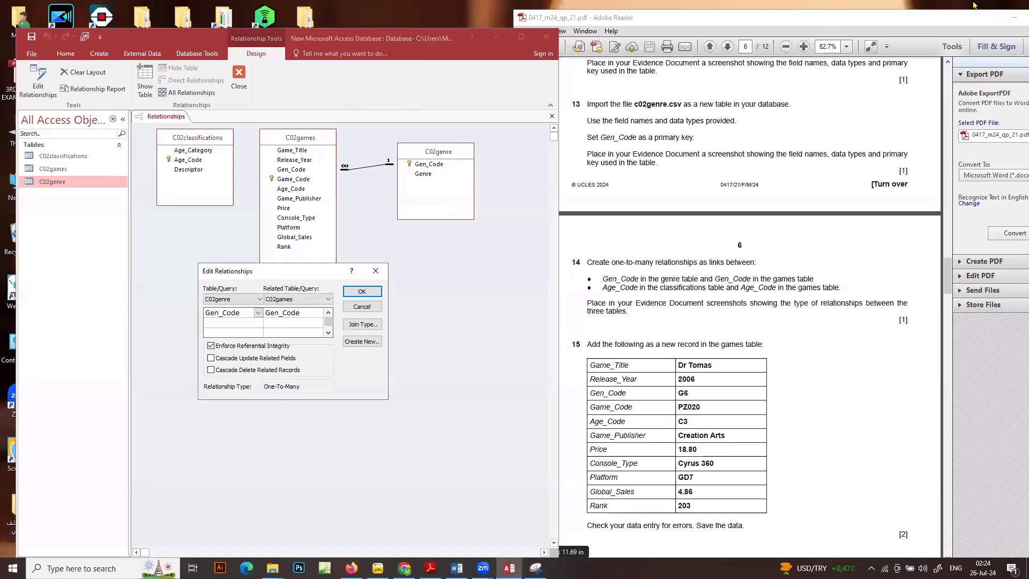
left_click(369, 294)
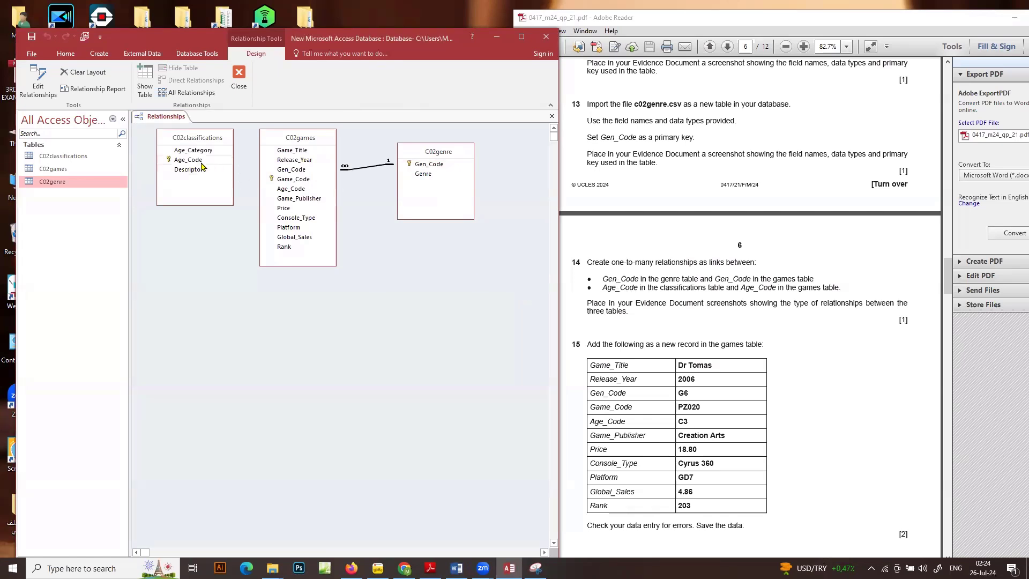
Create a one-to-many relationship from Age_Code in C02classifications to Age_Code in C02games with referential integrity enforced
left_click_drag(199, 160, 299, 188)
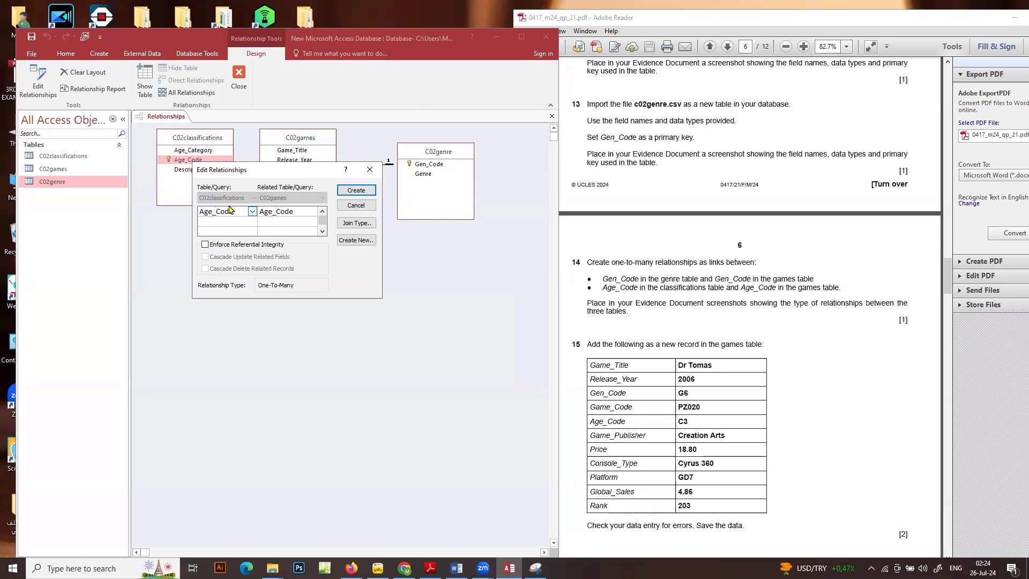
left_click(205, 244)
left_click(356, 190)
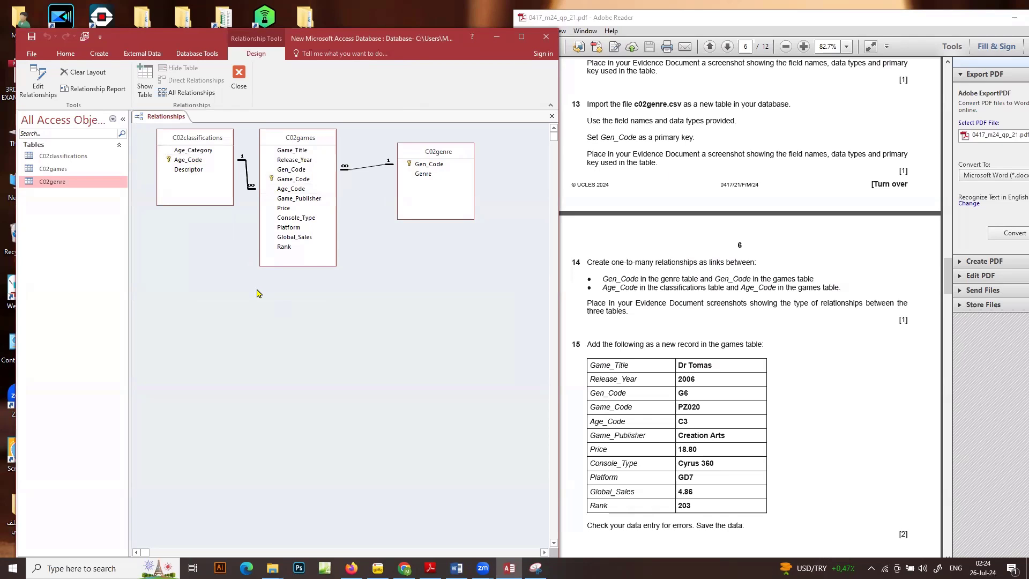
Open the Age_Code relationship's settings and capture a screenshot of them with the linked tables in the relationships layout
double_click(253, 191)
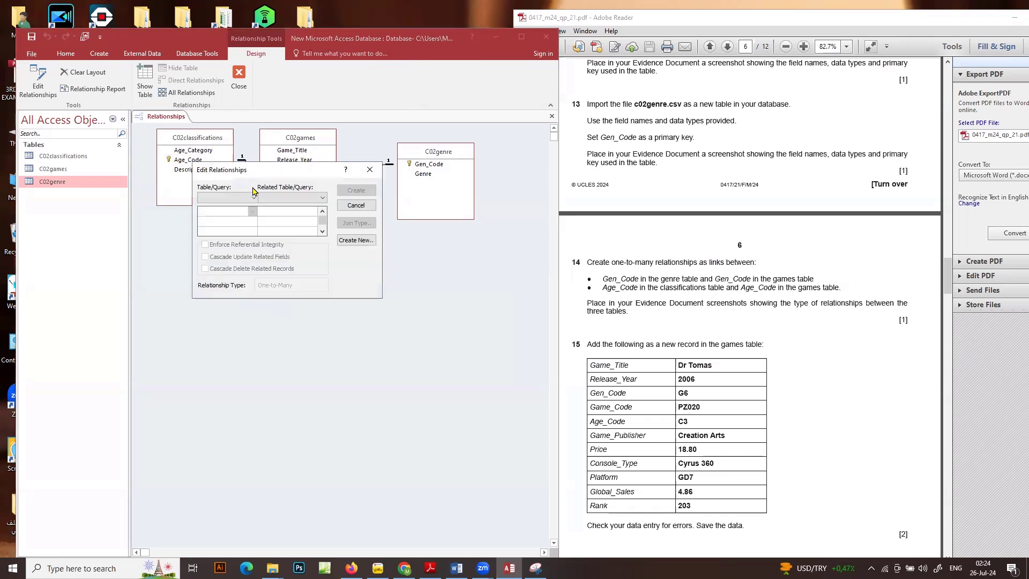
left_click(356, 205)
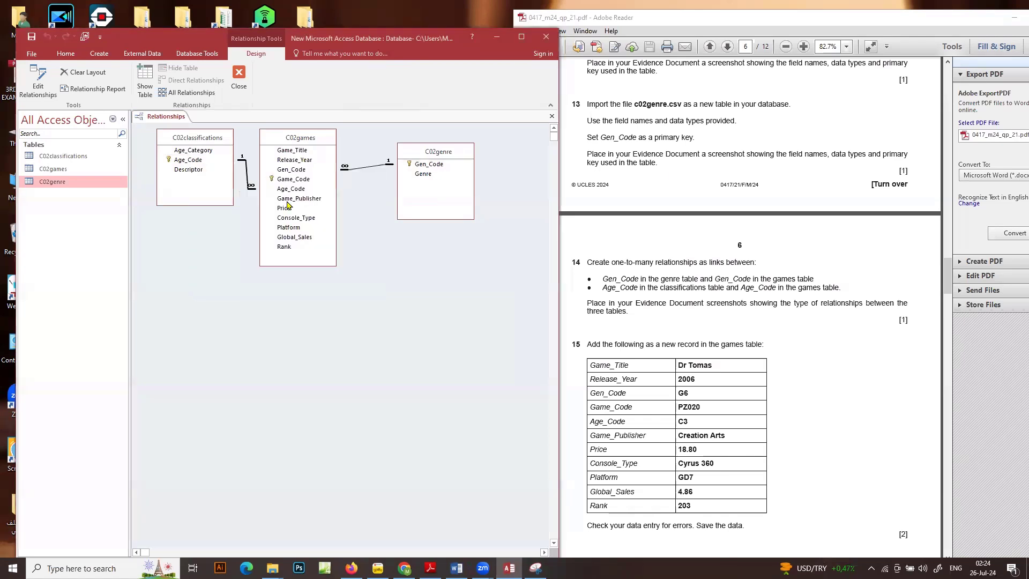
double_click(244, 163)
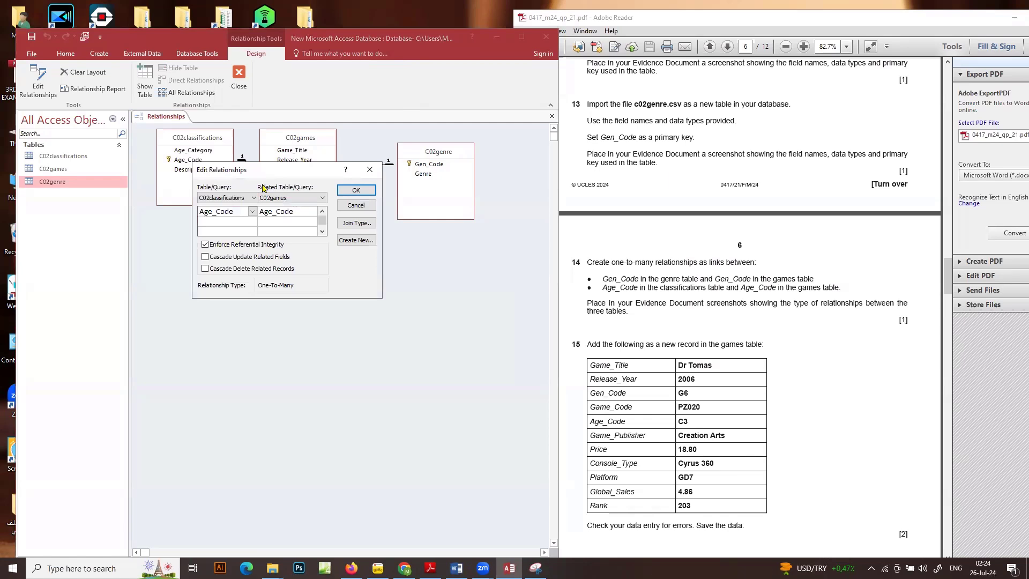
left_click_drag(262, 173, 263, 272)
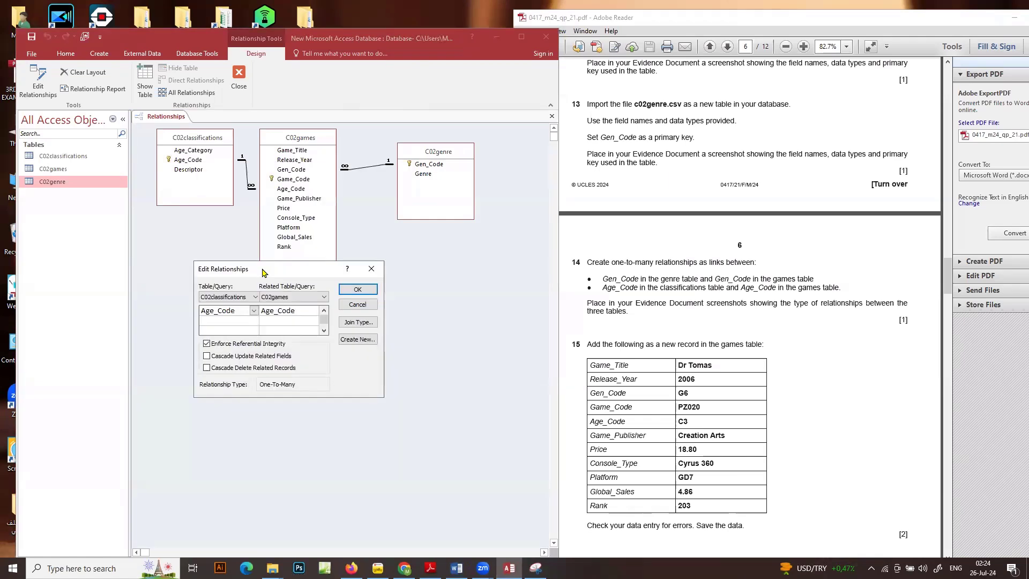
key("super+shift+s")
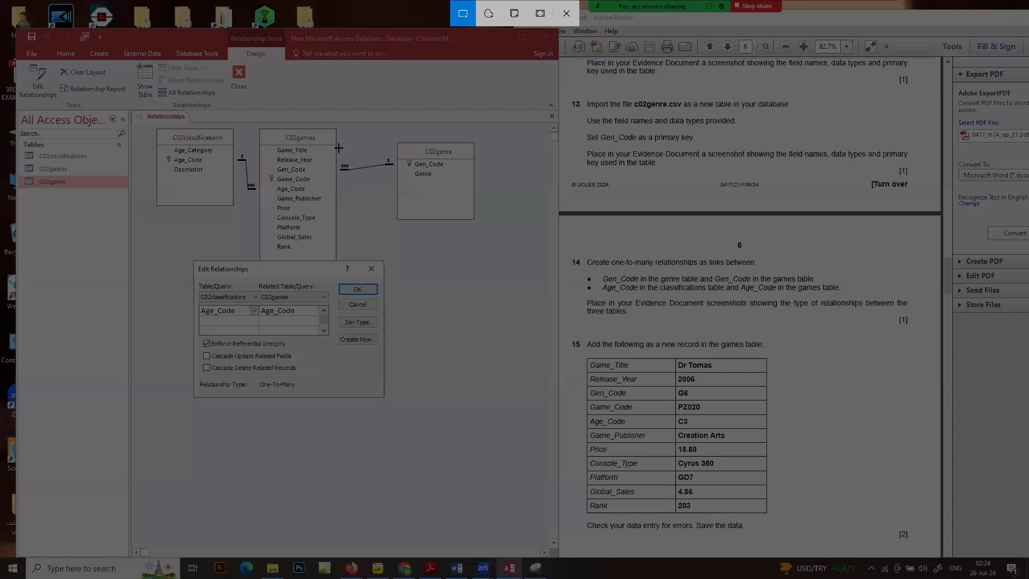
left_click_drag(130, 111, 518, 455)
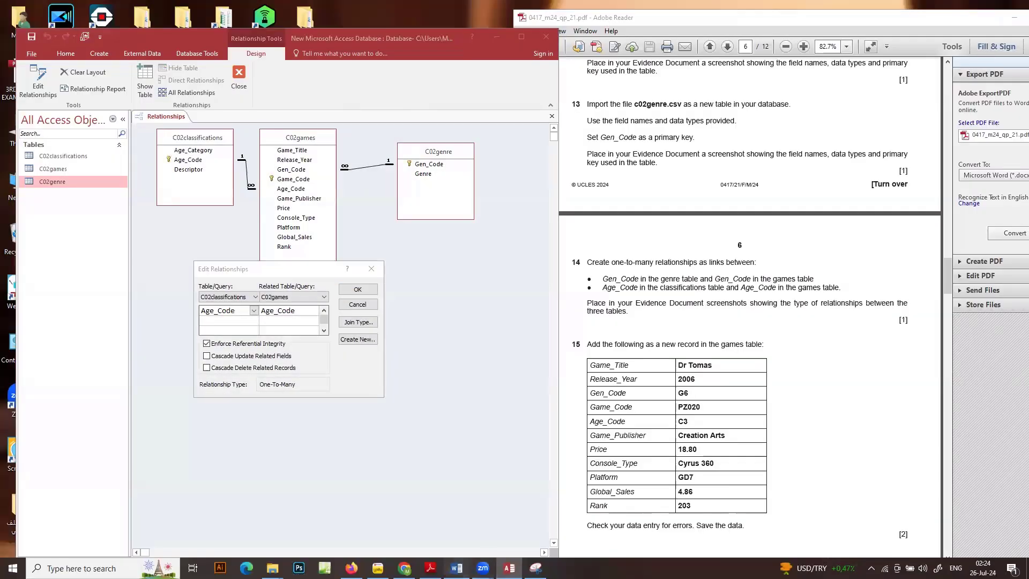
Switch to the Word evidence document, paste the Age_Code relationship screenshot above the Step 17 evidence heading, and return to Access
left_click(456, 568)
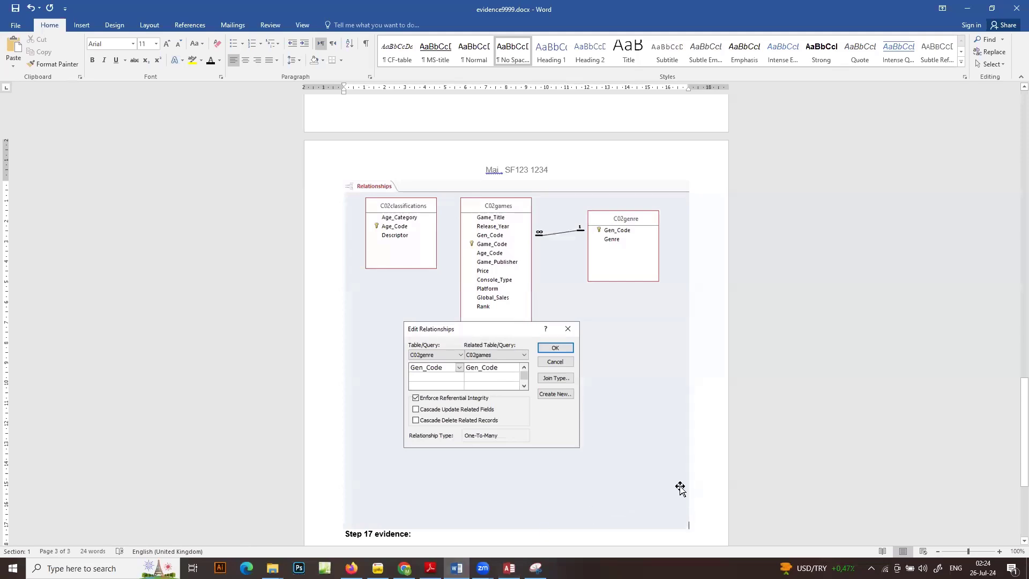
left_click_drag(1013, 400, 1012, 423)
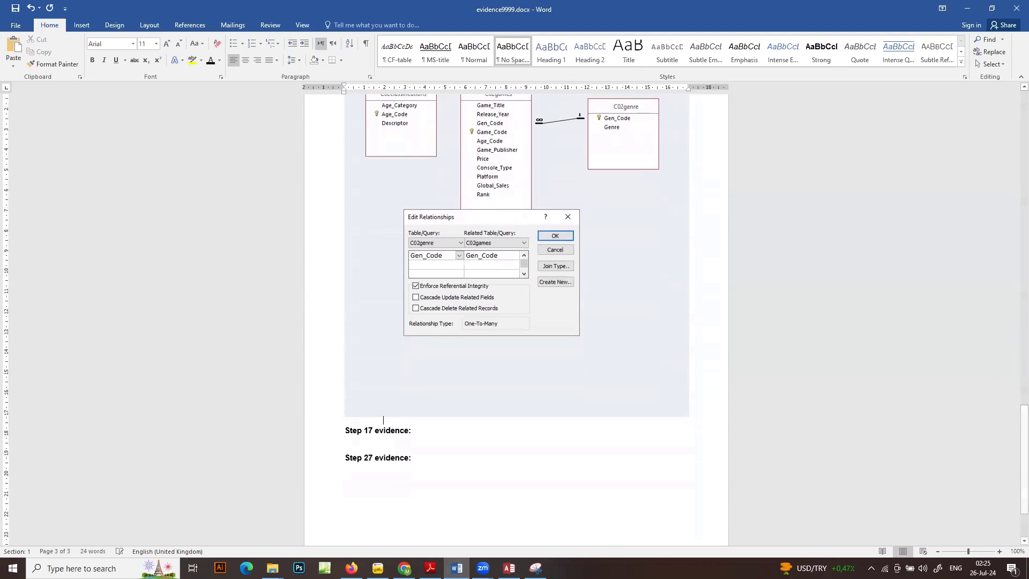
key("ctrl+v")
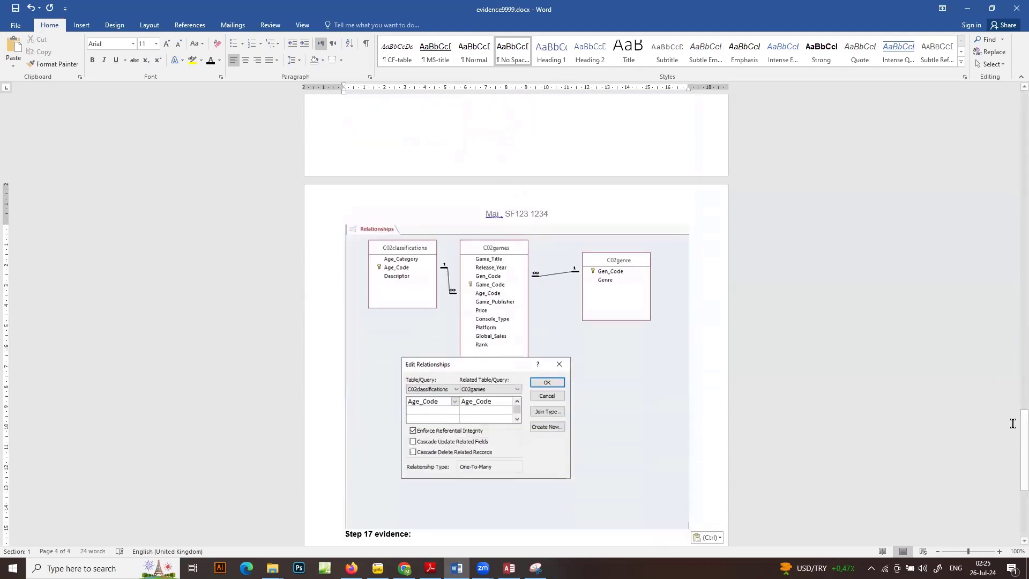
left_click(967, 9)
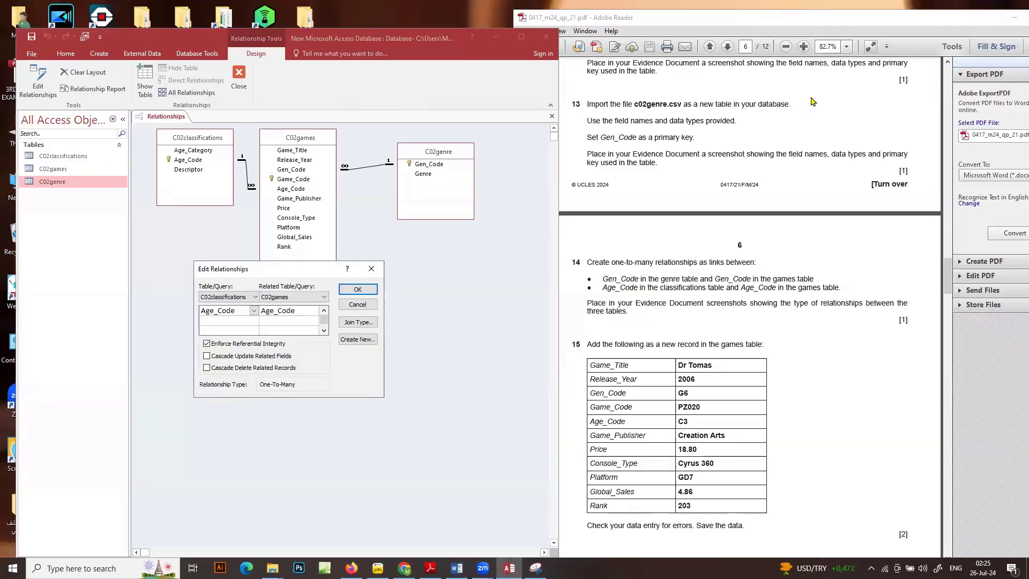
Close the Age_Code relationship's settings and the relationships layout, saving the layout changes
left_click(351, 290)
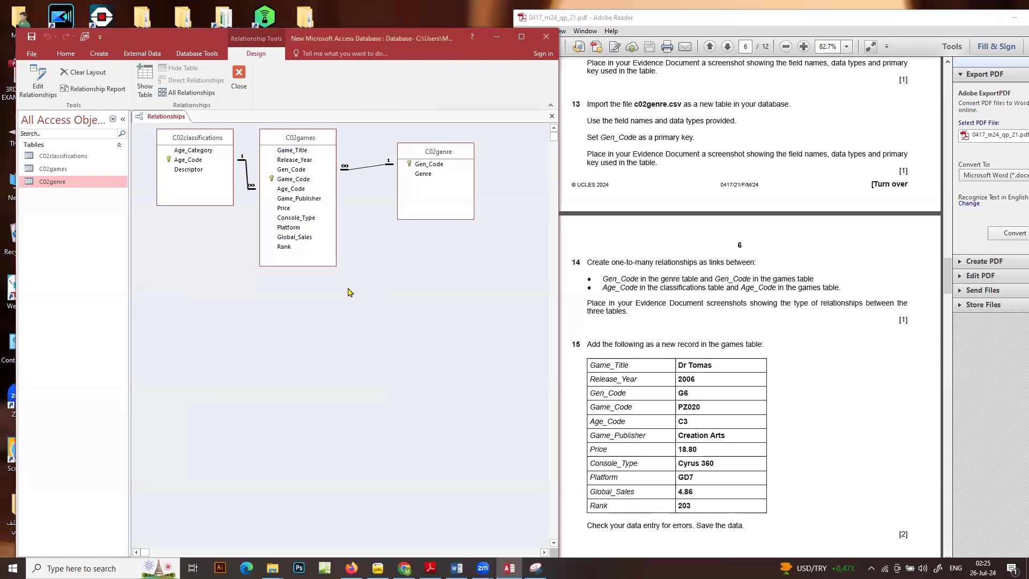
left_click(239, 75)
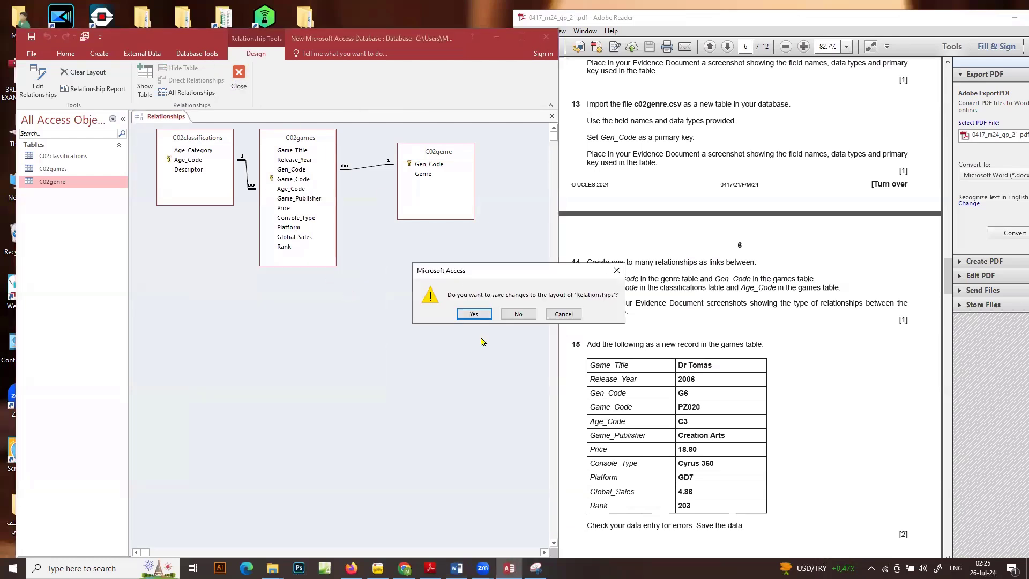
left_click(478, 317)
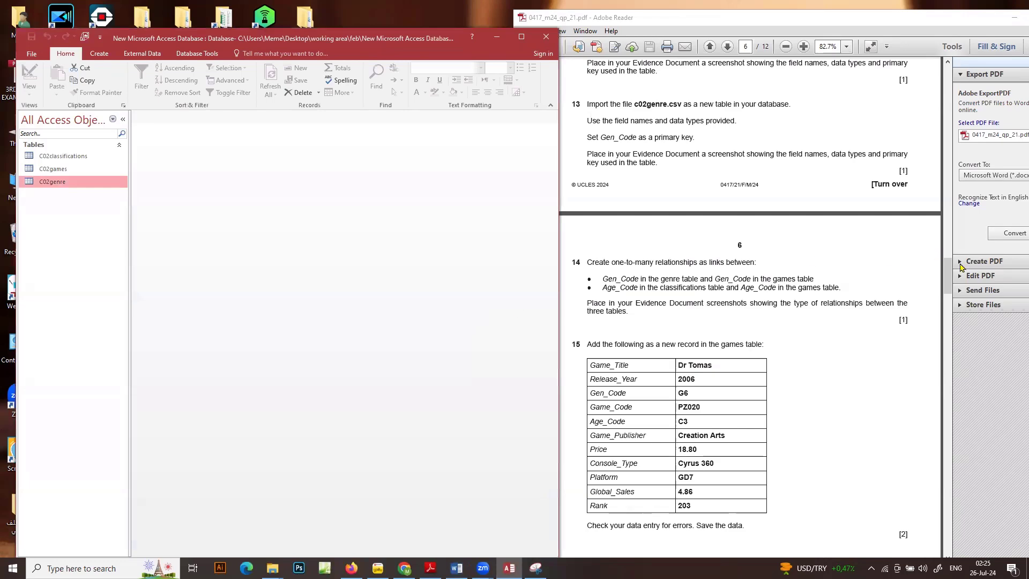
Open the C02games table and start a new blank record for question 15
left_click_drag(949, 268, 949, 283)
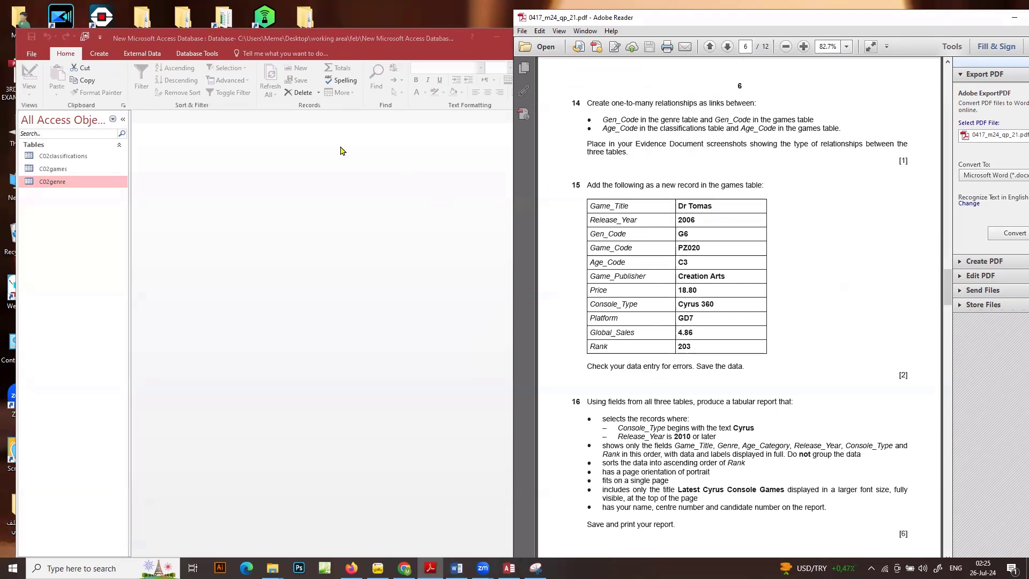
left_click(70, 170)
double_click(70, 170)
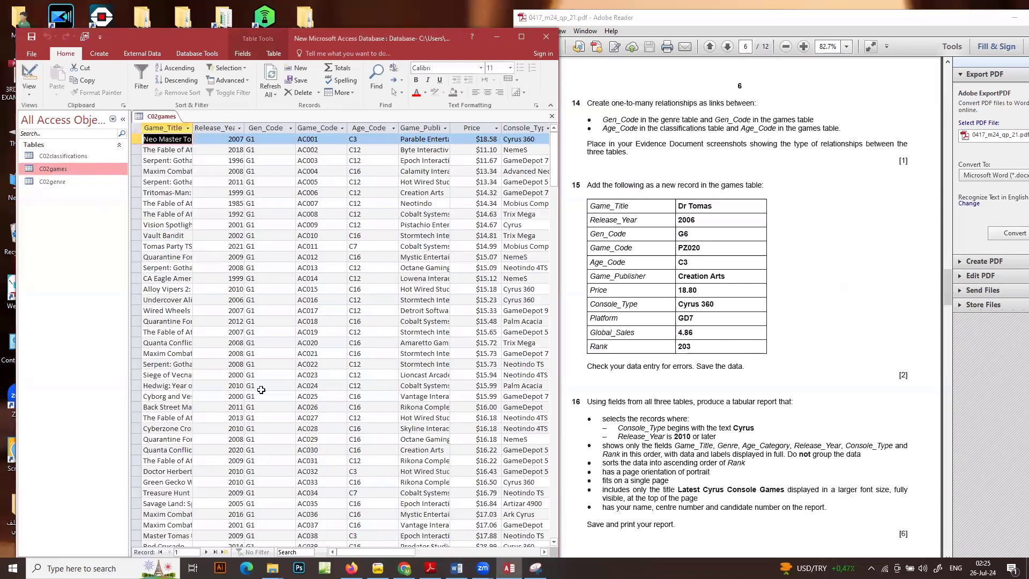
left_click(227, 552)
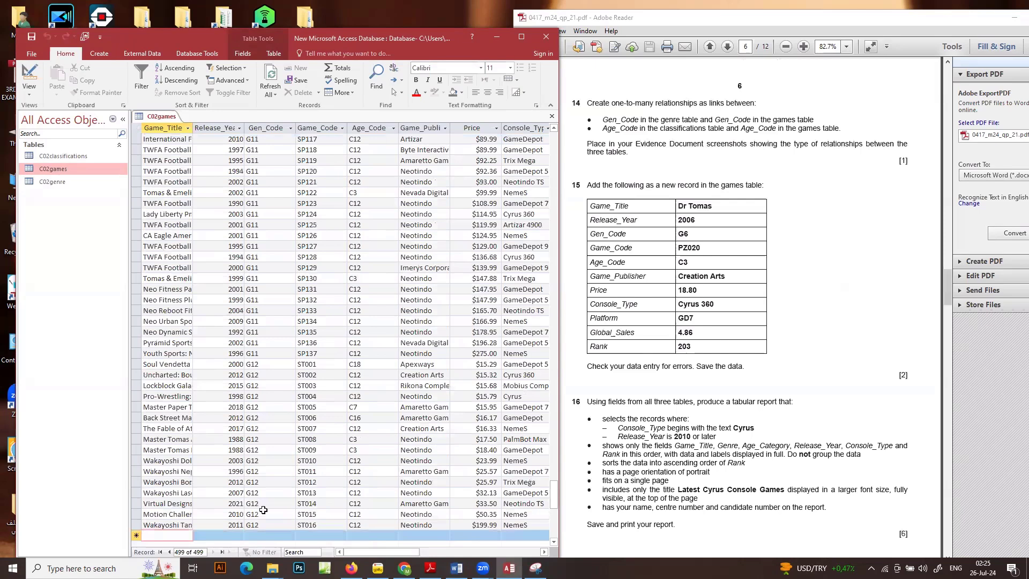
Fill in the new C02games record with Game_Title Dr Tomas, Release_Year 2006 and Gen_Code G6
left_click_drag(712, 206, 679, 208)
key("ctrl+c")
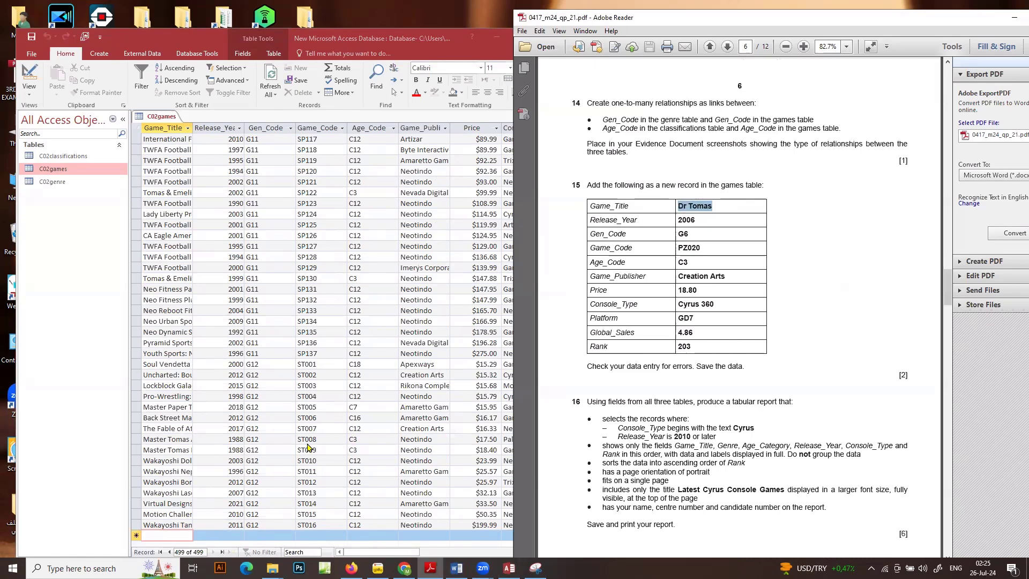
left_click(167, 534)
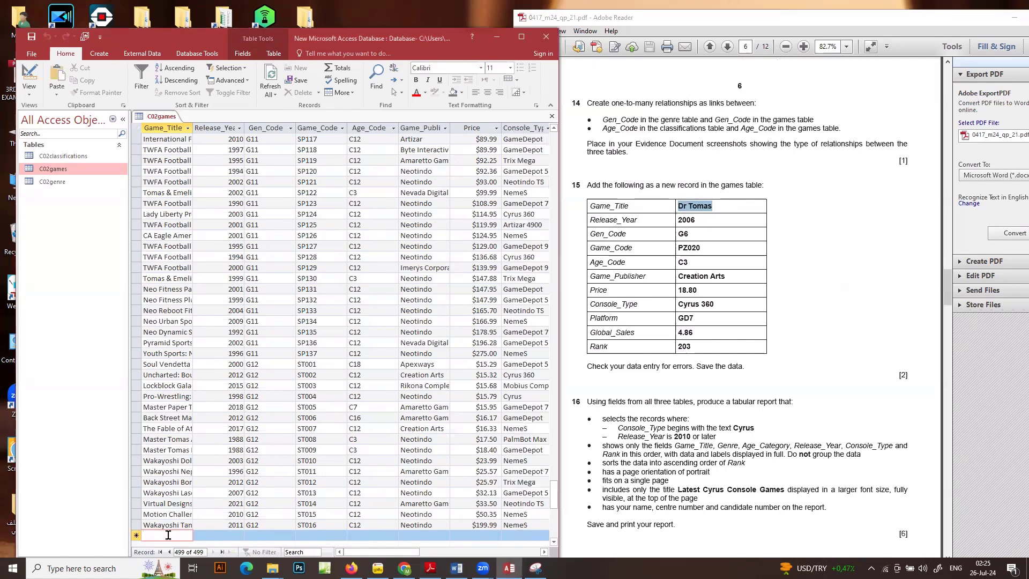
key("ctrl+v")
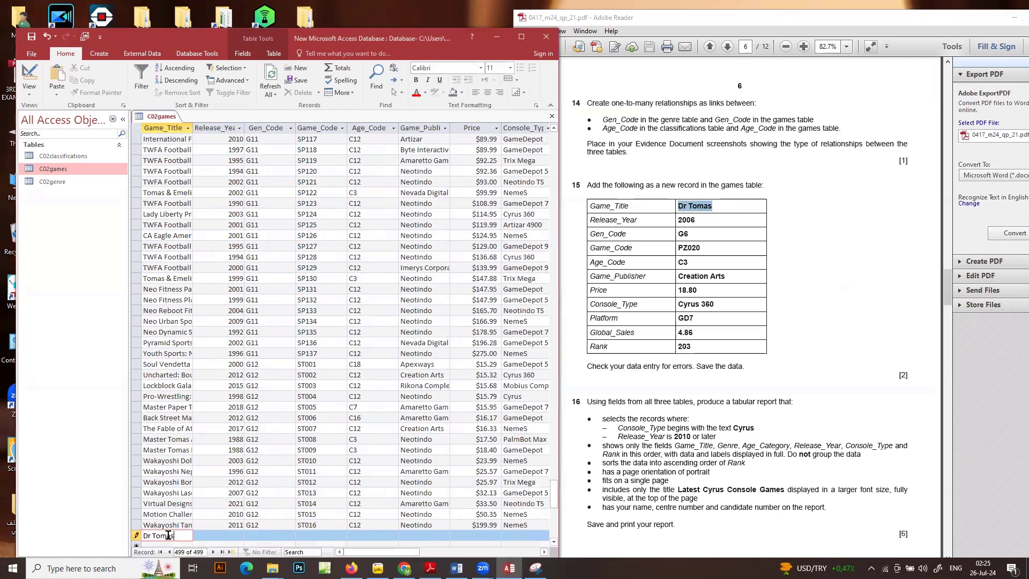
left_click(212, 535)
type("2006")
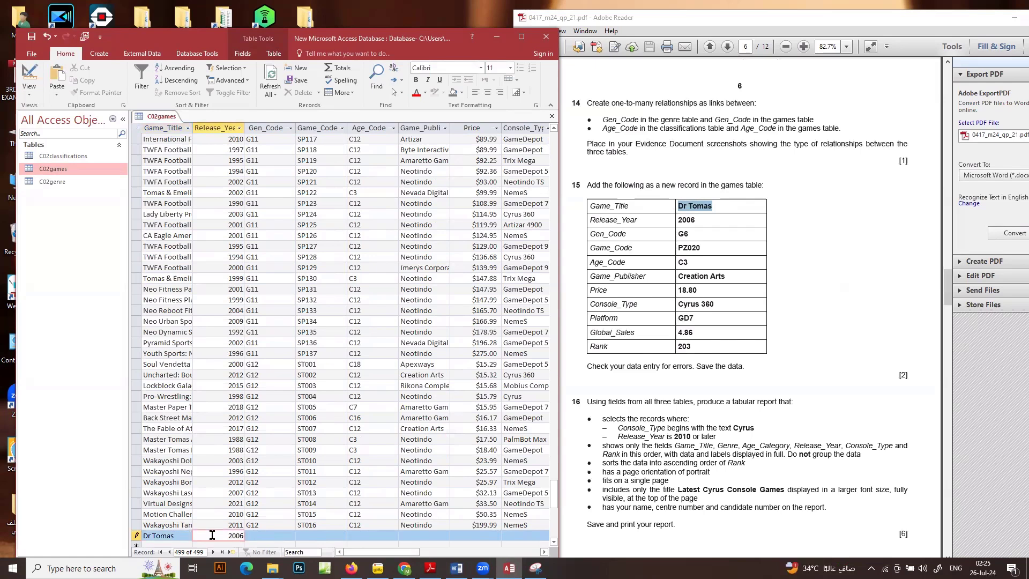
key("Tab")
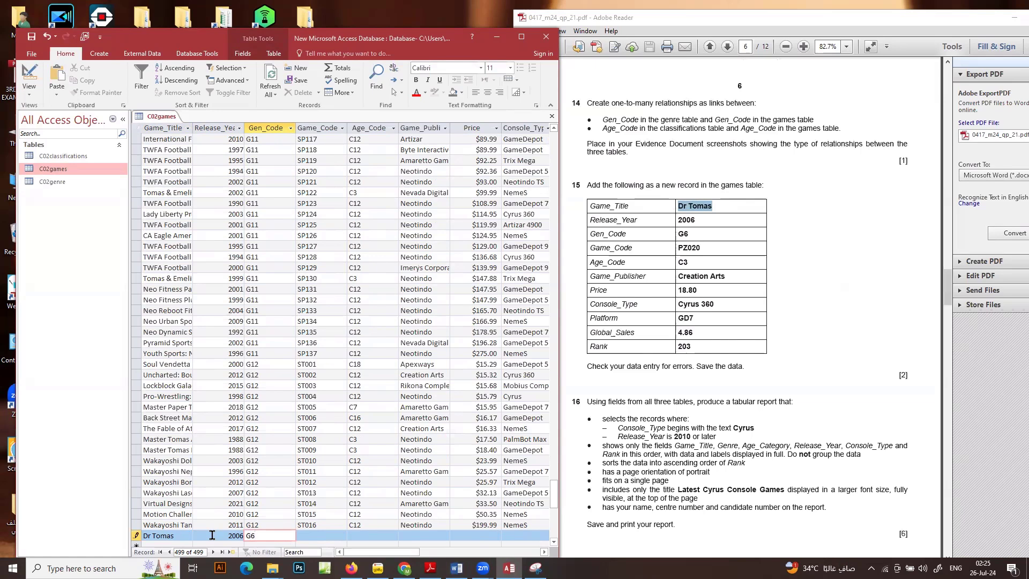
Set the new record's Game_Code to PZ020 and its Age_Code to C3
double_click(680, 247)
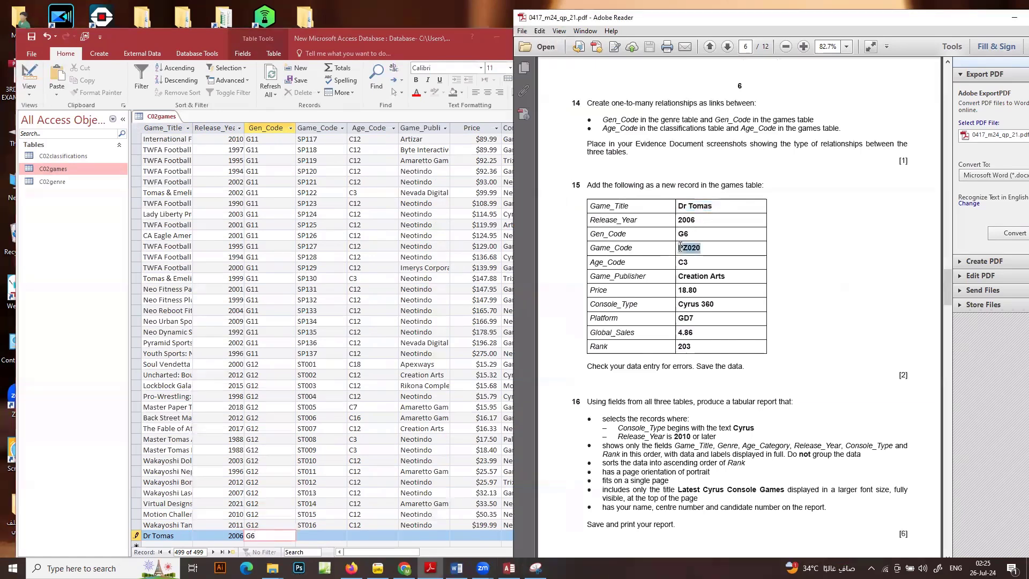
left_click(307, 531)
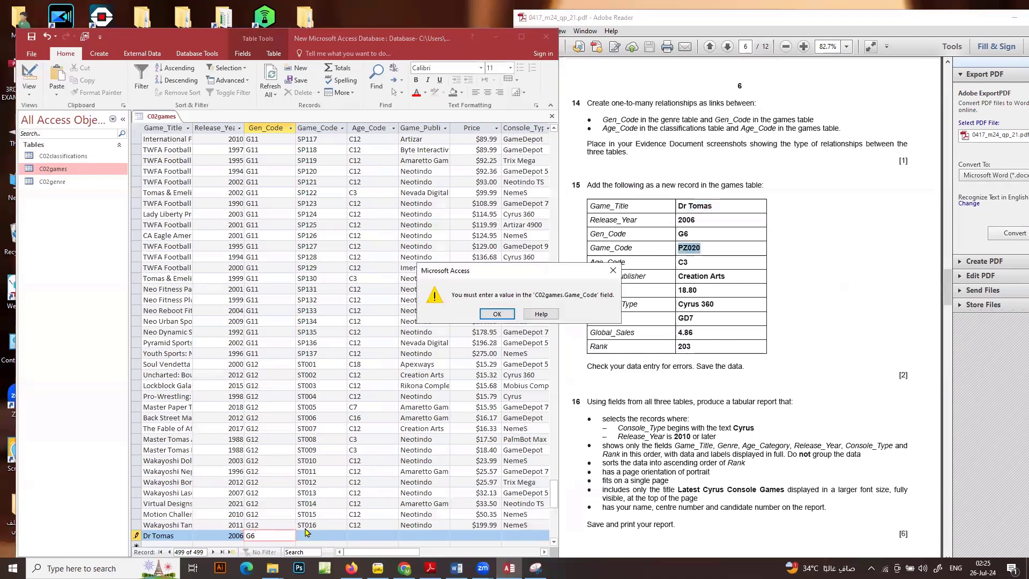
left_click(497, 314)
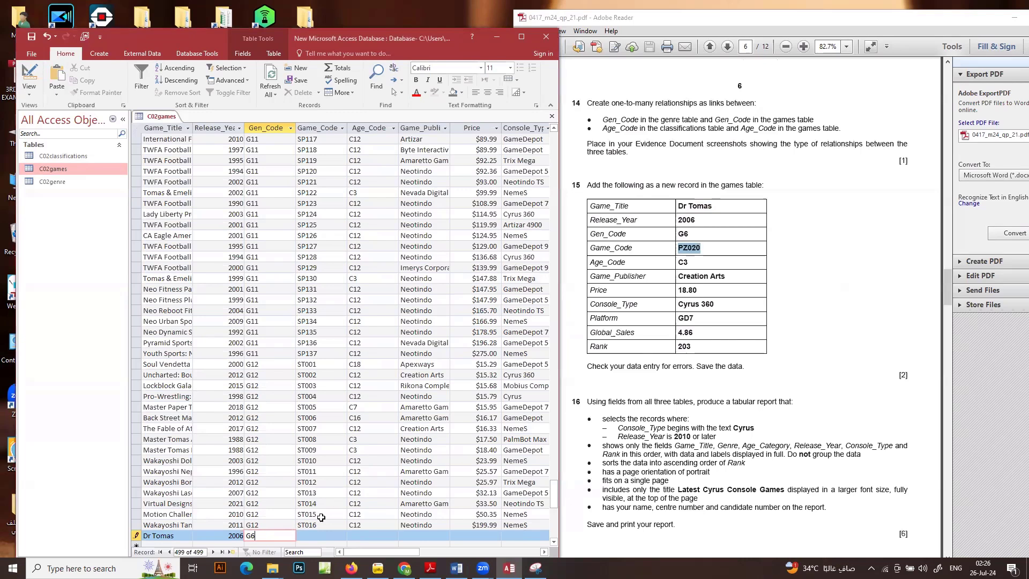
left_click(314, 536)
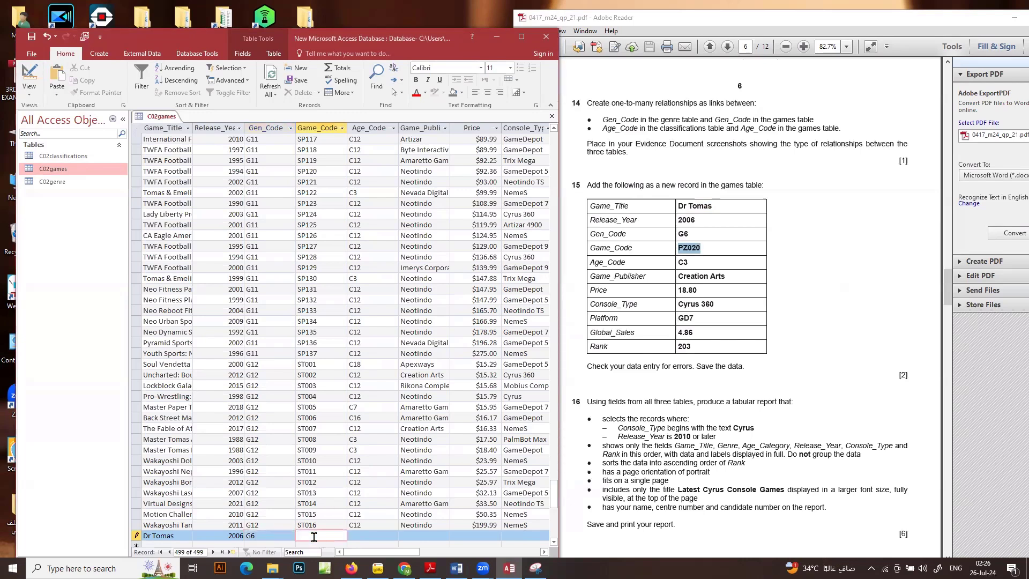
type("PZ020")
left_click(366, 539)
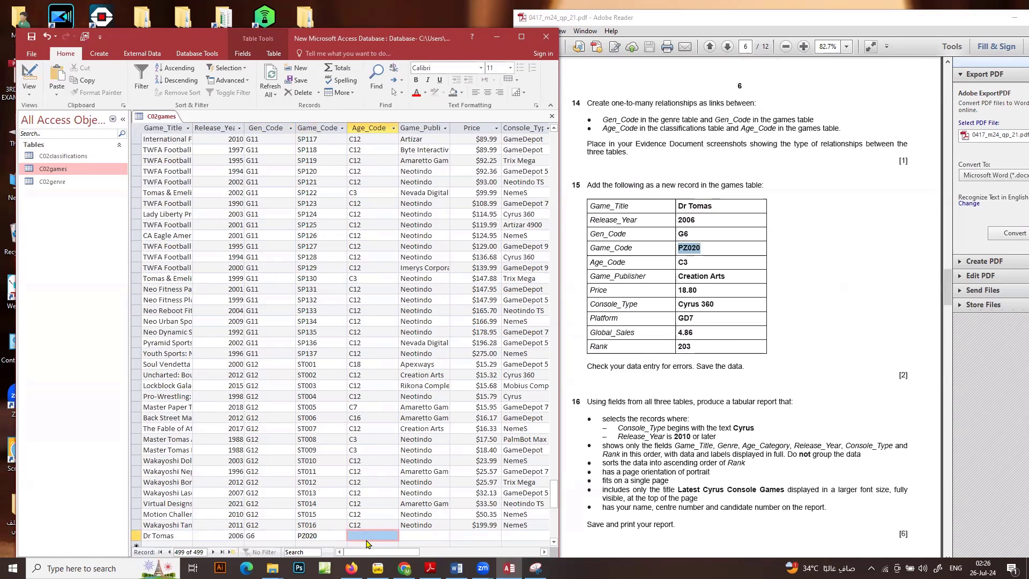
type("C3")
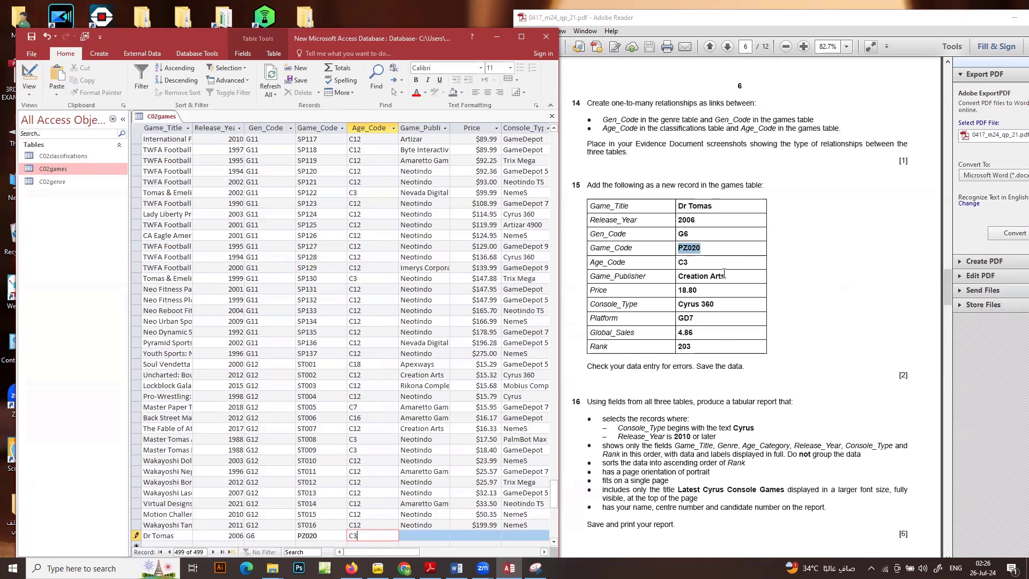
Copy Creation Arts and 18.80 from the question paper into the new record's Game_Publisher and Price
left_click_drag(725, 275, 677, 276)
key("ctrl+c")
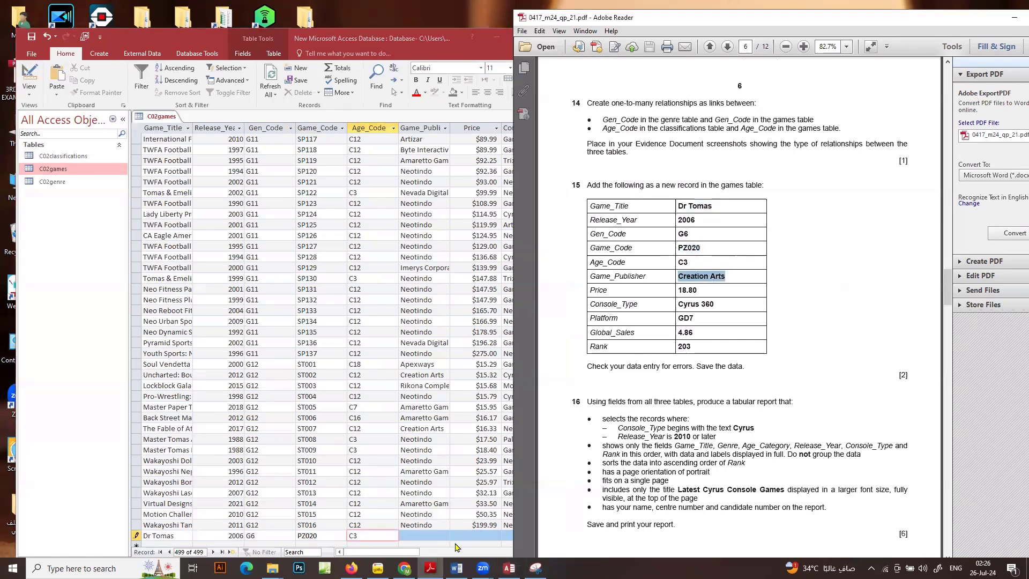
left_click(432, 534)
key("ctrl+v")
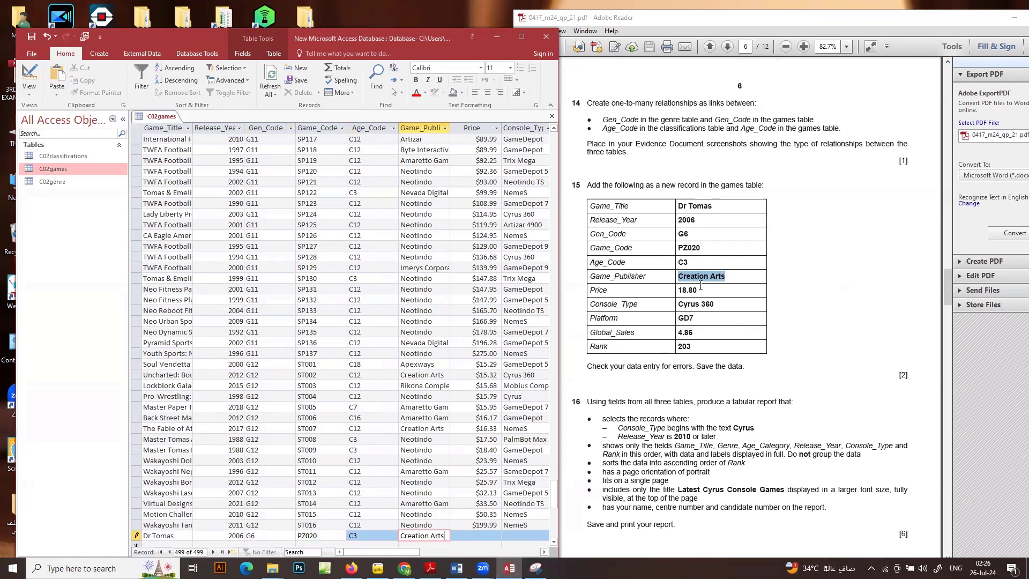
left_click_drag(700, 289, 677, 289)
key("ctrl+c")
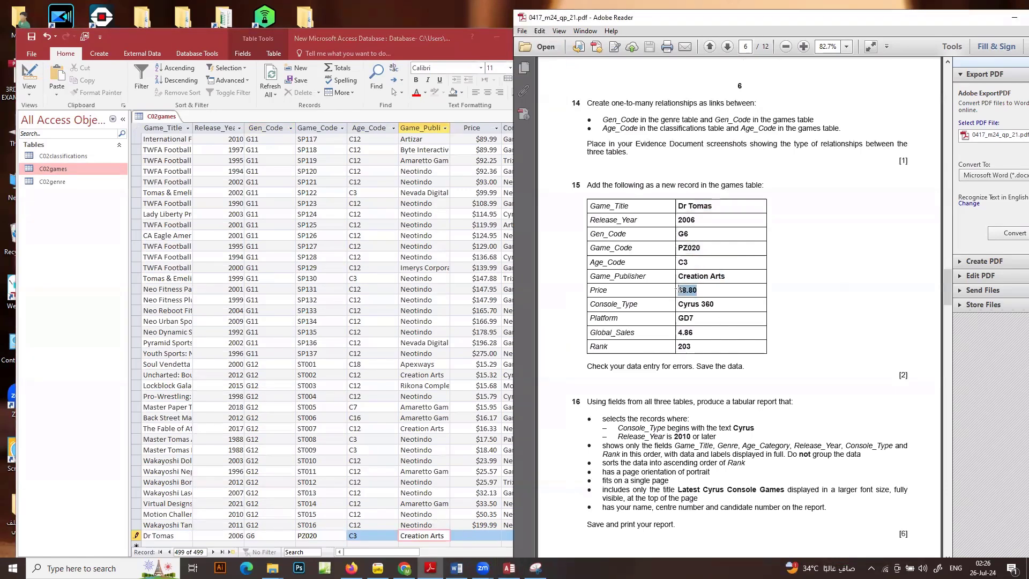
left_click(481, 536)
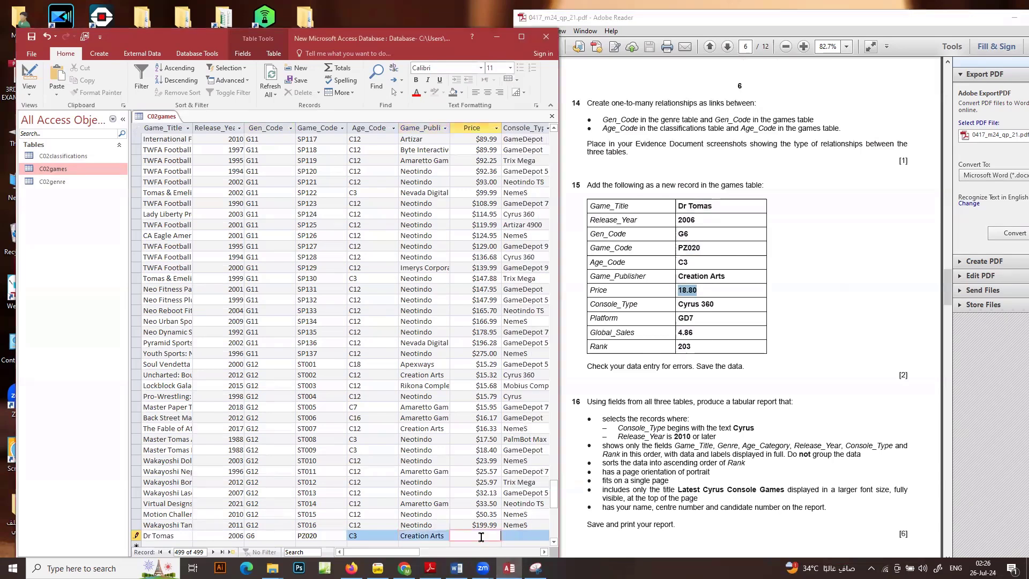
key("ctrl+v")
Copy Cyrus 360 and GD7 from the question paper into the new record's Console_Type and Platform
left_click_drag(718, 303, 678, 304)
key("ctrl+c")
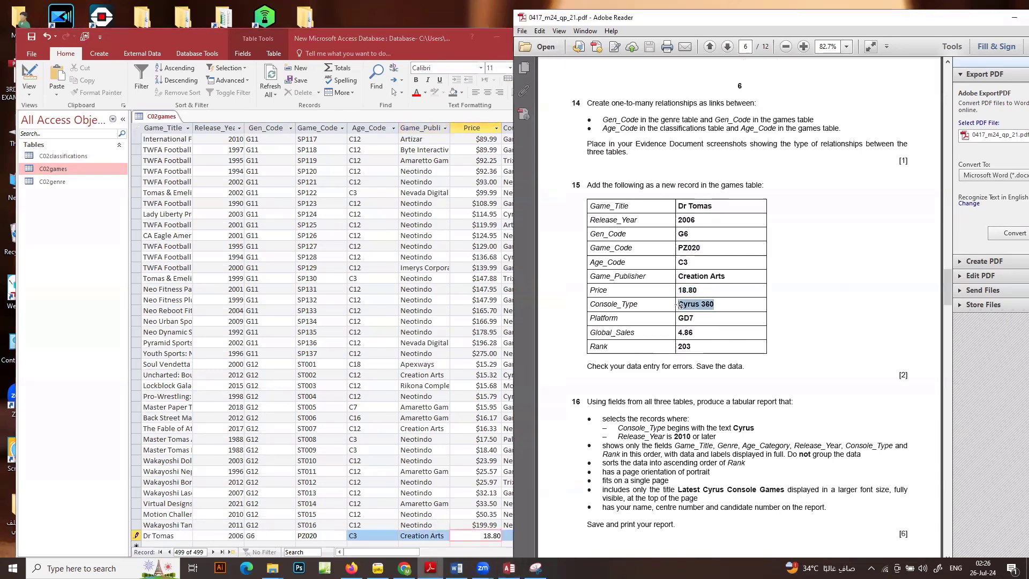
left_click_drag(406, 553, 427, 558)
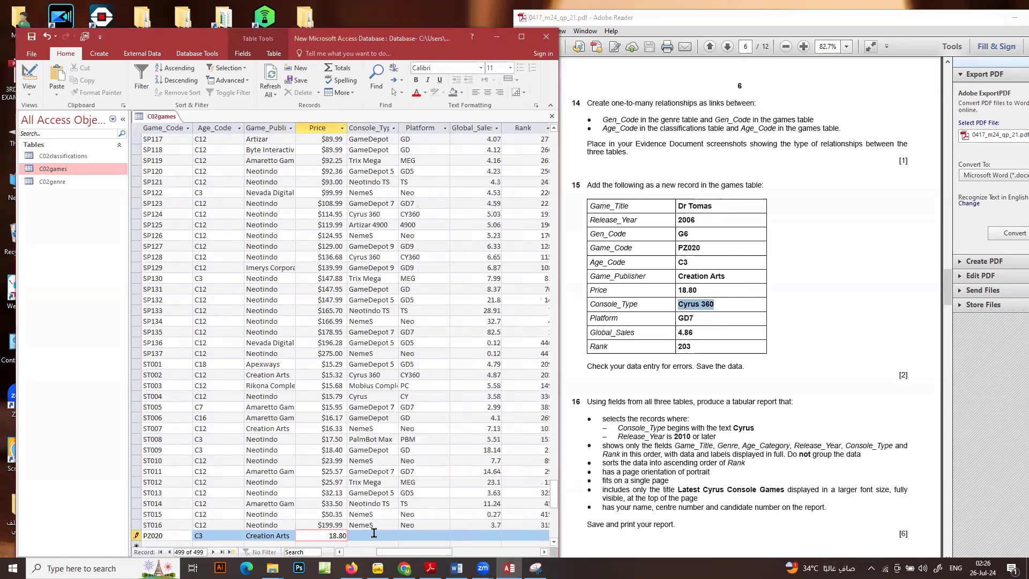
left_click(374, 534)
key("ctrl+v")
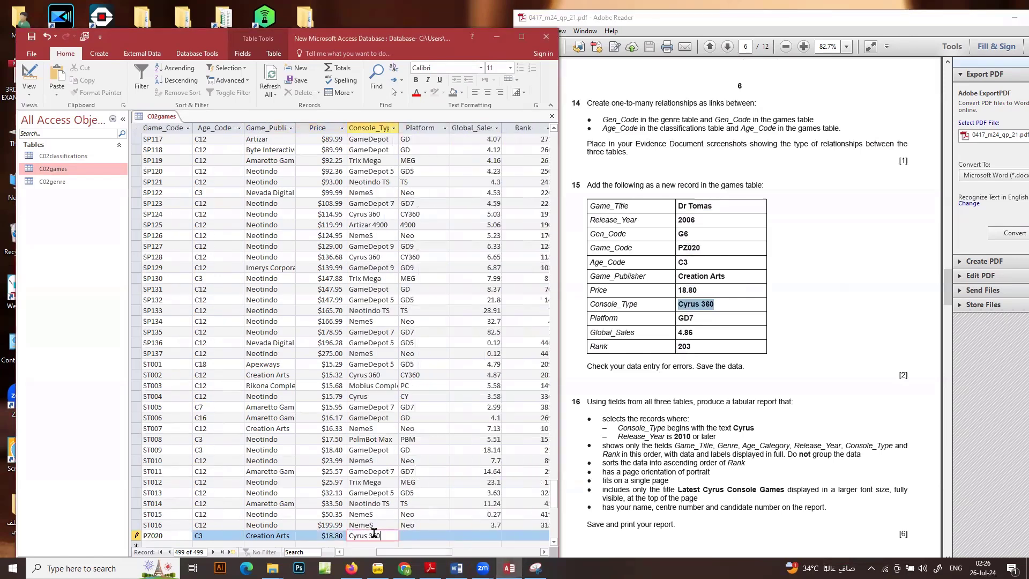
left_click(684, 315)
left_click_drag(684, 315, 678, 317)
double_click(682, 318)
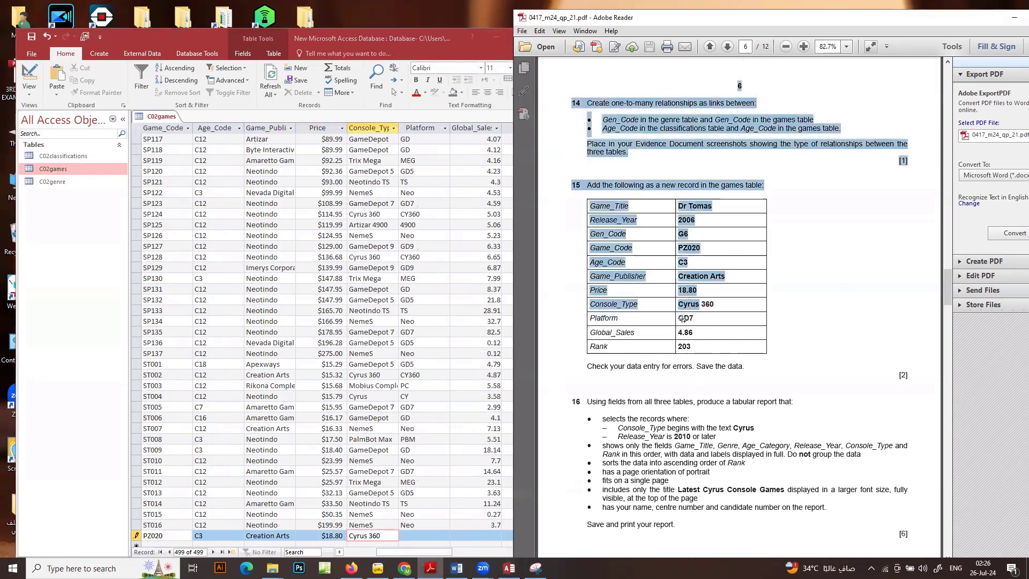
triple_click(689, 318)
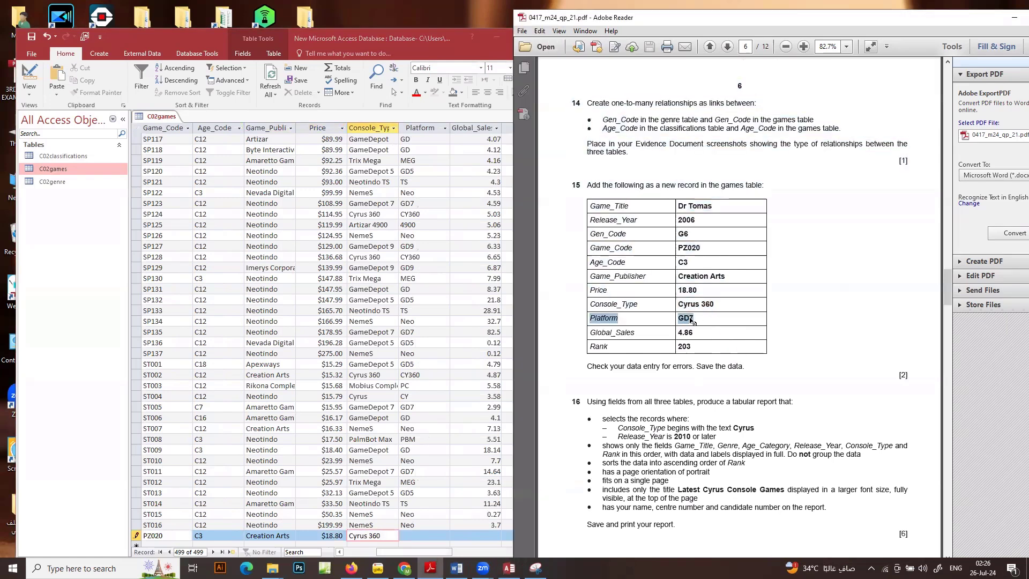
triple_click(689, 320)
double_click(689, 319)
key("ctrl+c")
left_click(425, 536)
key("ctrl+v")
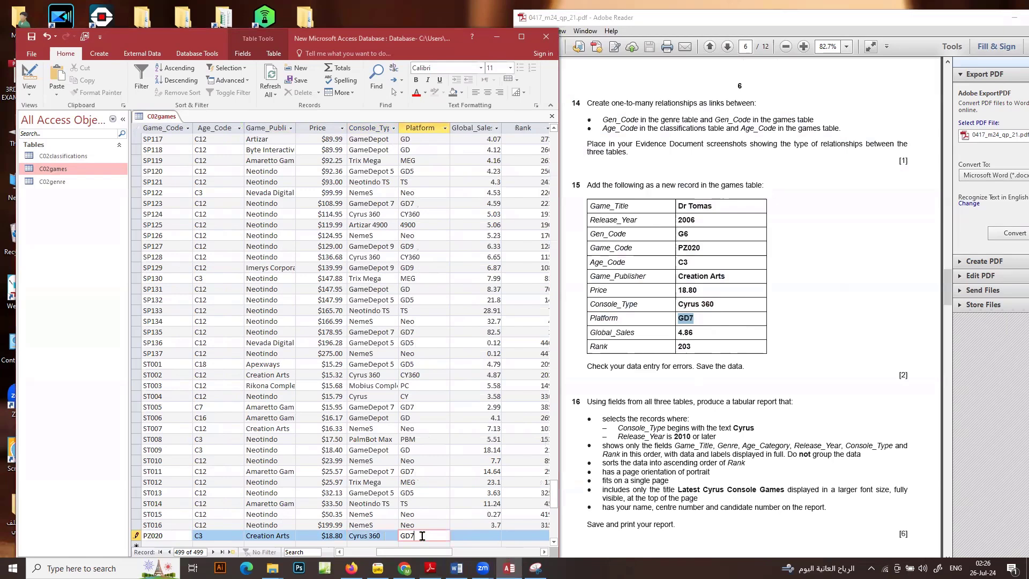
Enter Global_Sales 4.86 and Rank 203 for the new record and commit it to the table
left_click(473, 533)
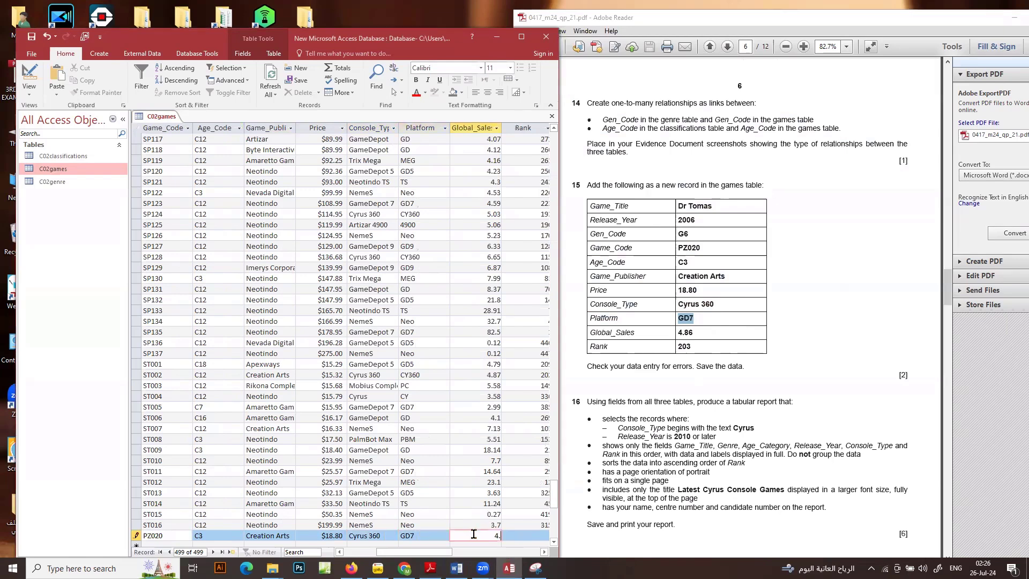
type("4.86")
key("Tab")
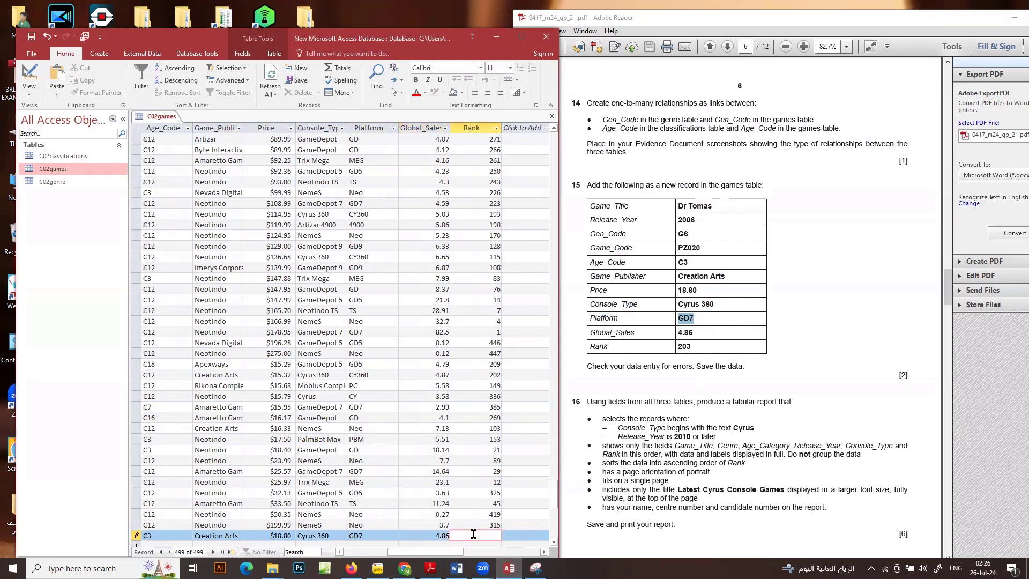
type("203")
left_click(471, 503)
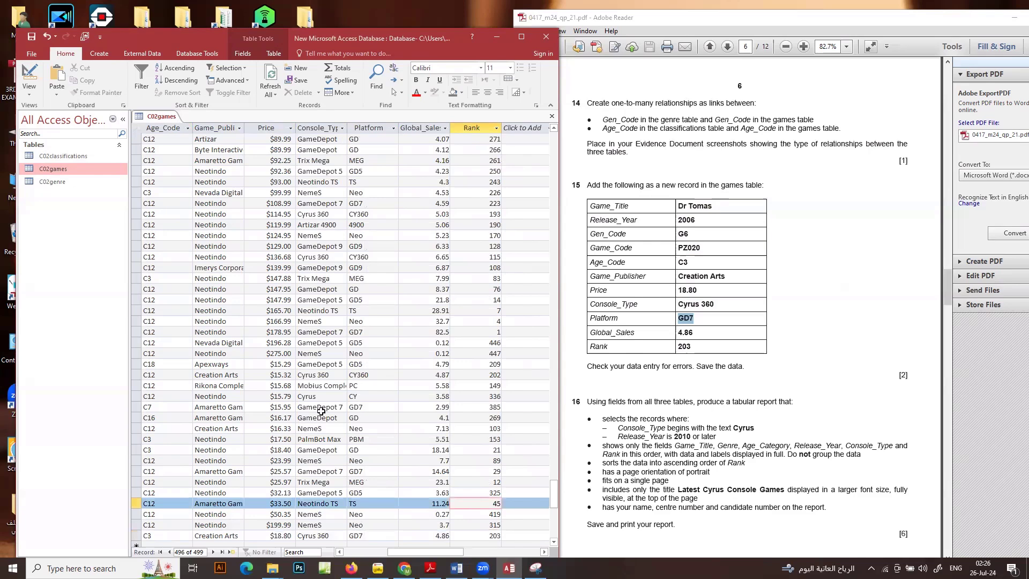
Close the C02games table
right_click(164, 118)
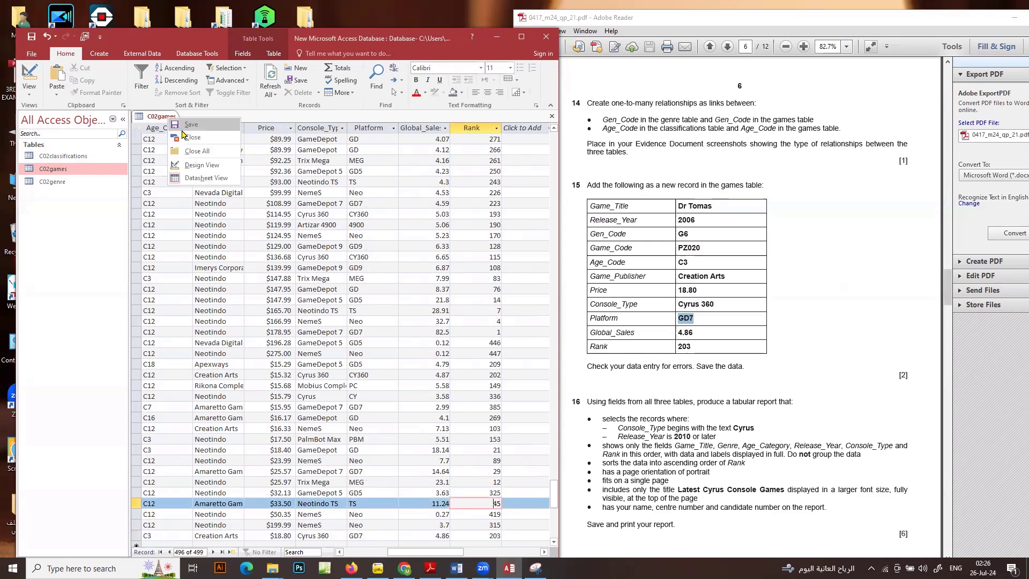
left_click(182, 130)
right_click(172, 123)
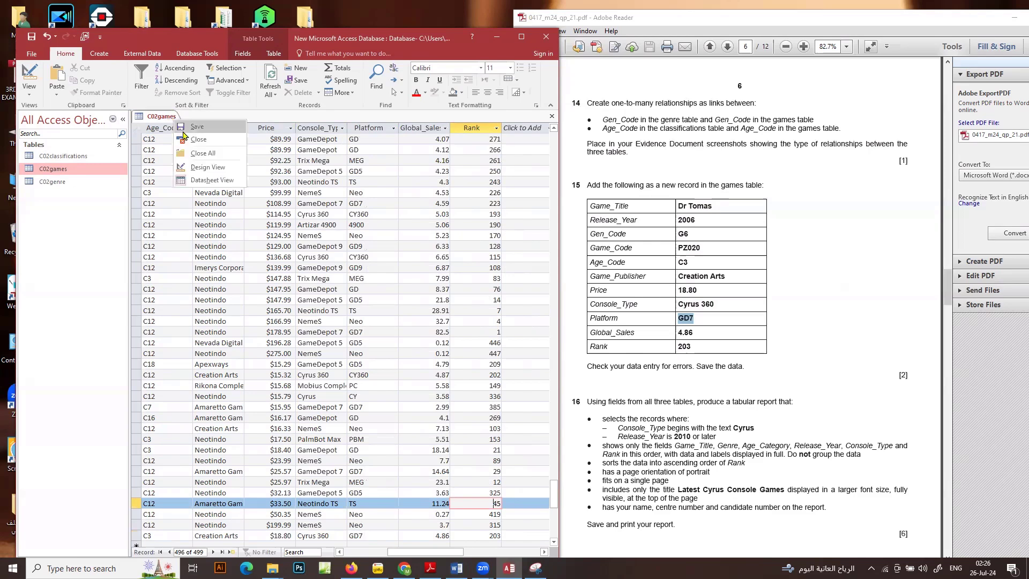
left_click(199, 141)
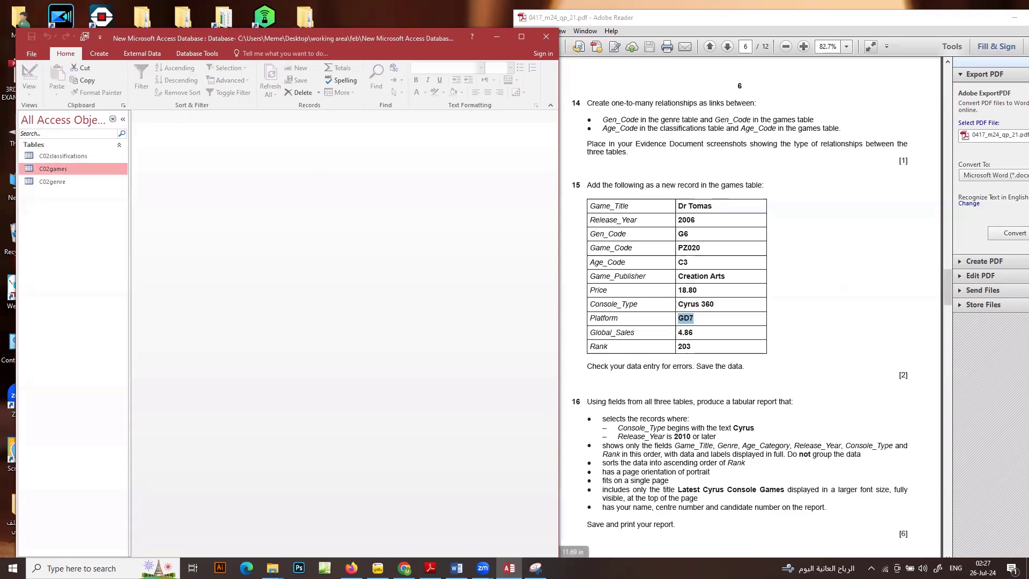
Start a simple select query with the wizard and add Console_Type, Release_Year and Game_Title from the C02games table
scroll(837, 401, "down", 2)
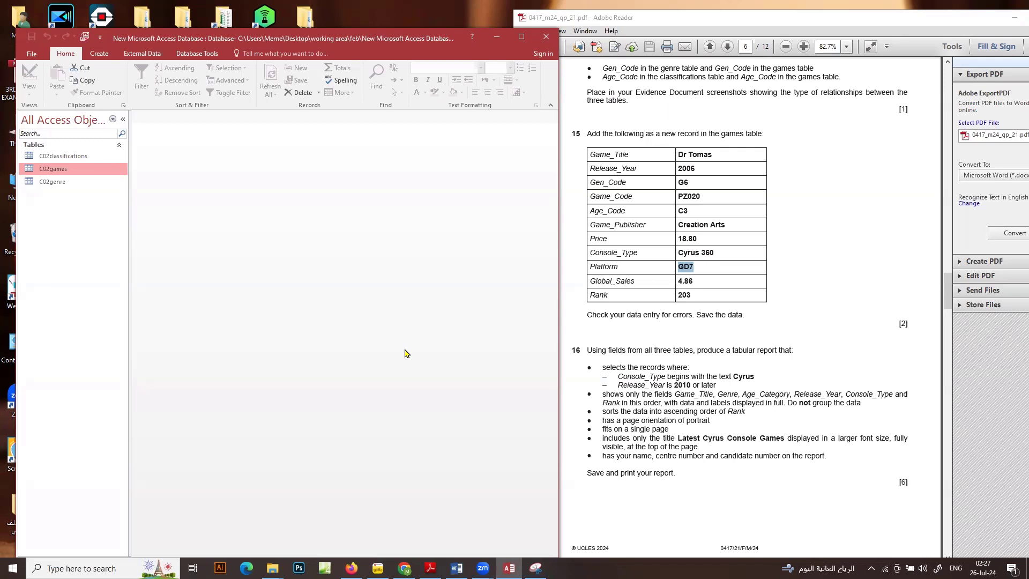
left_click(100, 54)
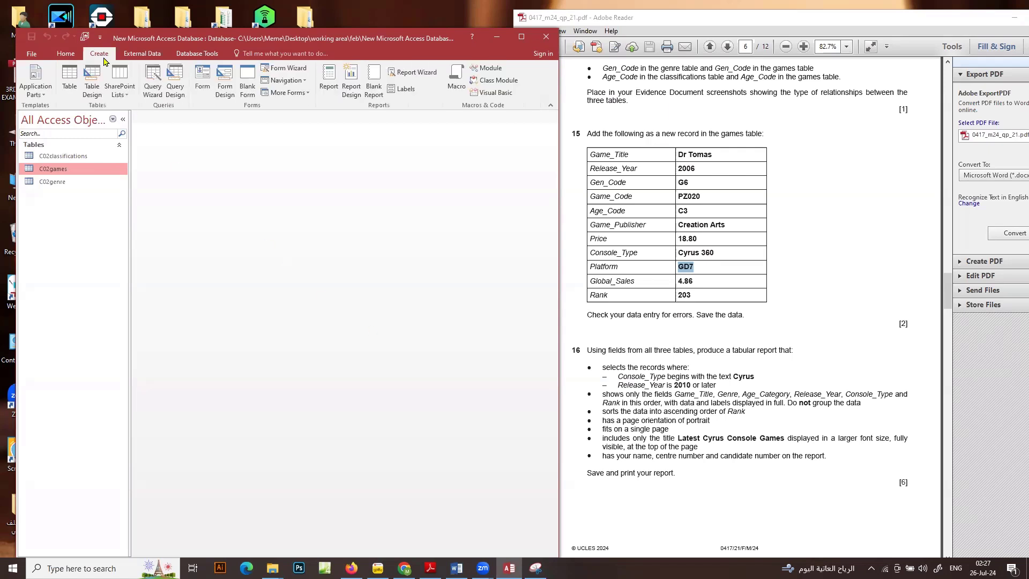
left_click(156, 90)
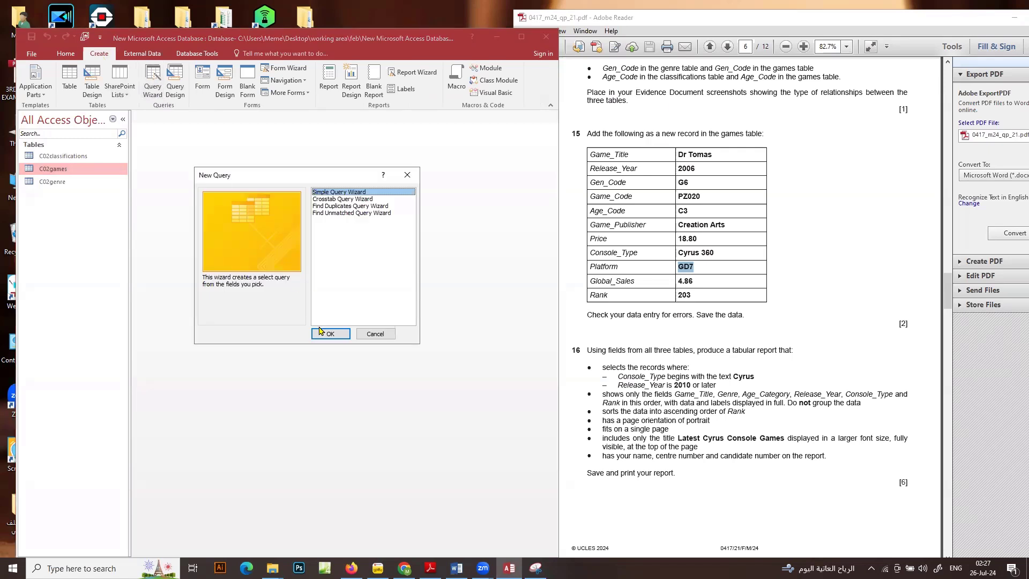
left_click(325, 333)
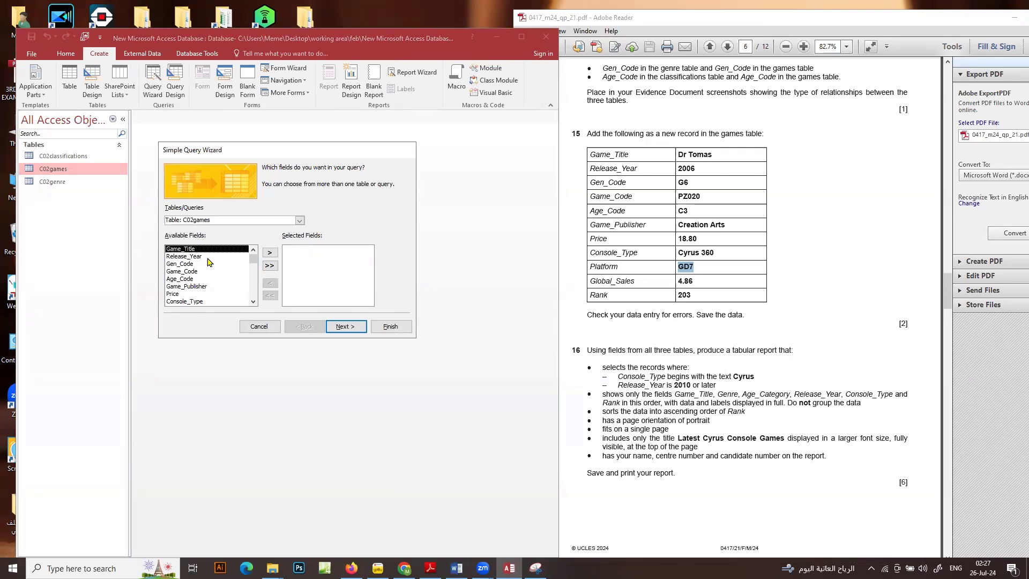
double_click(197, 302)
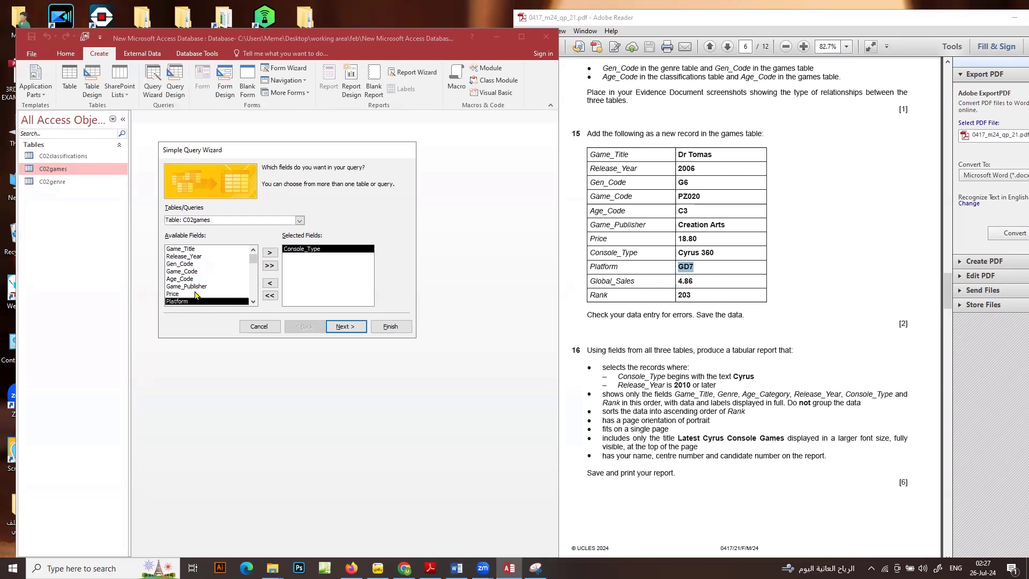
double_click(182, 256)
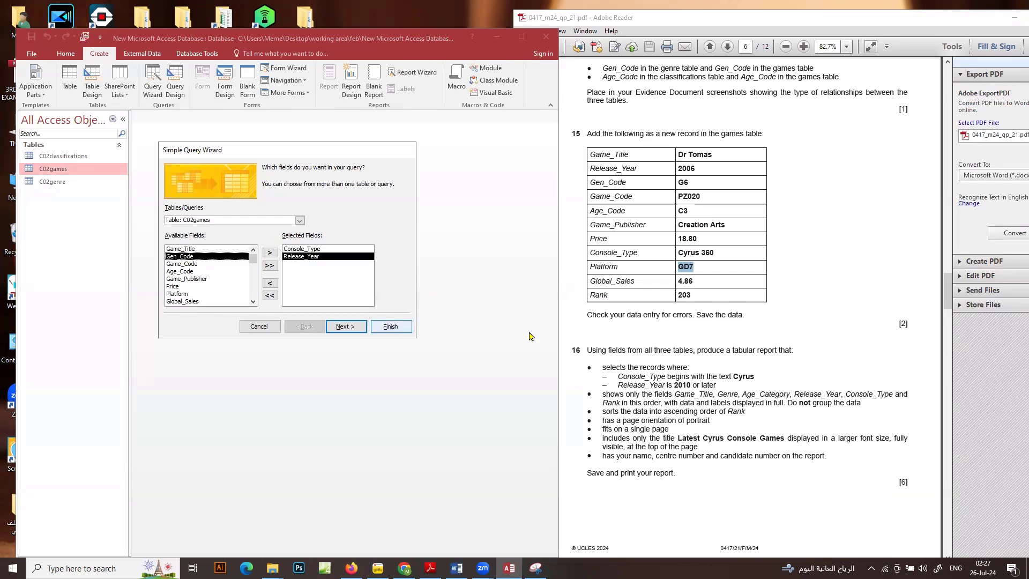
double_click(177, 253)
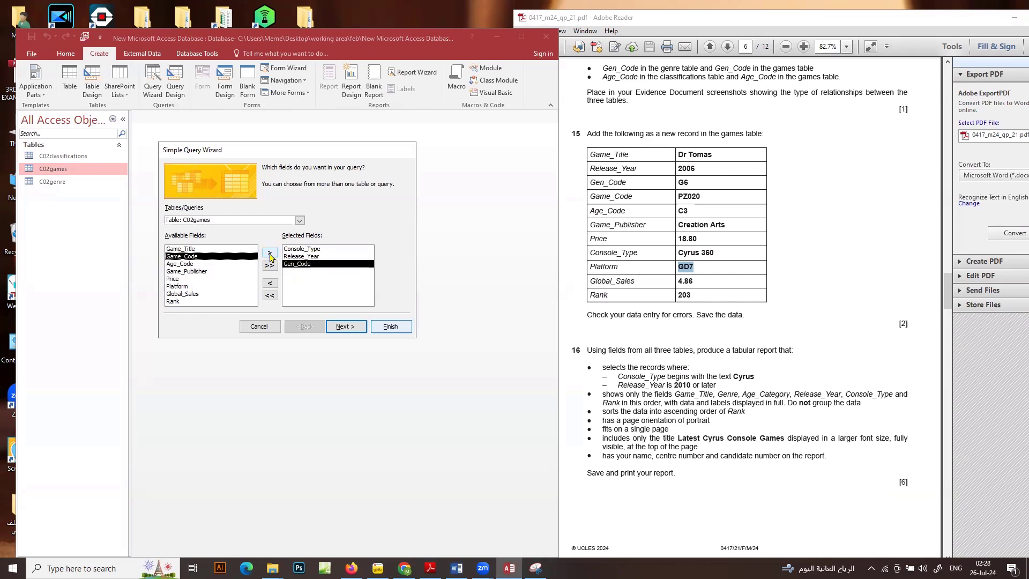
left_click(276, 282)
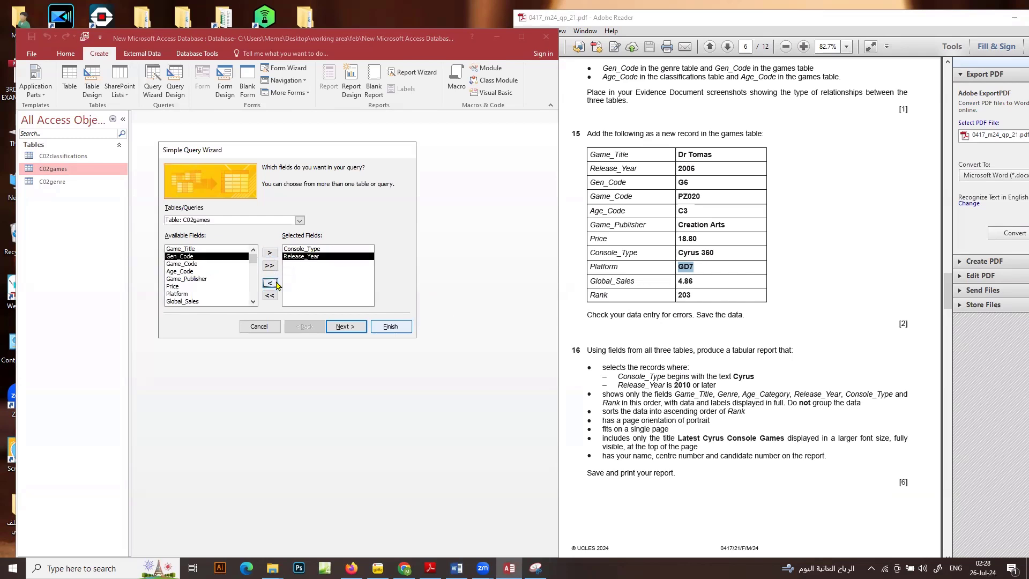
double_click(188, 248)
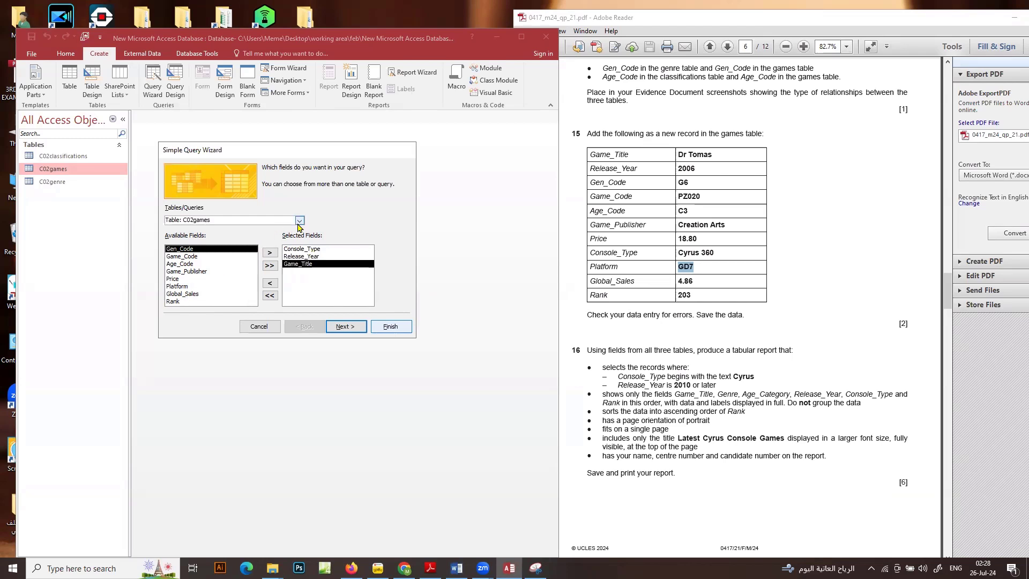
Add Genre from the C02genre table and Age_Category from the C02classifications table to the query's selected fields
left_click(298, 223)
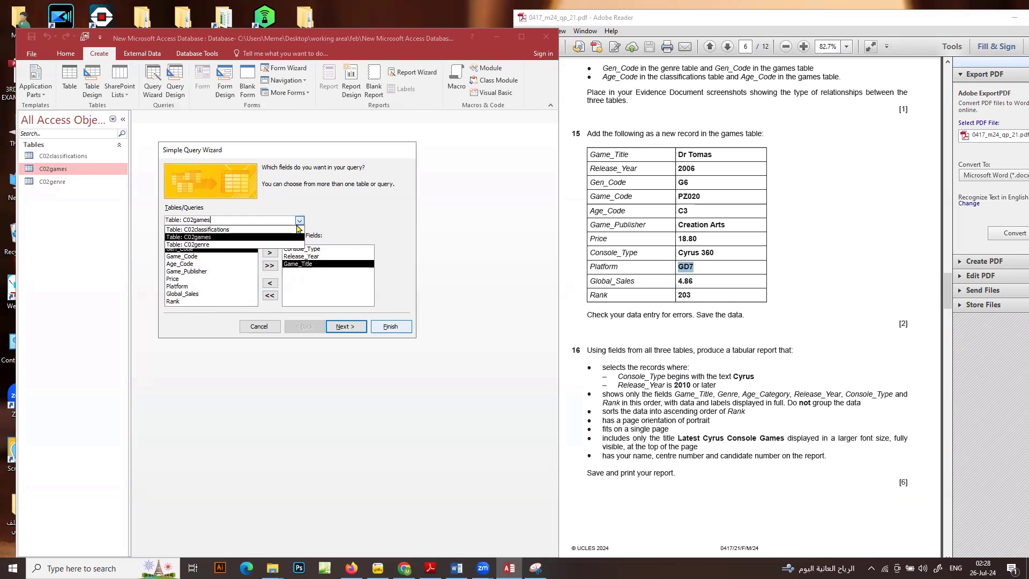
left_click(278, 245)
double_click(183, 257)
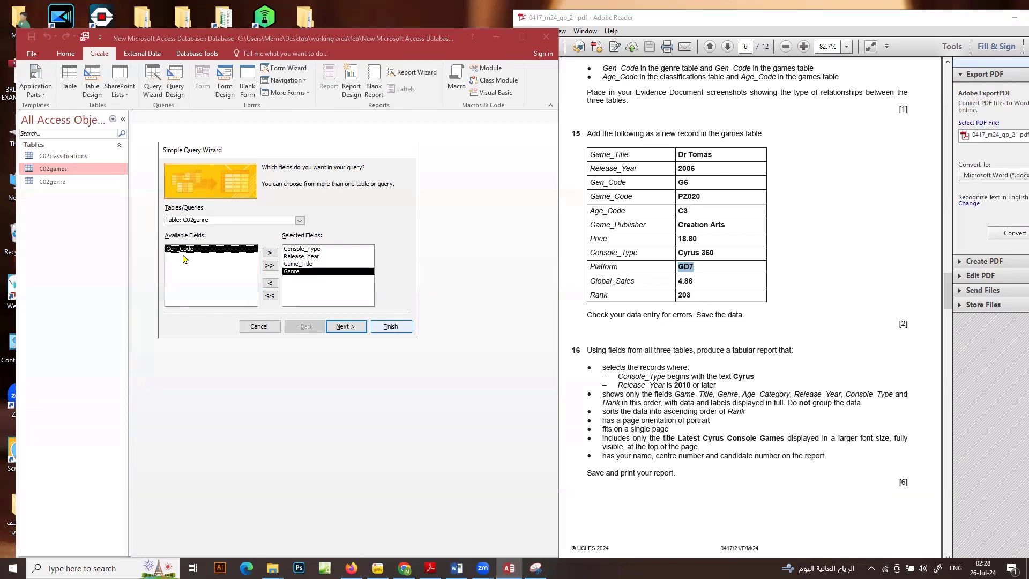
left_click(299, 222)
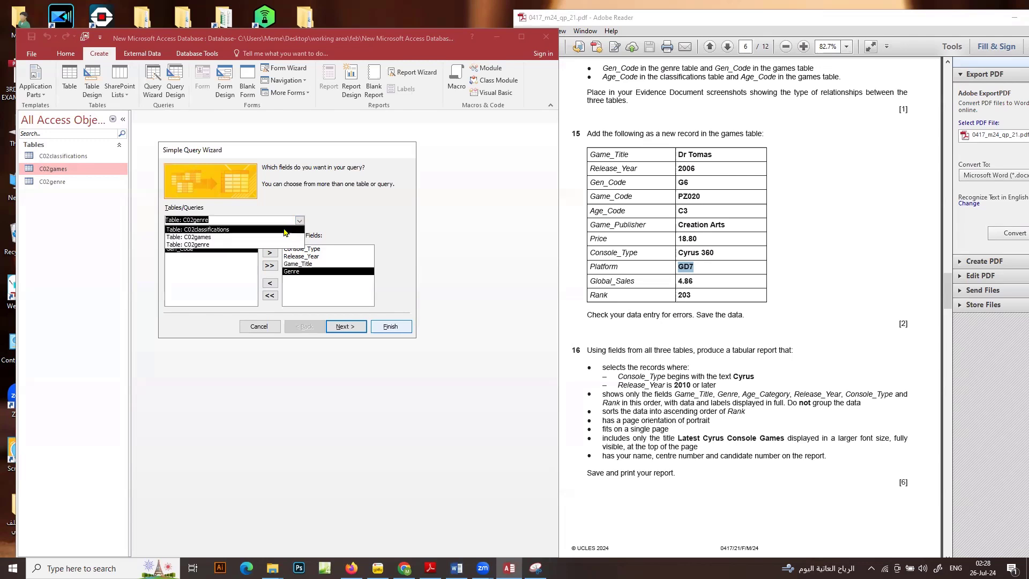
left_click(285, 230)
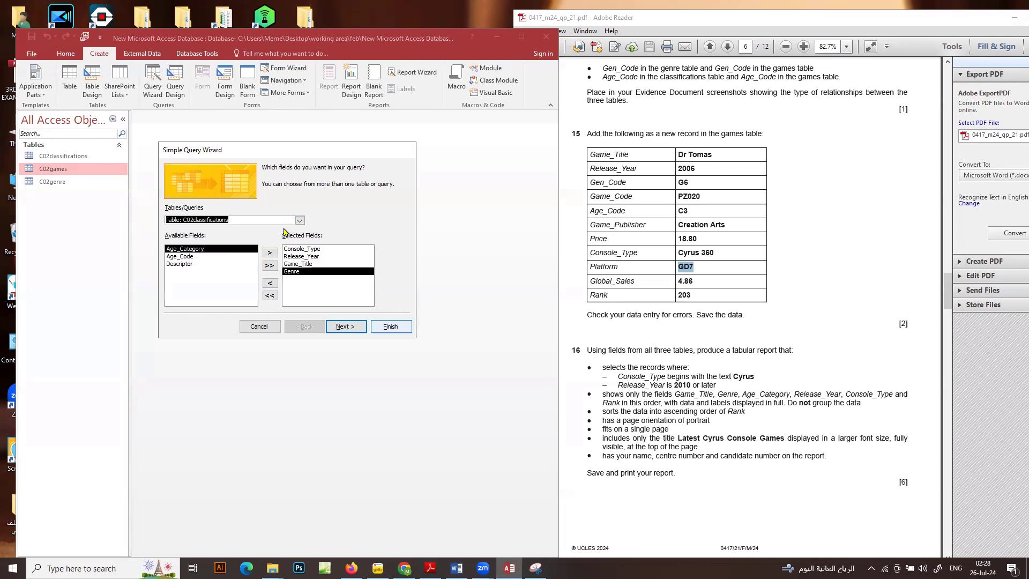
left_click(217, 249)
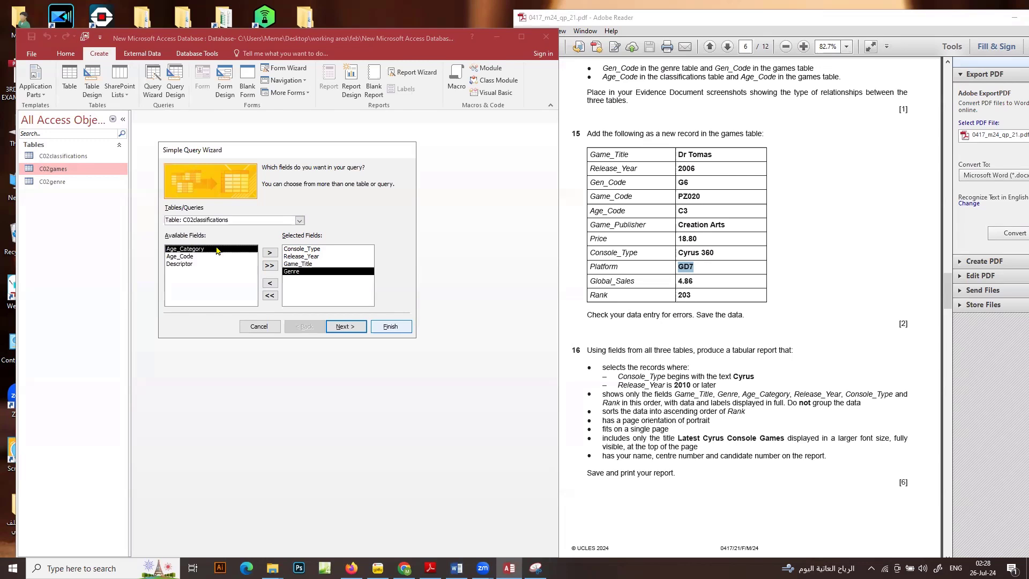
double_click(217, 249)
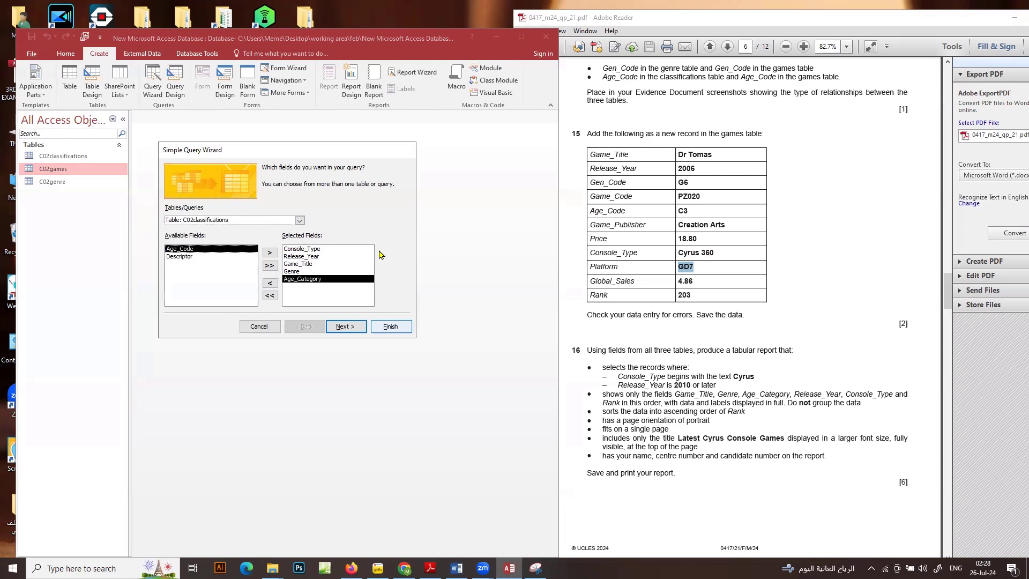
Add the Rank field from the C02games table to the query's selected fields
left_click(300, 219)
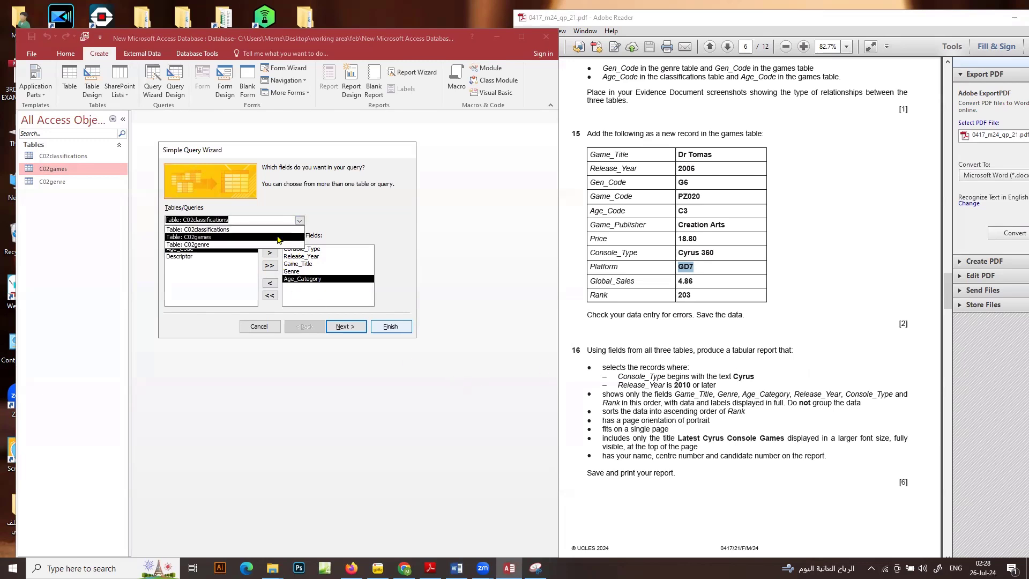
left_click(279, 234)
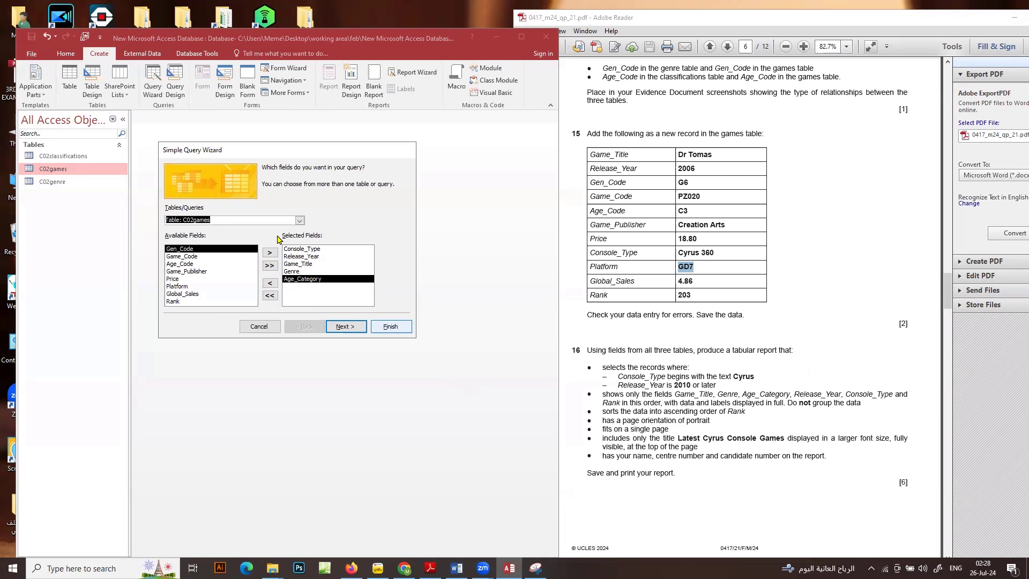
double_click(172, 302)
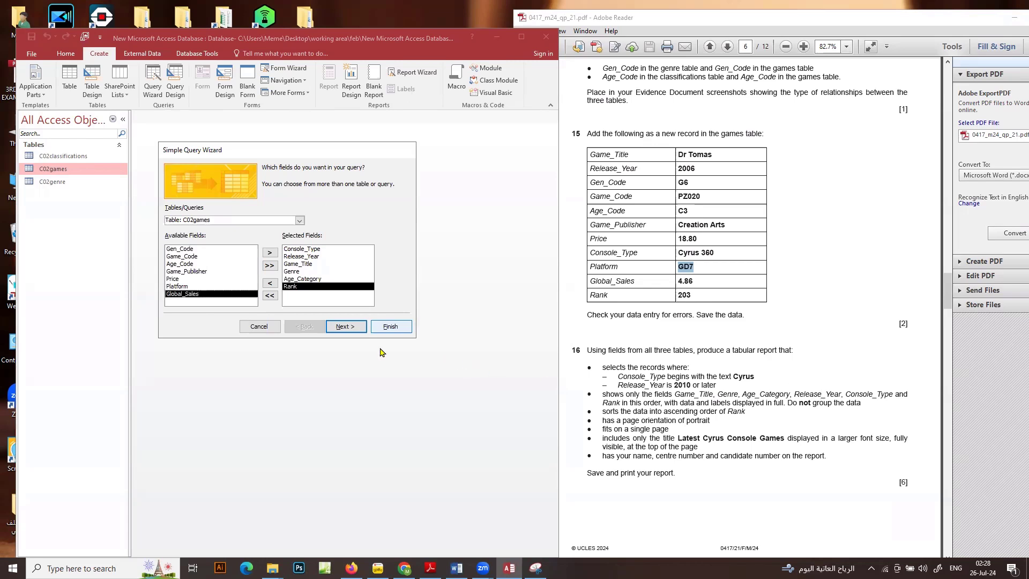
Finish the wizard as a detail query titled C02games Query1 and open it for modifying its design
left_click(346, 328)
left_click(346, 328)
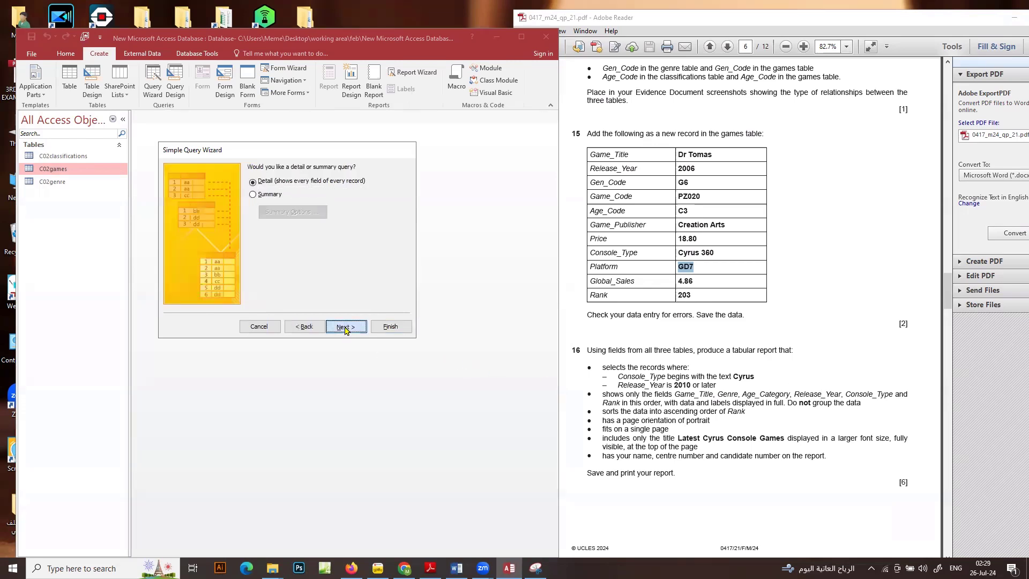
left_click(300, 178)
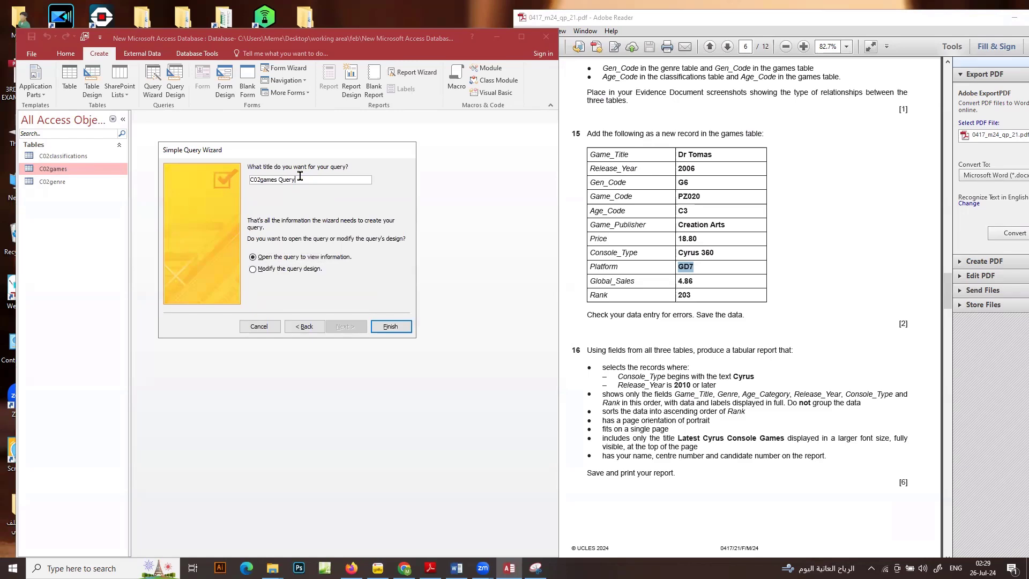
type("1")
left_click(294, 269)
left_click(400, 328)
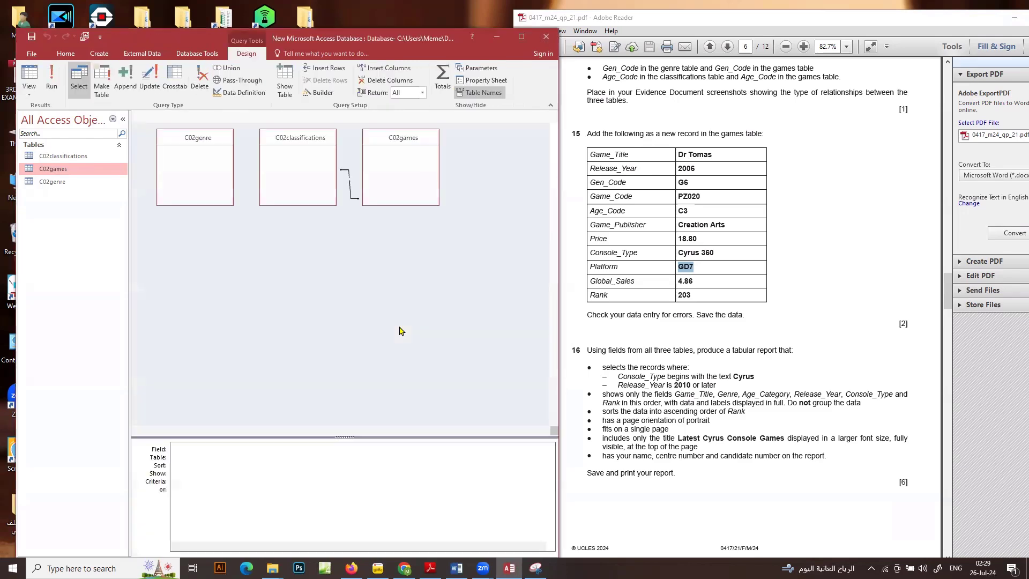
Copy the text Cyrus from question 16 of the exam paper into the Console_Type criteria of the query
left_click(743, 382)
double_click(743, 378)
key("ctrl+c")
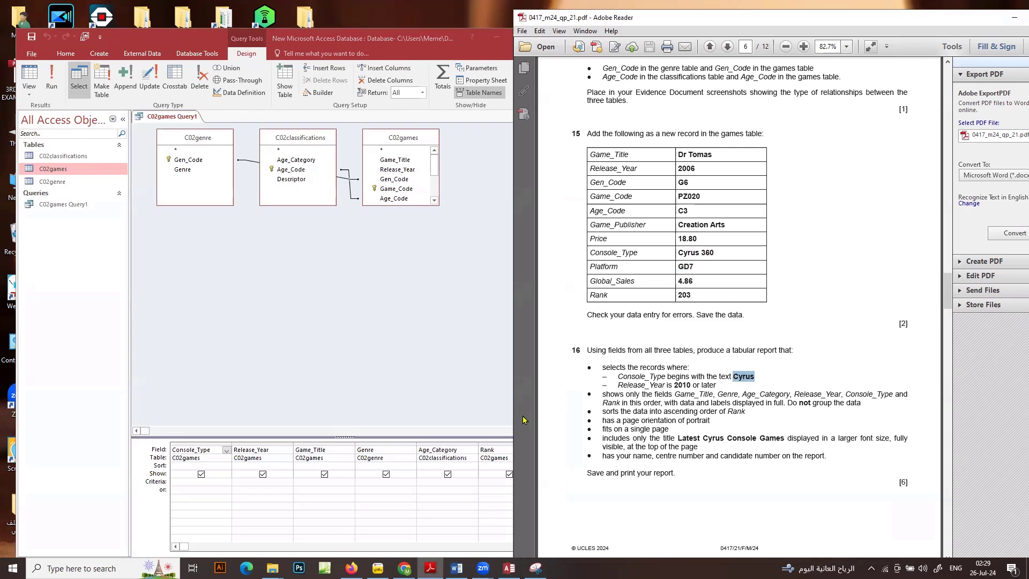
left_click(217, 481)
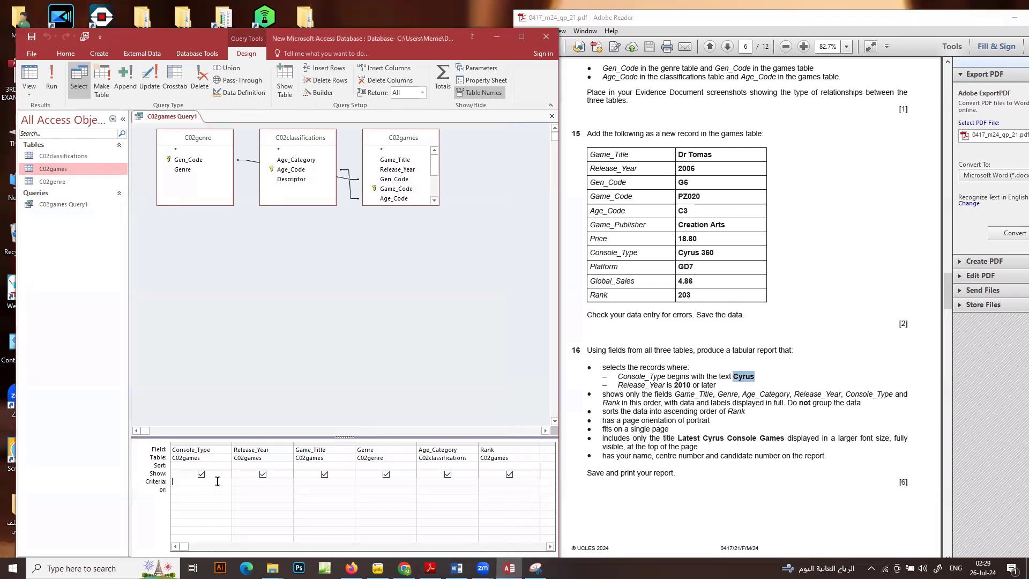
key("ctrl+v")
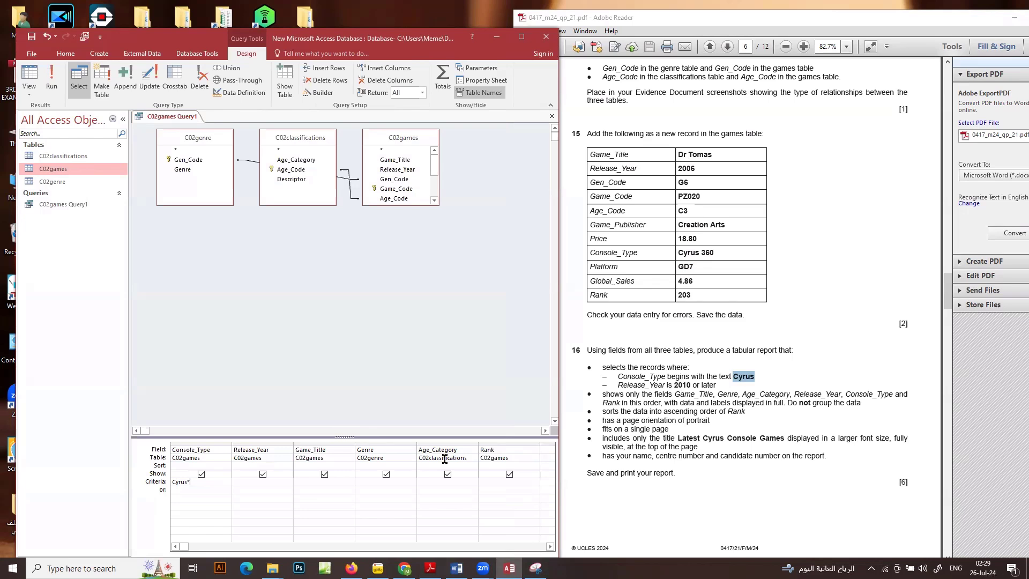
Set the Release_Year criteria to >=2010 and run the query to view its records
left_click(257, 481)
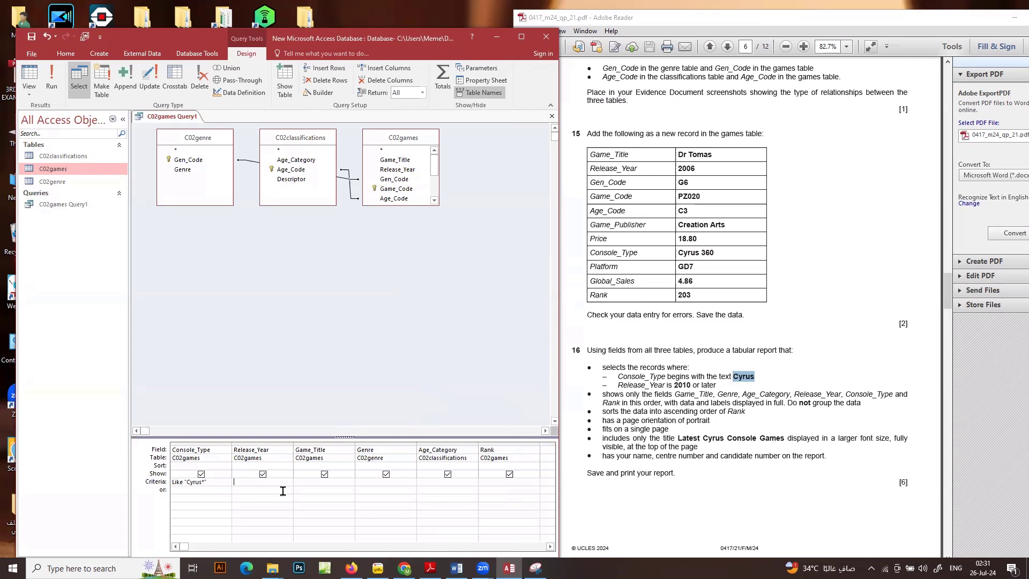
type(">=2010")
left_click(52, 78)
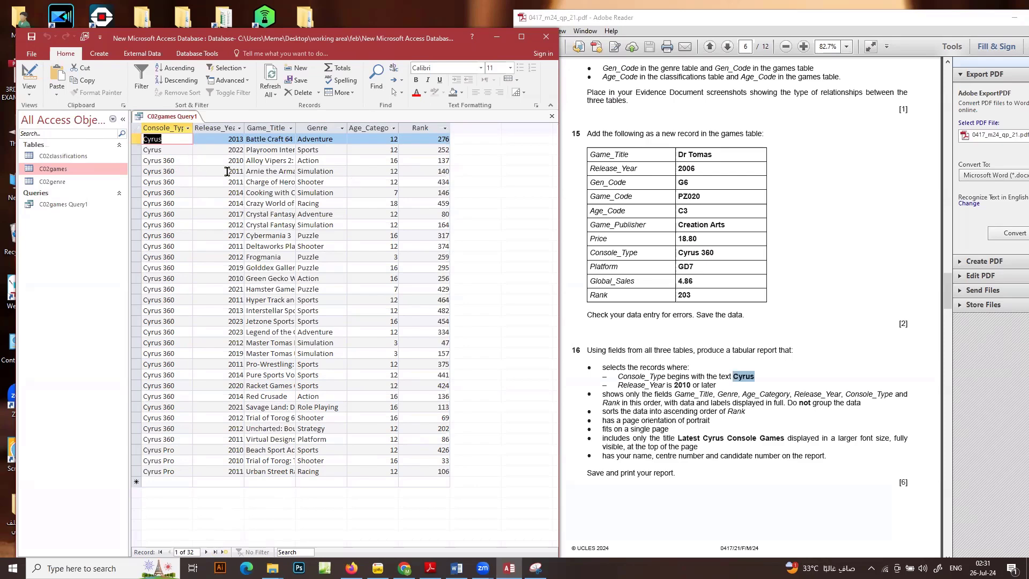
left_click(220, 203)
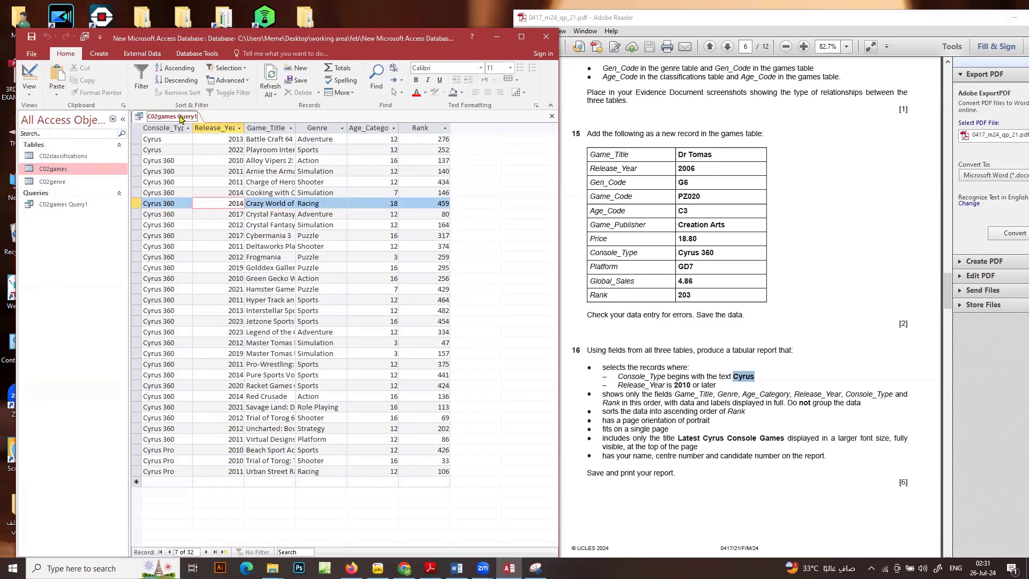
Close C02games Query1 and save its design changes
right_click(181, 116)
left_click(207, 138)
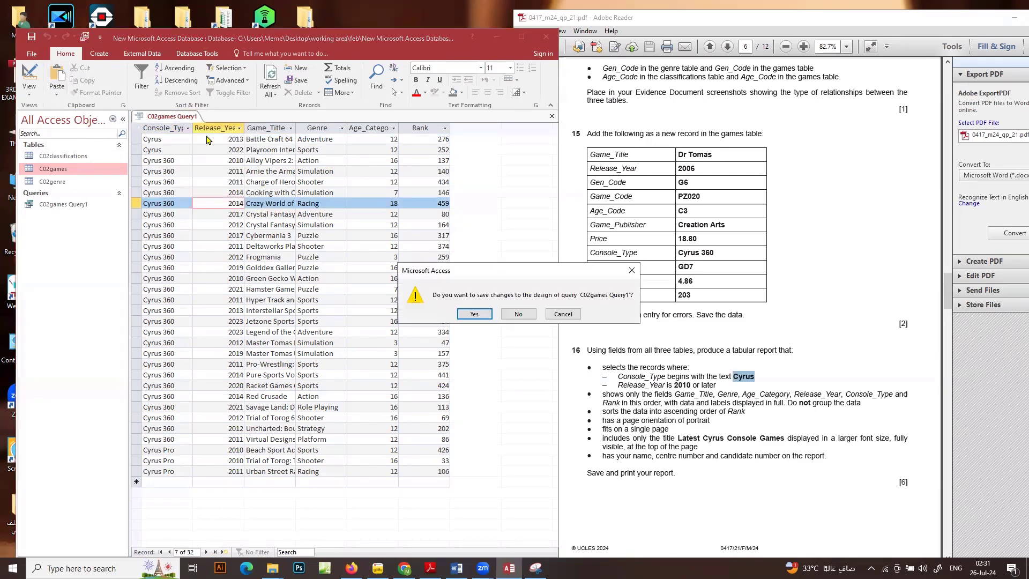
left_click(475, 314)
Start a Report Wizard report based on C02games Query1 and add all of its available fields
left_click(102, 53)
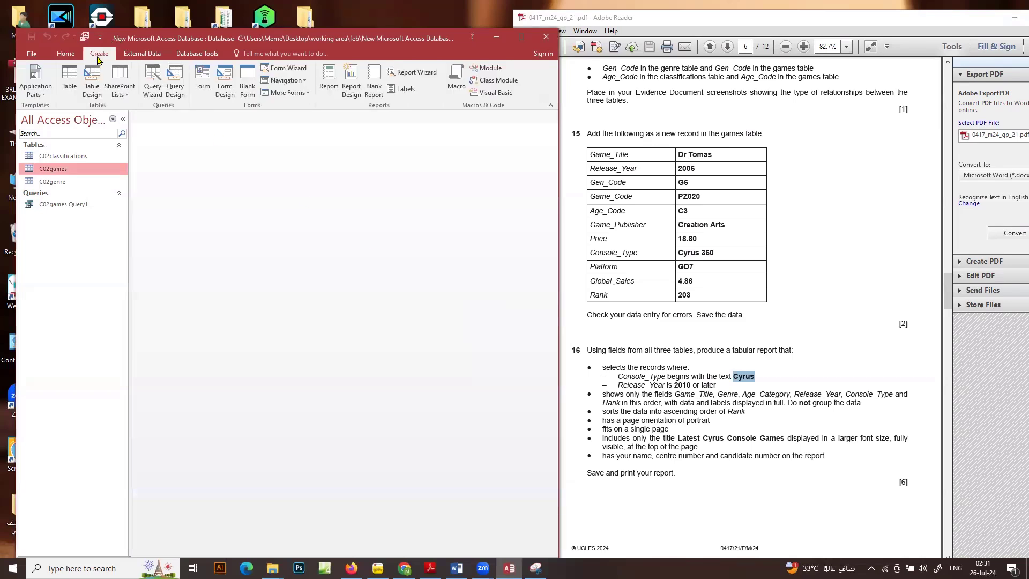
left_click(426, 75)
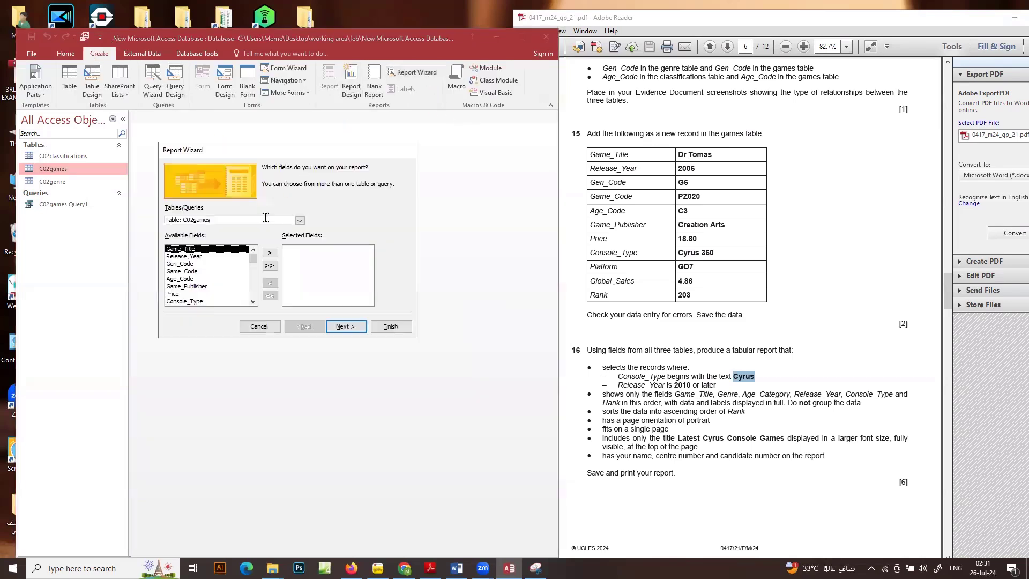
left_click(301, 220)
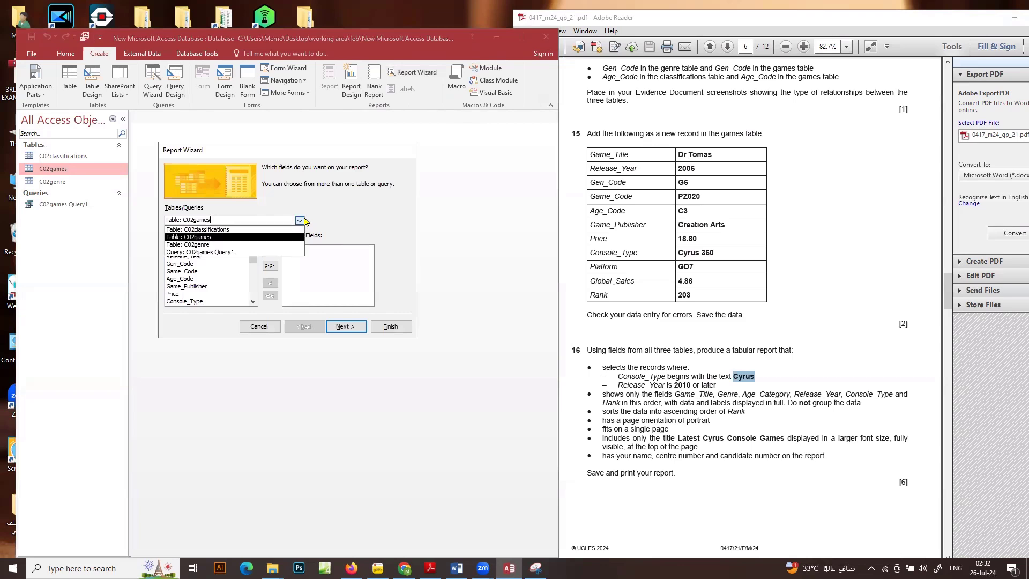
left_click(234, 252)
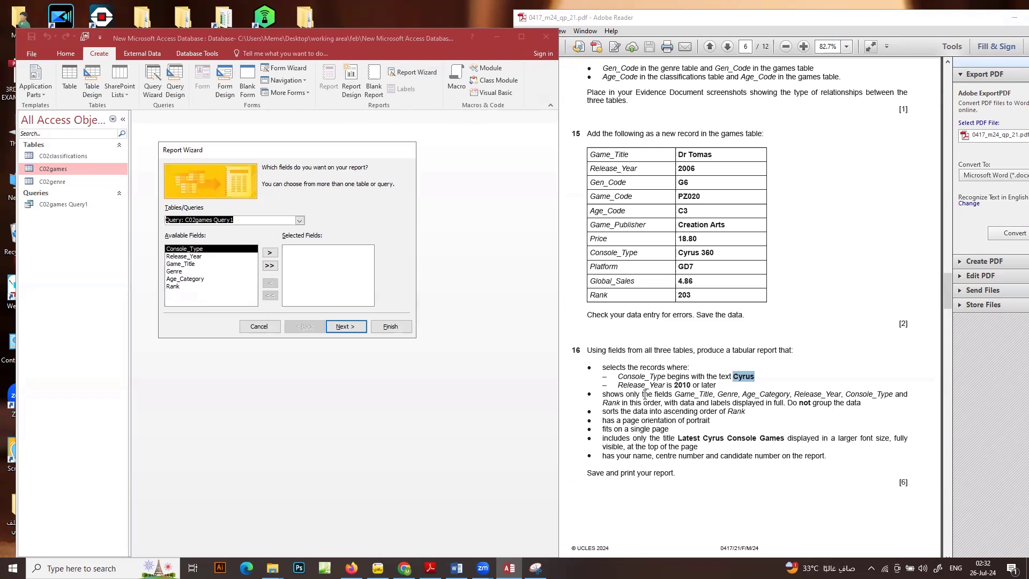
left_click(344, 328)
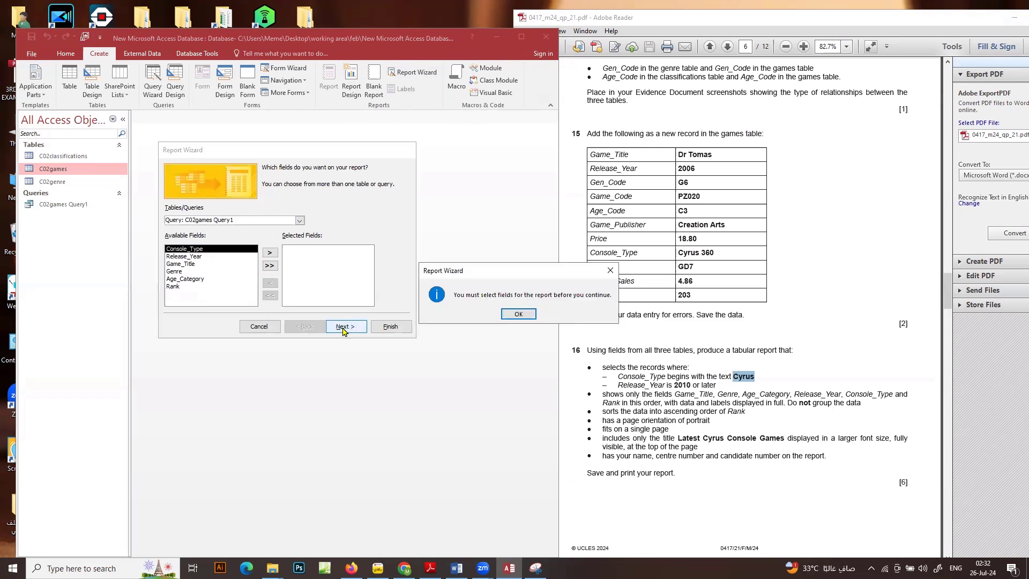
left_click(520, 314)
left_click(269, 265)
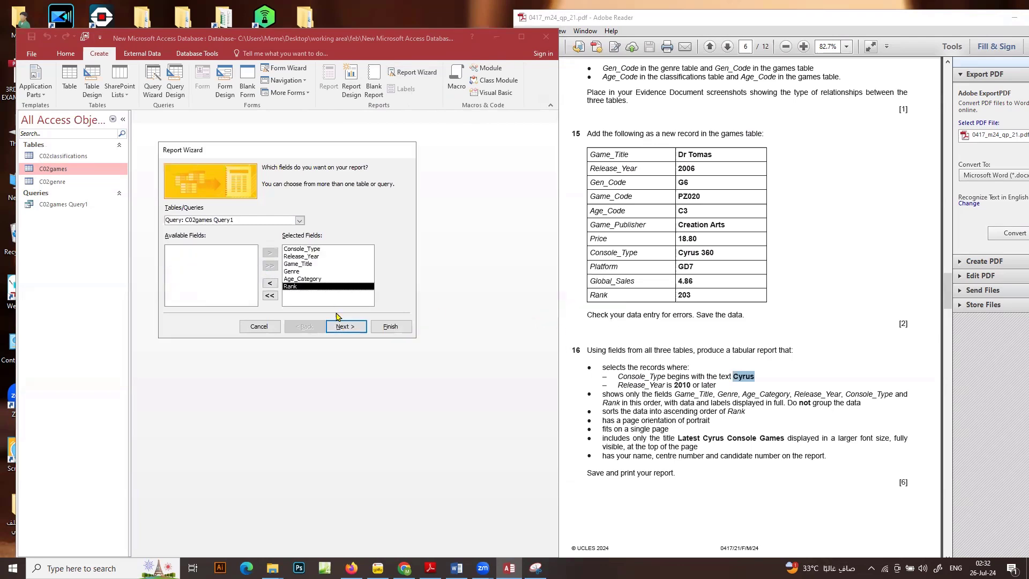
View the report data by C02games without grouping, sorted ascending by Rank, in a tabular portrait layout
left_click(353, 328)
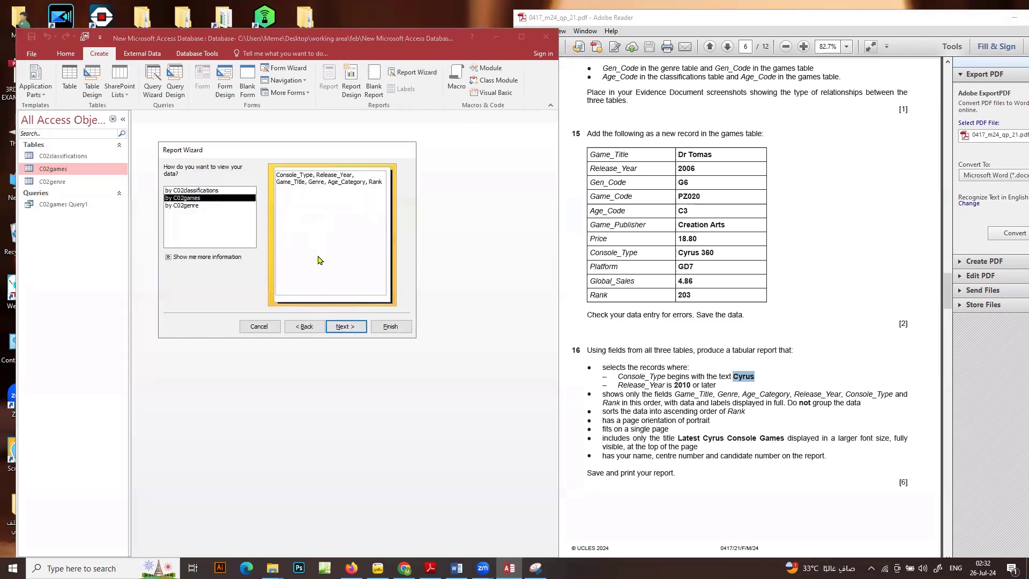
left_click(344, 326)
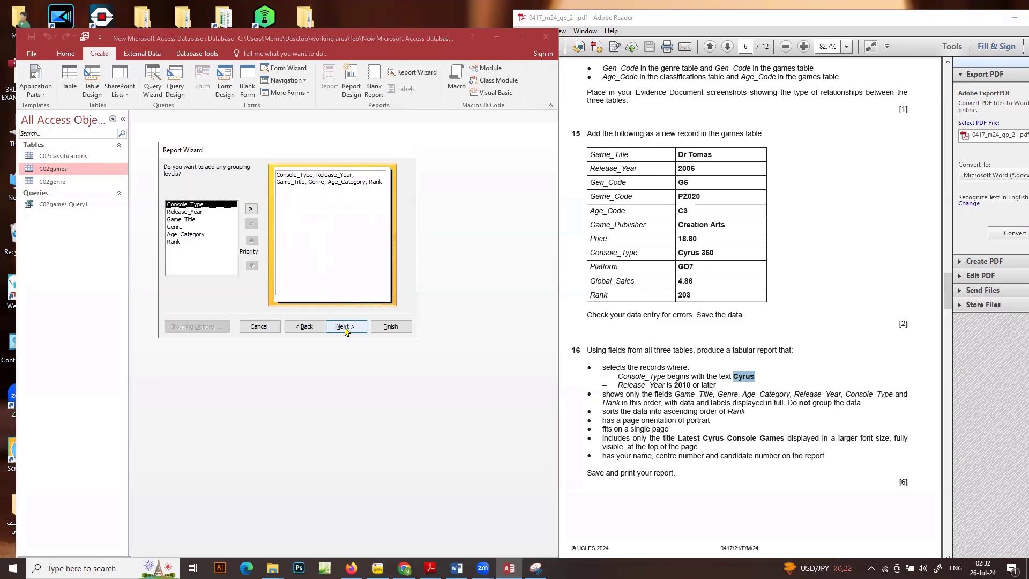
left_click(346, 328)
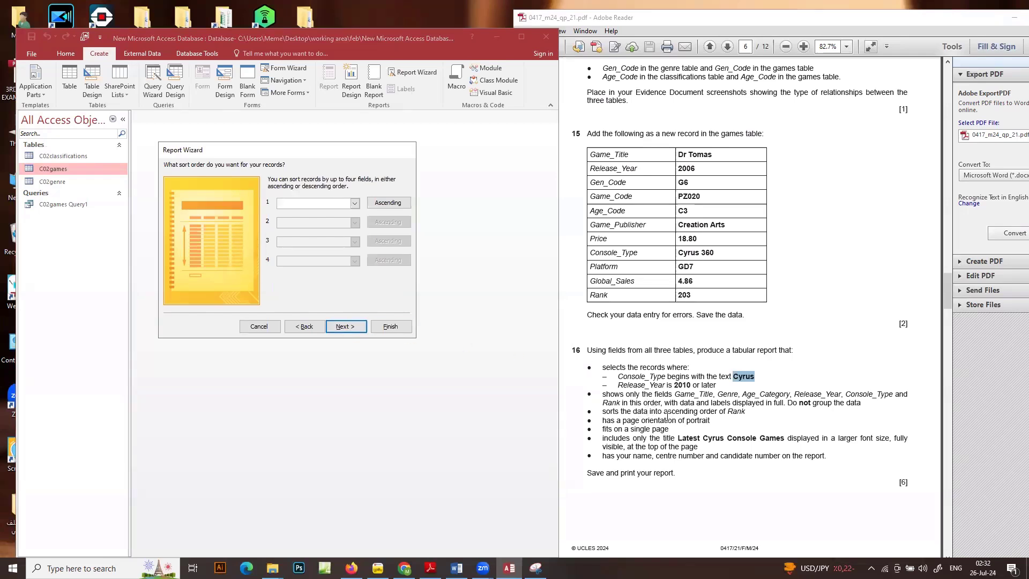
left_click(354, 203)
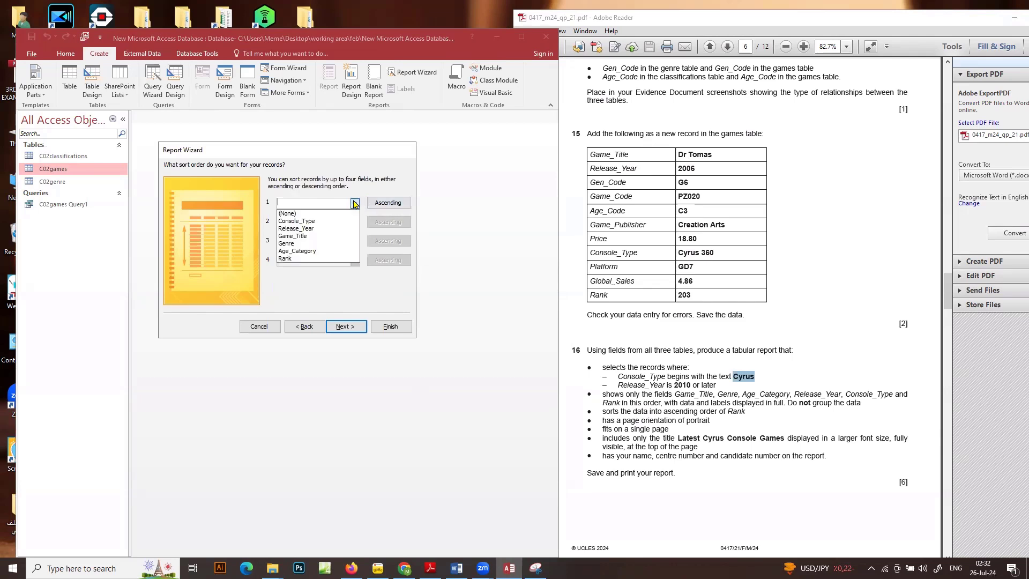
left_click(308, 258)
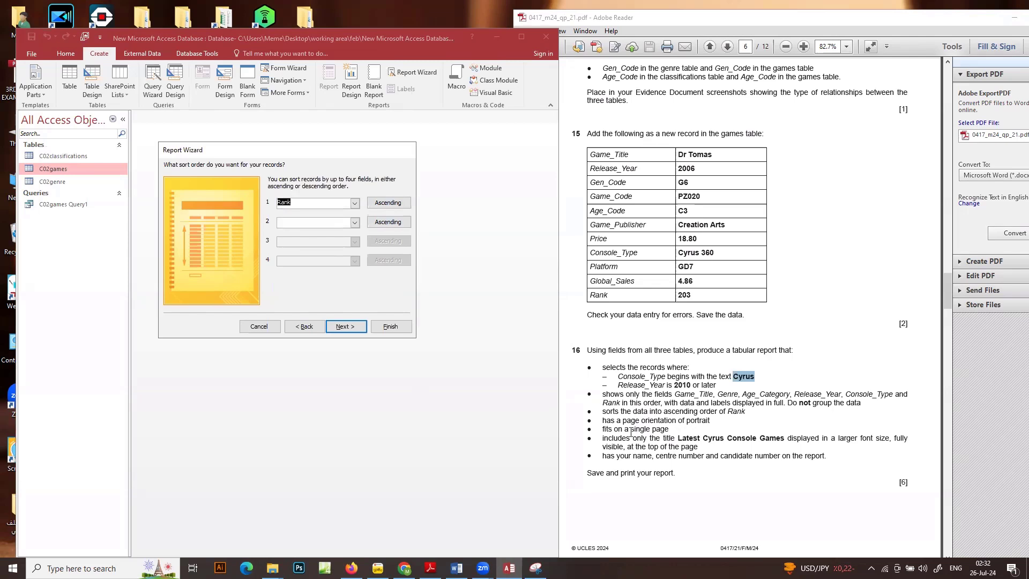
left_click(345, 326)
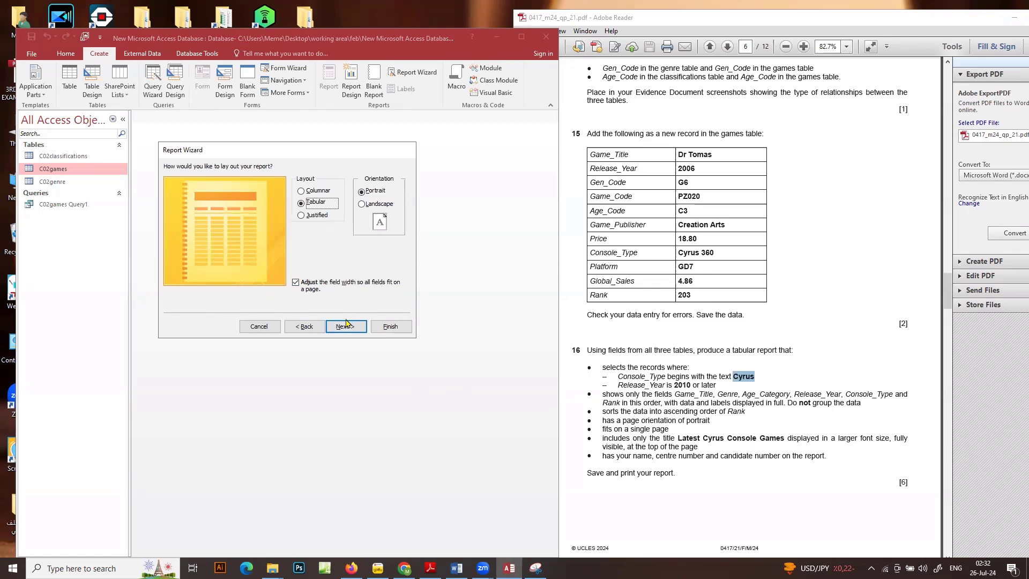
left_click(346, 326)
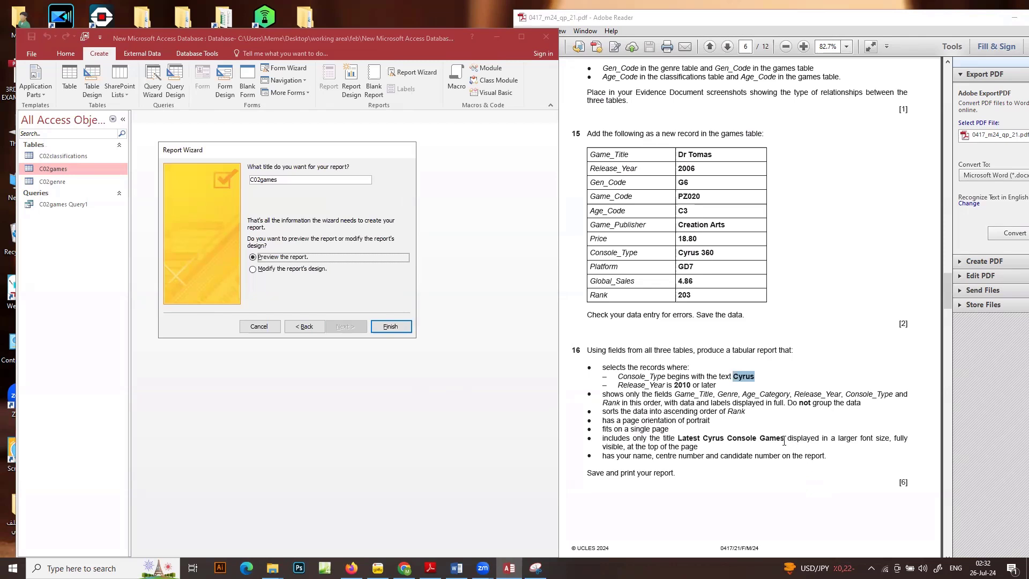
Title the report Latest Cyrus Console Games, using the text from question 16, and finish the wizard
left_click_drag(785, 440, 689, 441)
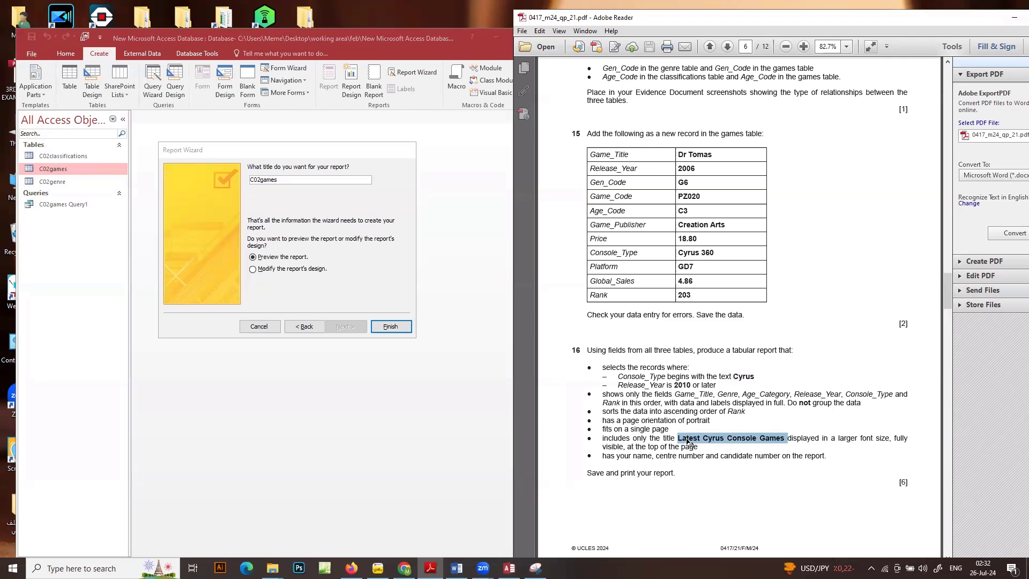
left_click(295, 178)
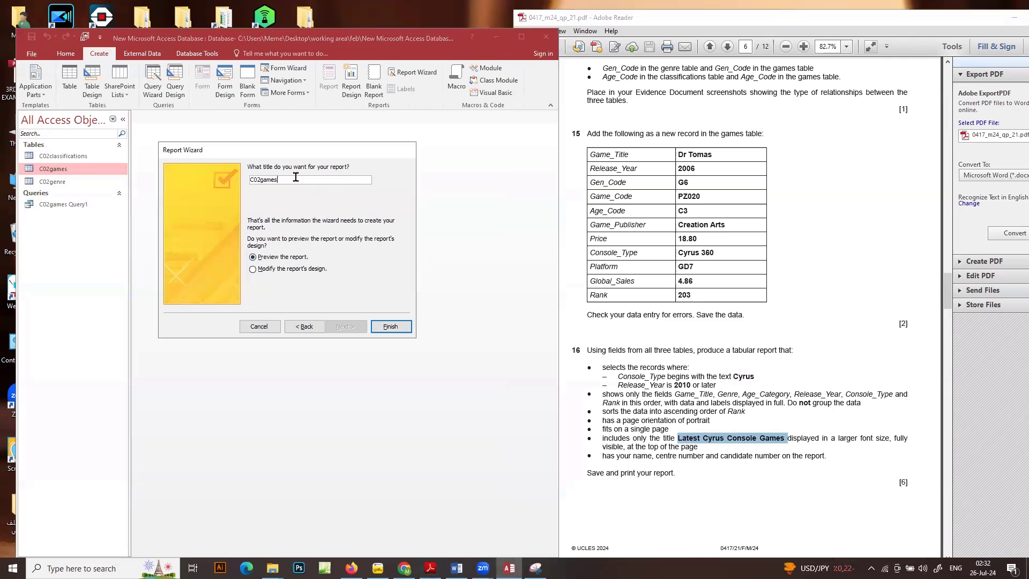
left_click_drag(295, 178, 213, 177)
type("Latest Cyrus Console Games")
left_click(309, 269)
left_click(389, 326)
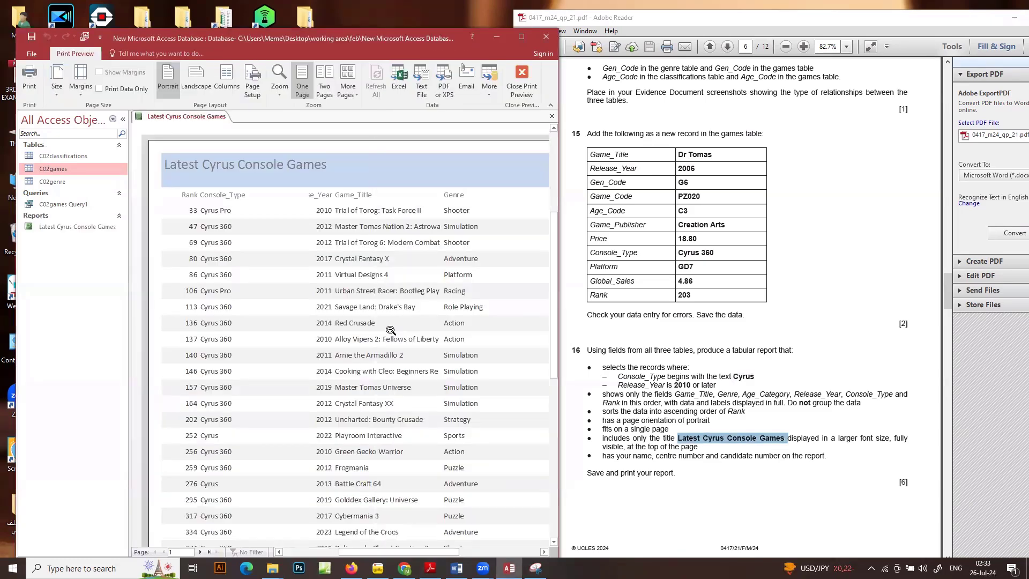
Close the report's print preview and the Field List, and switch the report to Layout View
left_click(51, 229)
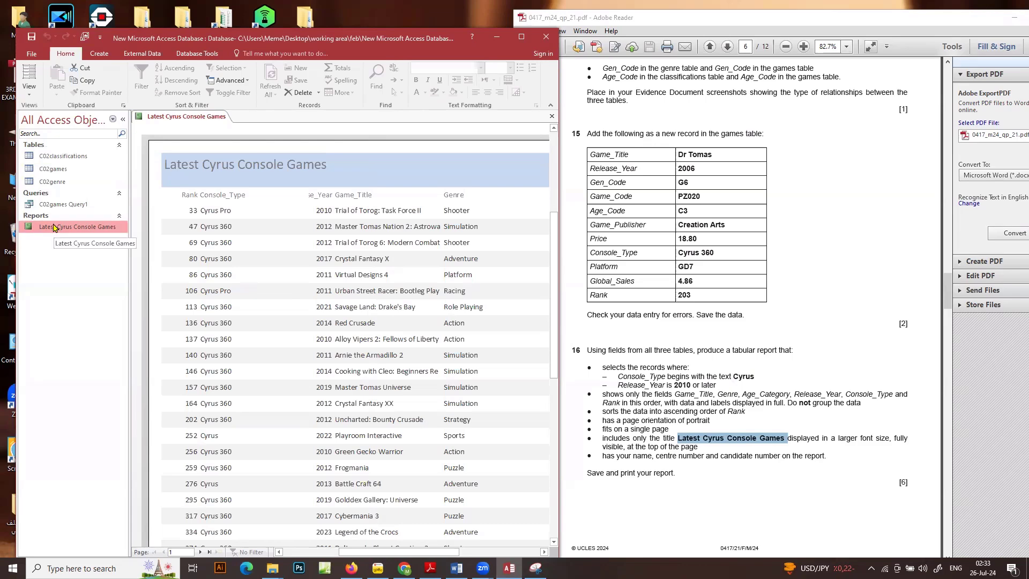
left_click(225, 183)
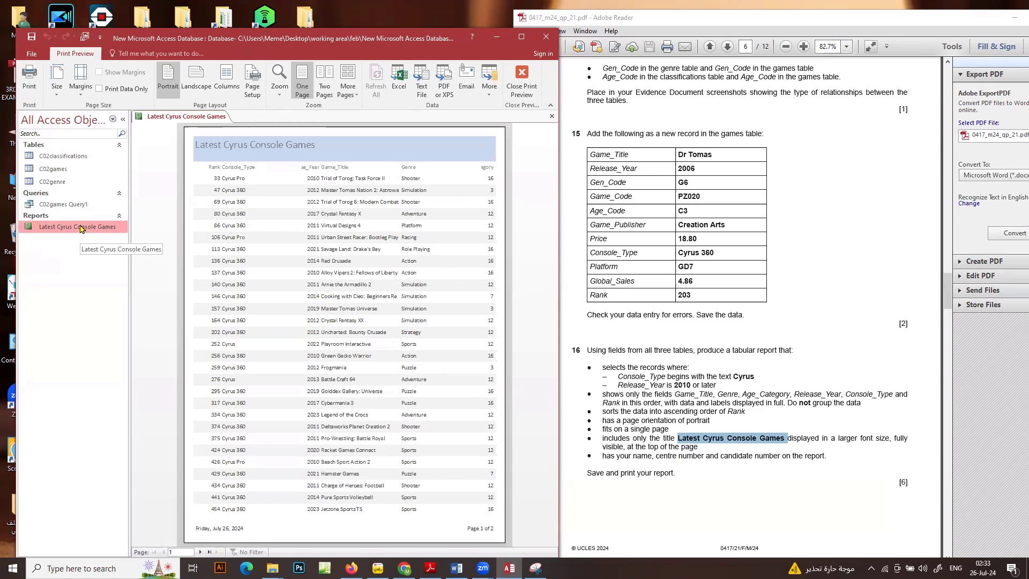
left_click(520, 95)
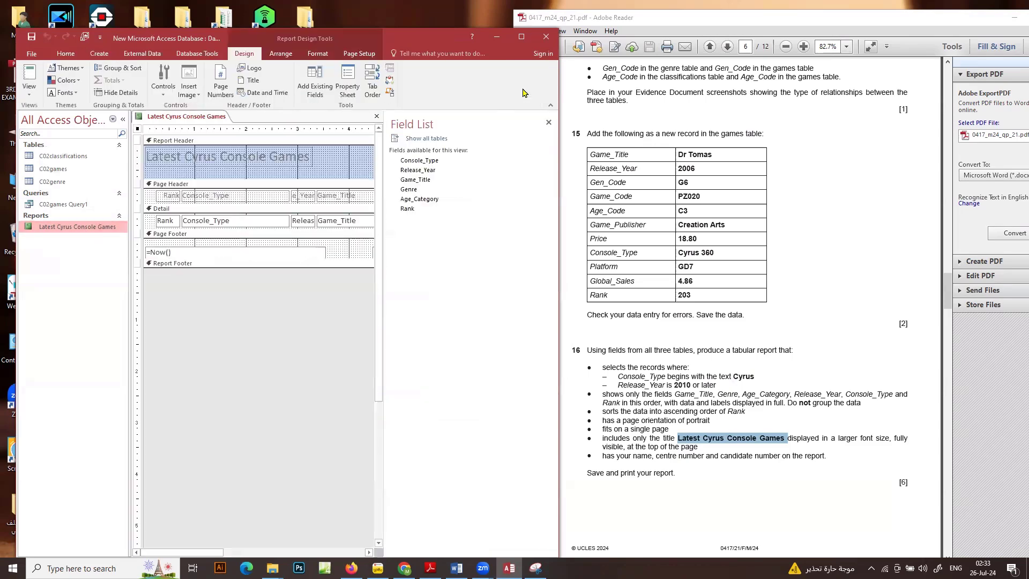
left_click(548, 122)
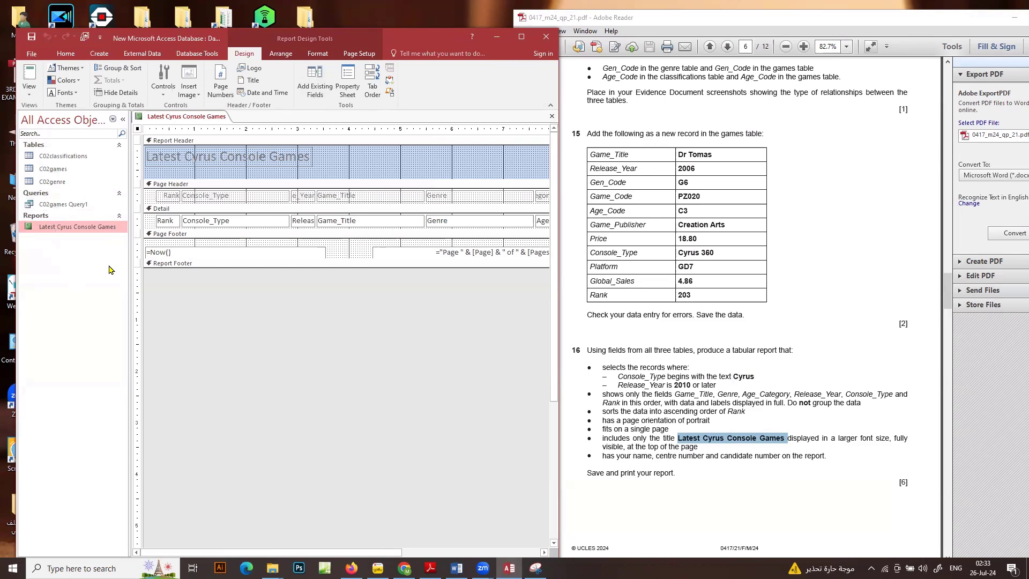
left_click(29, 95)
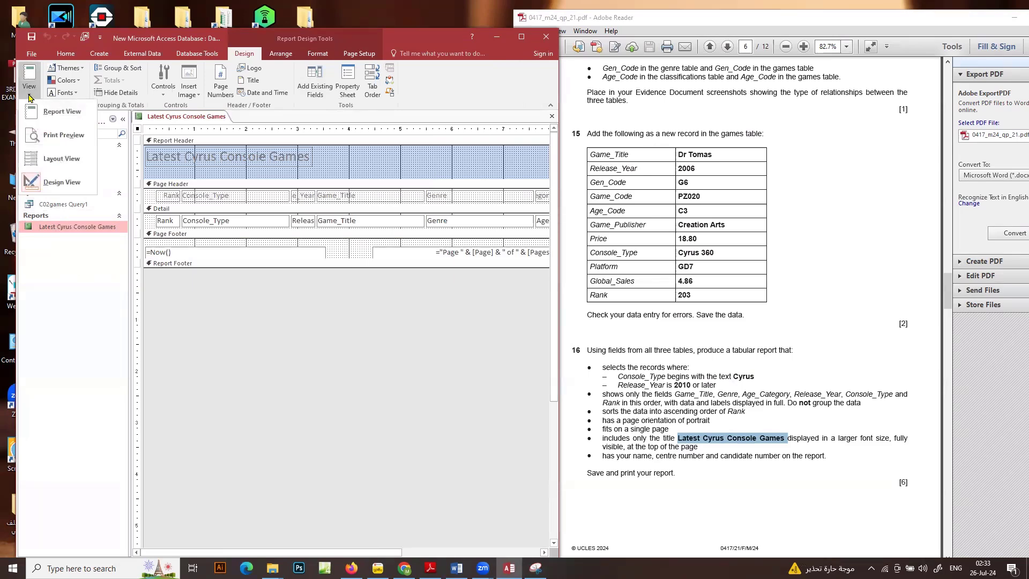
left_click(64, 158)
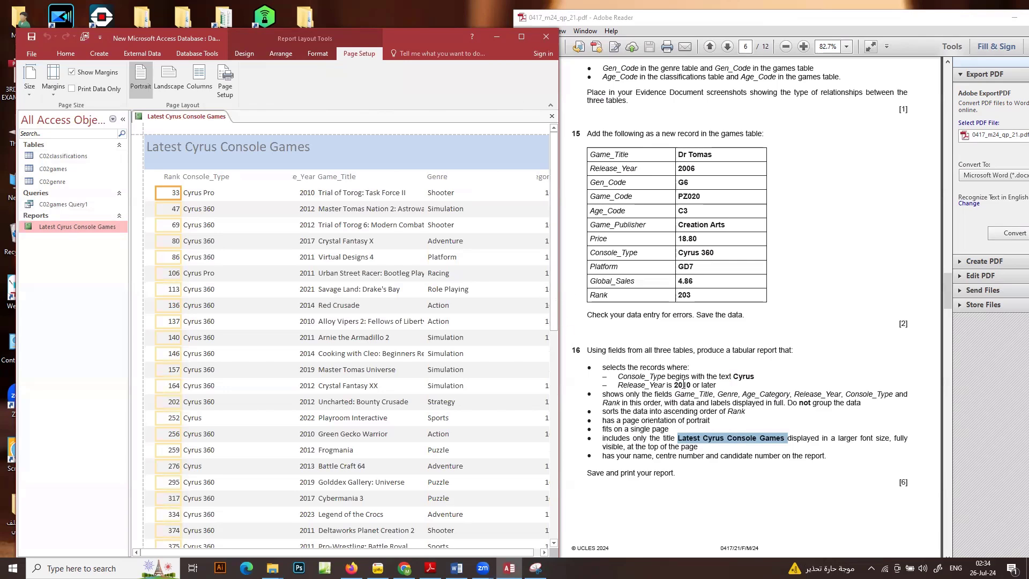
Narrow the report's Game_Title column with its heading and move it between the Console_Type and Release_Year columns
left_click_drag(821, 25, 939, 30)
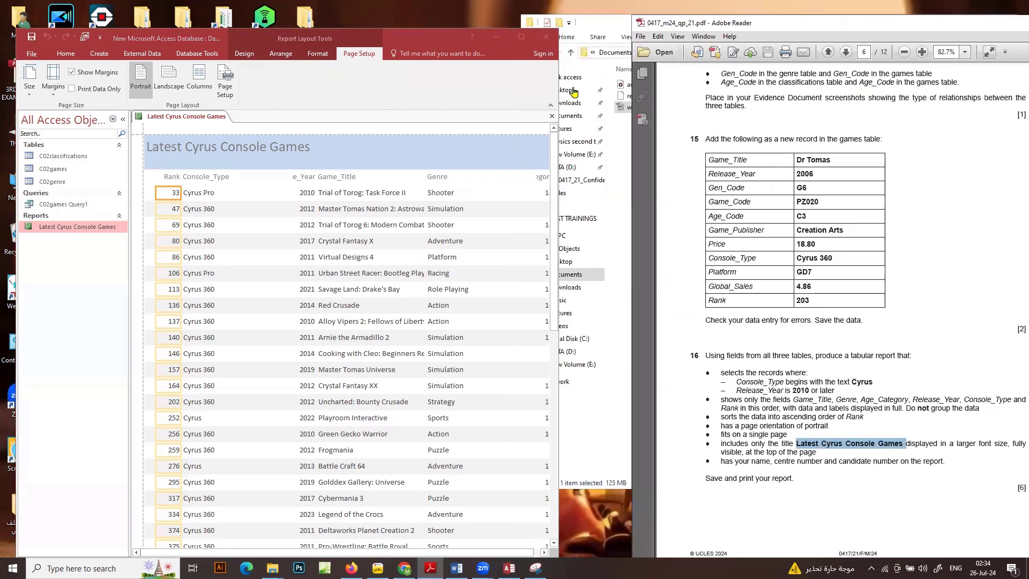
left_click_drag(560, 91, 645, 91)
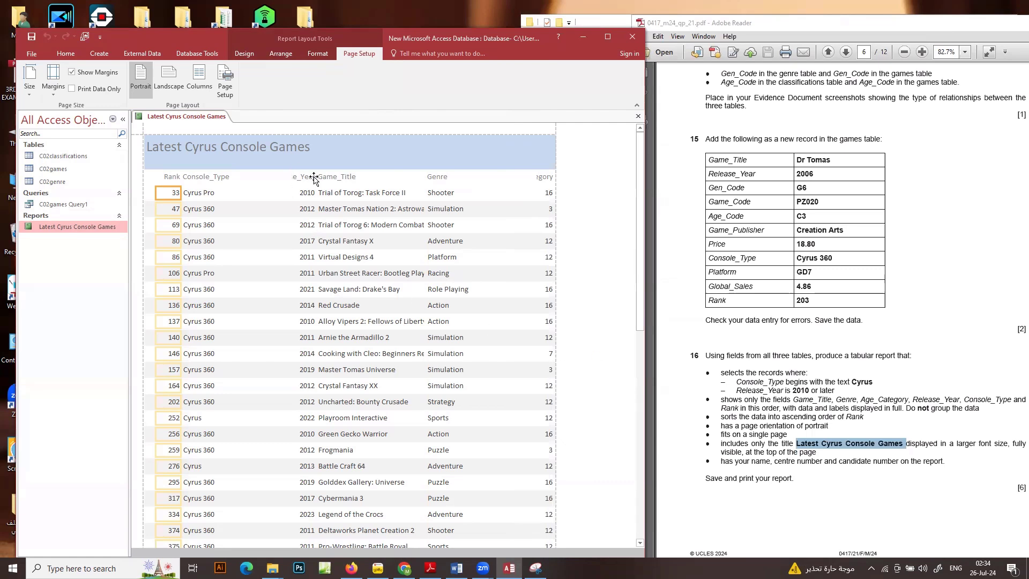
left_click(342, 180)
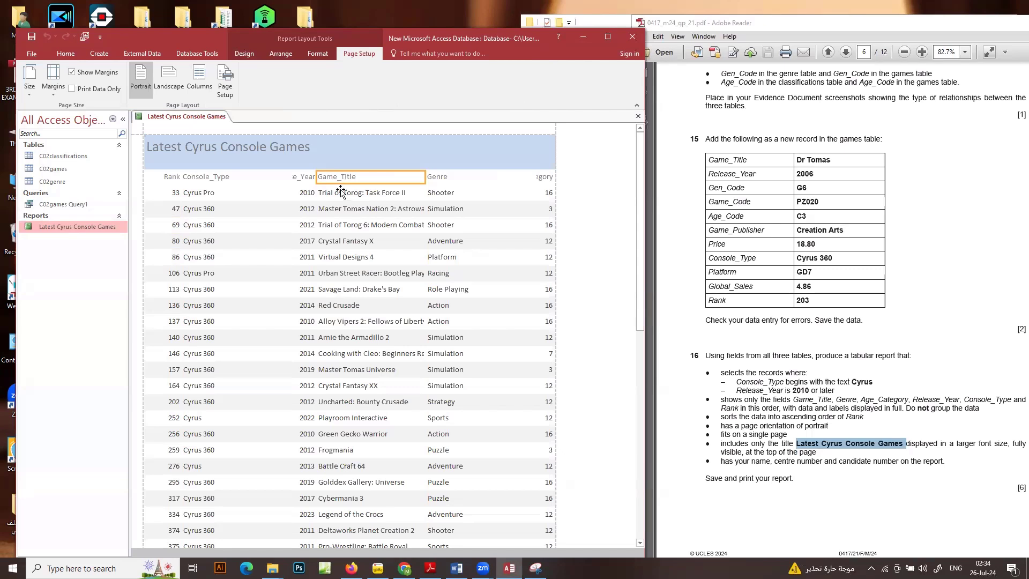
left_click(341, 194)
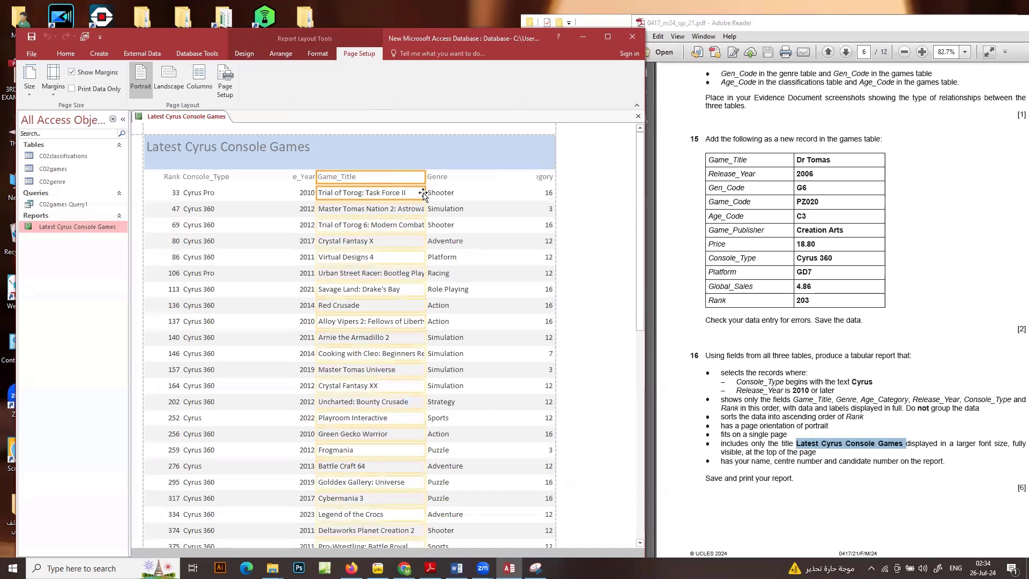
left_click_drag(423, 192, 342, 192)
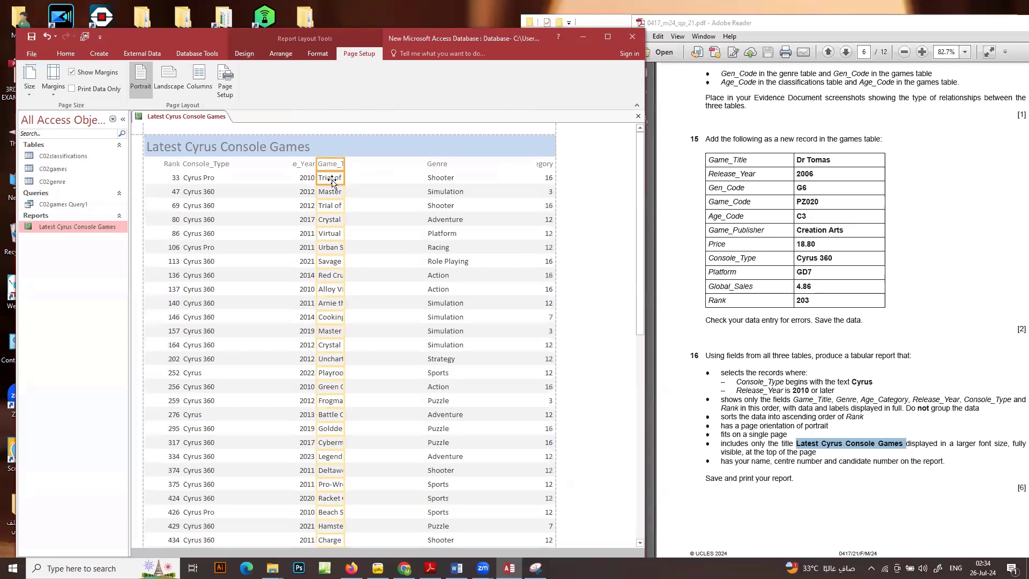
left_click_drag(333, 178, 249, 179)
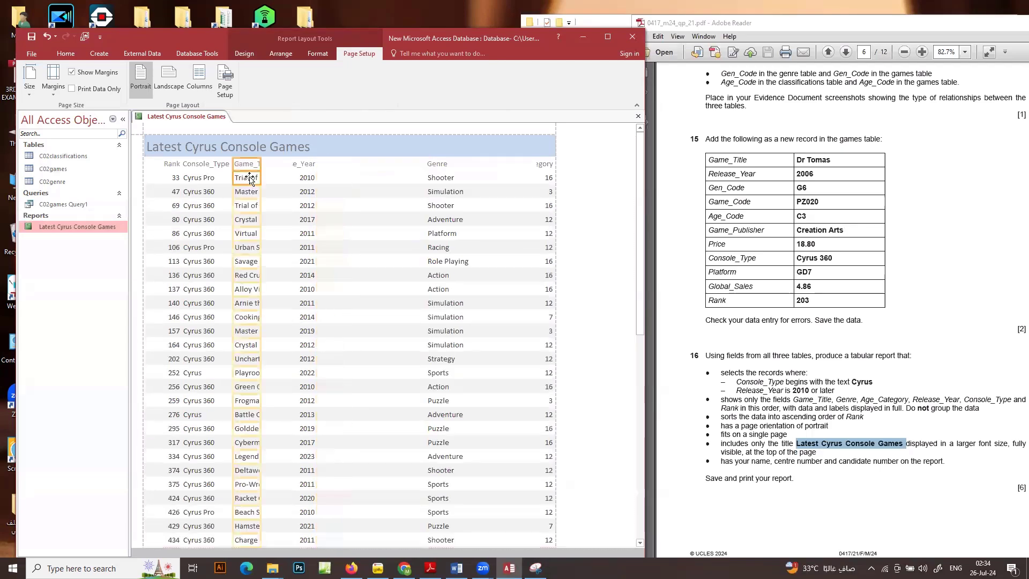
Move the Rank column with its heading to the empty space between Release_Year and Genre
left_click(168, 164)
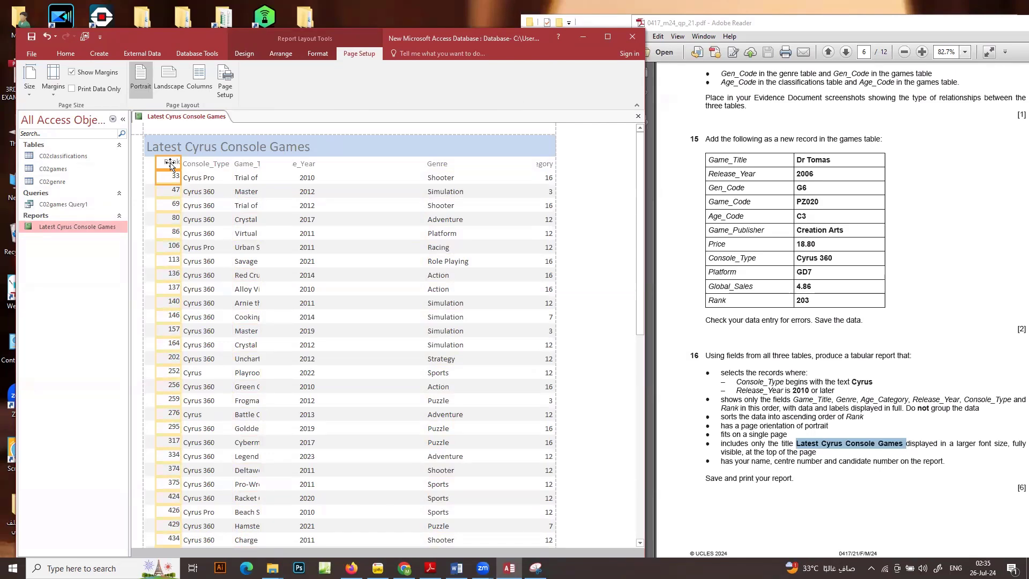
left_click_drag(170, 164, 343, 164)
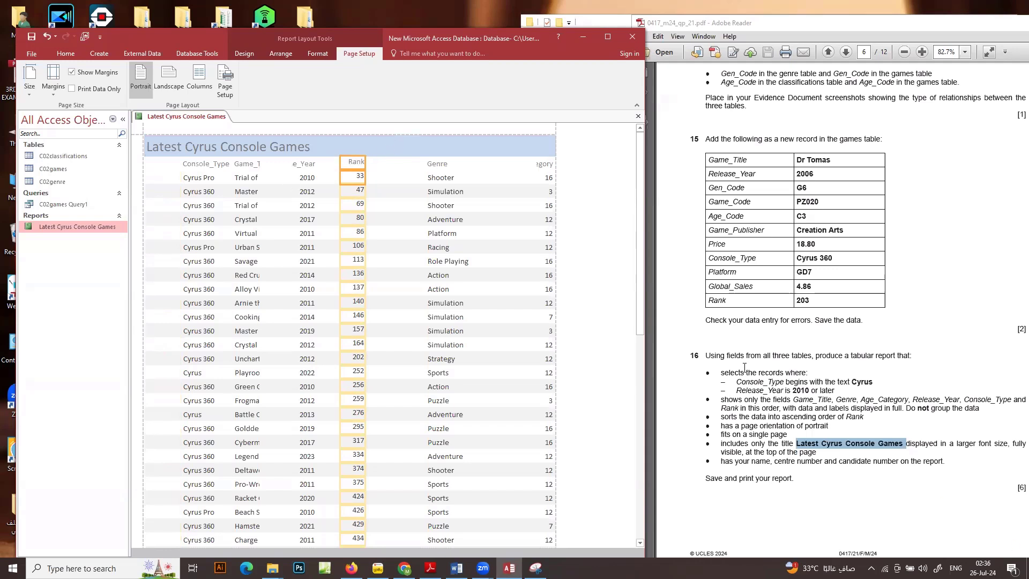
Move the Game_Title column to the start of the report, then narrow Console_Type with its heading and move it between Genre and Age_Category
left_click(246, 164)
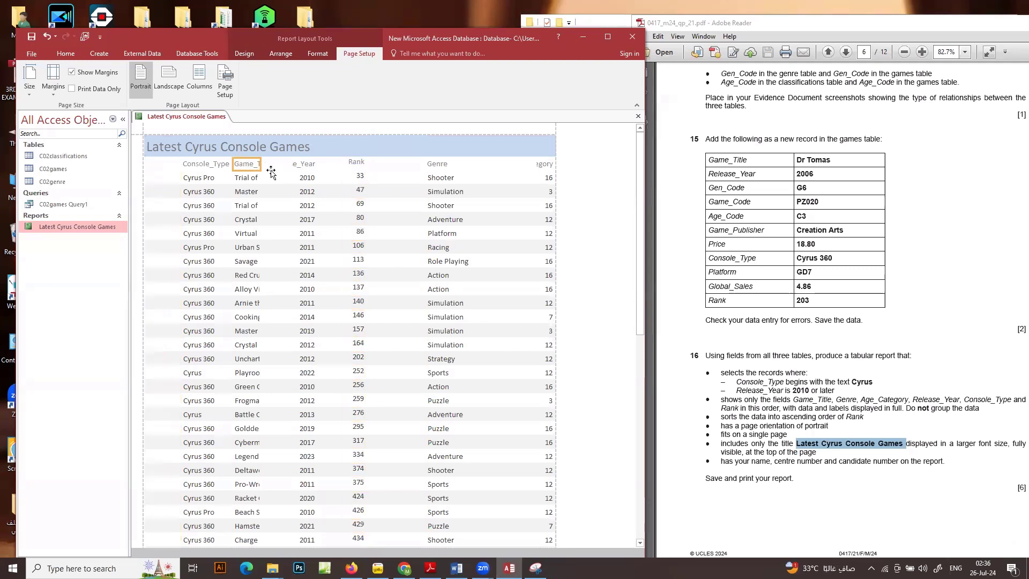
left_click(243, 178)
left_click_drag(171, 167, 166, 167)
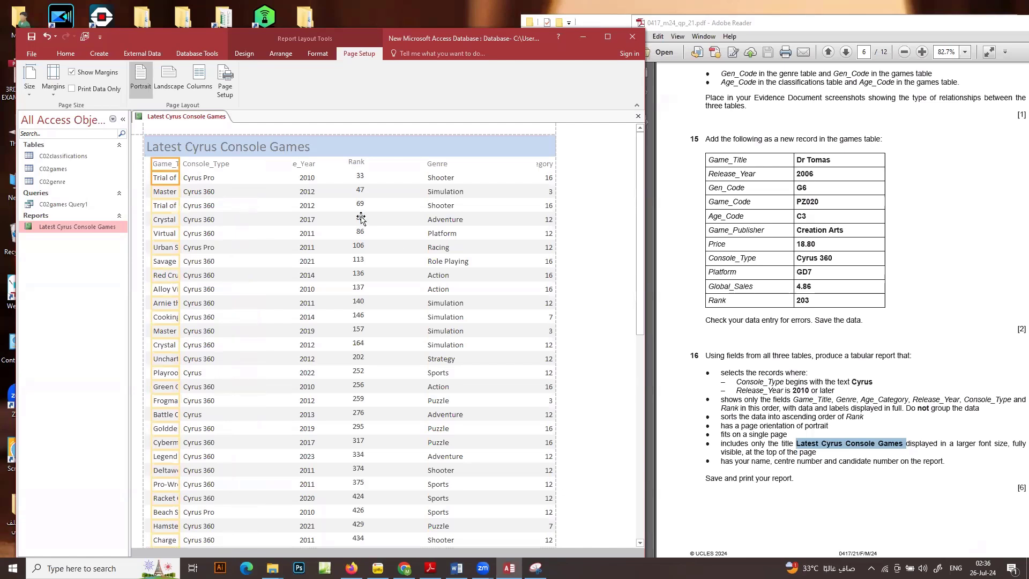
left_click(198, 166)
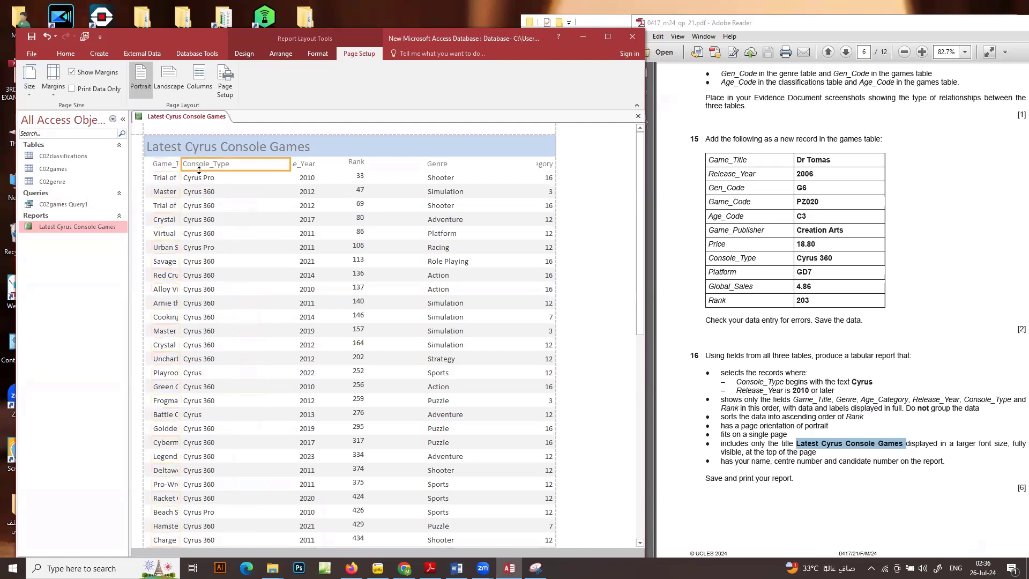
left_click_drag(289, 176, 504, 179)
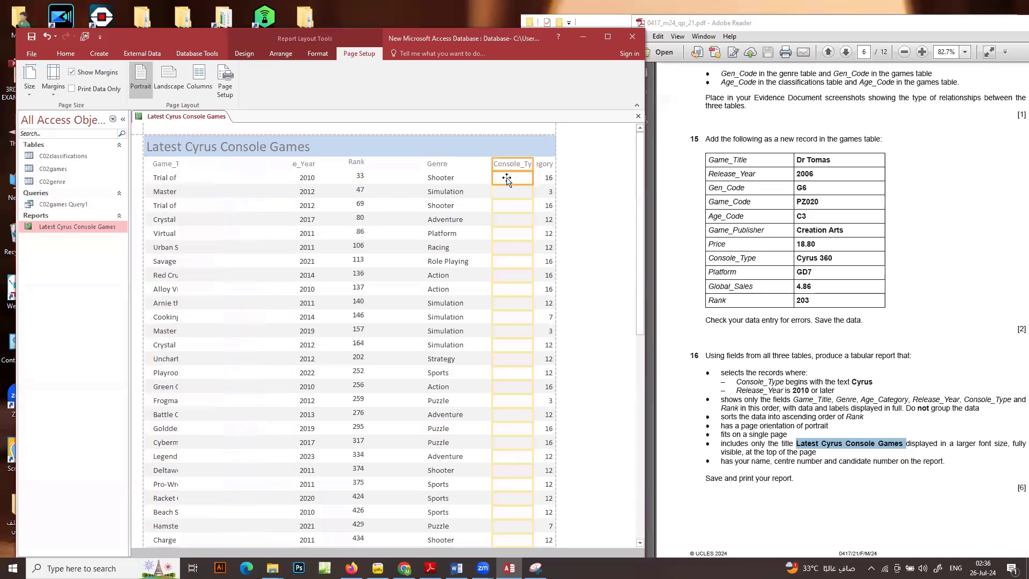
Narrow the Genre column and move it beside Game_Title, then place the Age_Category column between Genre and Release_Year
left_click(428, 165)
left_click(435, 182, "shift")
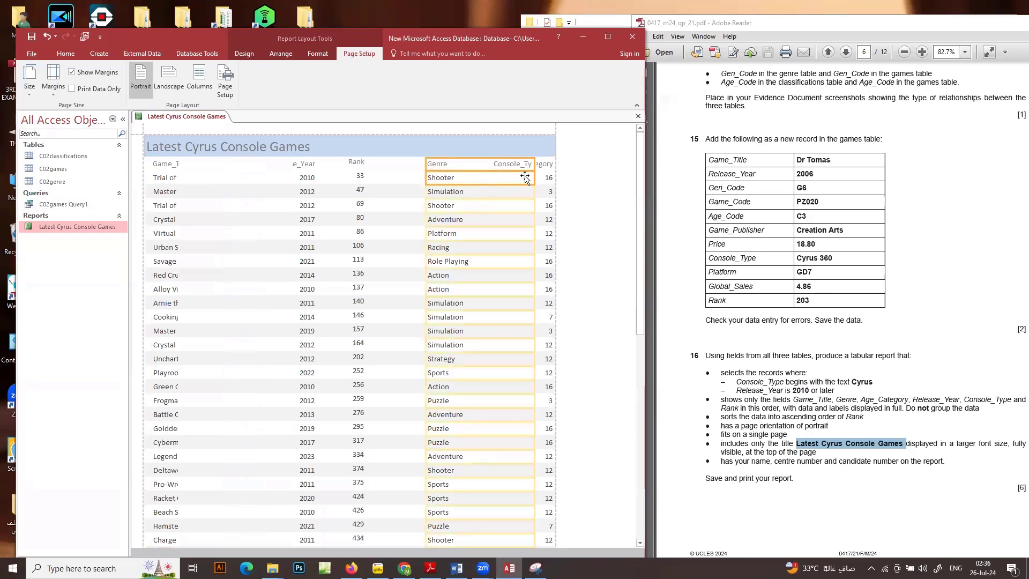
left_click_drag(533, 176, 471, 176)
left_click_drag(209, 171, 221, 179)
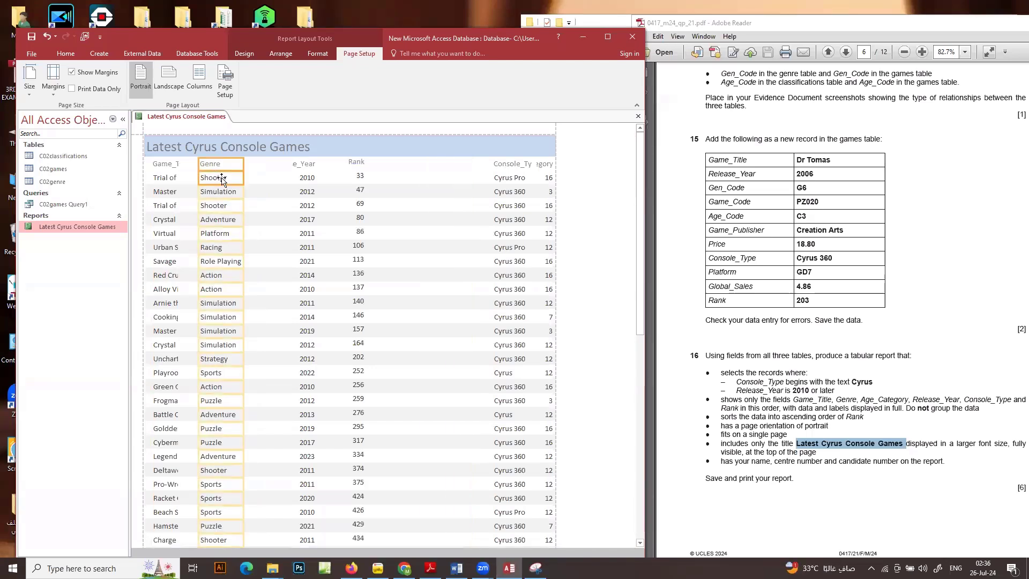
left_click(544, 168)
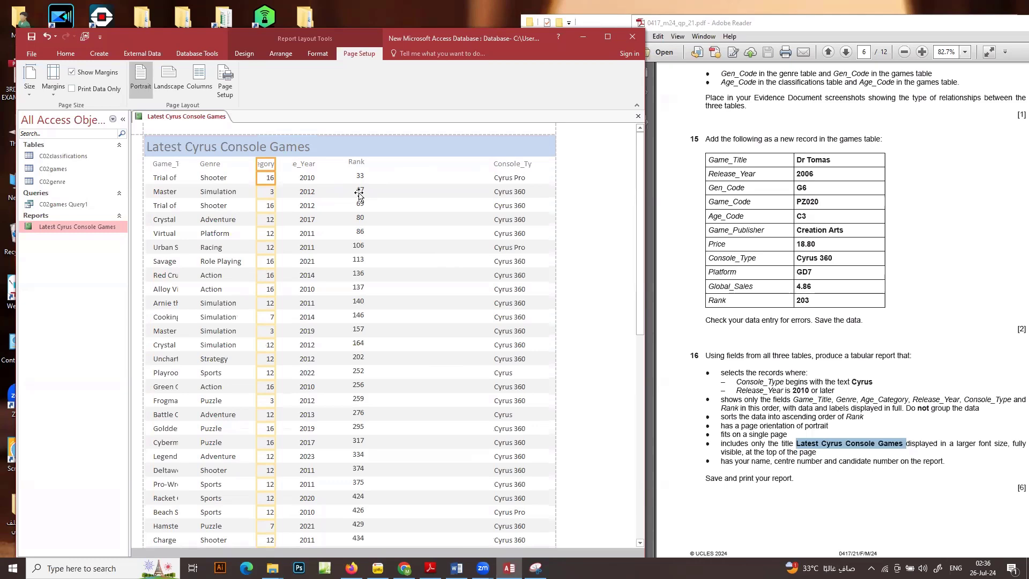
Shift Console_Type away from the report's right edge and move Rank after it as the last column, widening Rank slightly
left_click(353, 163)
left_click(358, 177)
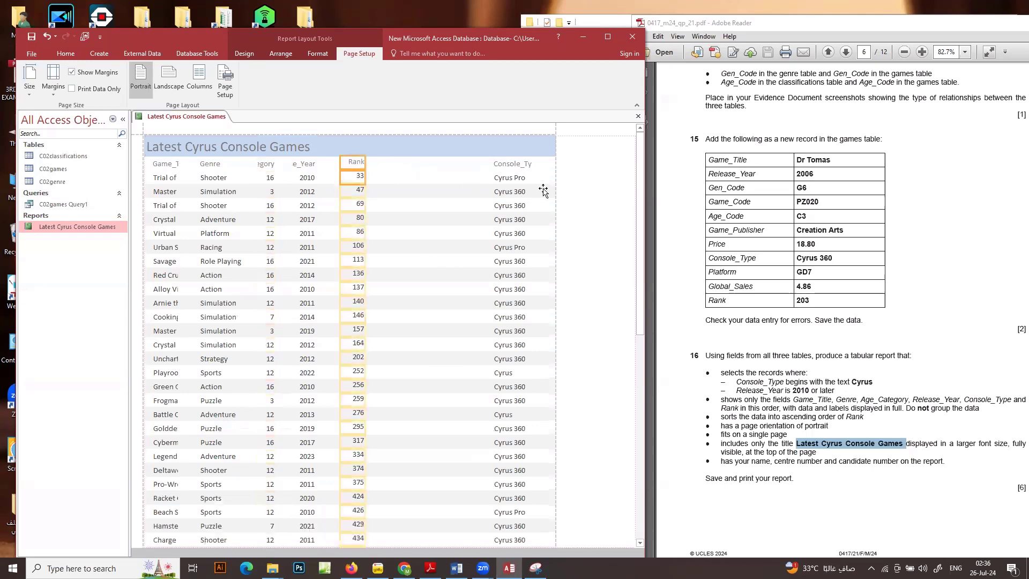
left_click_drag(544, 190, 459, 181)
left_click(511, 178)
left_click(547, 161)
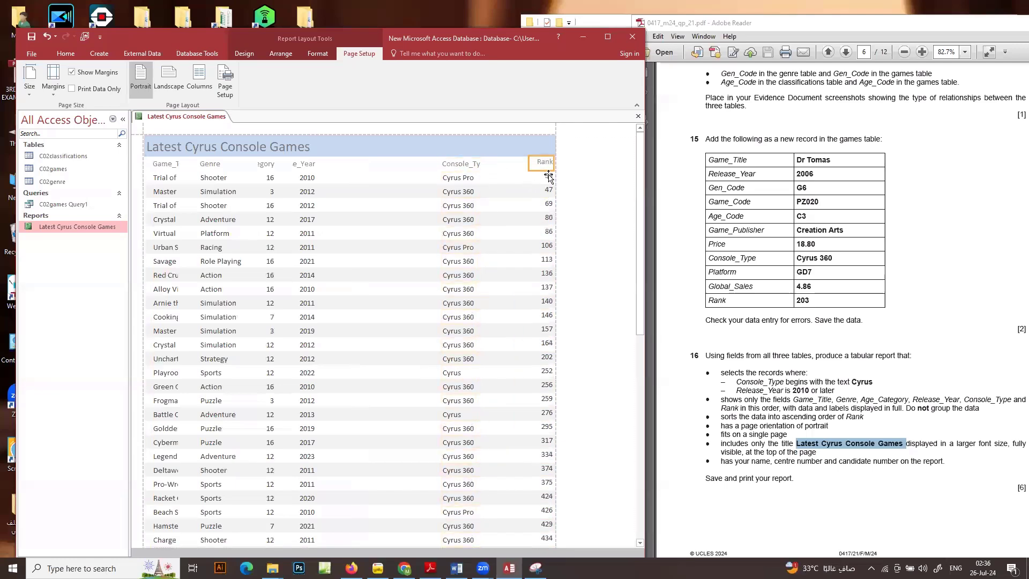
left_click(548, 176)
left_click_drag(529, 179, 521, 184)
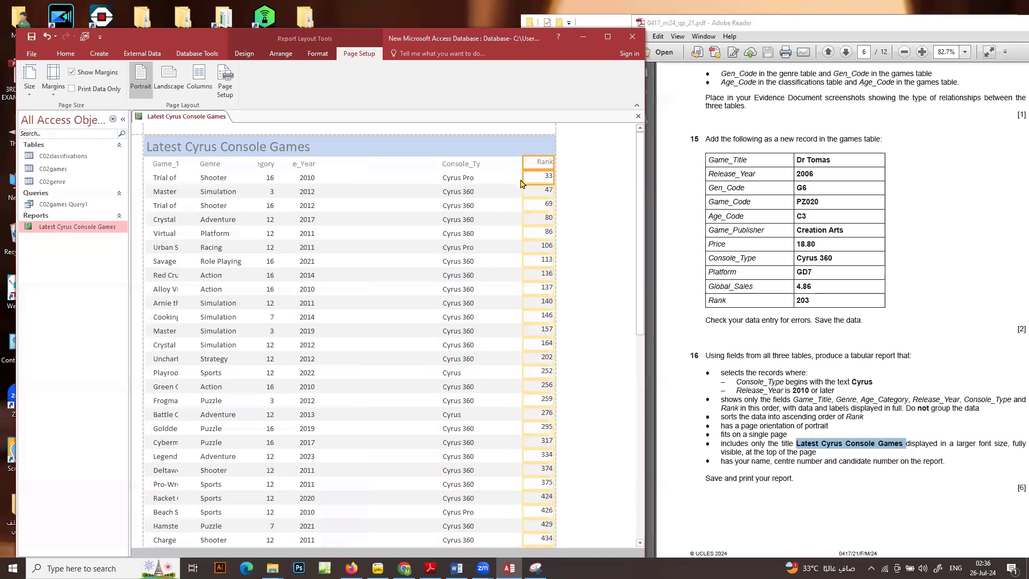
Widen the Console_Type column until its heading fits in full and move it right up to the Rank column
left_click(455, 164)
left_click(459, 179)
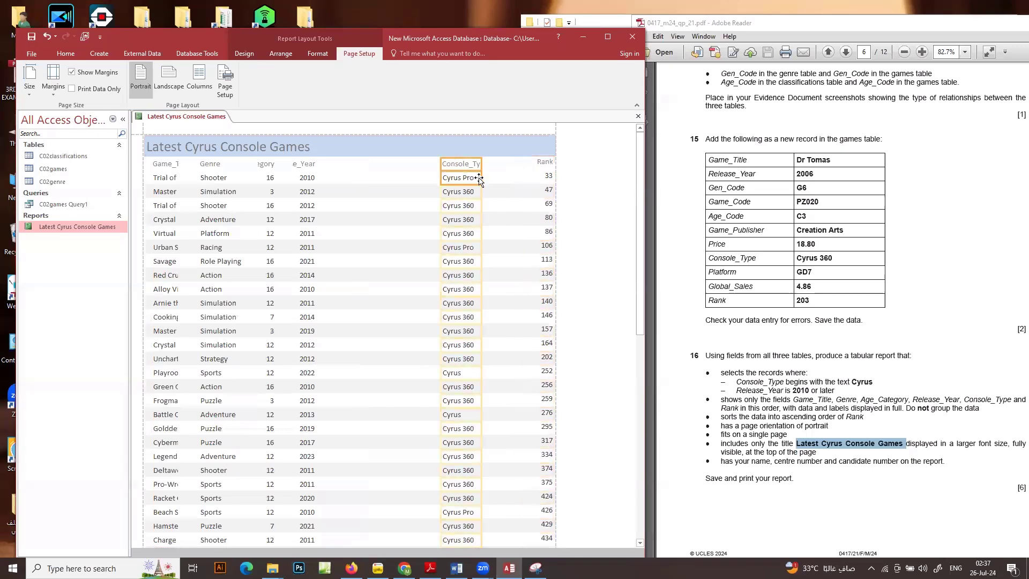
left_click_drag(480, 179, 516, 178)
key("Right")
key("Right")
key("Right")
key("Right")
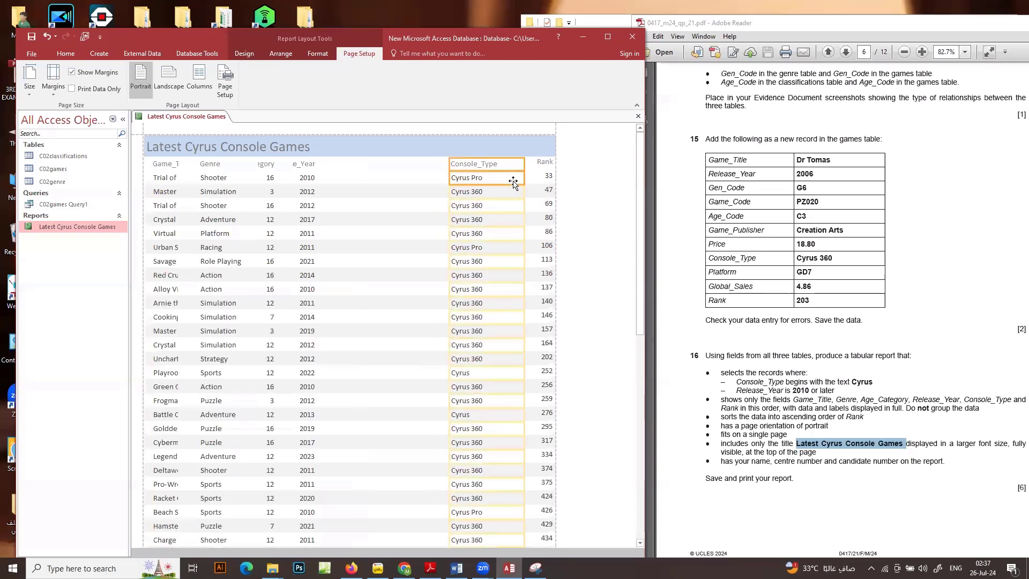
key("Right")
key("Right")
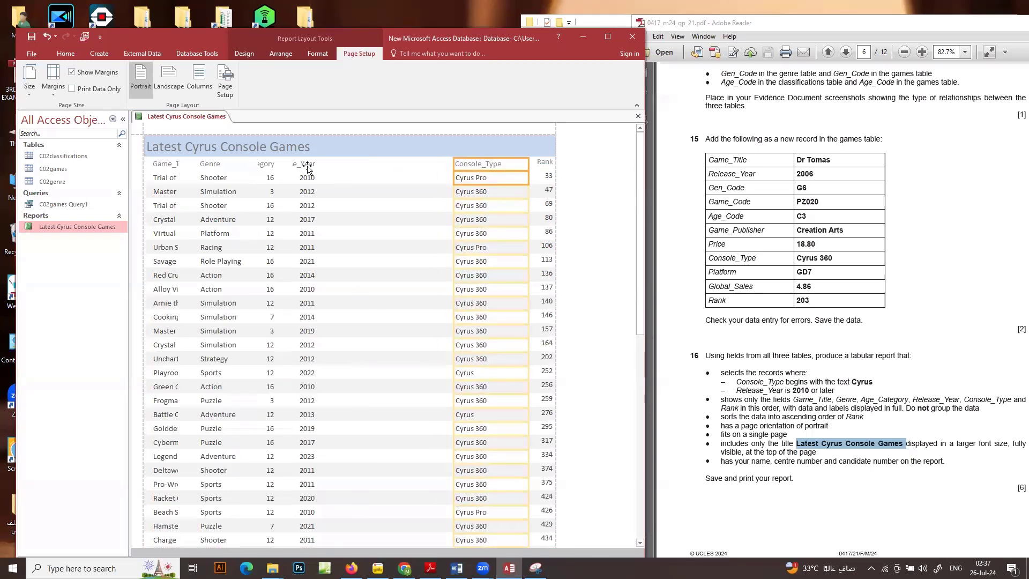
Widen the Release_Year column until its heading fits in full and move it right up to Console_Type
left_click(308, 166)
left_click(308, 179)
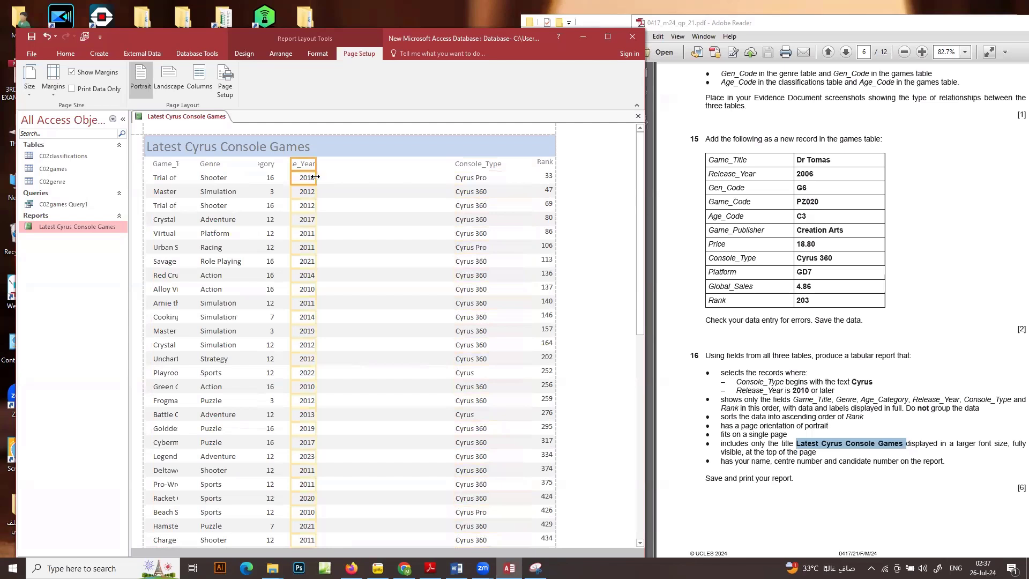
left_click_drag(316, 177, 342, 177)
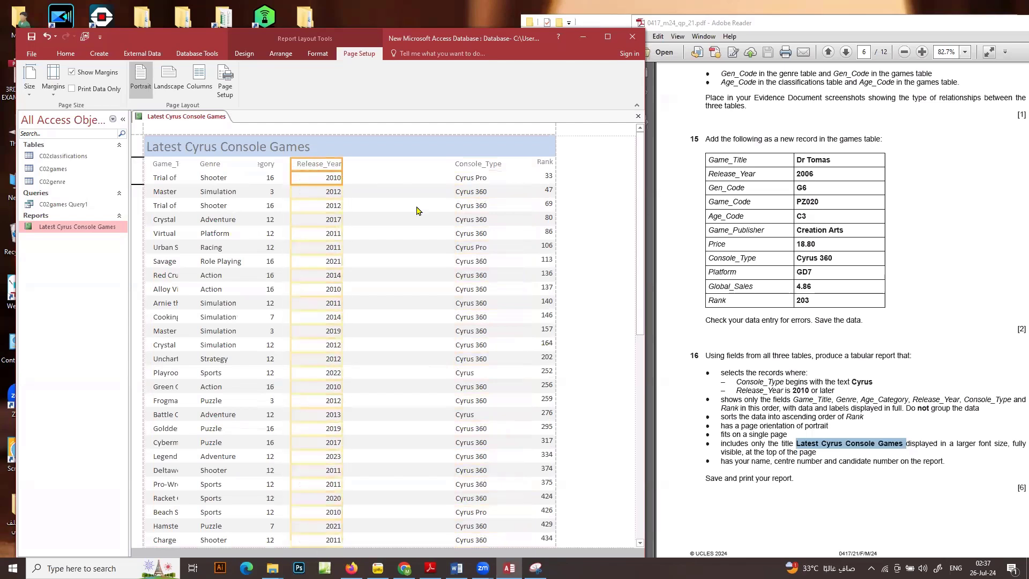
key("Right")
key("Right")
key("Right")
key("Right")
key("Right")
key("Right")
key("Right")
key("Right")
key("Right")
key("Right")
key("Right")
key("Right")
key("Right")
key("Right")
key("Right")
key("Right")
key("Right")
key("Right")
key("Right")
key("Right")
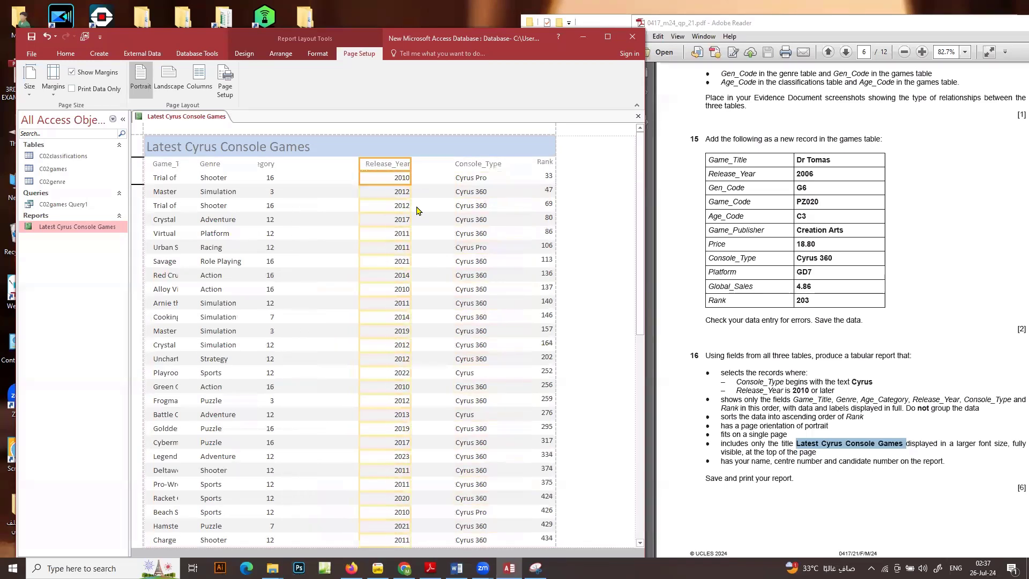
key("Right")
key("Right")
key("Right")
key("Right")
key("Right")
key("Right")
key("Right")
key("Right")
key("Right")
key("Right")
key("Right")
key("Right")
key("Right")
key("Right")
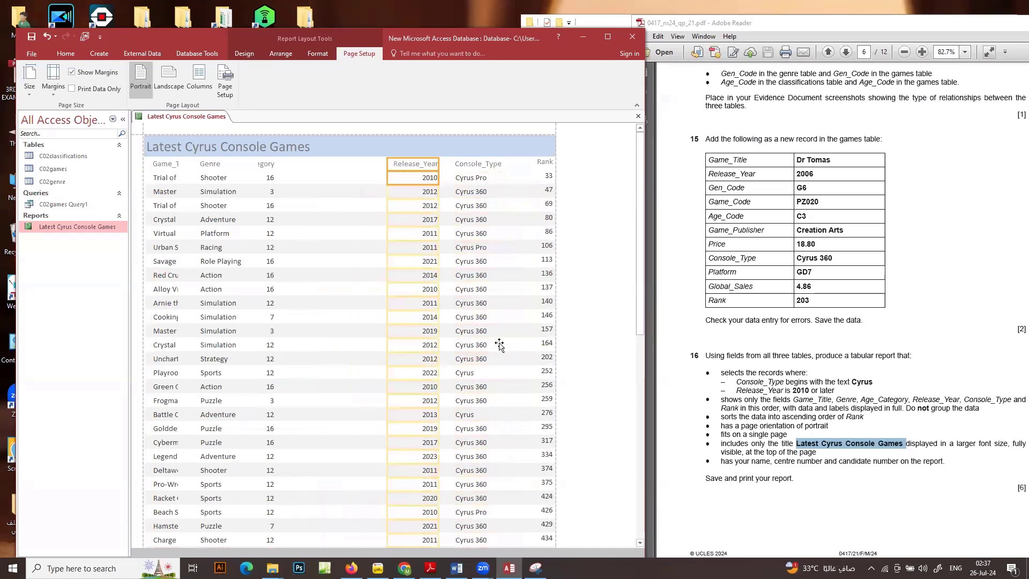
Widen the Age_Category column until its heading fits in full and move it right up to Release_Year
scroll(489, 321, "down", 4)
scroll(491, 339, "up", 4)
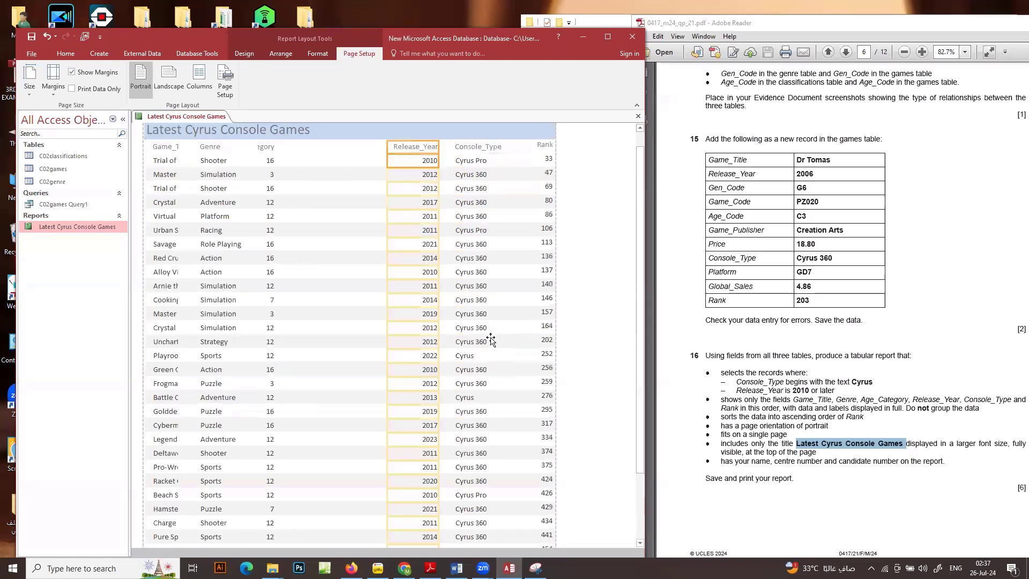
left_click(264, 167)
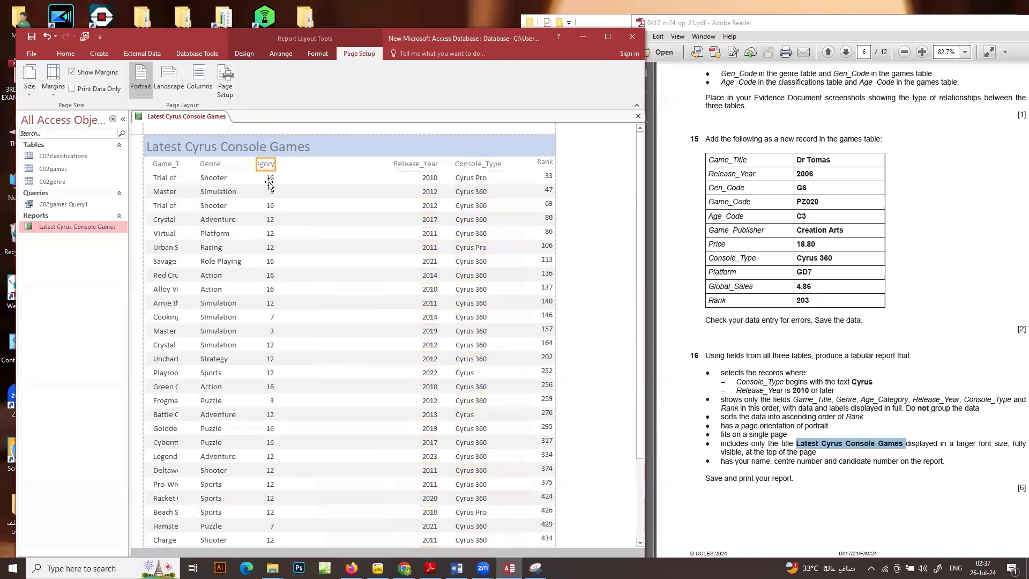
left_click_drag(275, 177, 303, 181)
key("Right")
key("Right")
key("Right")
key("Right")
key("Right")
key("Right")
key("Right")
key("Right")
key("Right")
key("Right")
key("Right")
key("Right")
key("Right")
key("Right")
key("Right")
key("Right")
key("Right")
key("Right")
key("Right")
key("Right")
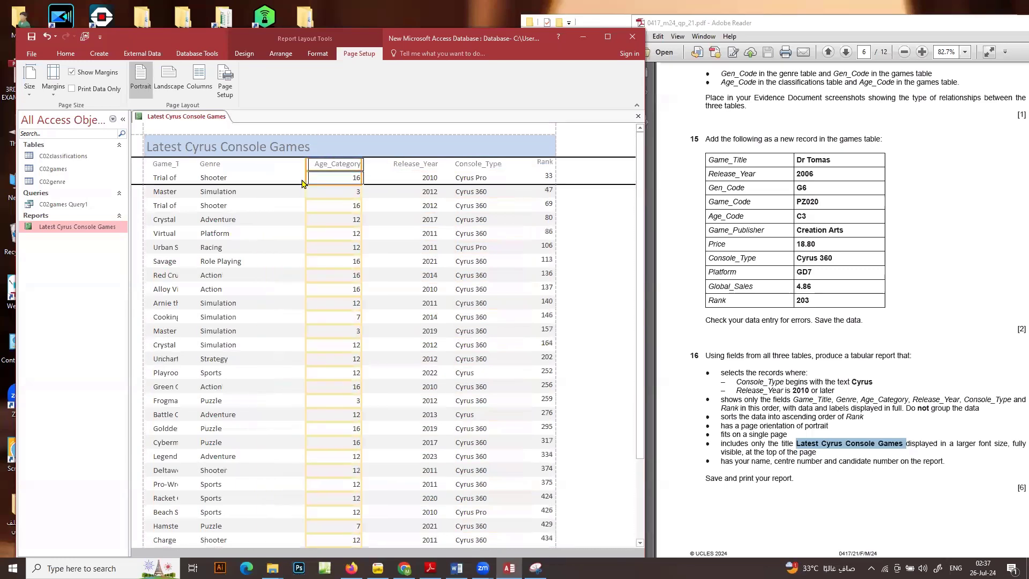
key("Right")
key("Right")
key("Right")
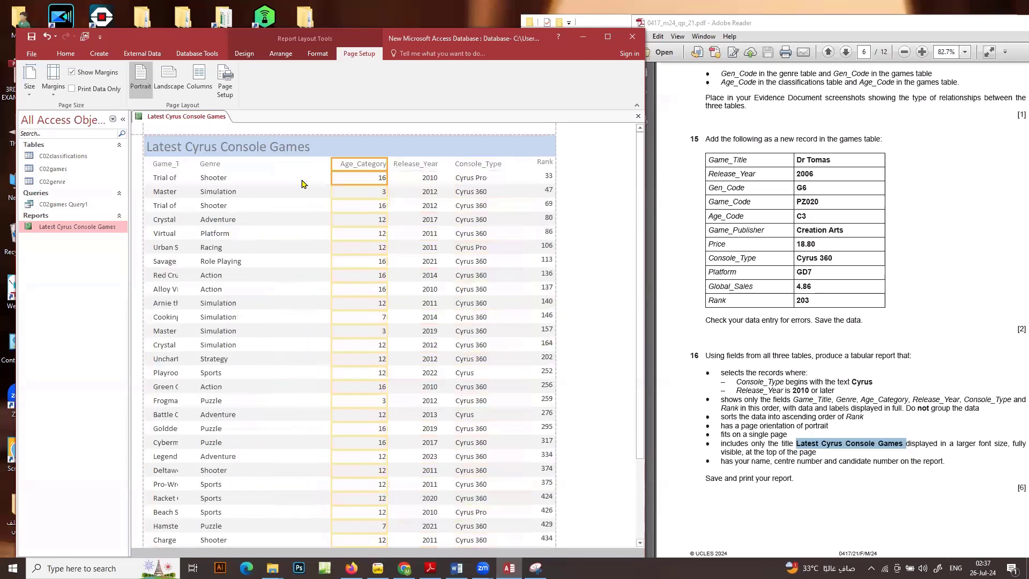
Widen the Genre column with its heading and move it across the empty space up to Age_Category
left_click(209, 163)
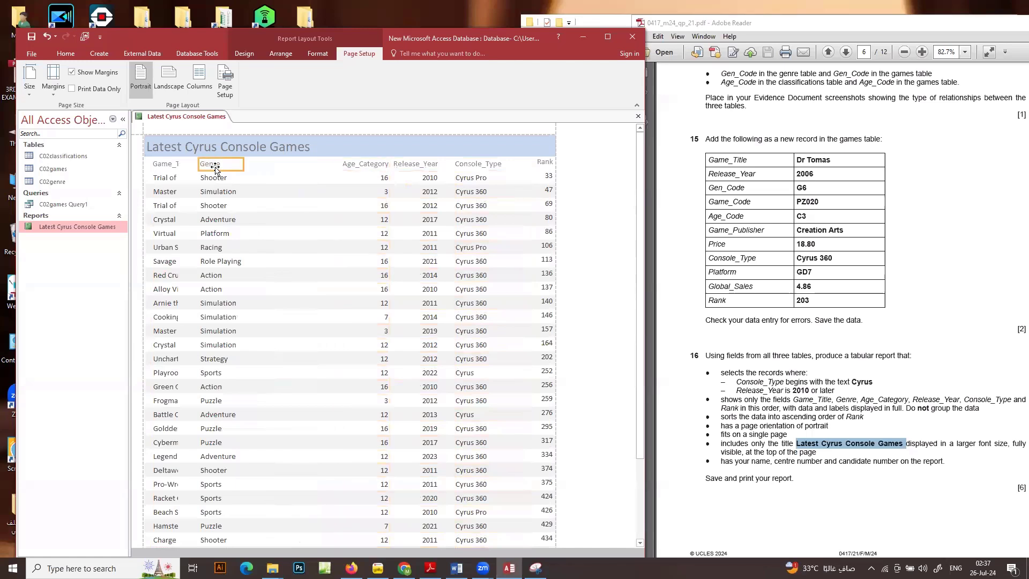
left_click(217, 178, "shift")
left_click_drag(238, 179, 283, 181)
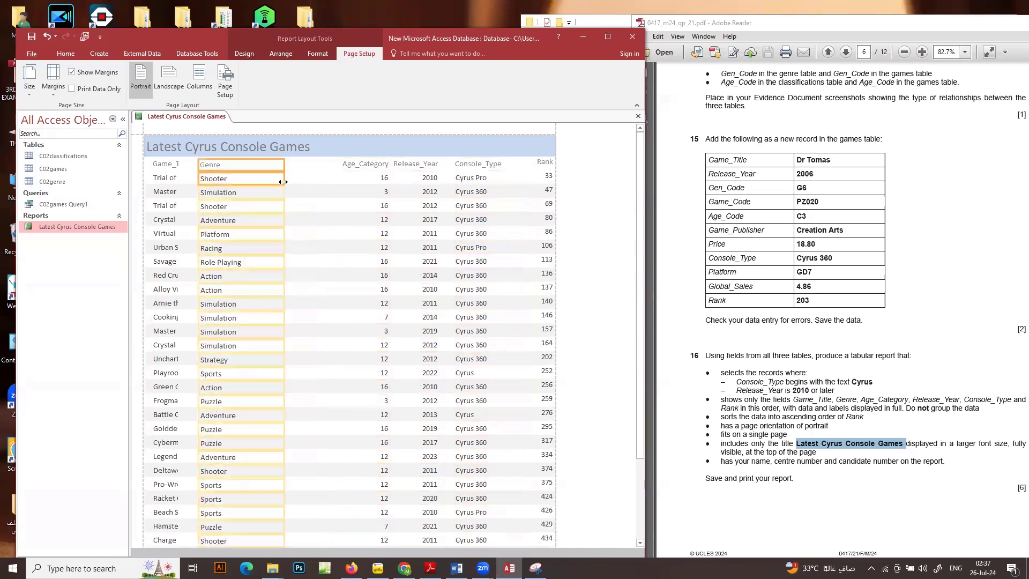
key("Right")
key("Right")
key("Right")
key("Right")
key("Right")
key("Right")
key("Right")
key("Right")
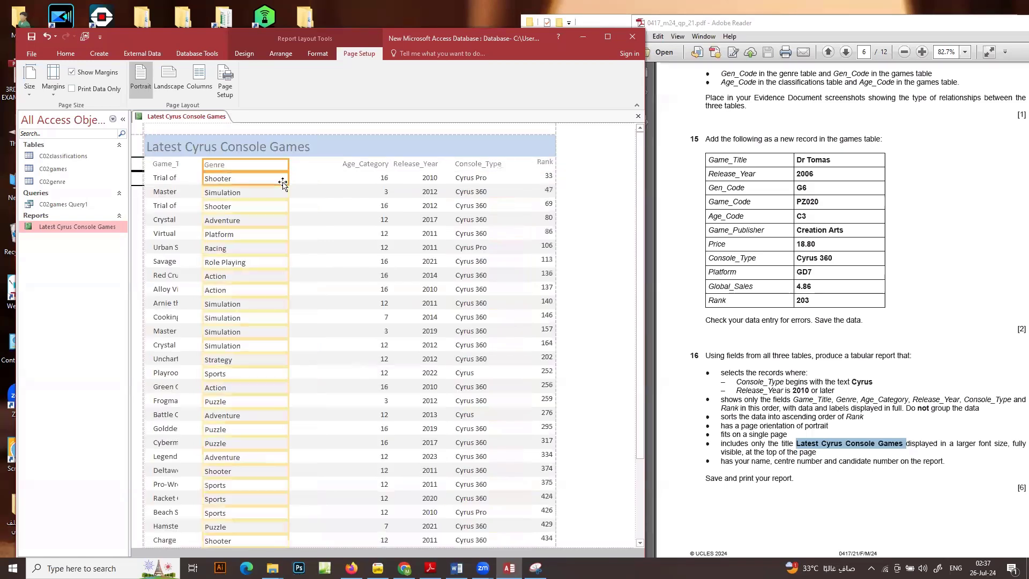
key("Right")
key("Right")
key("Right")
key("Right")
key("Right")
key("Right")
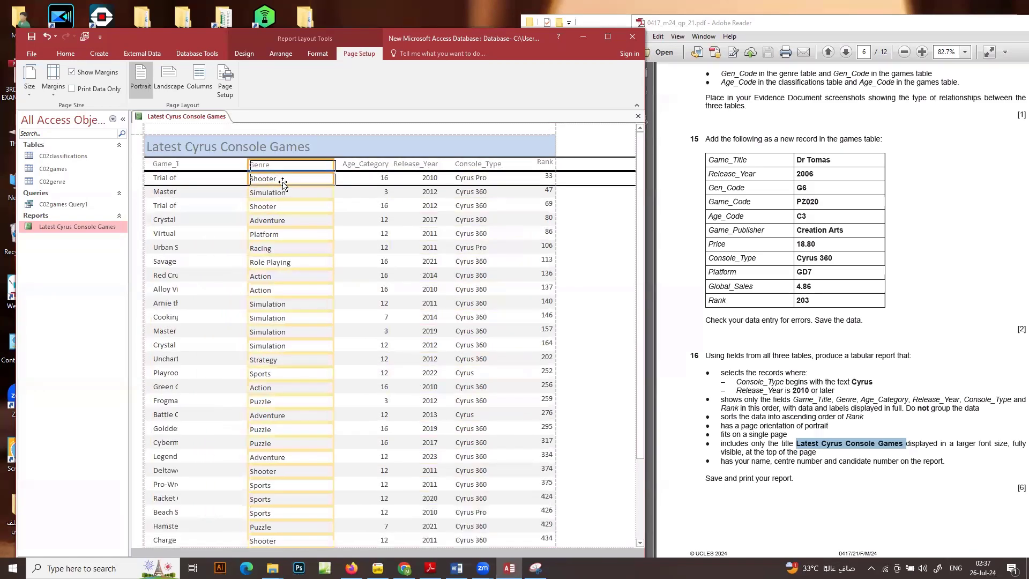
scroll(368, 349, "down", 10)
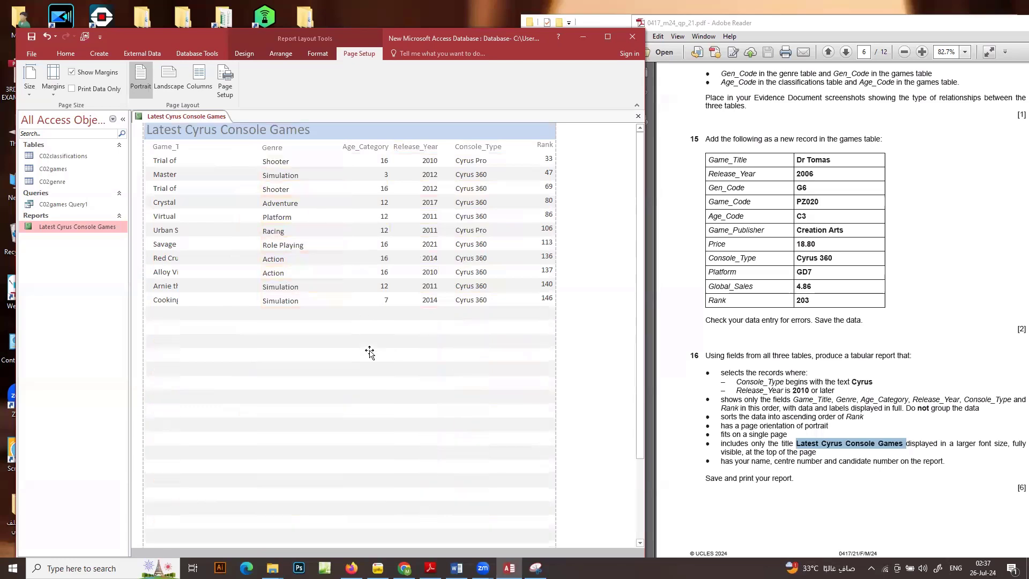
scroll(235, 248, "up", 10)
scroll(234, 248, "up", 1)
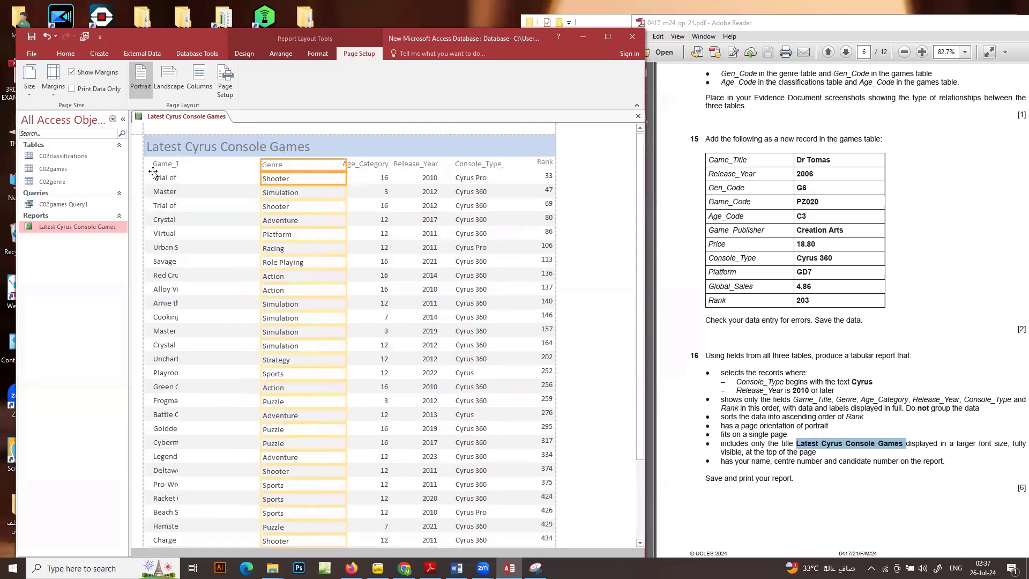
Widen the Game_Title column to reach Genre, narrowing Genre and shifting it closer to Age_Category to make room
left_click(164, 178)
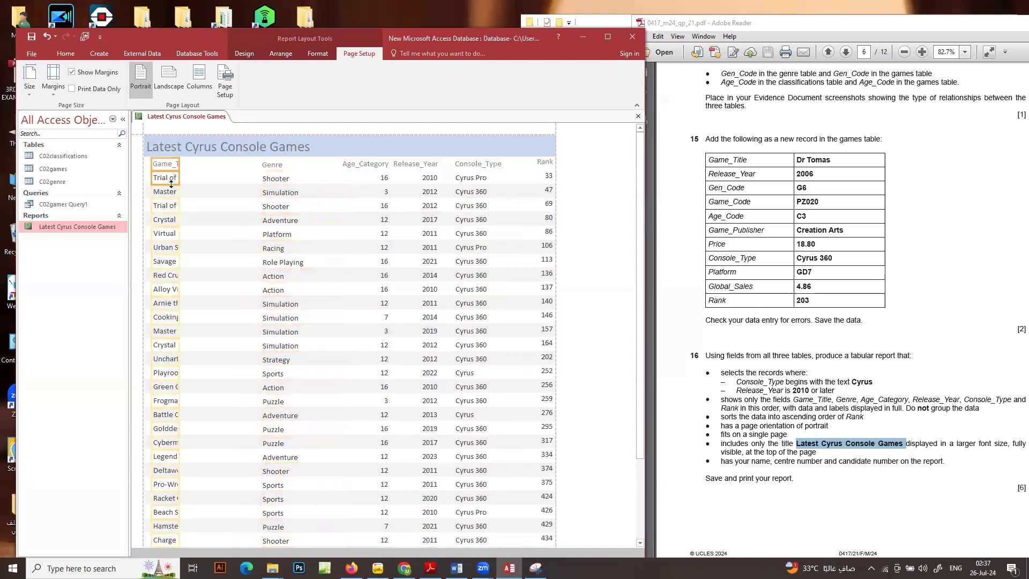
left_click_drag(179, 175, 245, 175)
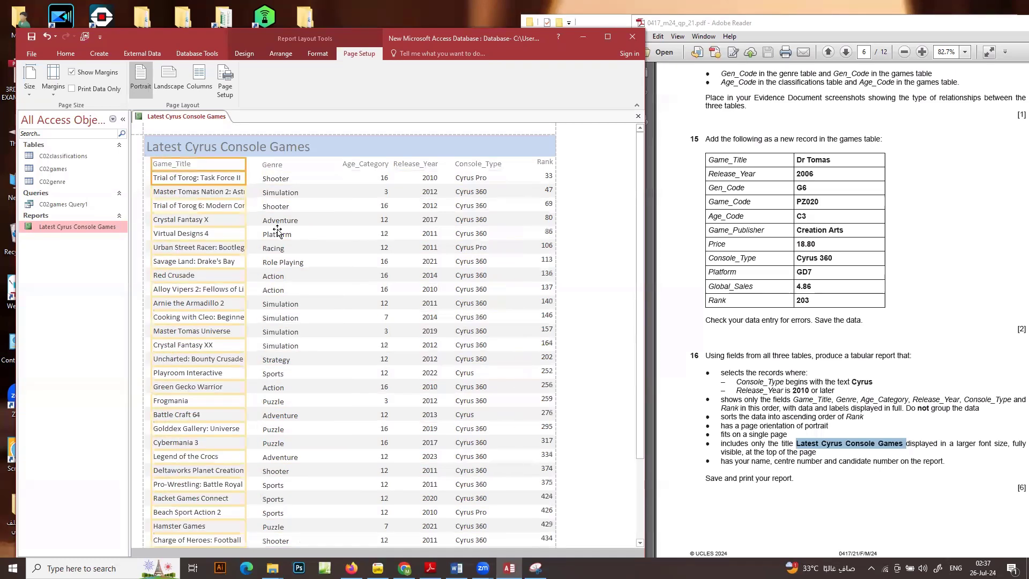
left_click(271, 163)
left_click(270, 180)
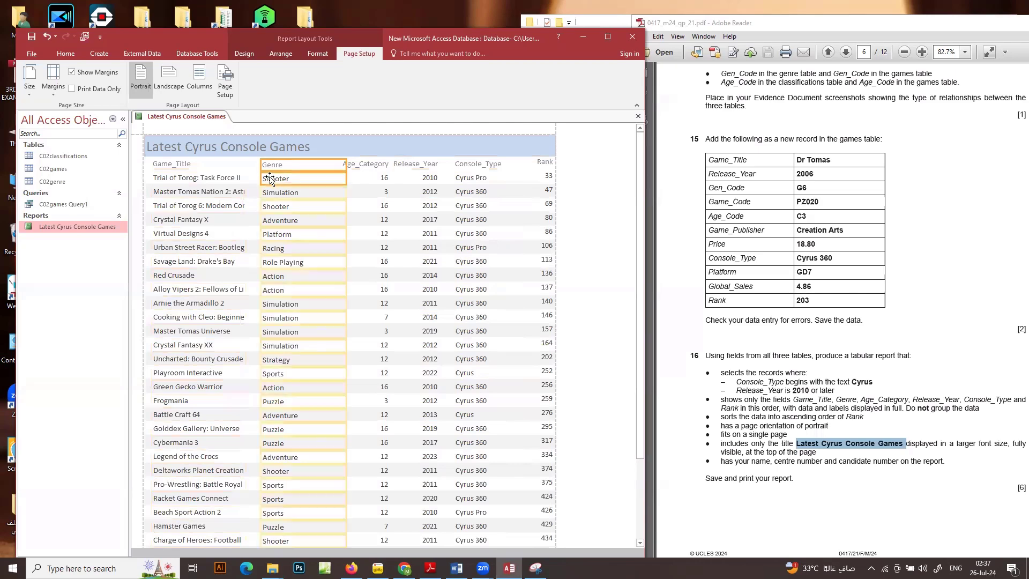
left_click_drag(347, 179, 324, 178)
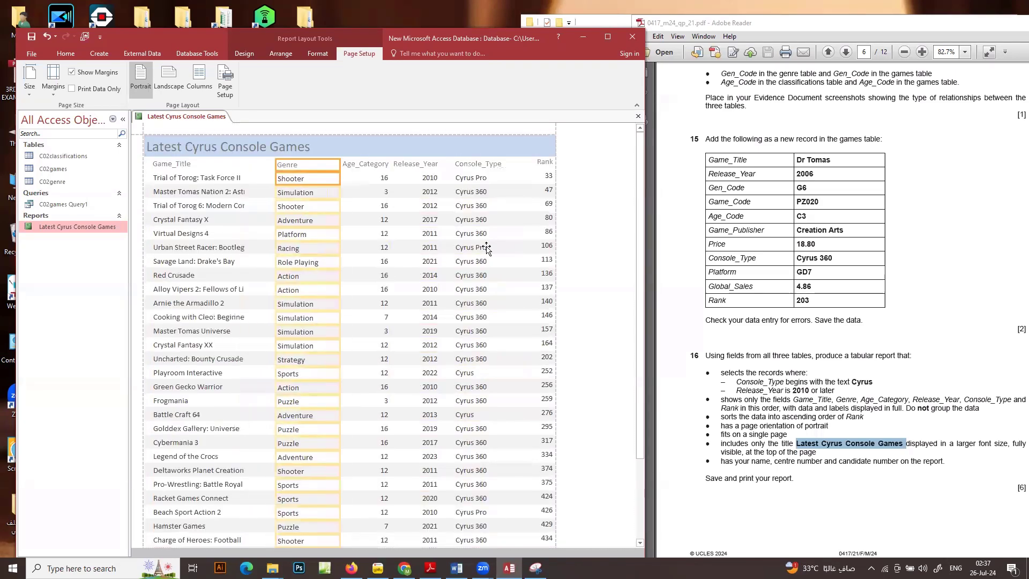
left_click(174, 164)
left_click(193, 180)
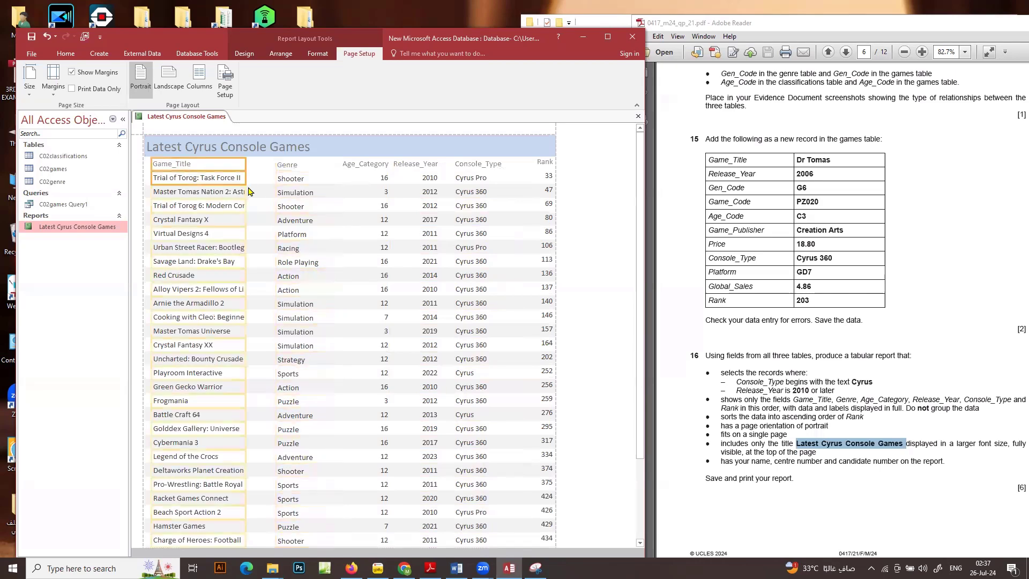
left_click_drag(247, 178, 270, 176)
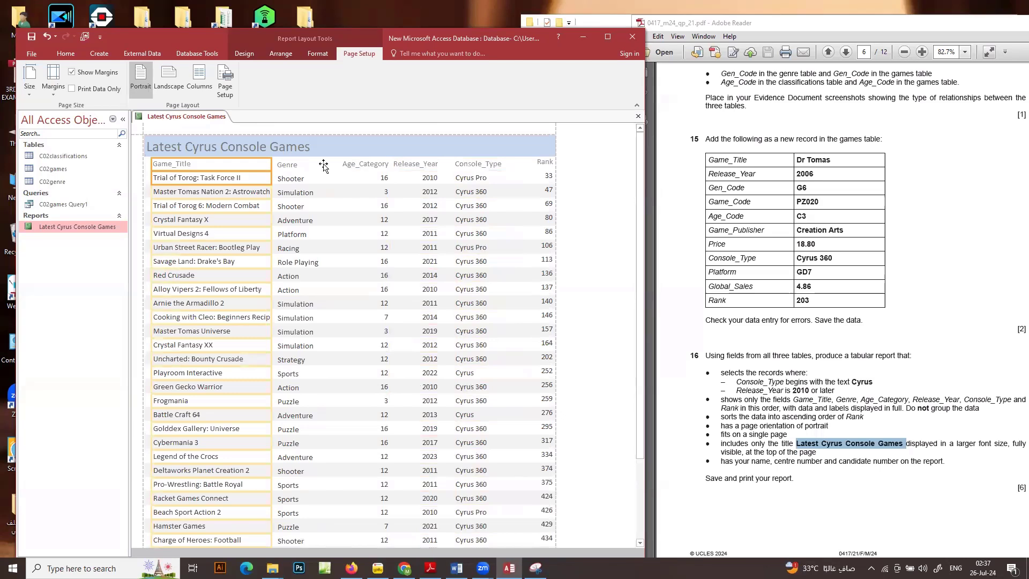
Narrow the Genre column with its heading and shift it up against Age_Category, leaving room beside Game_Title
left_click(294, 164)
left_click(297, 175)
left_click_drag(283, 165, 280, 164)
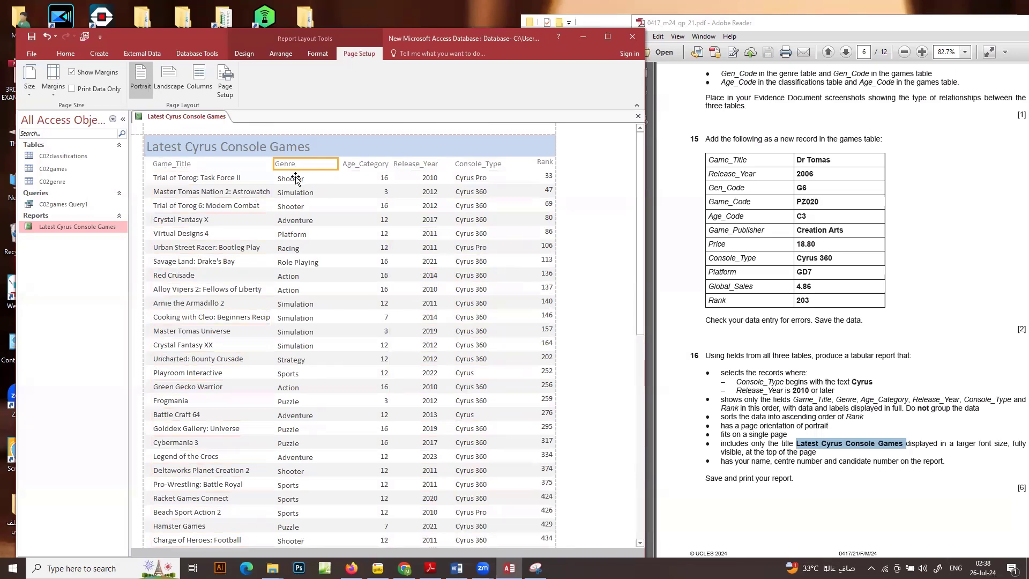
left_click(295, 179)
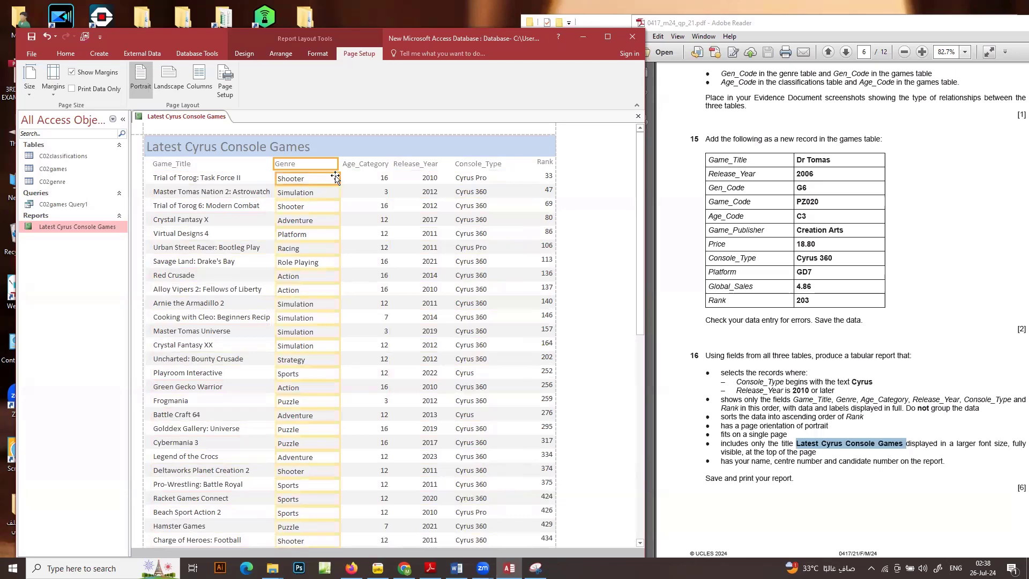
left_click_drag(338, 177, 327, 178)
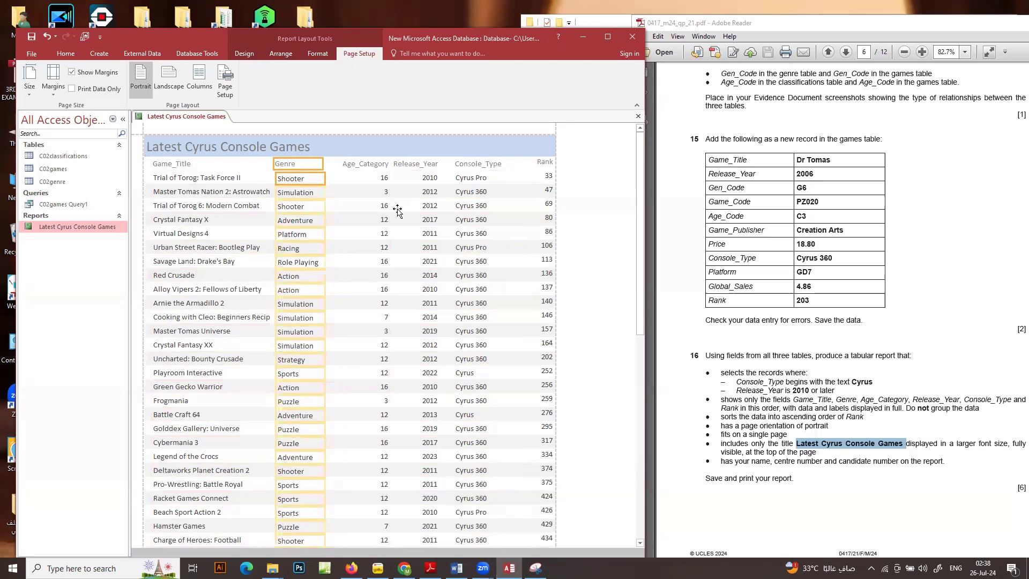
key("Right")
key("Right")
key("Right")
key("Right")
key("Right")
key("Right")
key("Right")
key("Right")
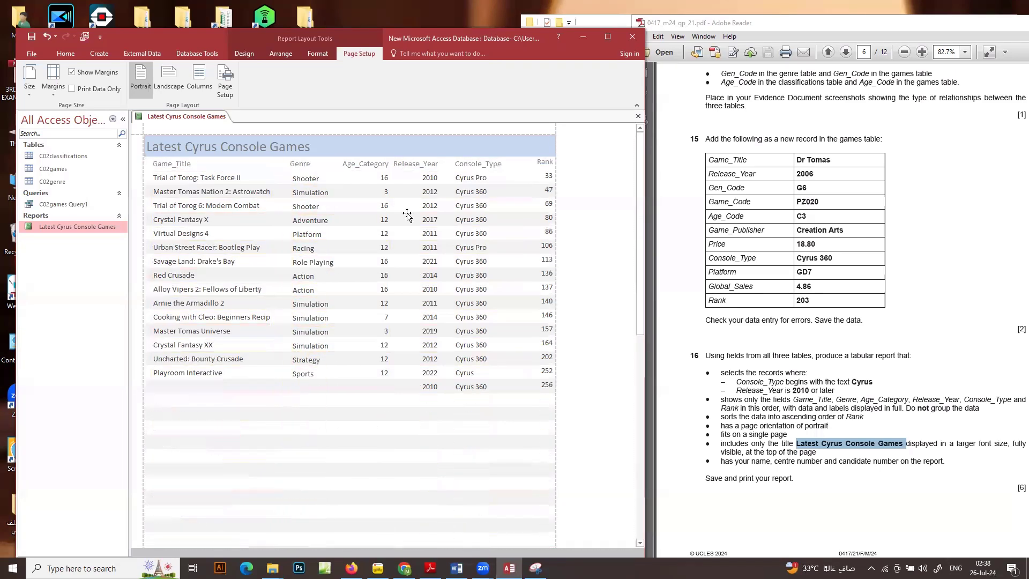
Widen the Game_Title column with its heading until the longest title shows in full, checking the rows down to the page end
left_click(177, 165)
left_click(186, 189)
left_click(176, 167)
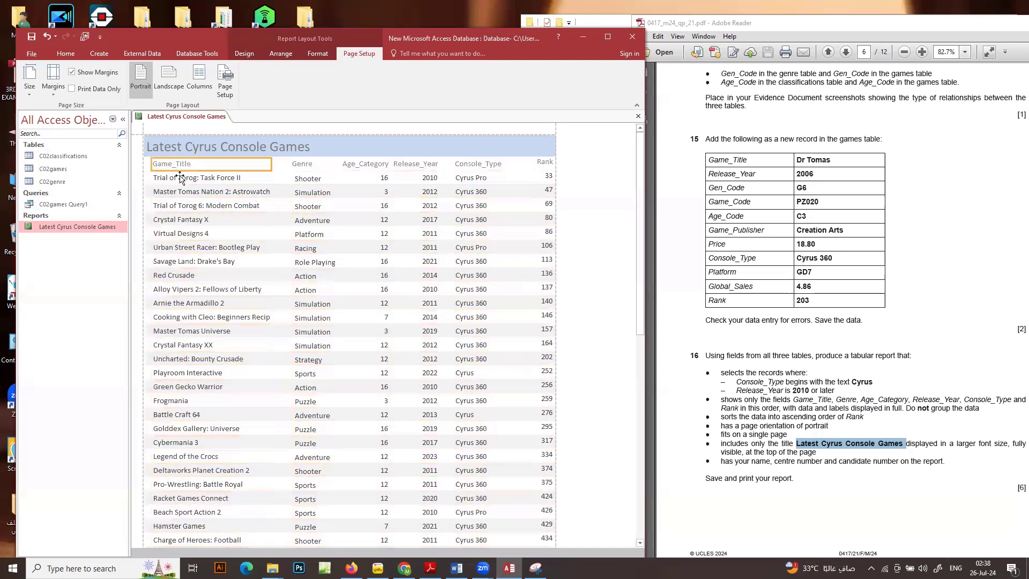
left_click(204, 178, "shift")
left_click_drag(269, 175, 282, 177)
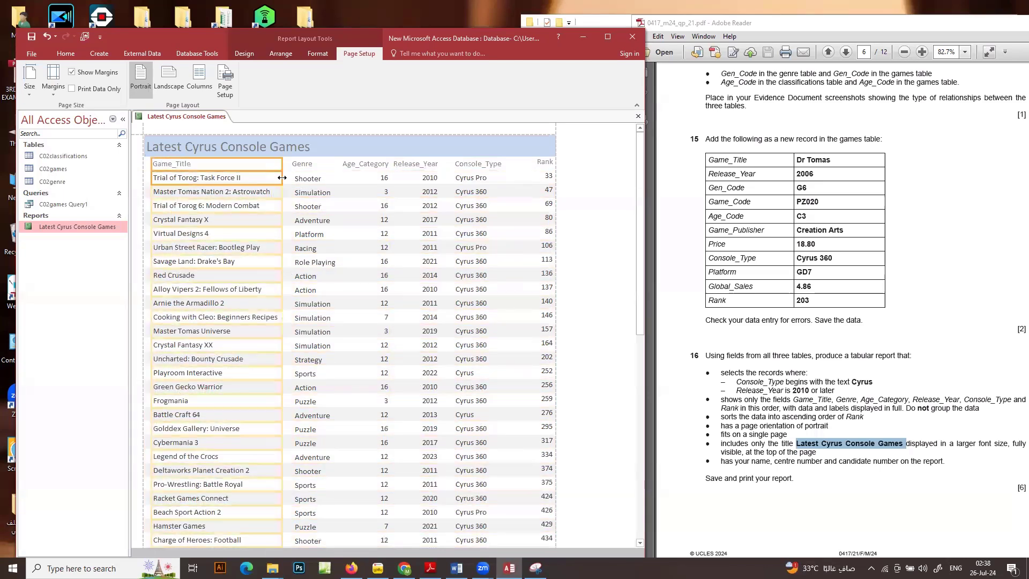
scroll(249, 318, "down", 4)
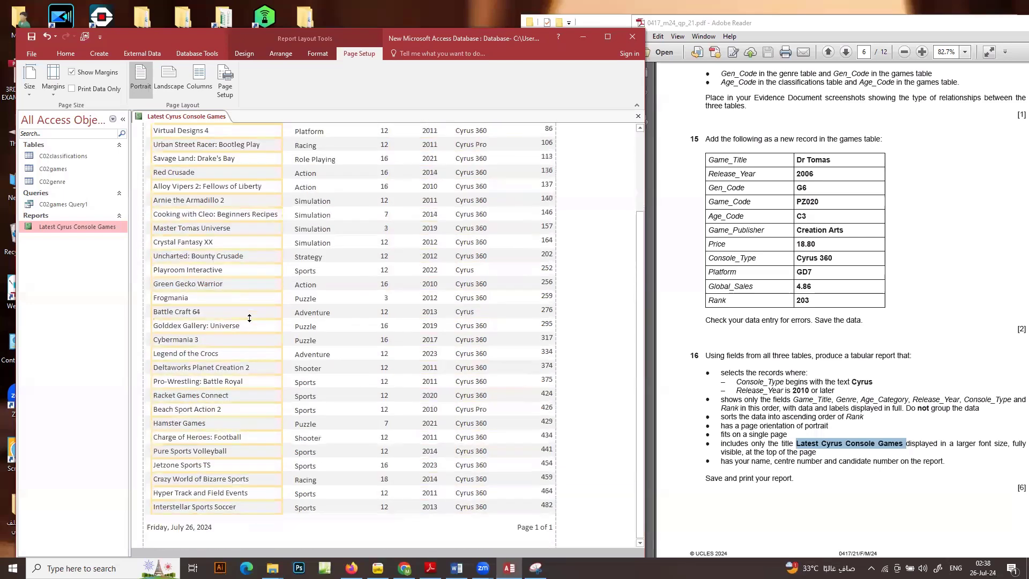
scroll(249, 317, "up", 3)
scroll(249, 320, "up", 1)
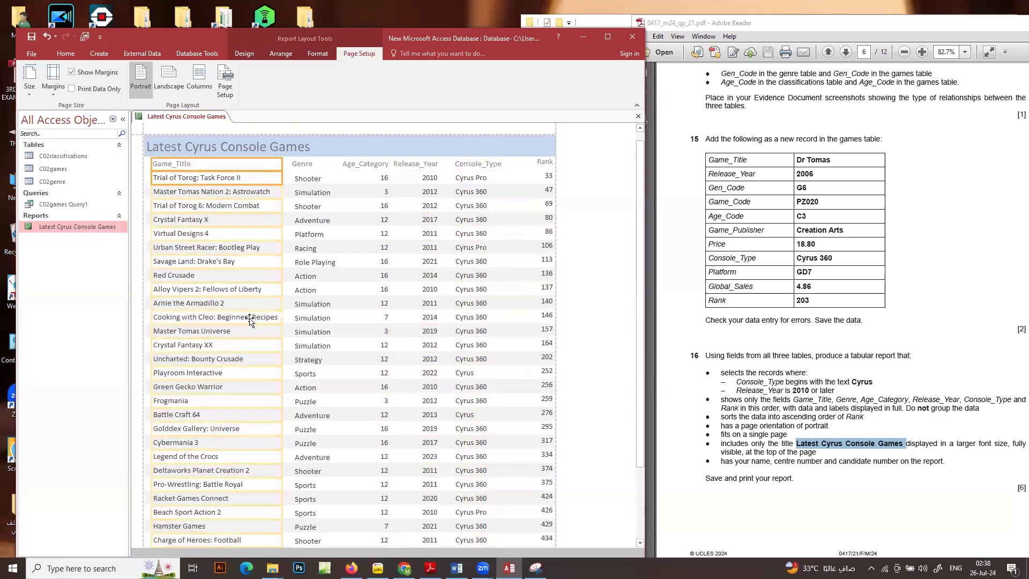
scroll(464, 283, "down", 2)
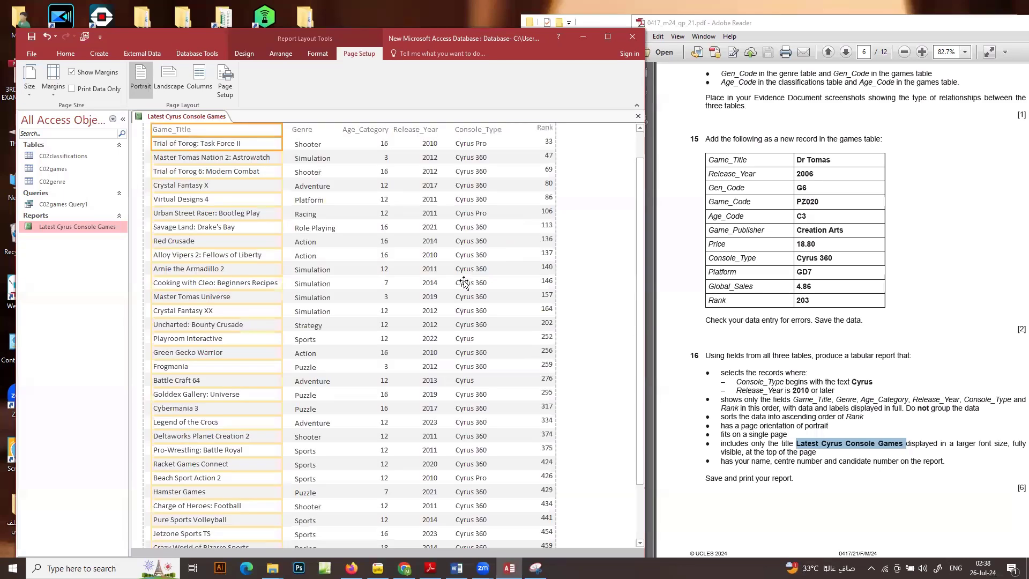
scroll(464, 282, "up", 2)
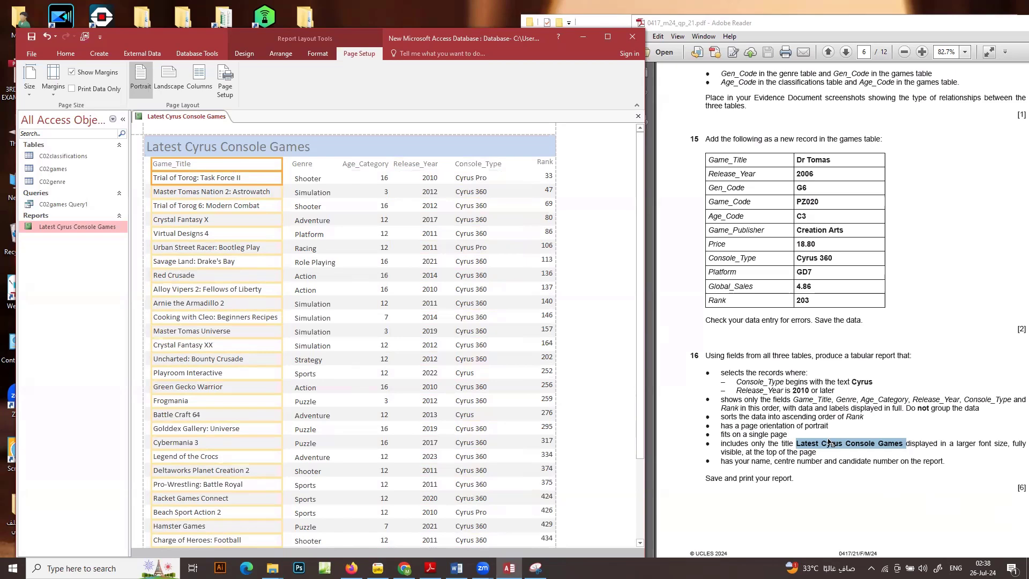
Open the Latest Cyrus Console Games report in Design View and extend the Report Footer section to make room for a label
scroll(826, 439, "down", 1)
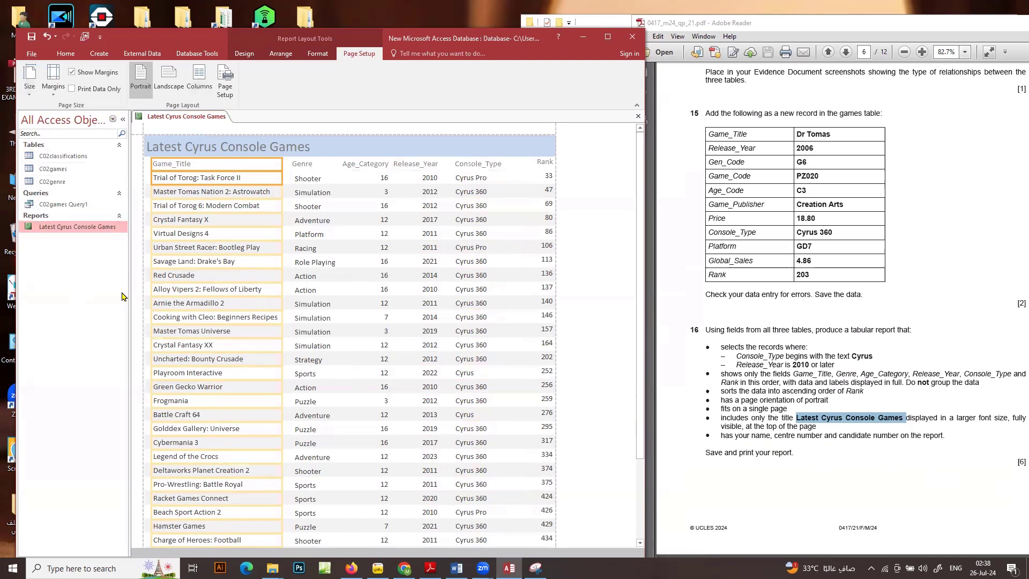
right_click(88, 229)
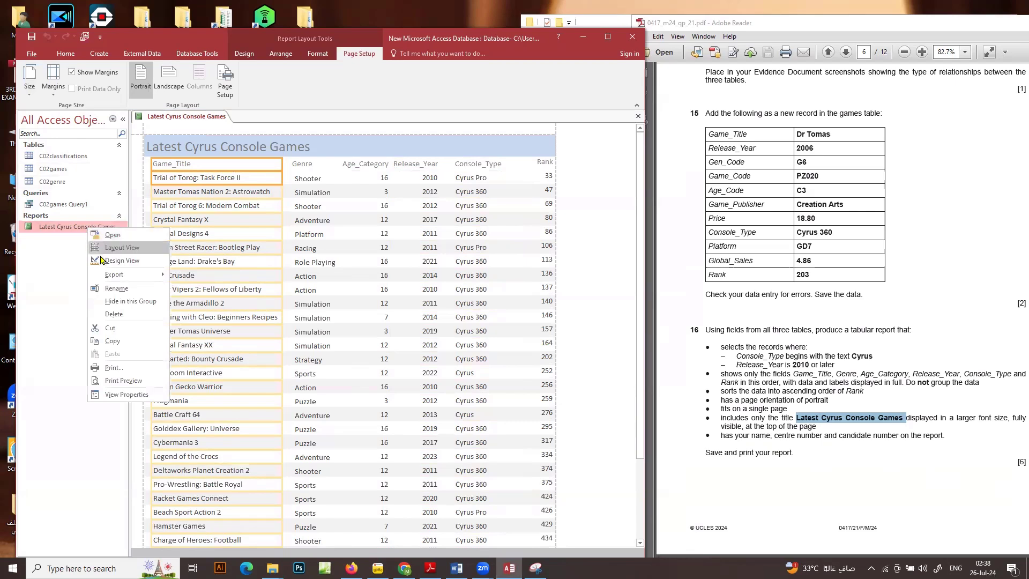
left_click(122, 261)
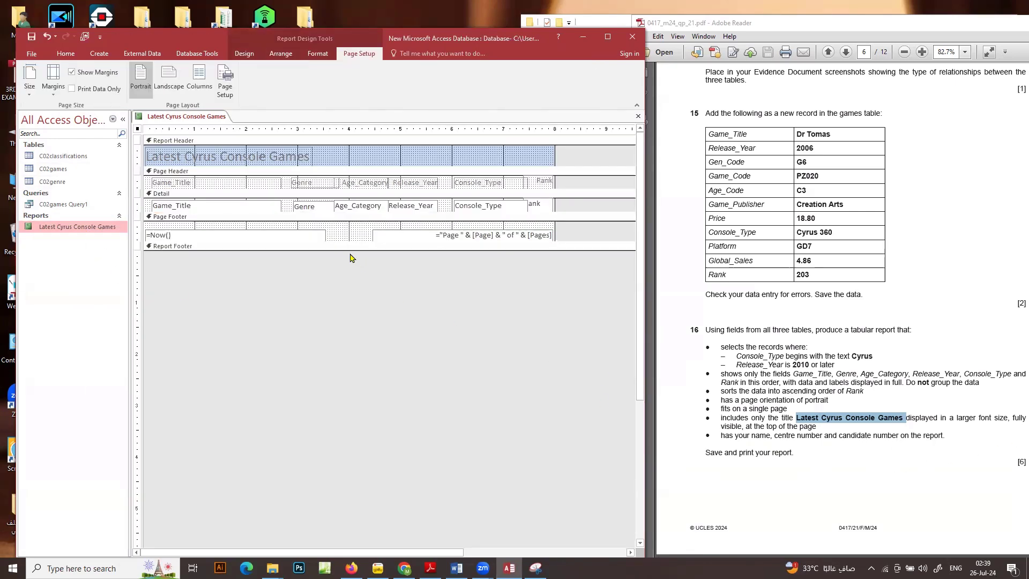
left_click_drag(345, 250, 345, 276)
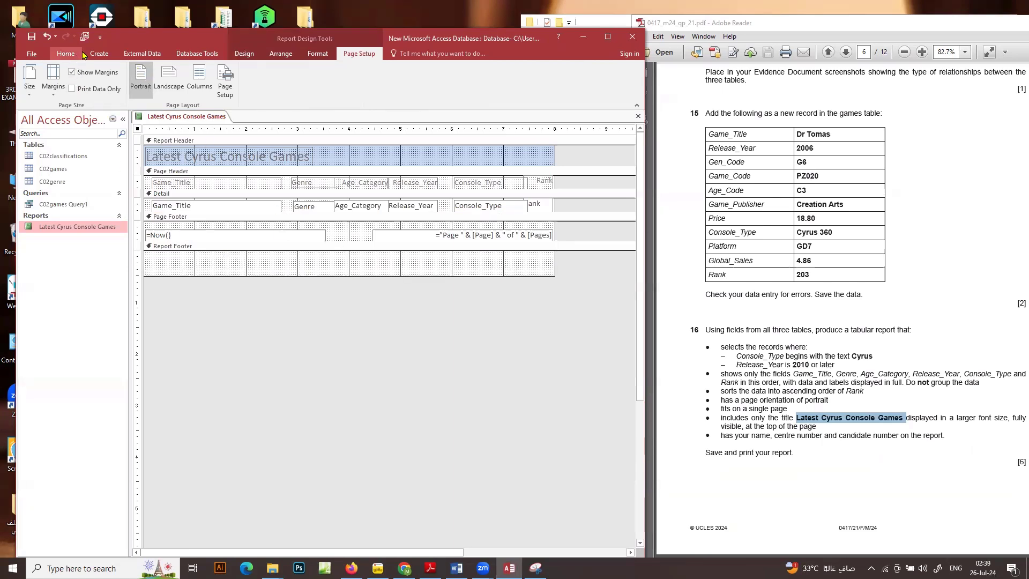
Add a label in the Report Footer containing the candidate's name, centre number and candidate number
left_click(244, 54)
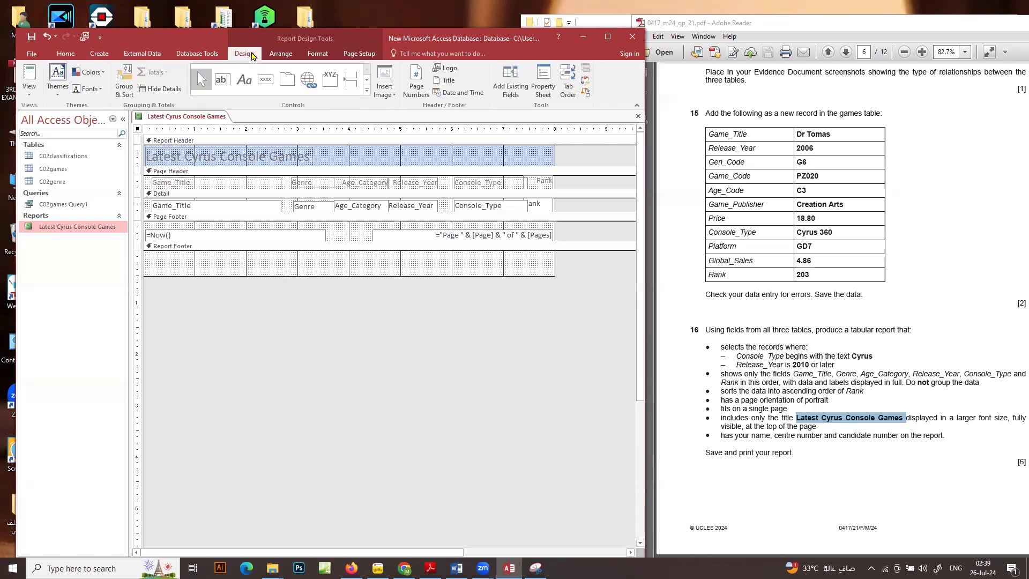
left_click(243, 79)
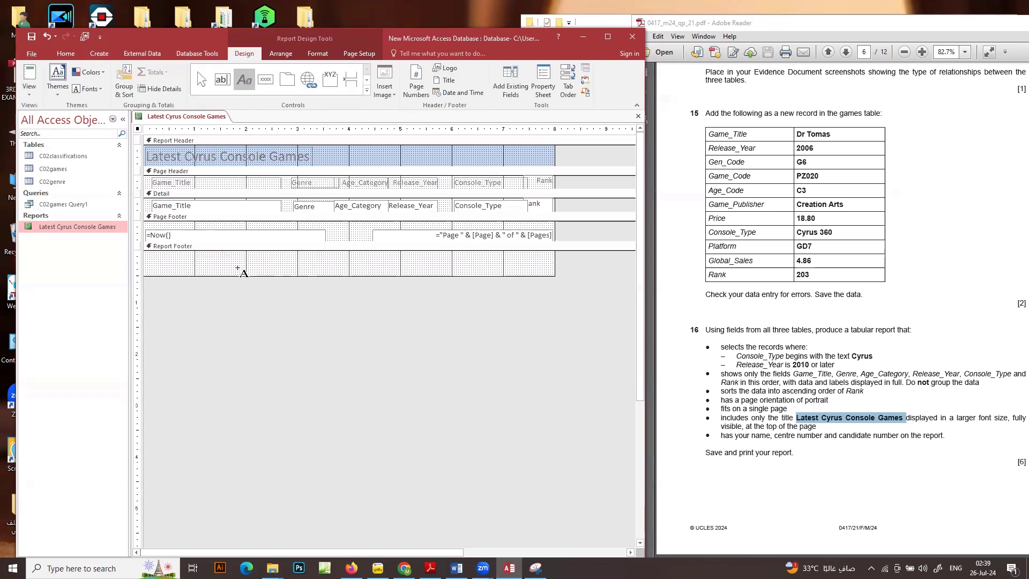
left_click_drag(222, 256, 370, 274)
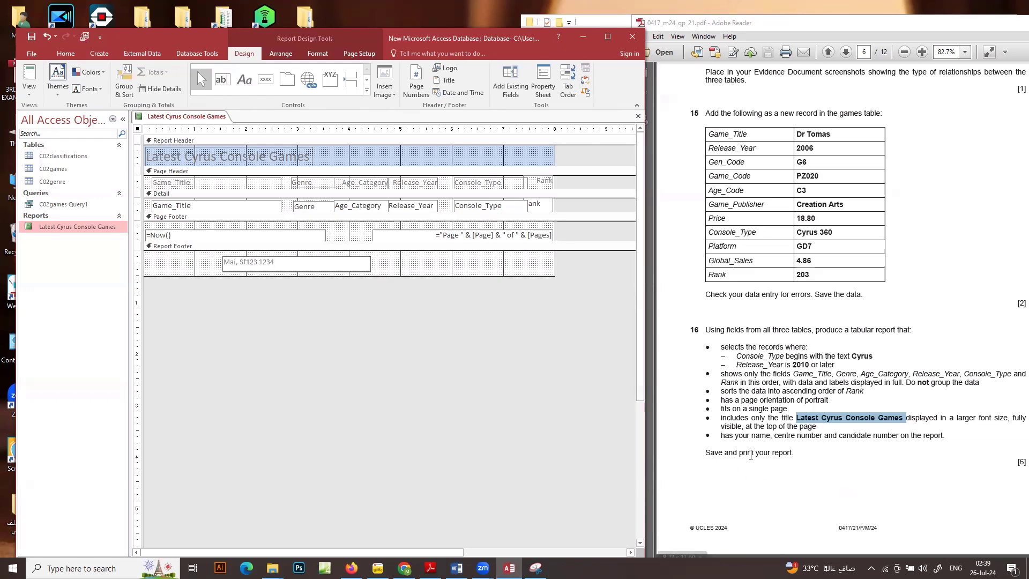
left_click(330, 365)
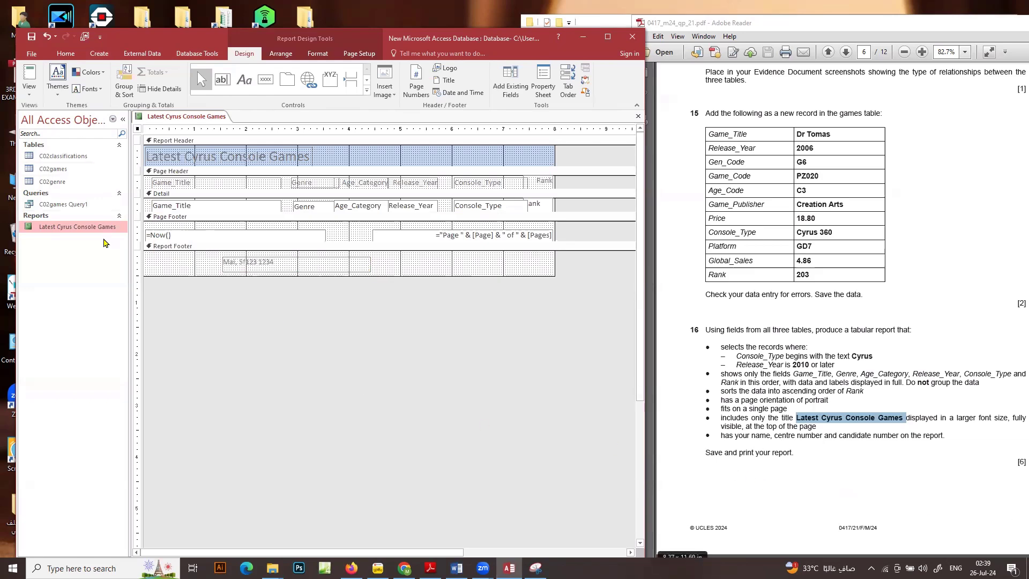
View the finished Latest Cyrus Console Games report down to its footer, and save and close it
double_click(102, 227)
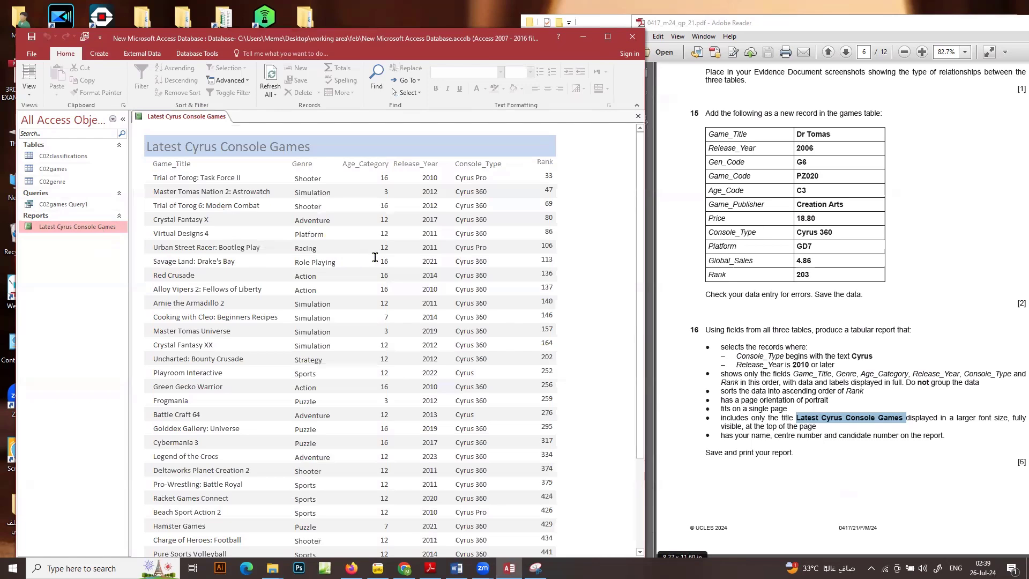
scroll(385, 260, "down", 3)
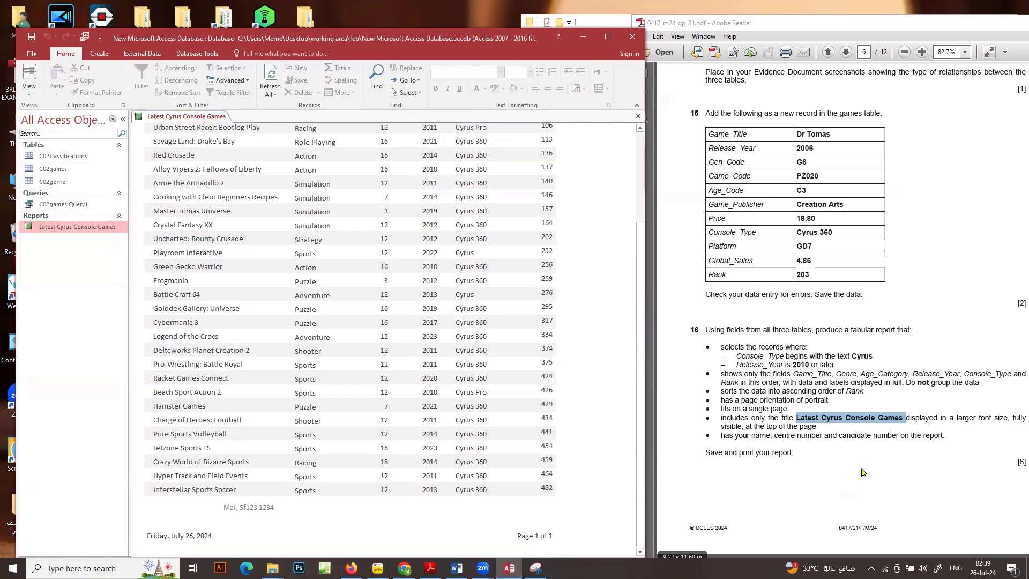
scroll(794, 430, "down", 6)
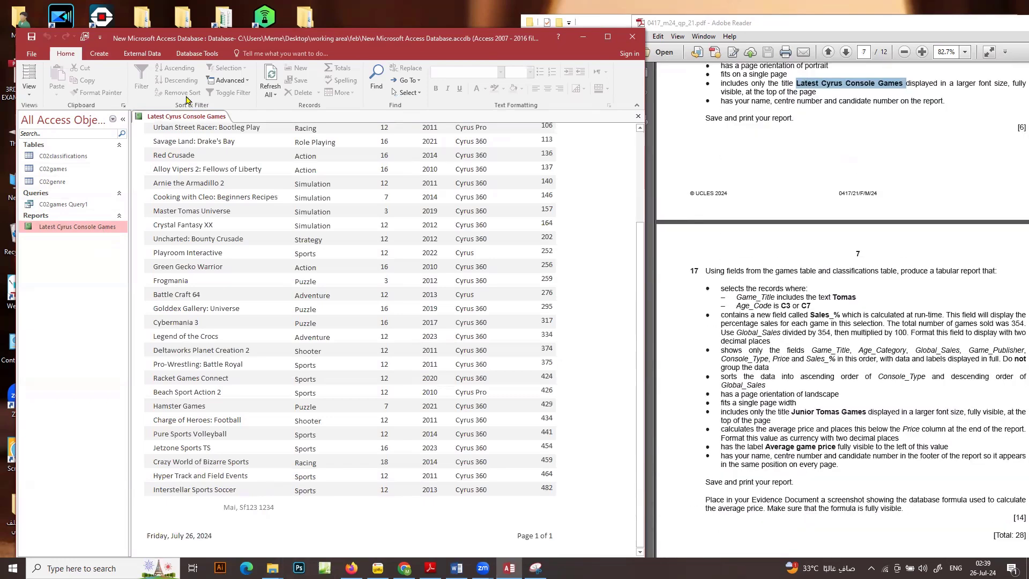
right_click(183, 117)
left_click(191, 121)
right_click(202, 117)
left_click(214, 137)
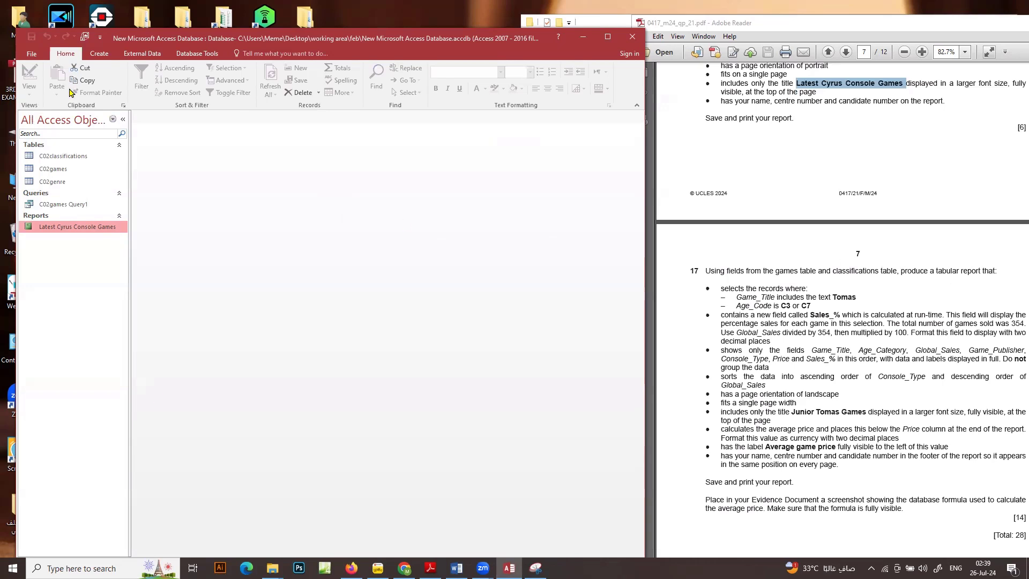
Start a new query with the Simple Query Wizard and add Game_Title and Age_Code from the C02games table
left_click(99, 53)
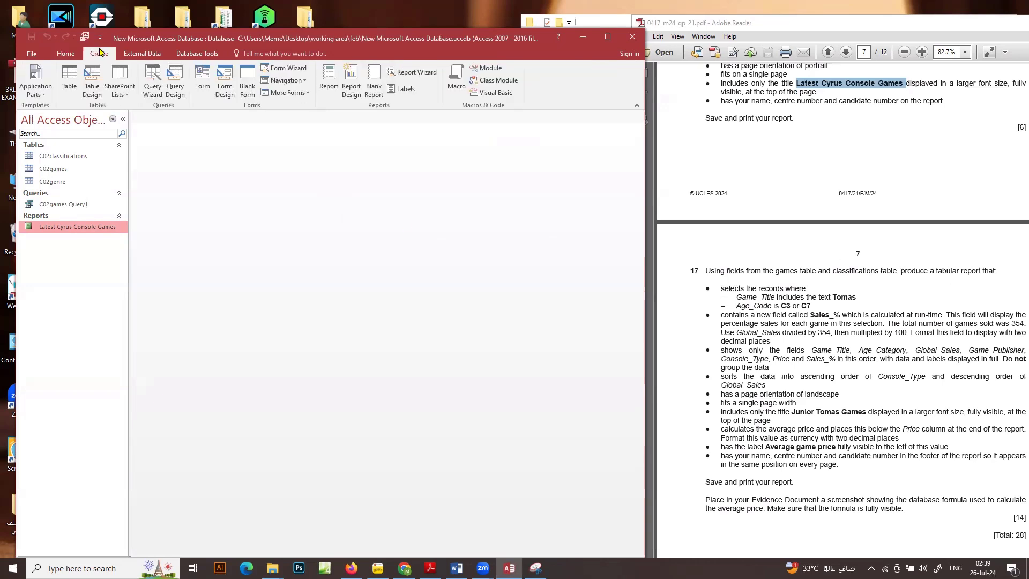
left_click(153, 86)
left_click(369, 335)
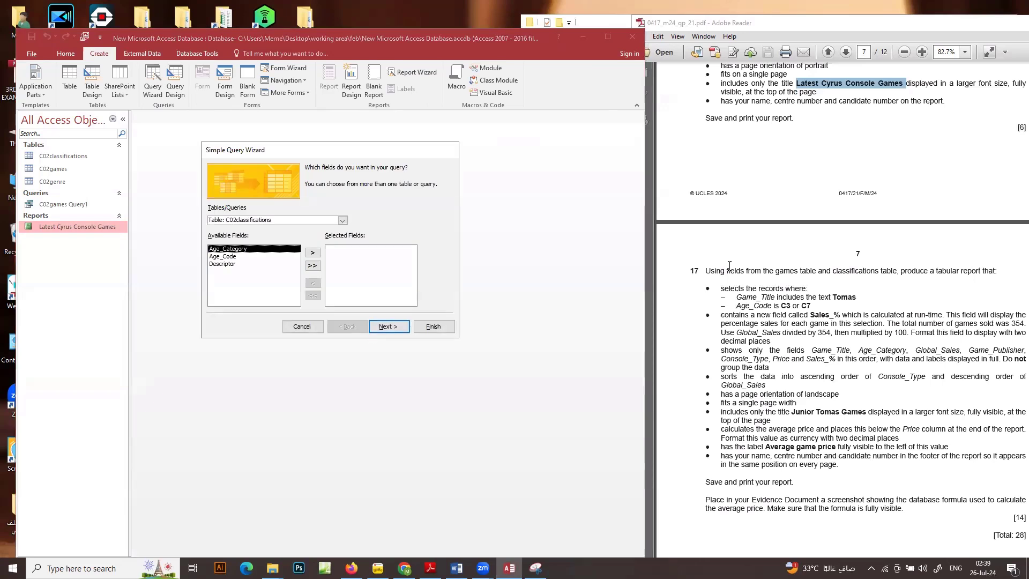
left_click(343, 221)
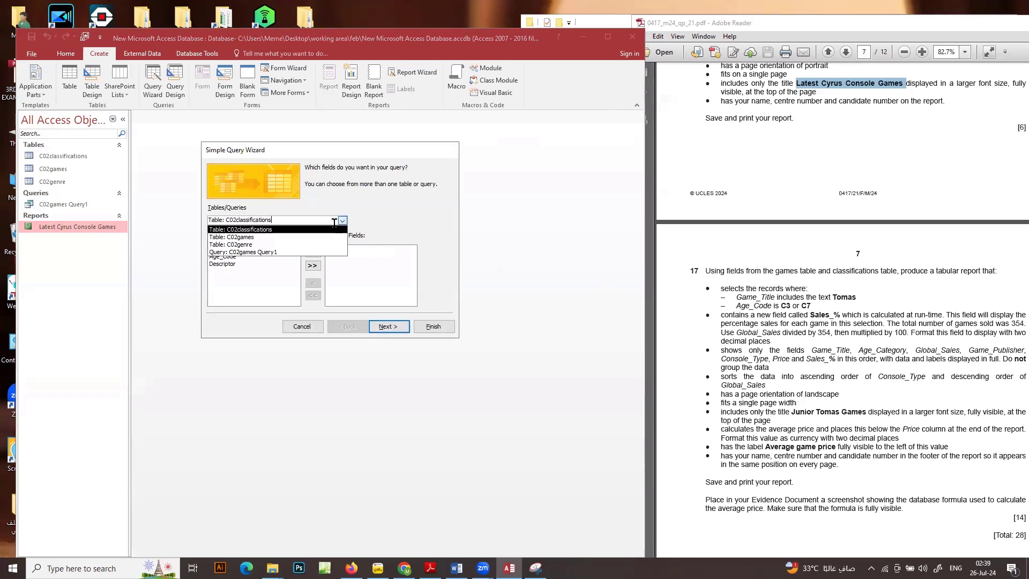
left_click(317, 237)
left_click(312, 252)
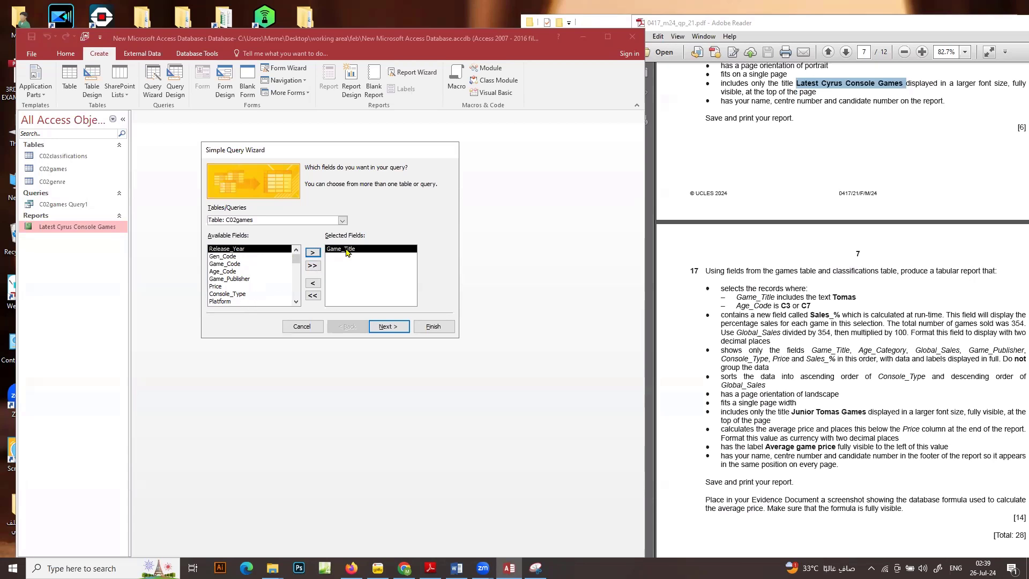
double_click(212, 271)
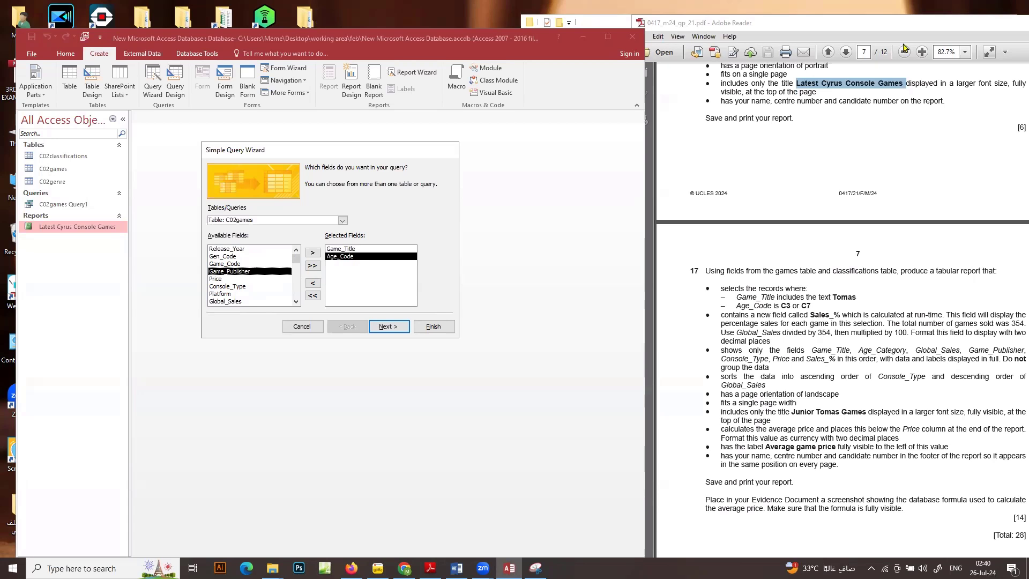
Bring the question 17 text fully into view and add Age_Category from the C02classifications table to the query
left_click_drag(905, 30, 866, 35)
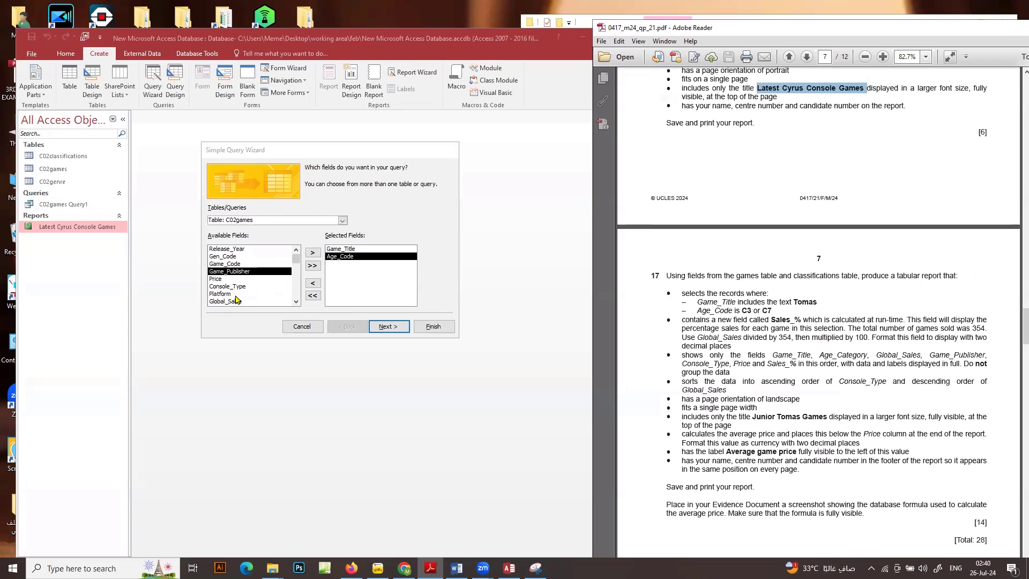
left_click(340, 221)
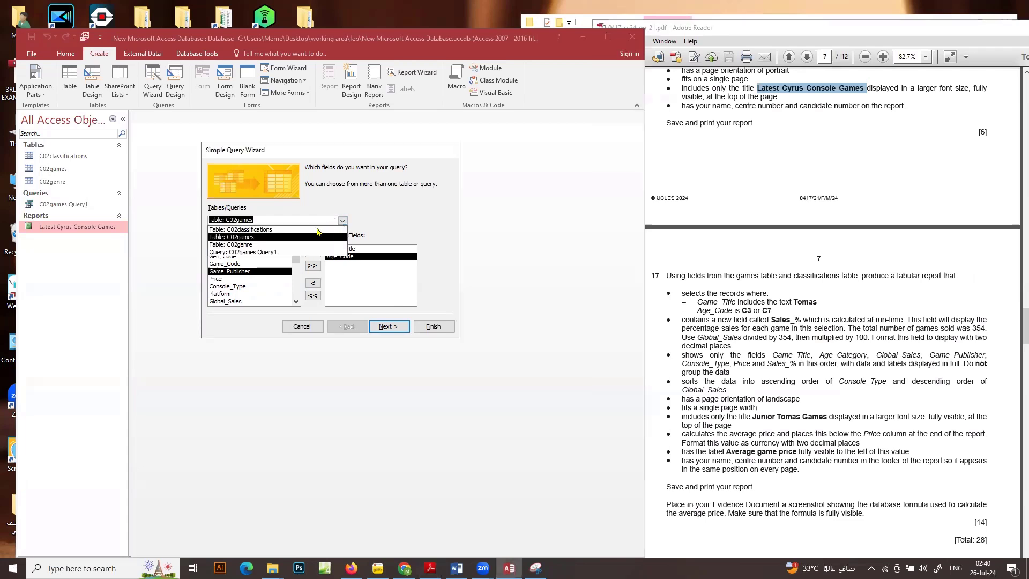
left_click(294, 245)
left_click(341, 220)
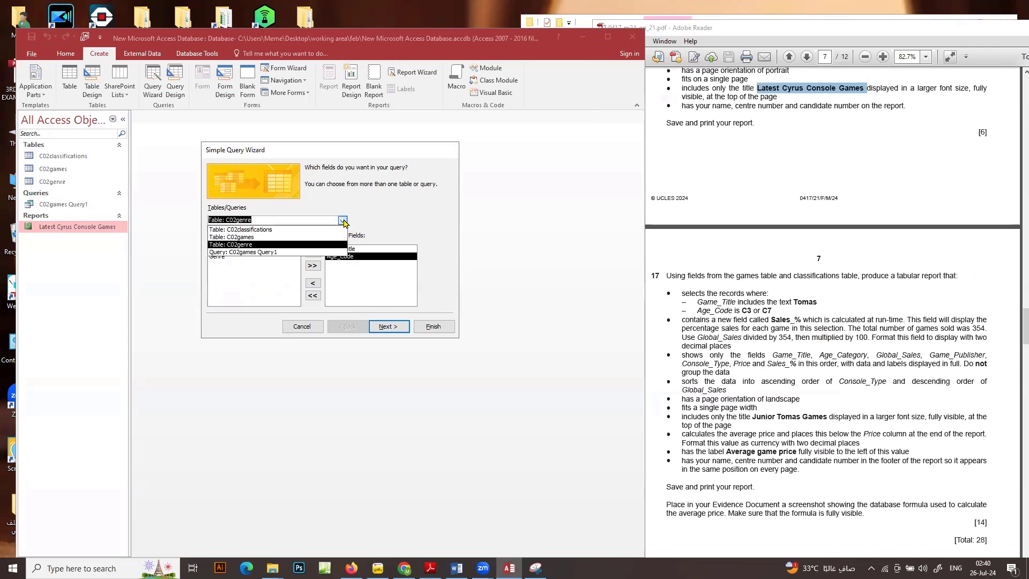
left_click(252, 232)
double_click(245, 249)
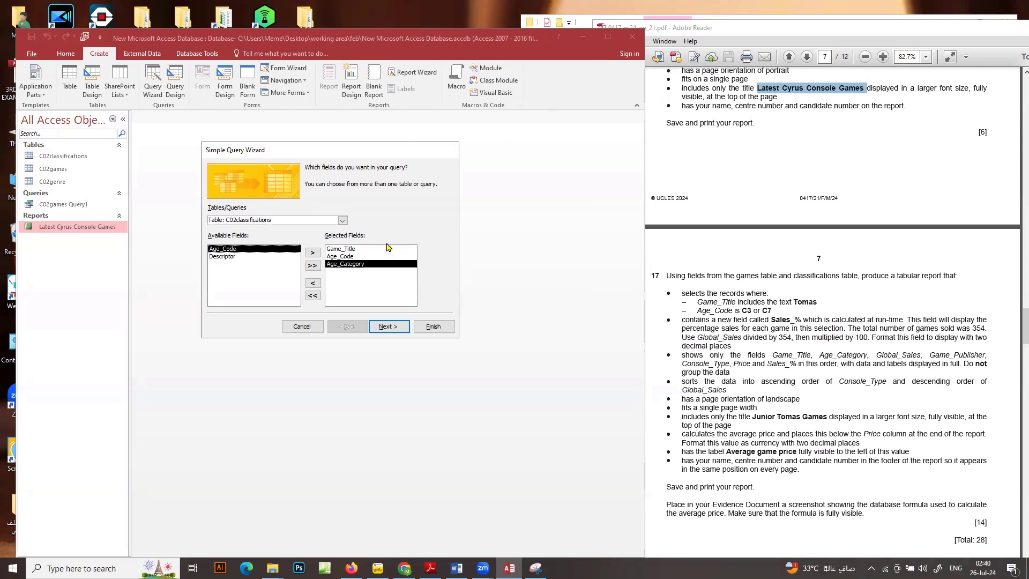
Add Global_Sales, Game_Publisher, Console_Type and Price from the C02games table to the query's selected fields, in that order
left_click(343, 221)
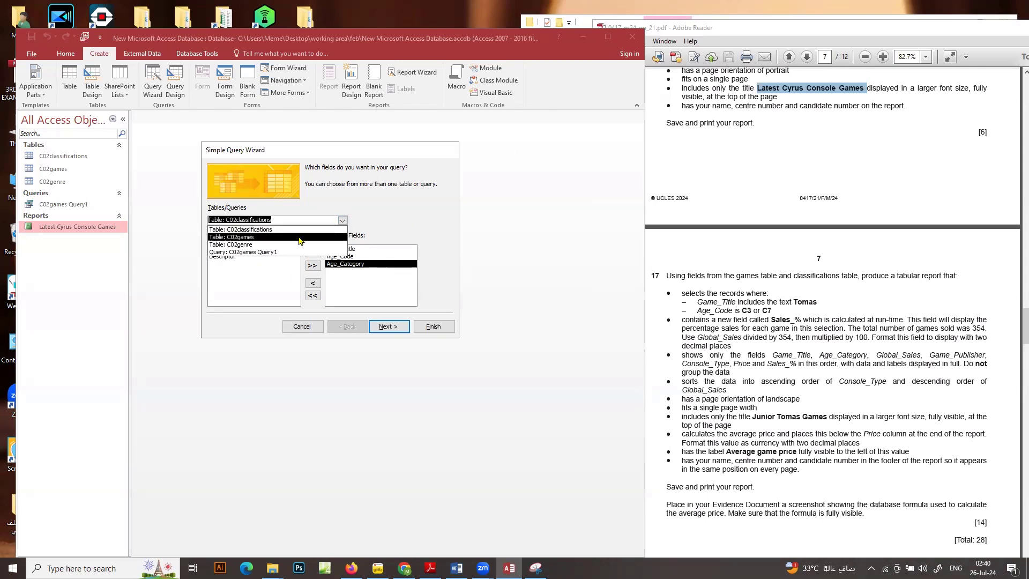
left_click(300, 237)
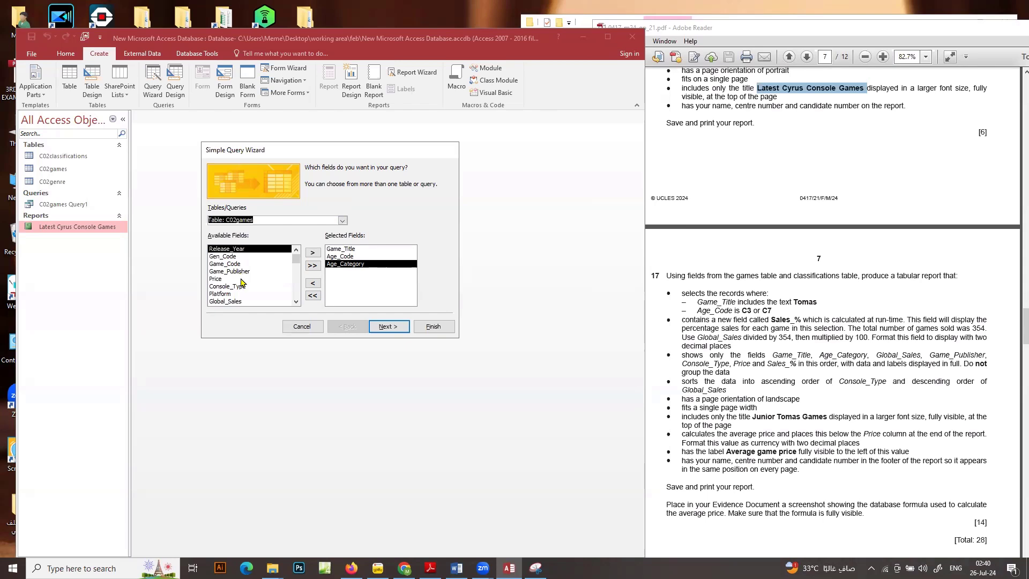
double_click(237, 301)
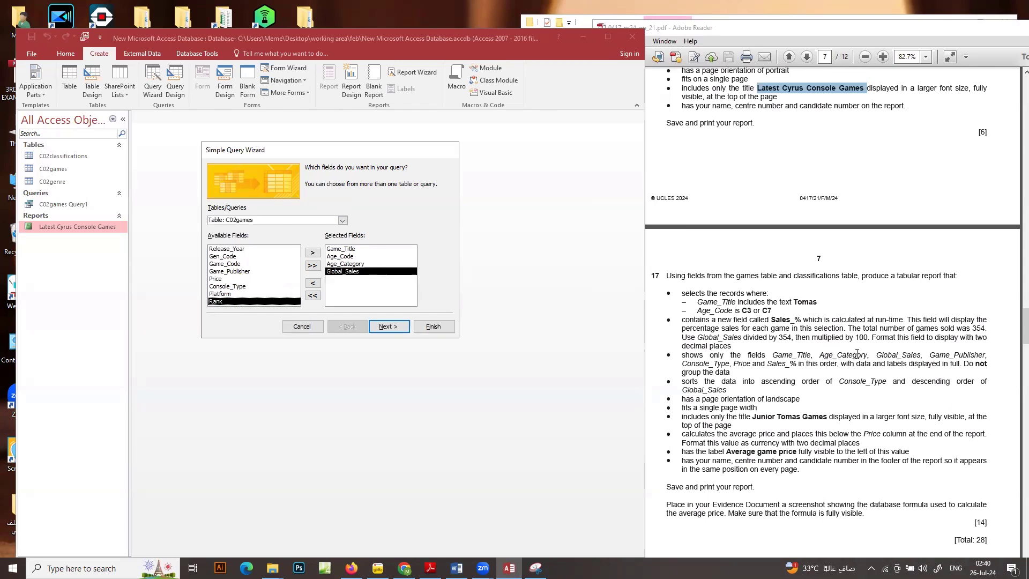
double_click(231, 271)
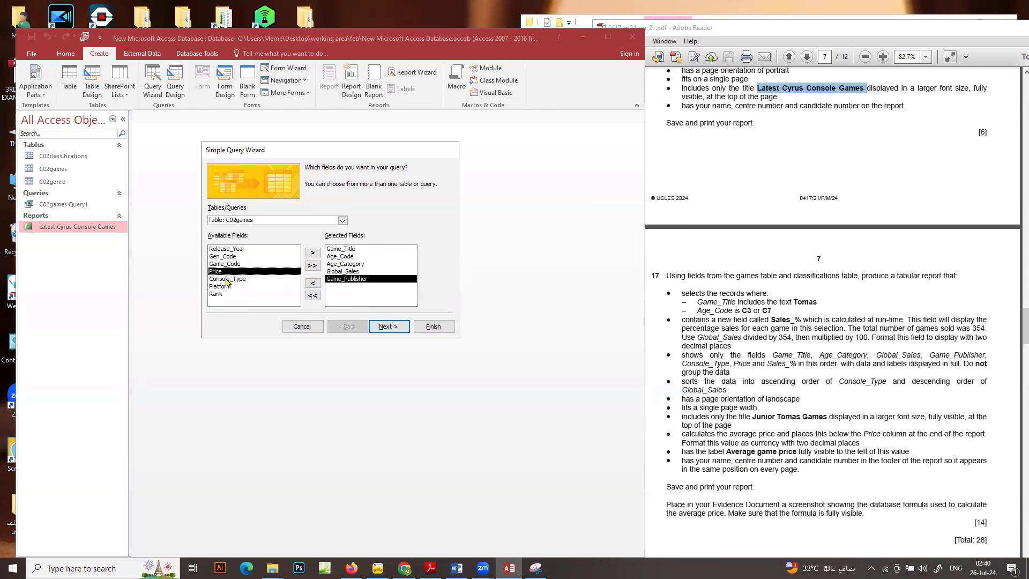
double_click(229, 279)
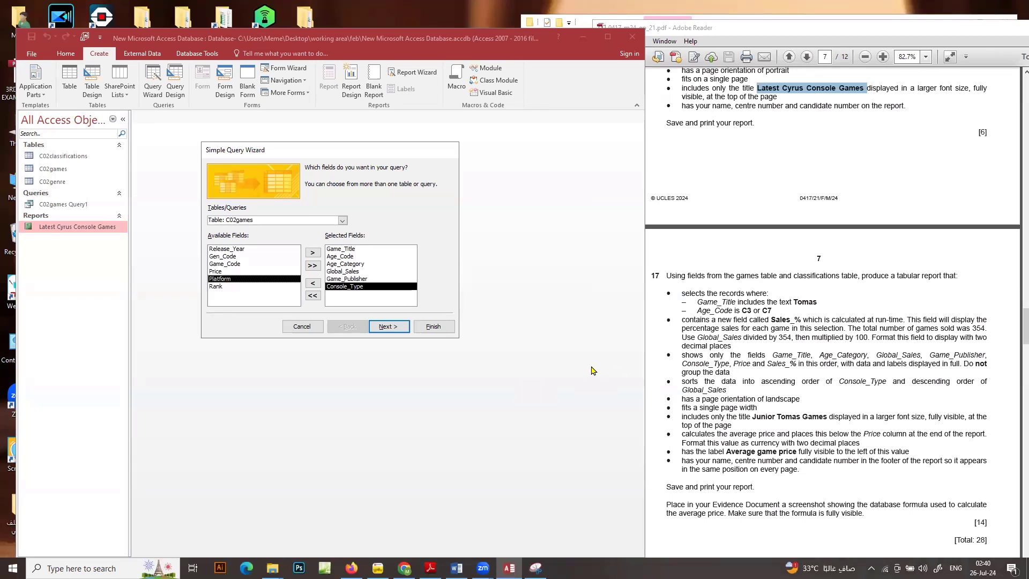
double_click(214, 271)
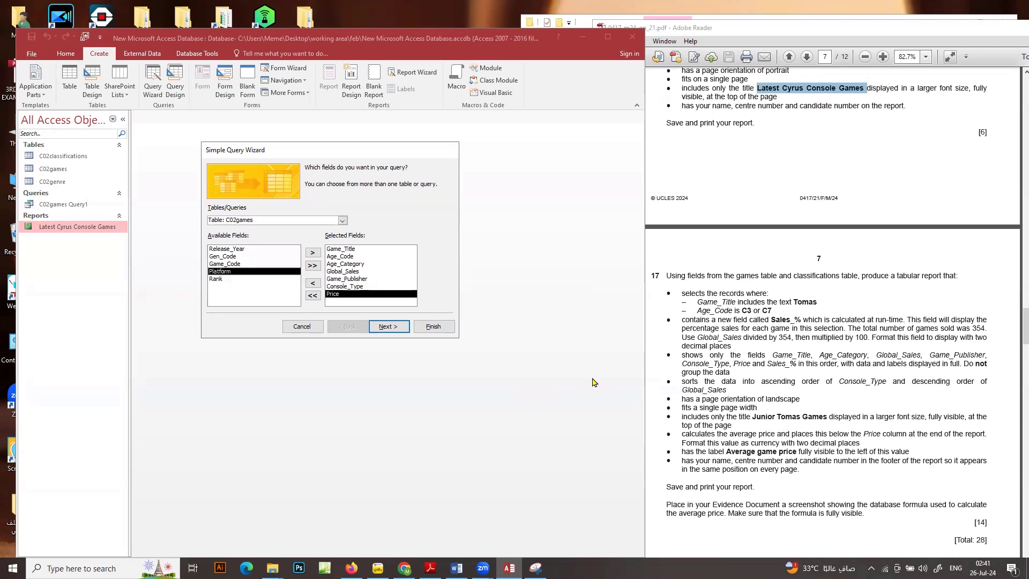
Finish the wizard as a detail query titled C02games Query2, opening it to modify its design
left_click(384, 326)
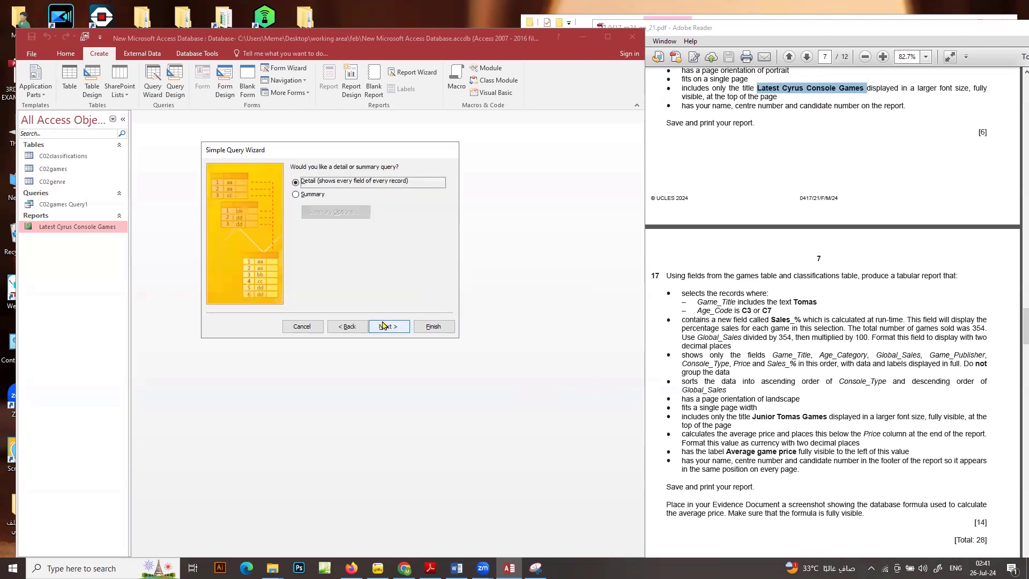
left_click(384, 326)
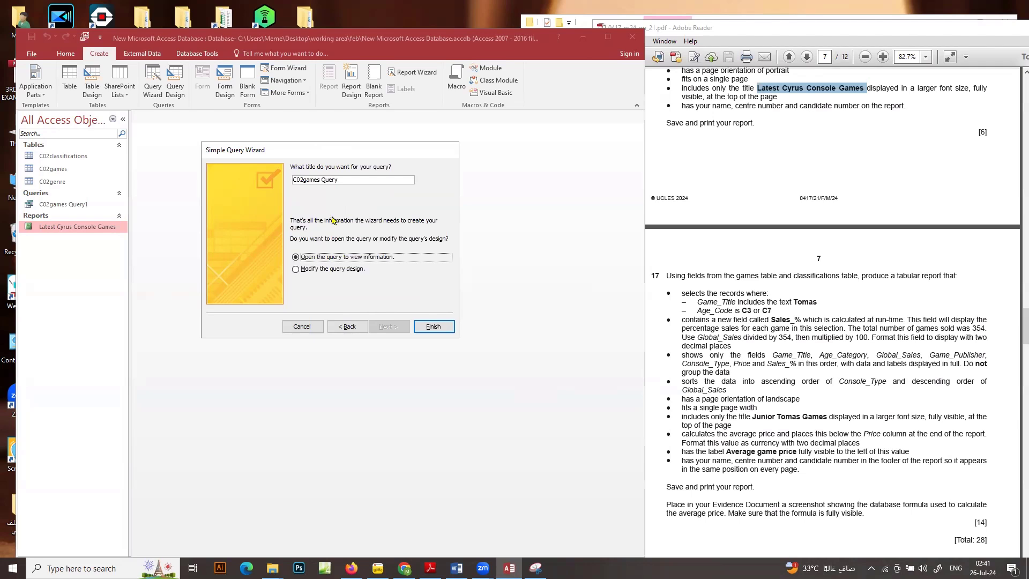
left_click(349, 178)
left_click(316, 269)
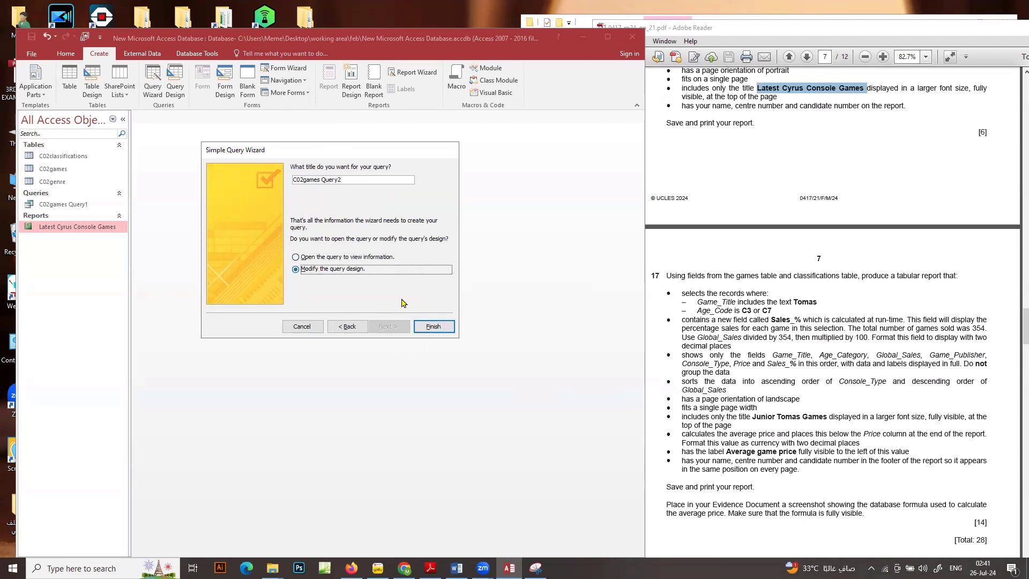
left_click(434, 327)
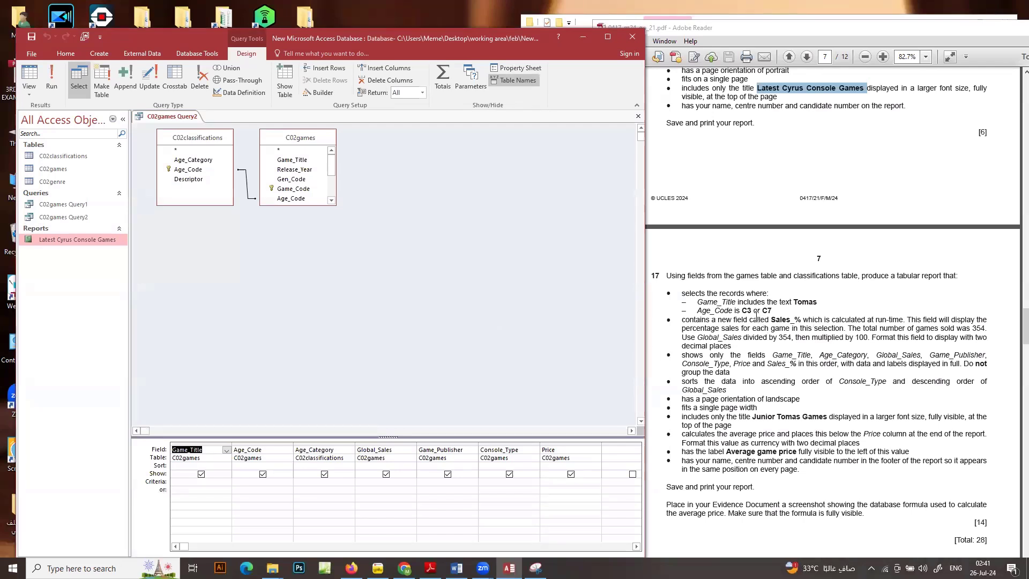
Set the Game_Title criterion to *Tomas* so that it matches titles including the question's search text
double_click(805, 301)
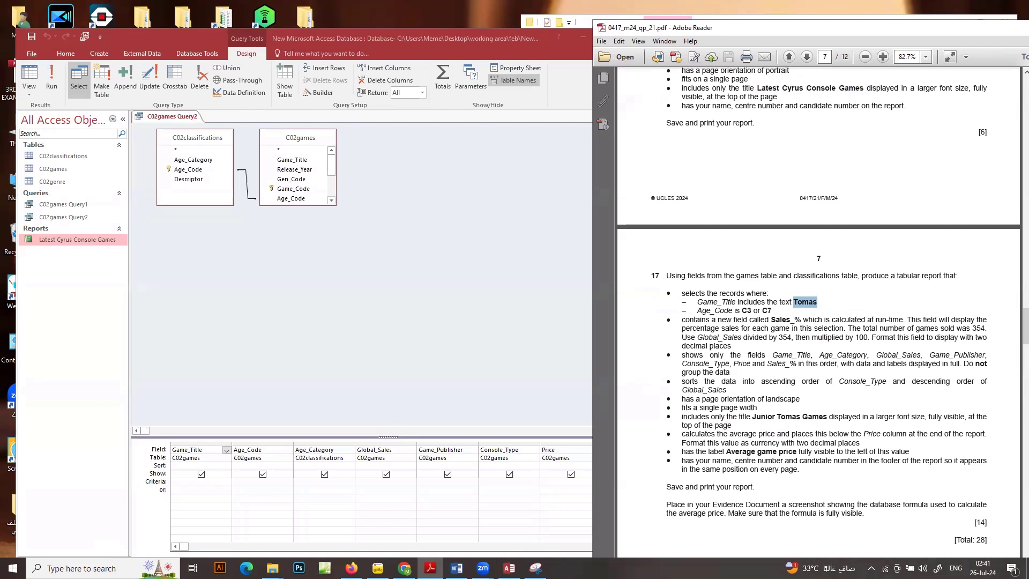
left_click(209, 481)
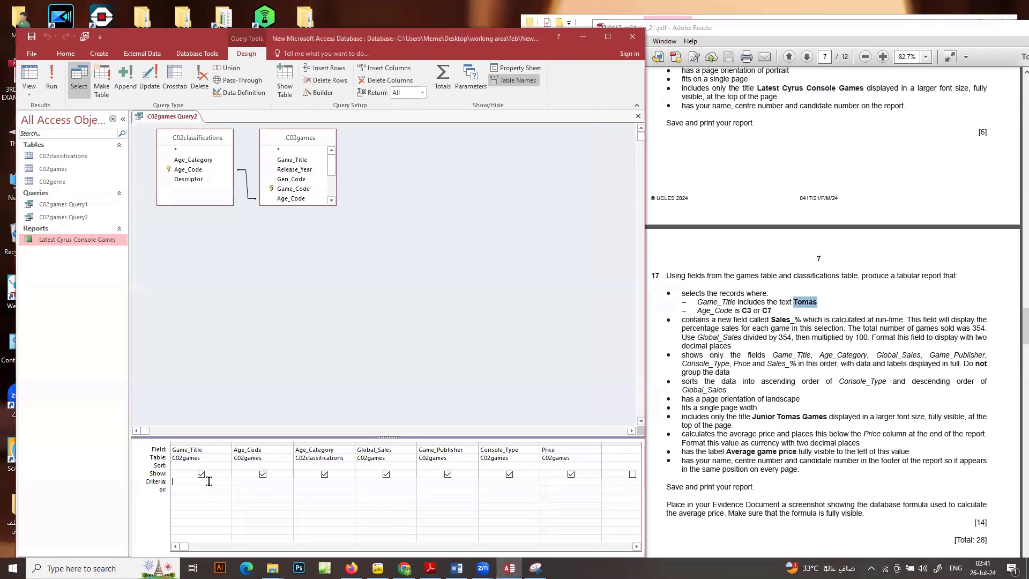
type("*Tomas*")
Set the Age_Code criterion to C3 or C7
left_click(277, 480)
type("C")
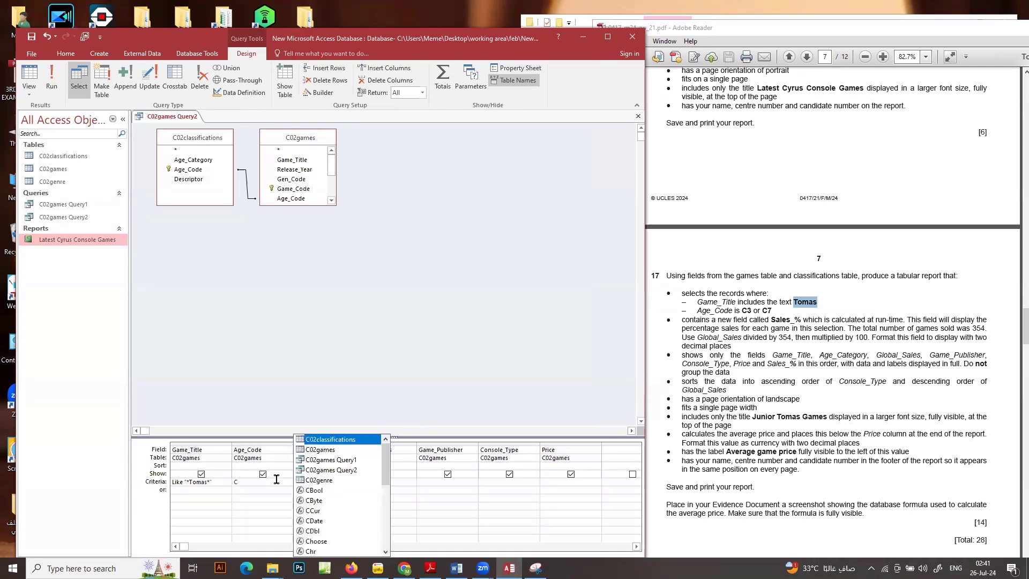
type("3 o")
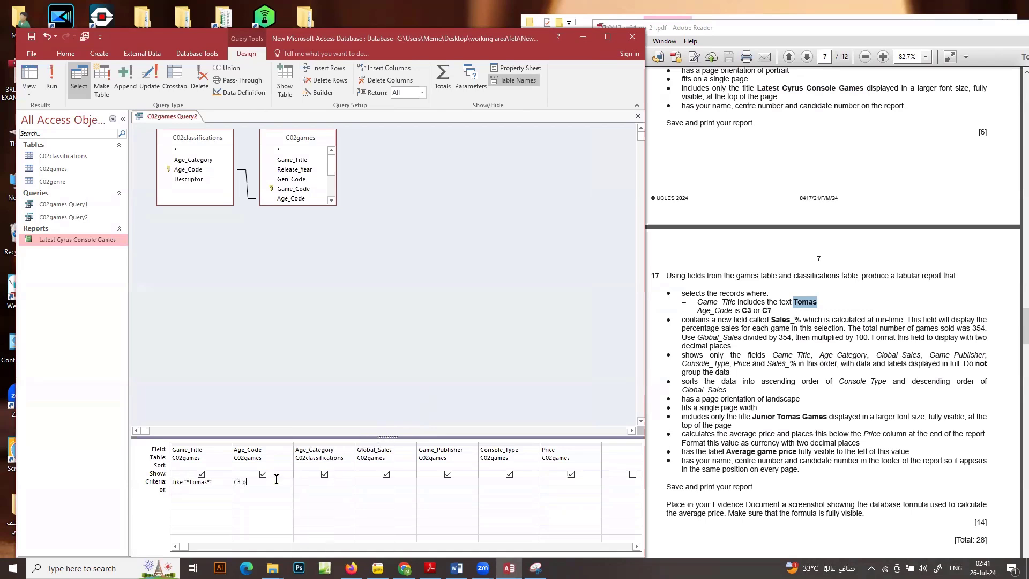
type("r")
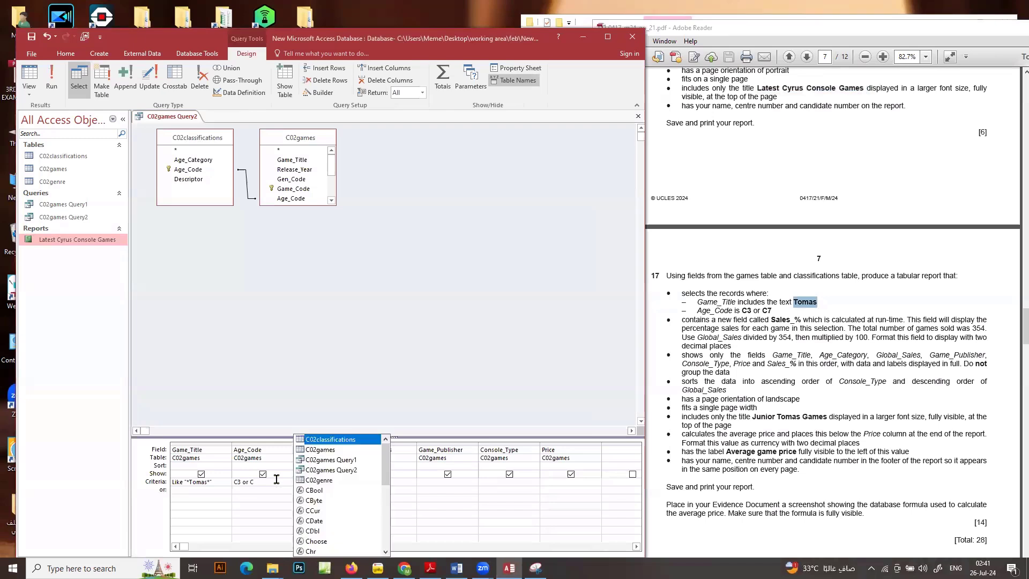
type(" C7")
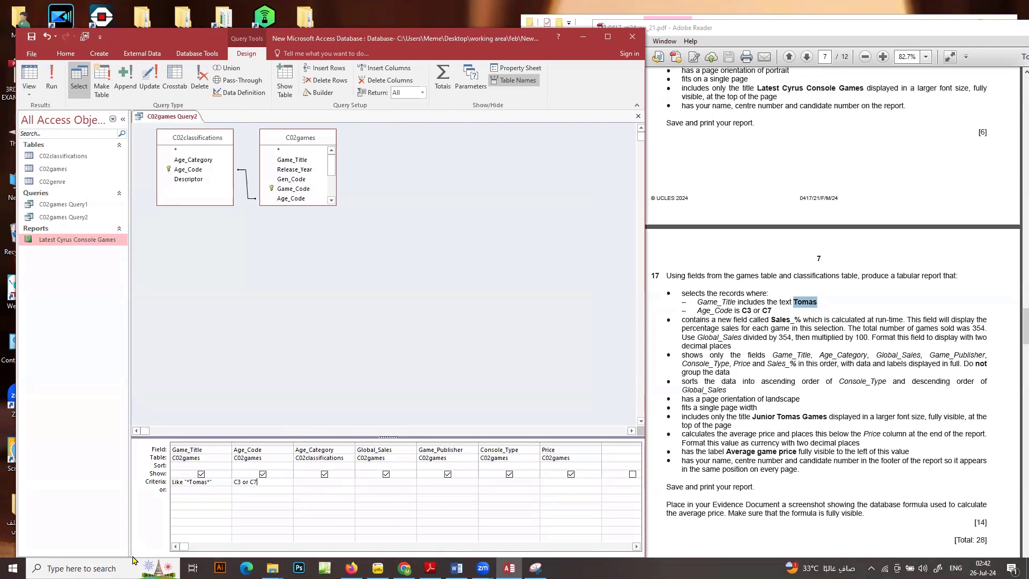
Open the Expression Builder for the empty query column after Price and name the calculated field Sales_%, copied from the question
left_click(605, 451)
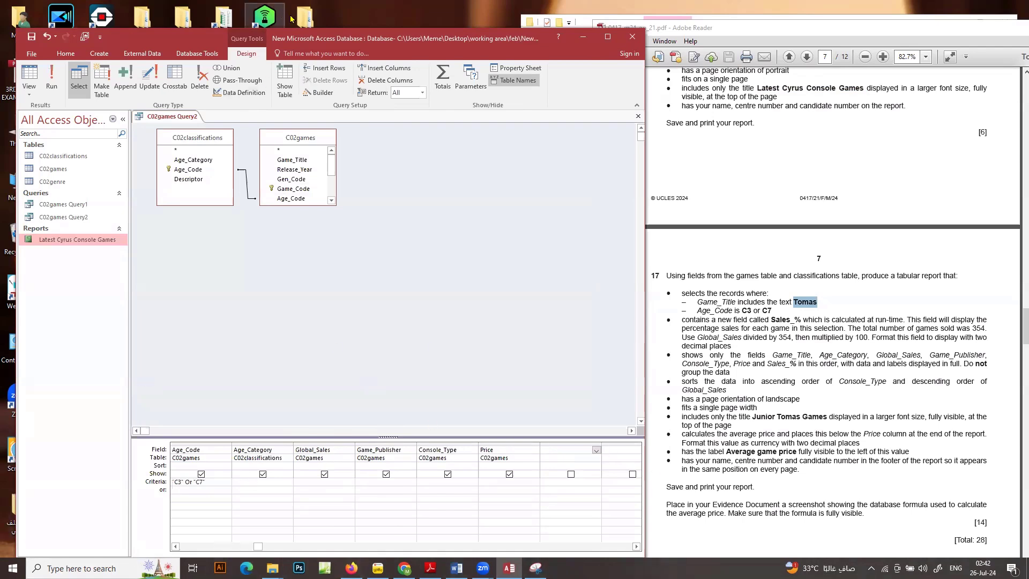
left_click(324, 93)
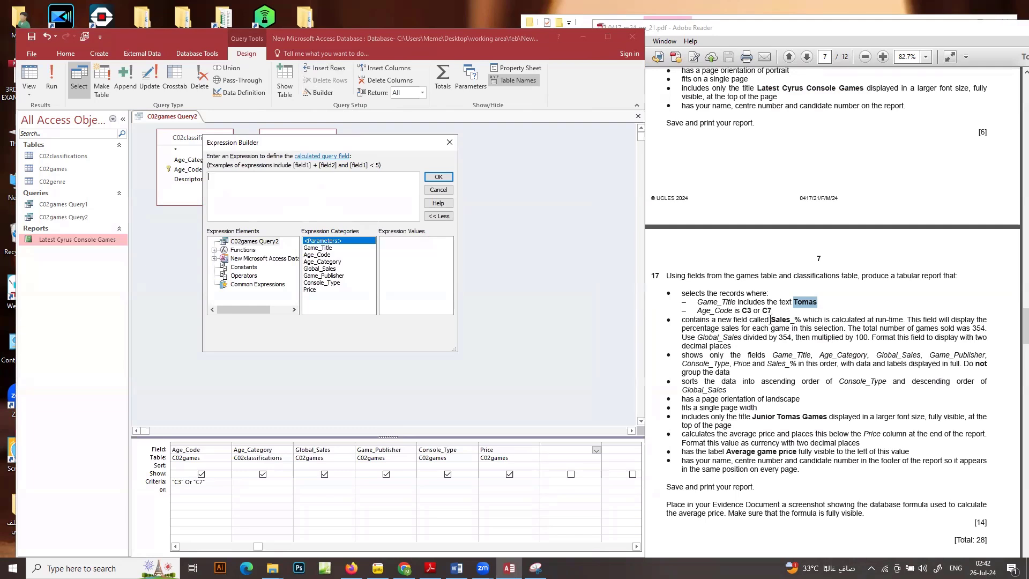
left_click_drag(770, 320, 801, 320)
right_click(800, 324)
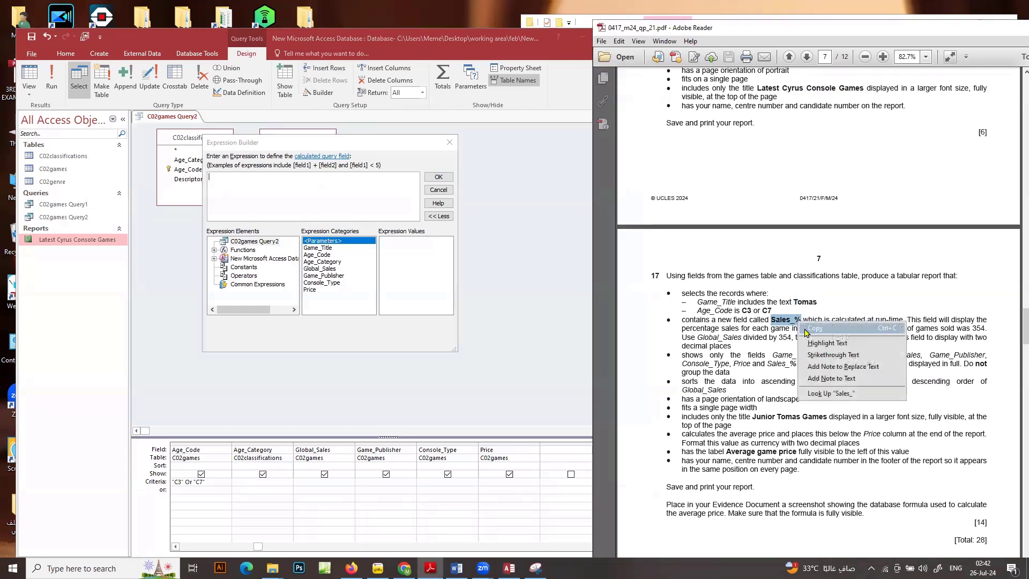
left_click(804, 328)
left_click(228, 189)
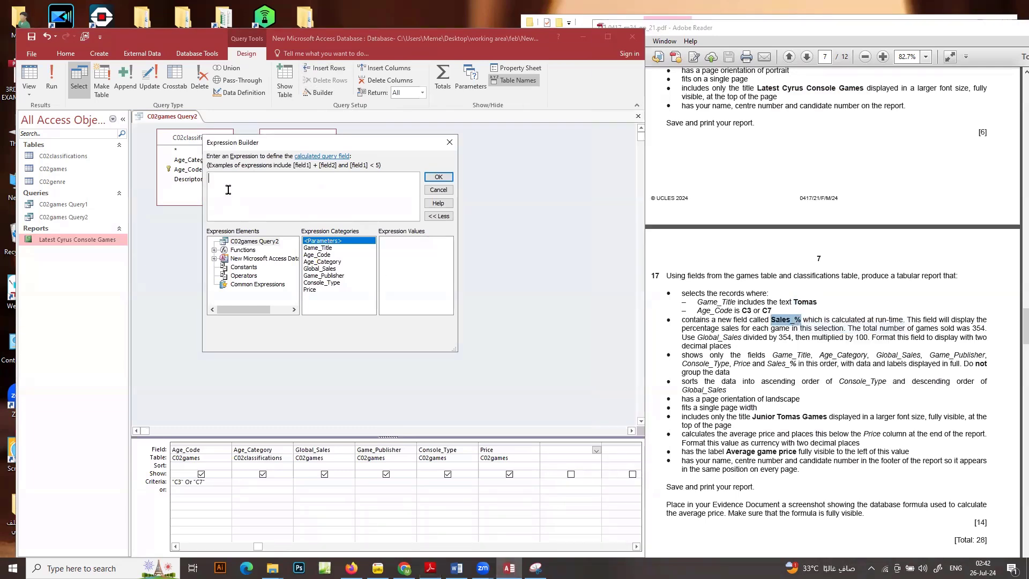
key("ctrl+v")
type(":")
Define the Sales_% expression as ([Global_Sales]/354)*100, removing the expression placeholder, and accept it
double_click(324, 269)
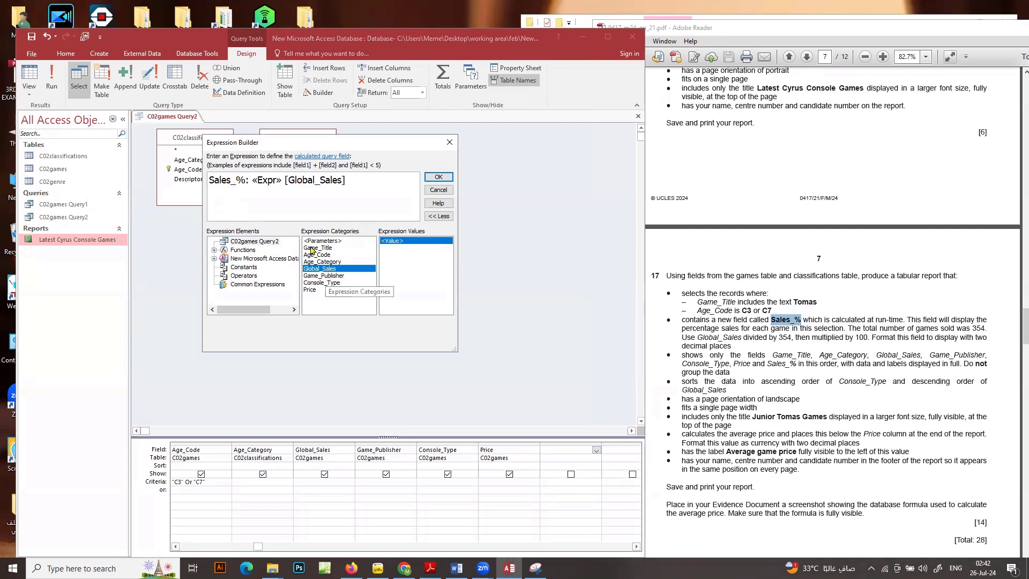
double_click(266, 180)
key("Delete")
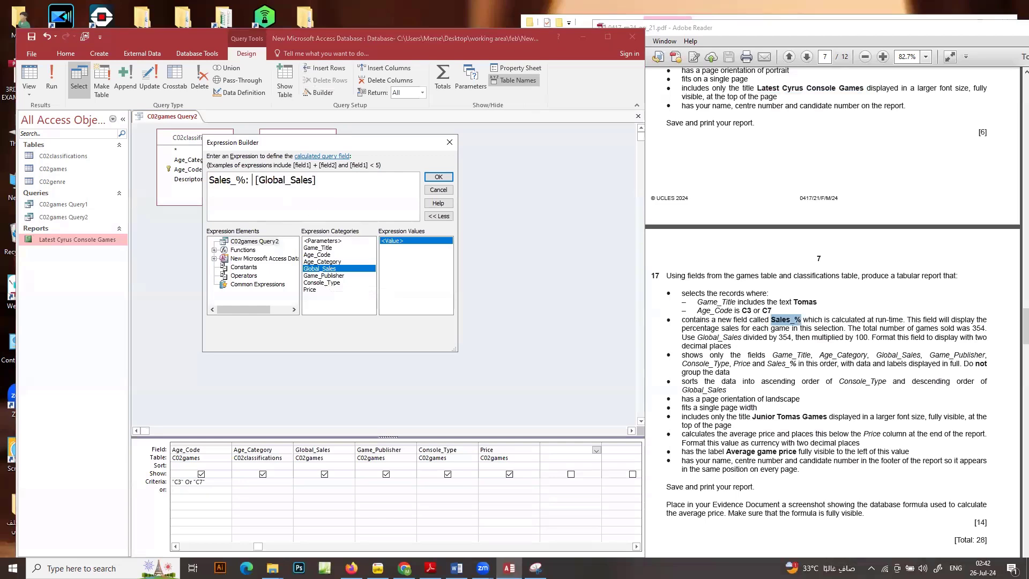
left_click(335, 177)
type("/354)*100")
left_click(256, 180)
type("(")
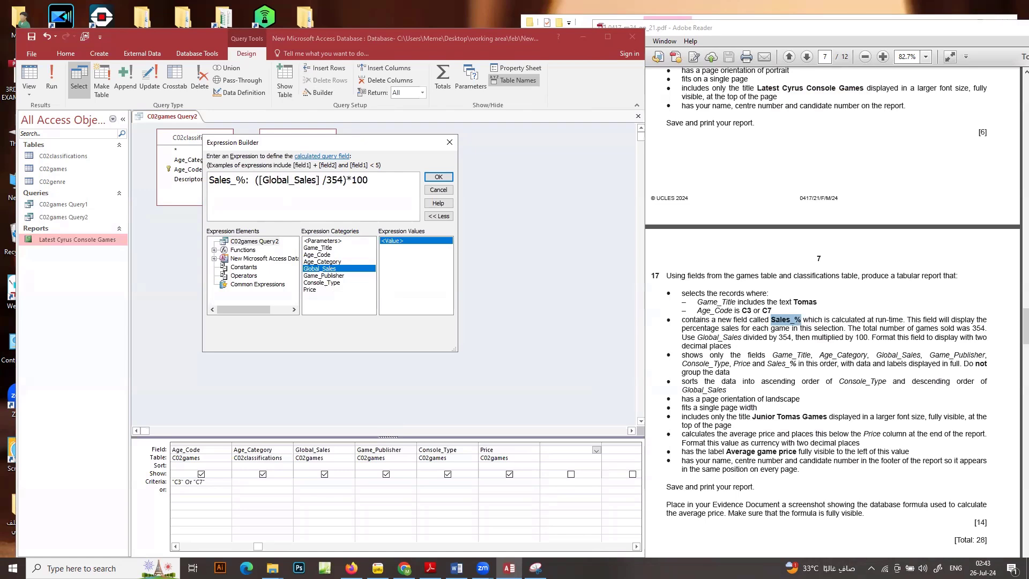
left_click(438, 178)
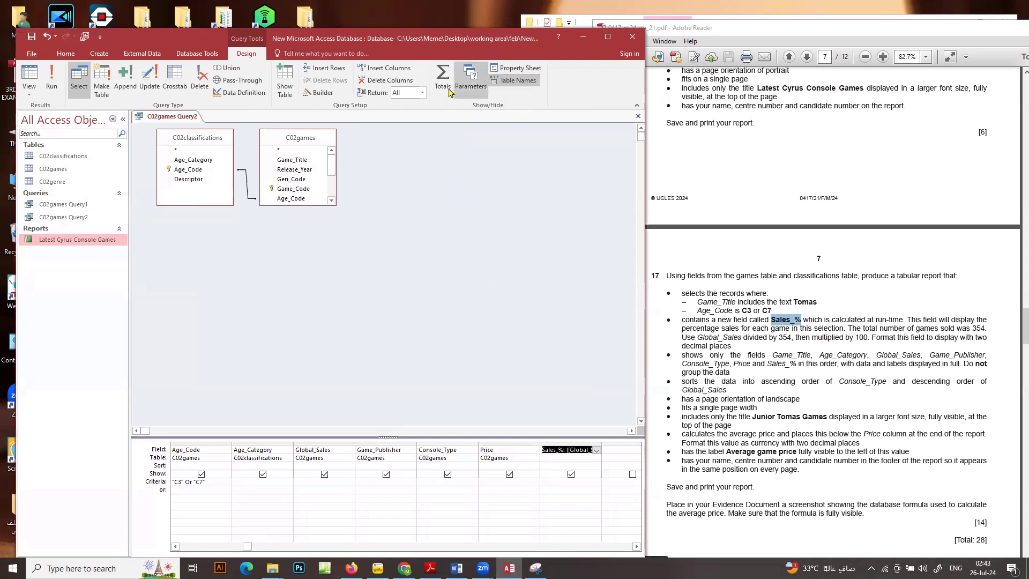
Set the format property of the Sales_% field to Fixed and run the query
left_click(516, 68)
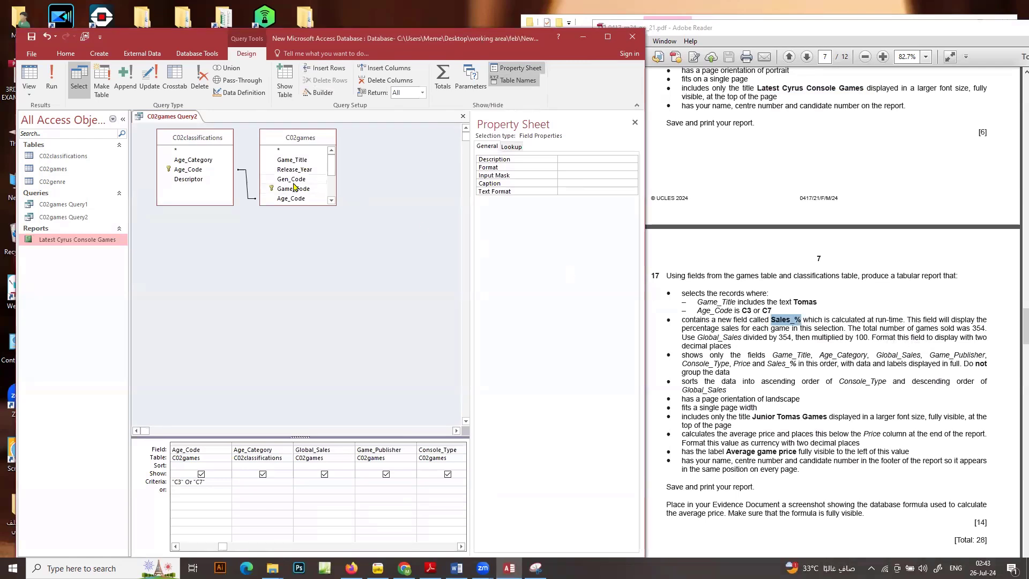
left_click(580, 167)
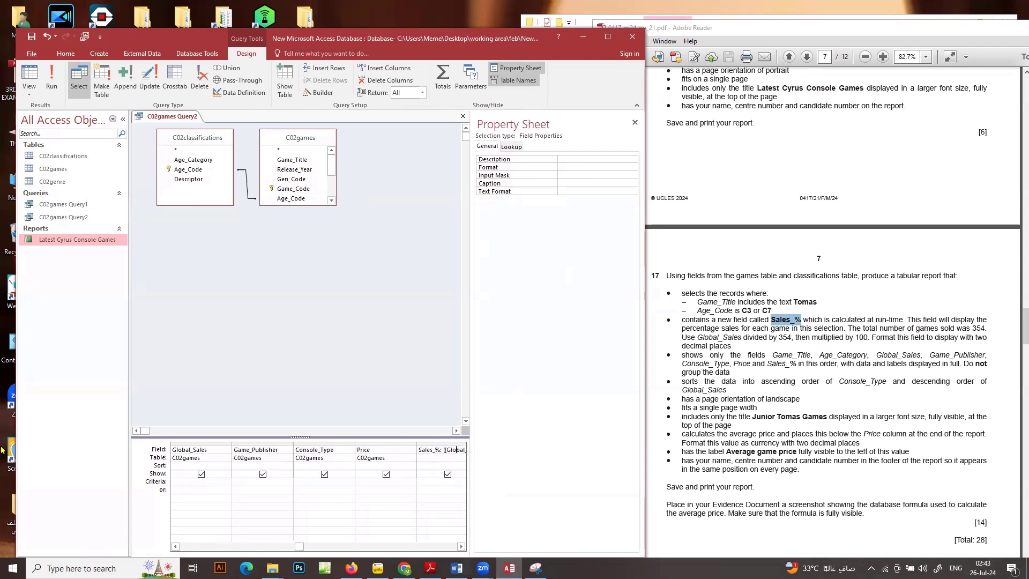
left_click(617, 167)
left_click(633, 167)
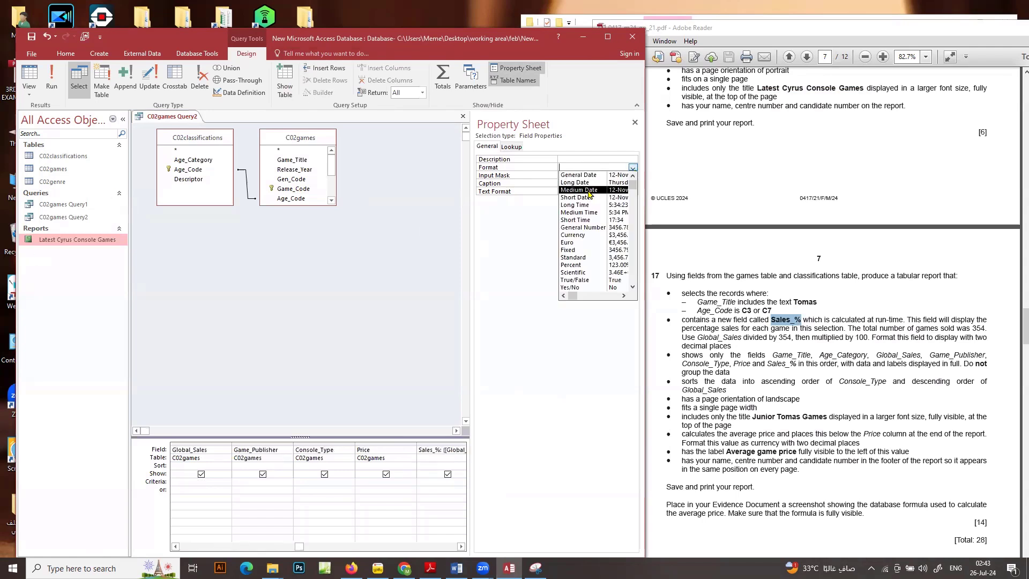
left_click(582, 242)
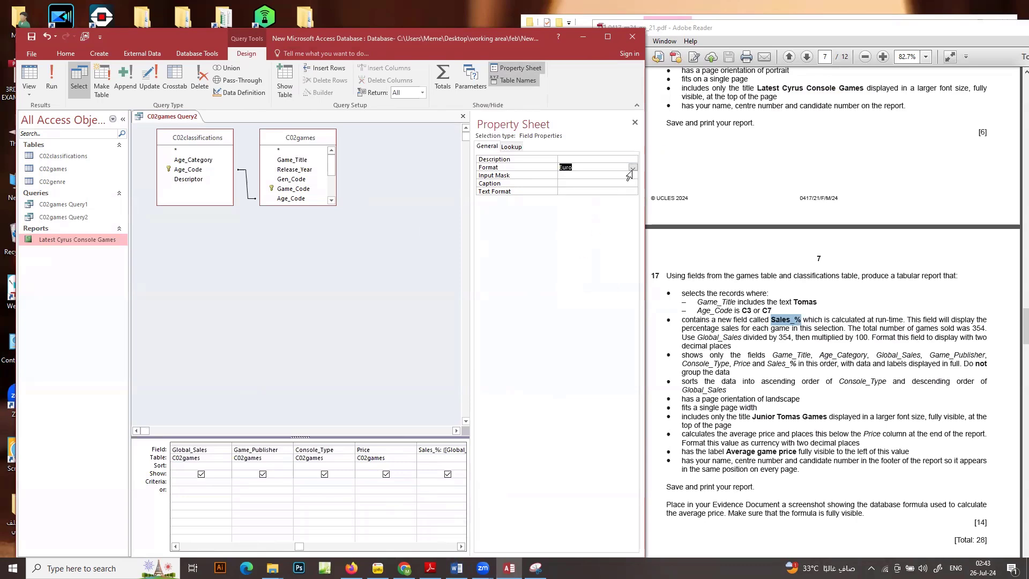
left_click(51, 81)
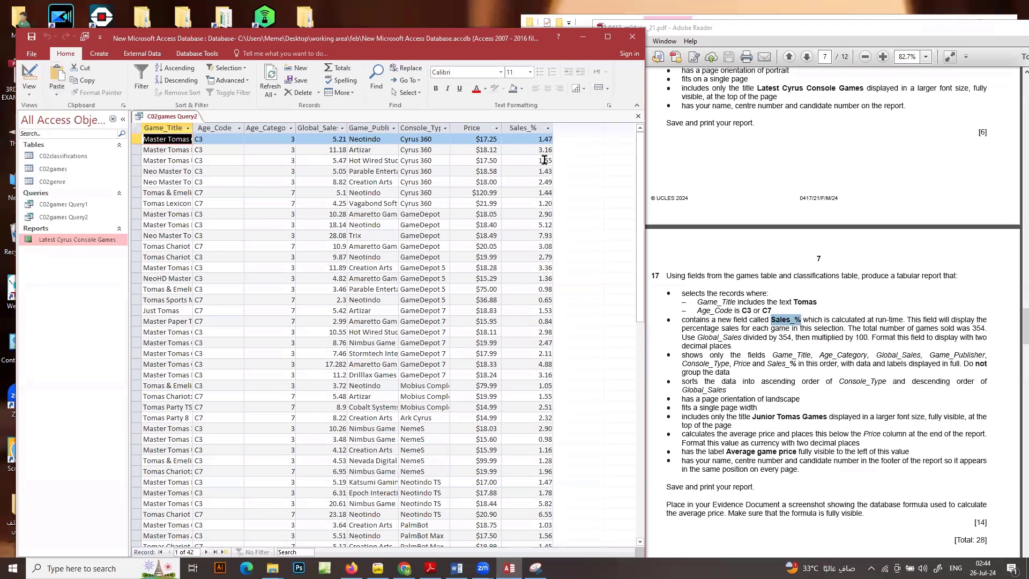
Return the query to Design View, set the Sales_% field's decimal places to 2, and run the query again
right_click(180, 119)
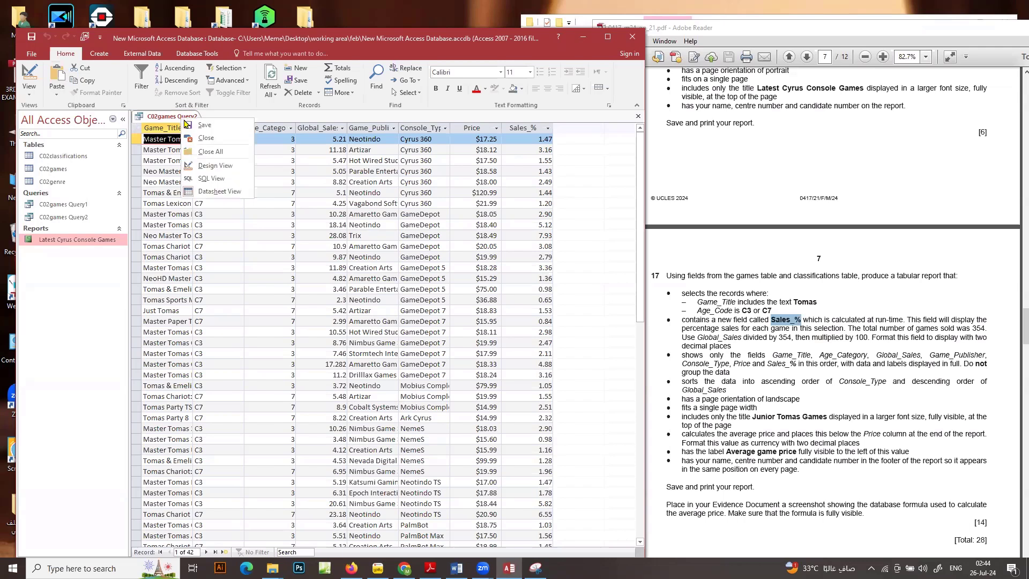
left_click(238, 166)
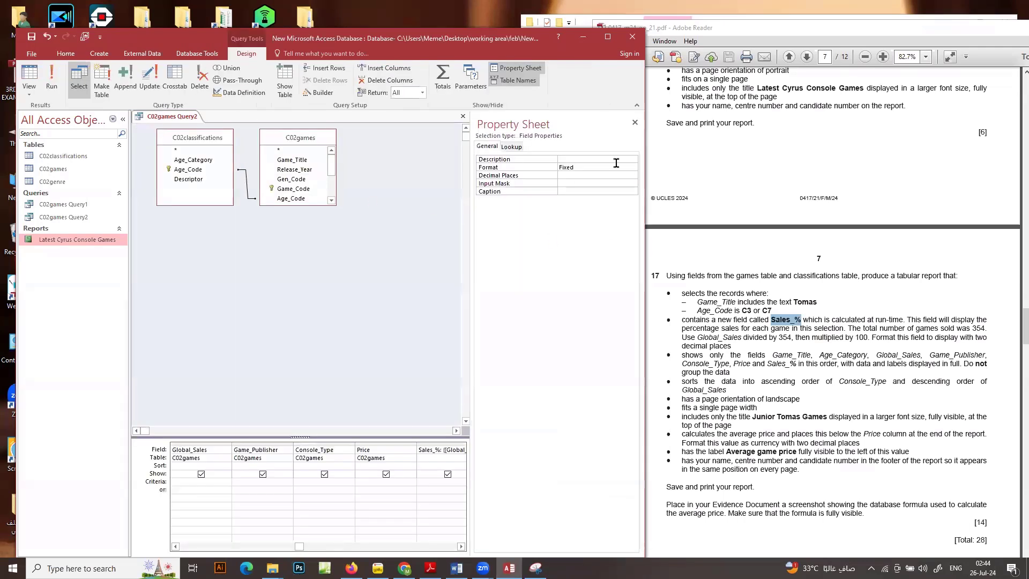
left_click(589, 176)
left_click(633, 176)
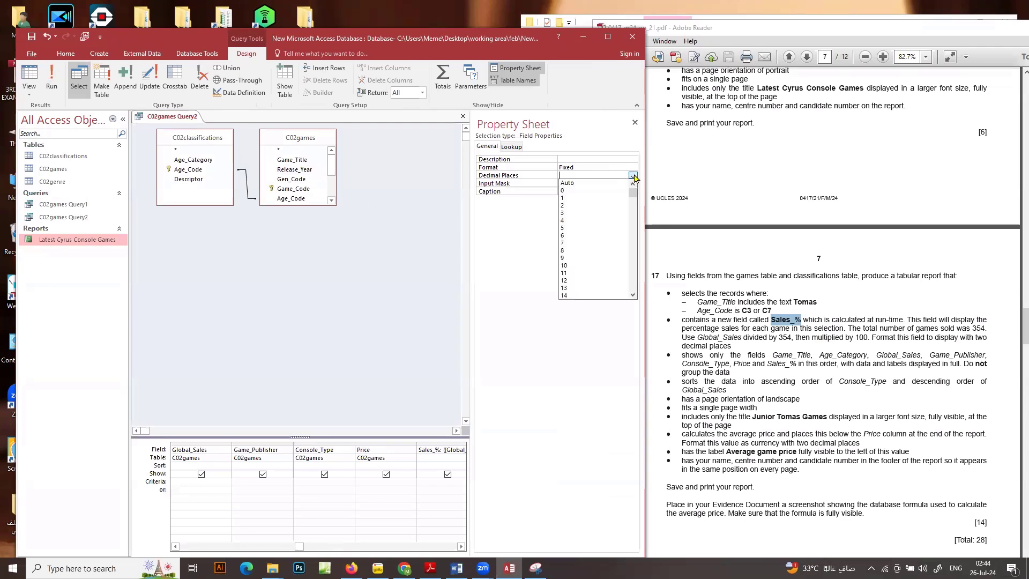
left_click(560, 204)
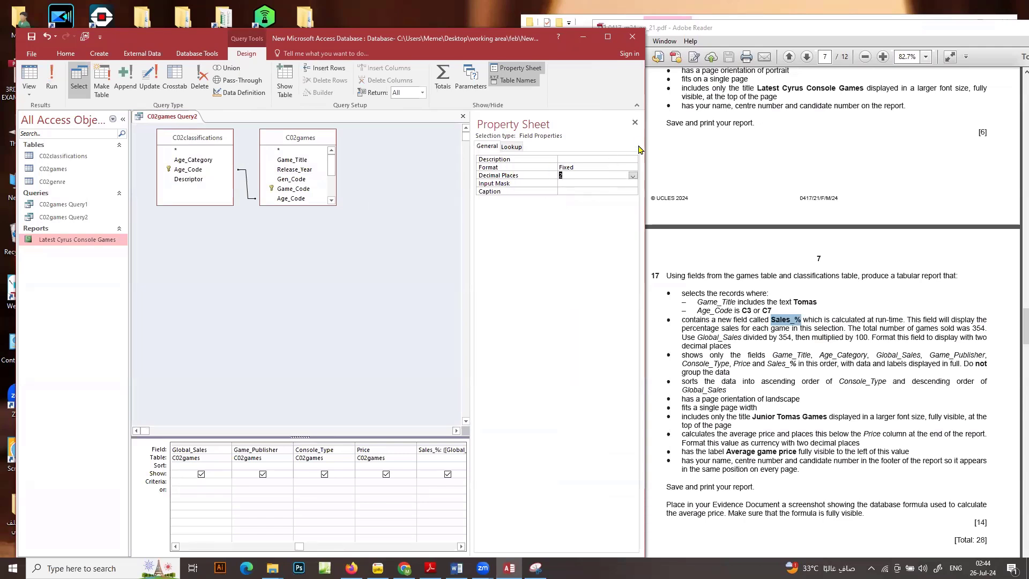
left_click(635, 123)
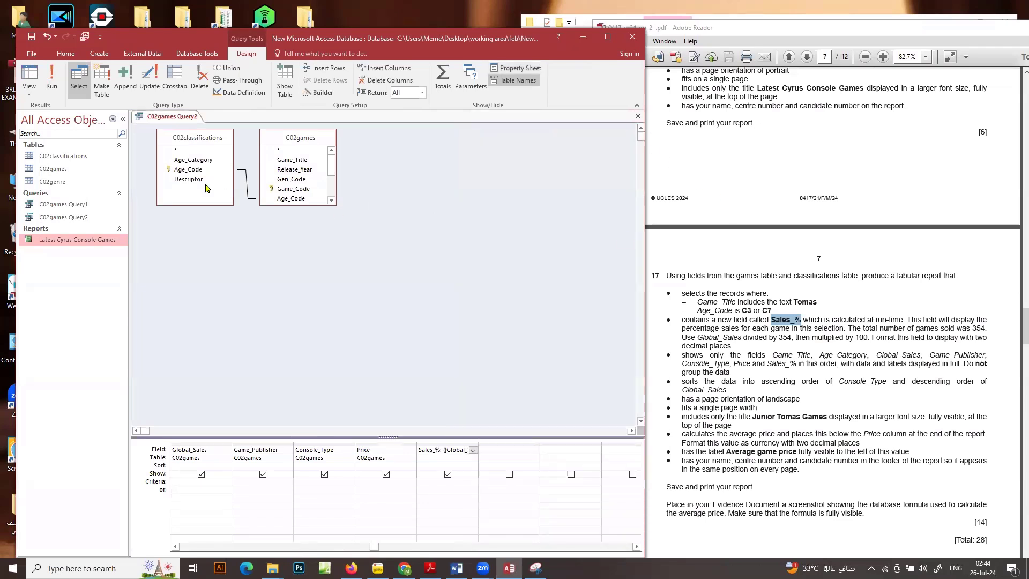
left_click(52, 80)
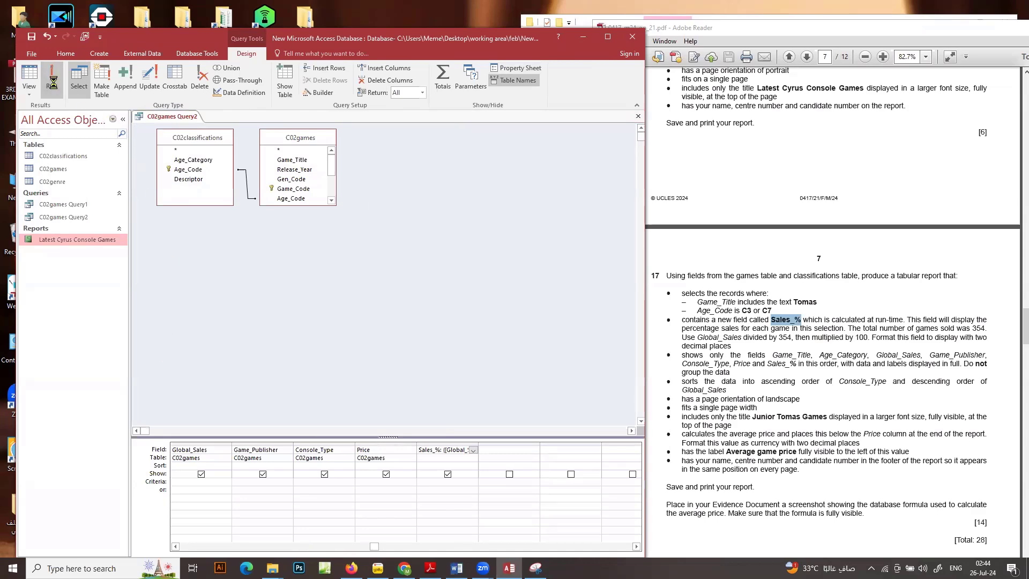
Save the C02games Query2 query and close it
left_click(327, 471)
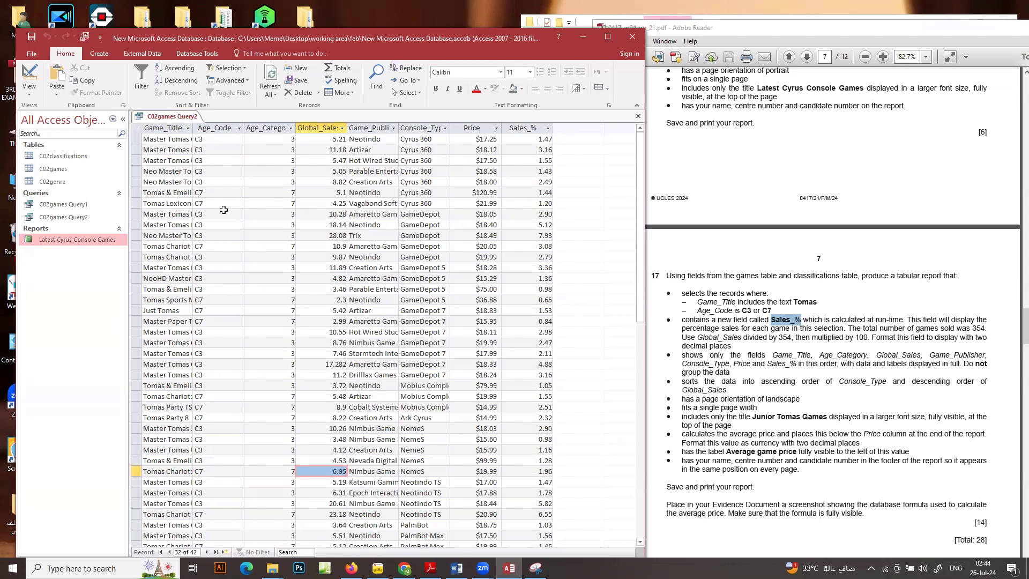
right_click(185, 119)
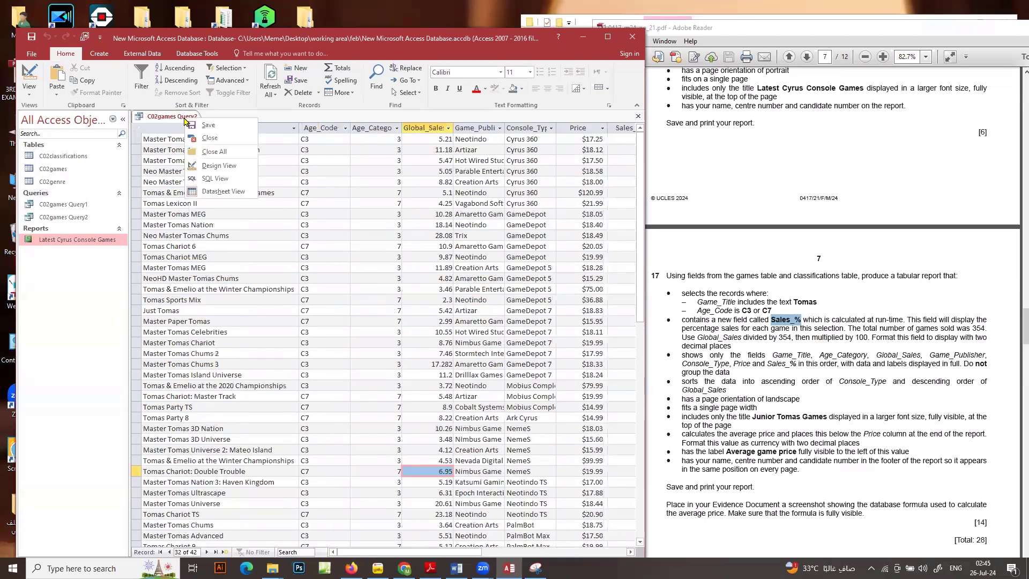
left_click(192, 126)
right_click(187, 116)
left_click(203, 134)
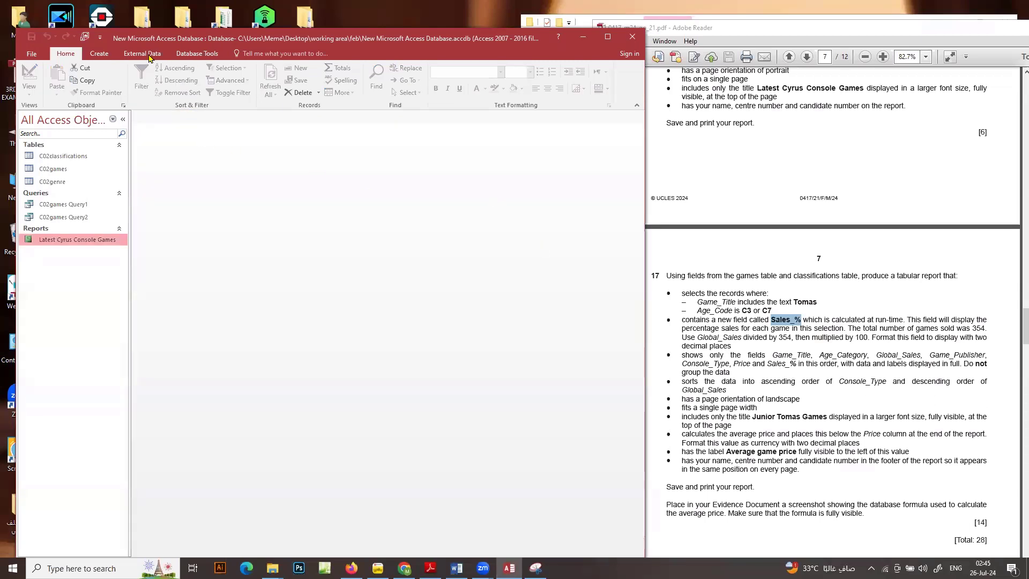
Start a Report Wizard report based on C02games Query2, including all its fields except Age_Code
left_click(107, 57)
left_click(424, 73)
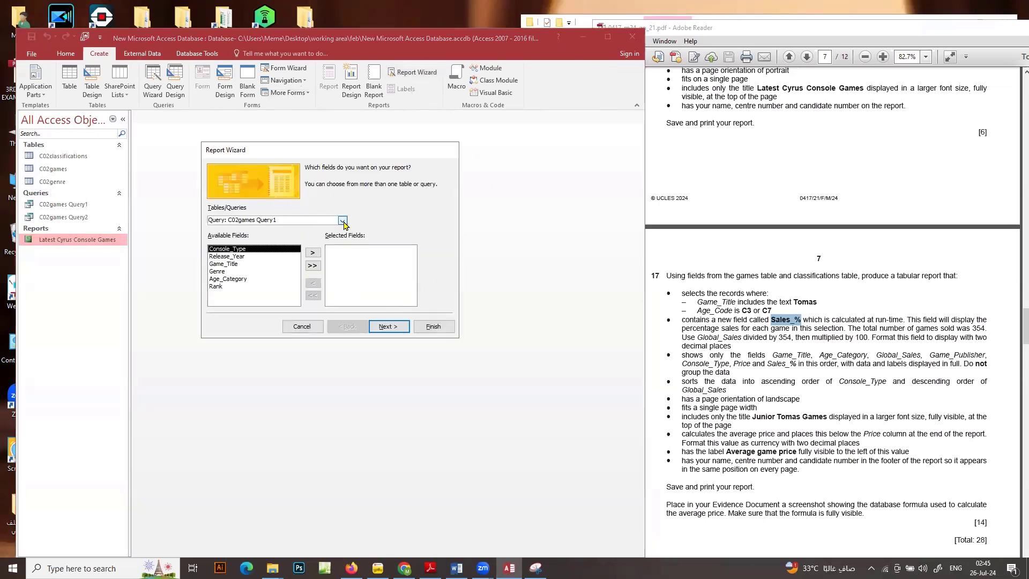
left_click(342, 220)
left_click(317, 262)
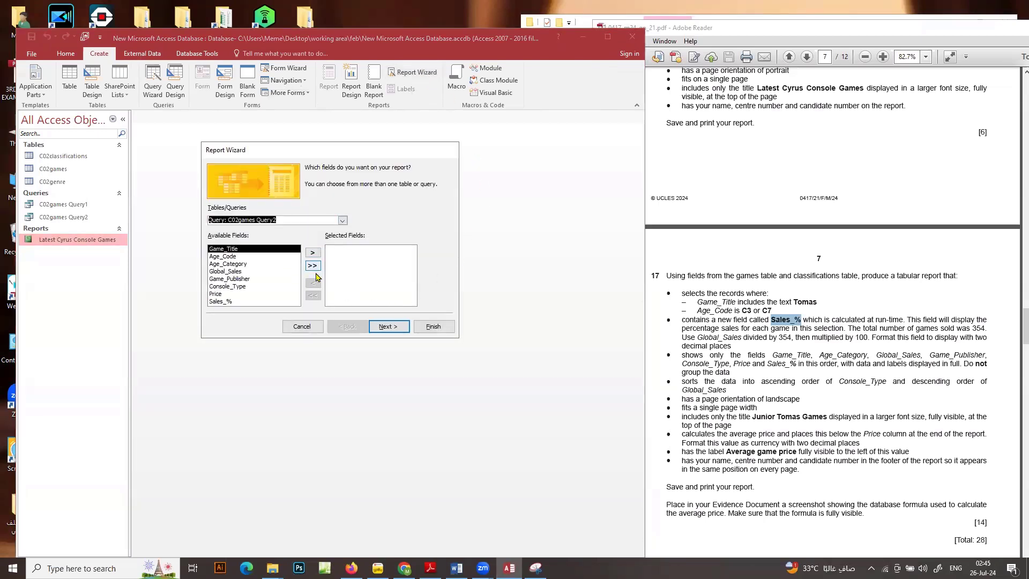
left_click(313, 265)
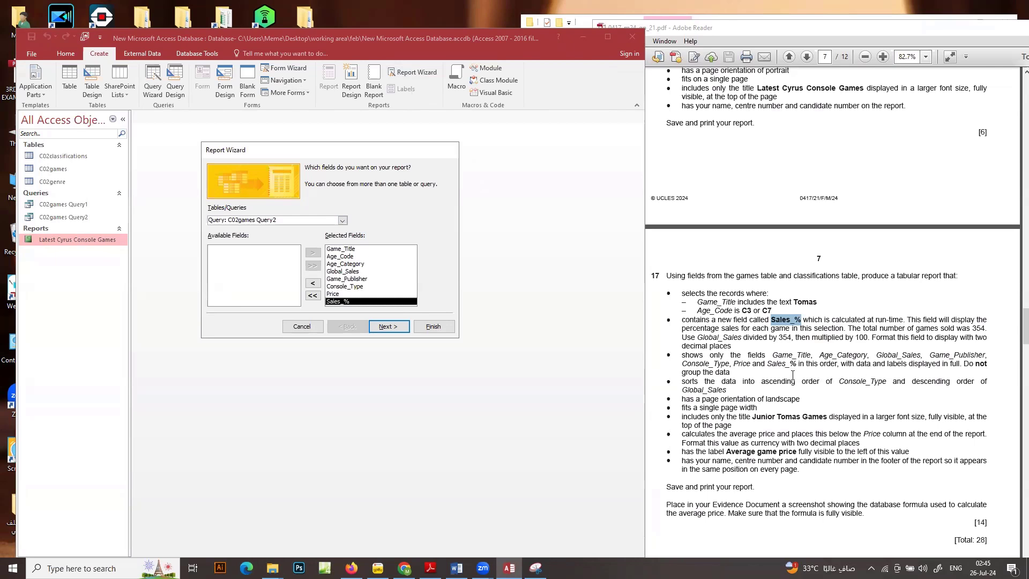
left_click(333, 256)
left_click(312, 282)
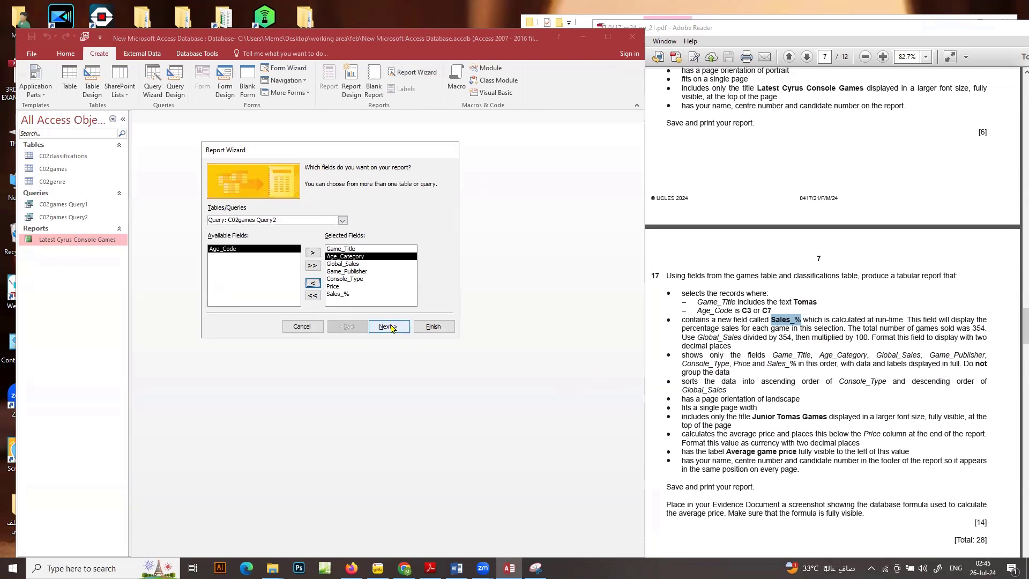
Keep the report viewed by C02games with no grouping, and sort by Console_Type ascending and Global_Sales descending, as question 17 asks
left_click(390, 327)
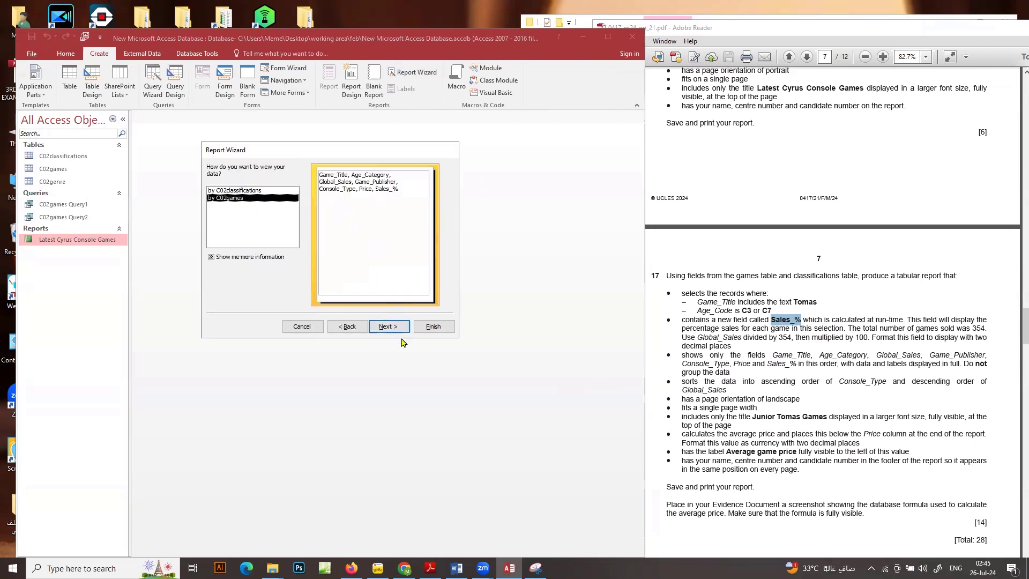
left_click(393, 329)
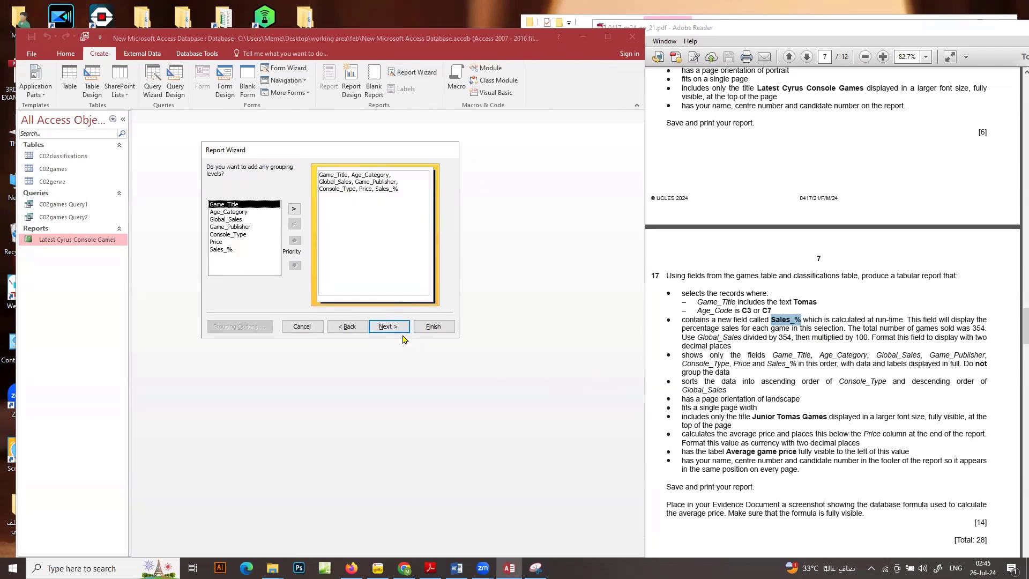
left_click(403, 338)
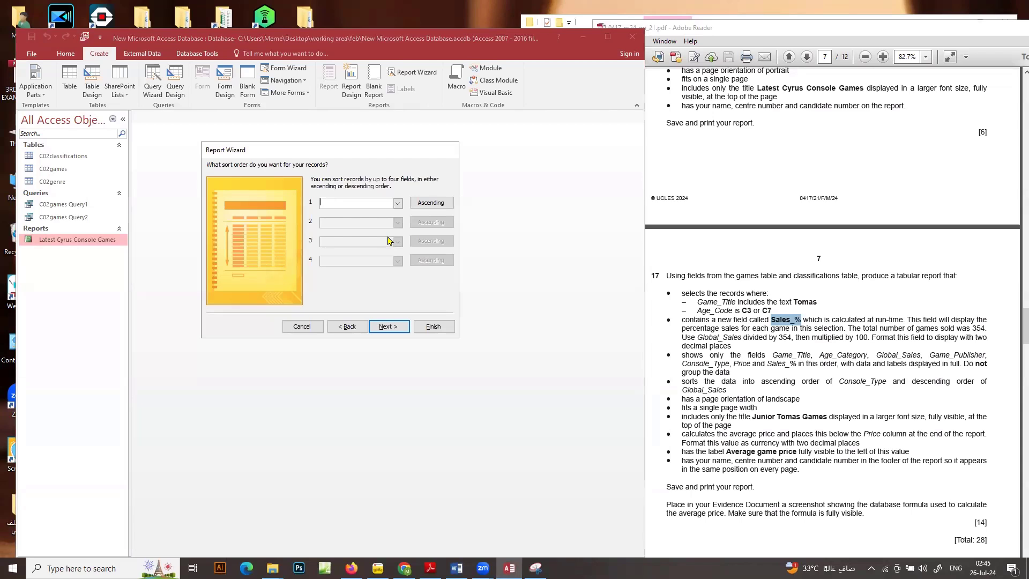
left_click(397, 203)
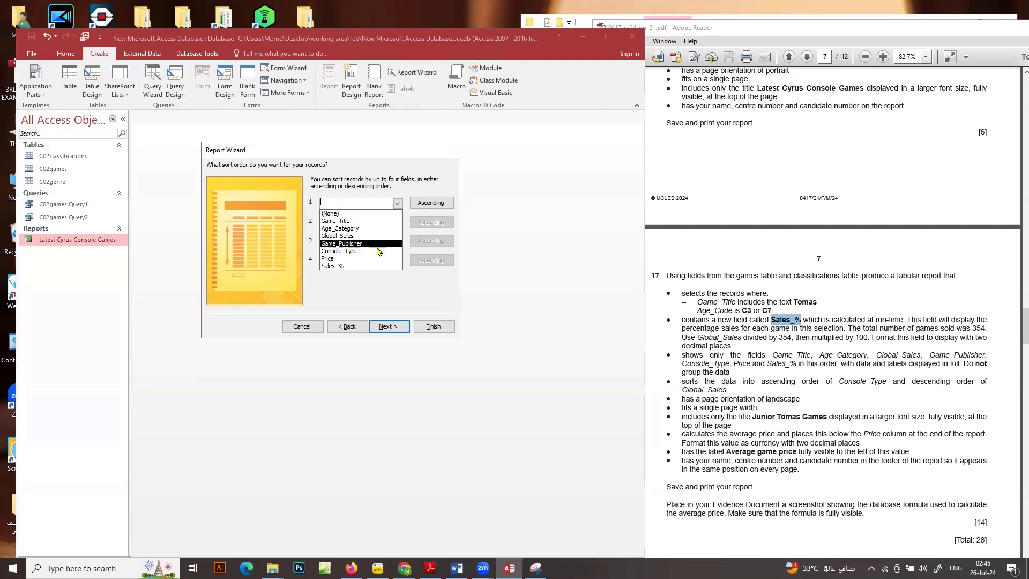
left_click(378, 251)
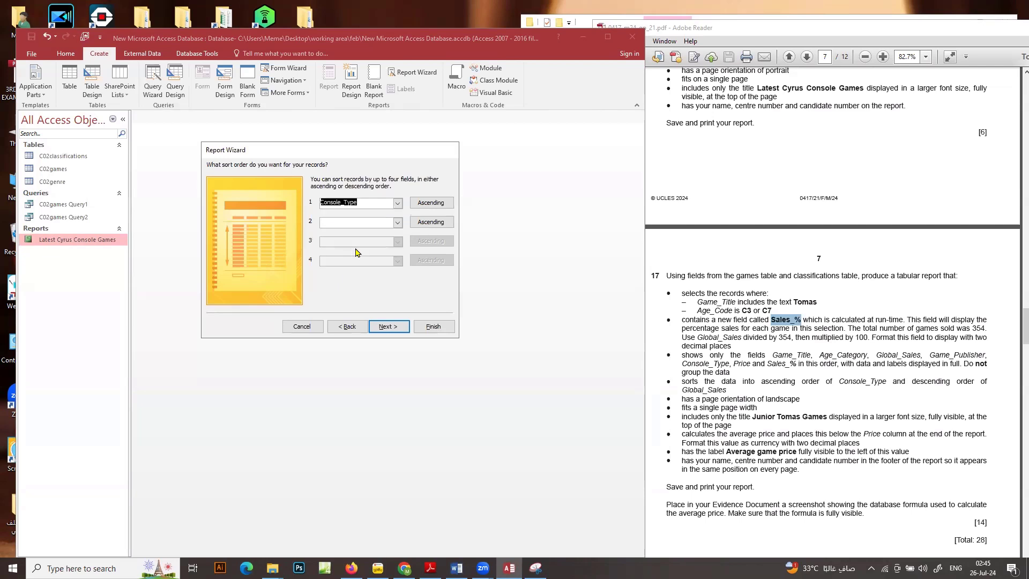
left_click(445, 223)
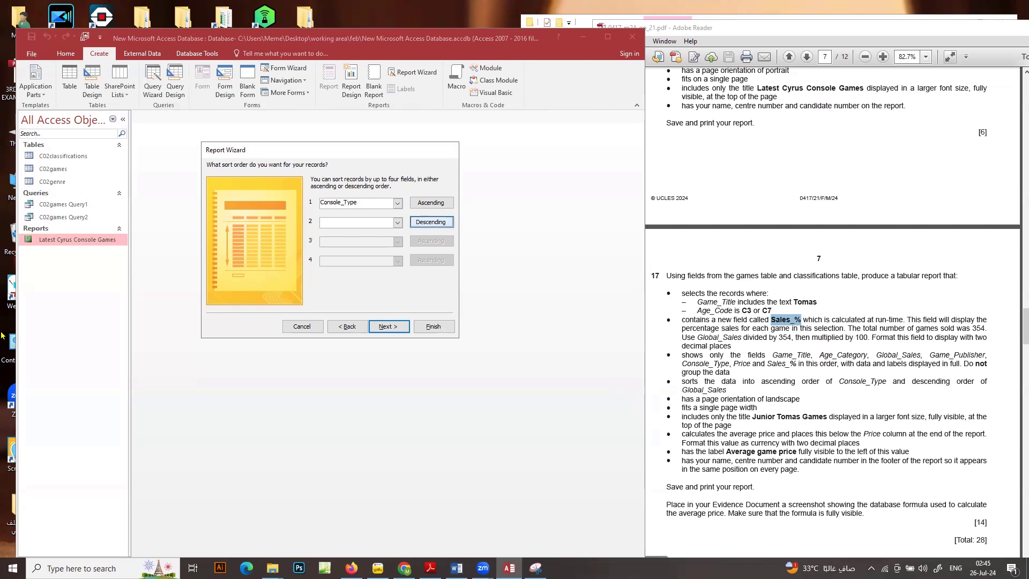
left_click(397, 223)
left_click(368, 261)
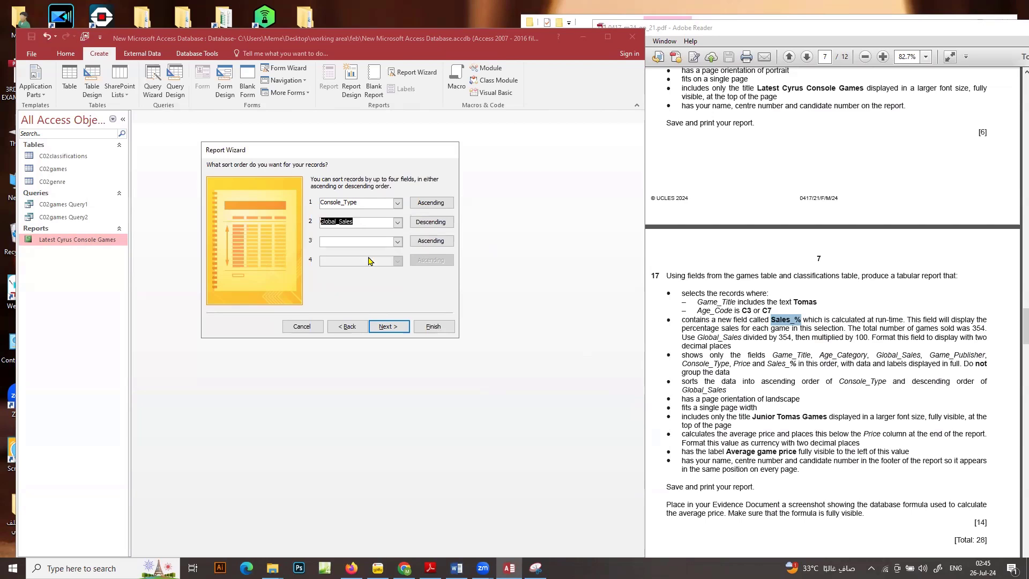
left_click_drag(699, 386, 726, 384)
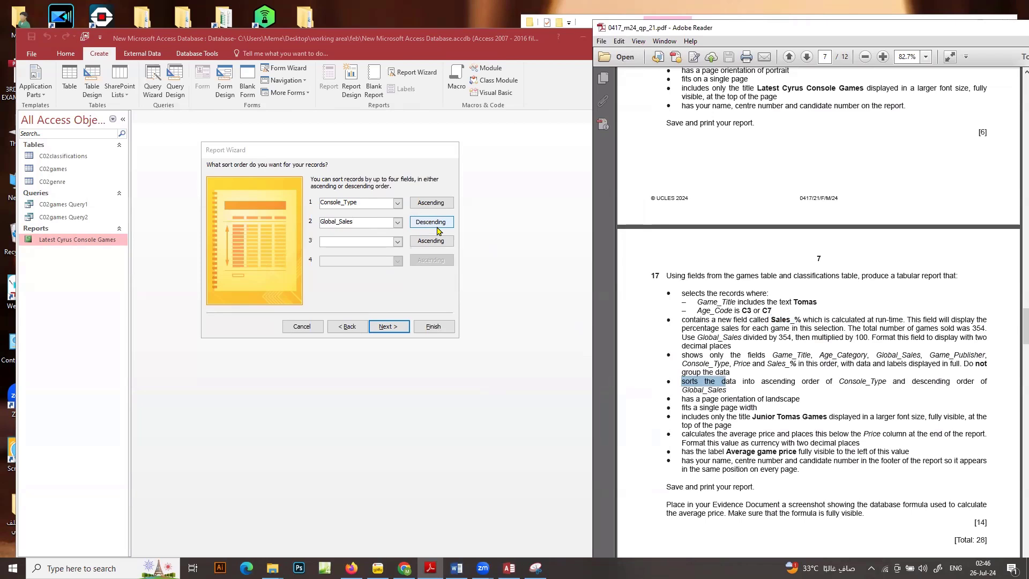
Accept the sort order and set the tabular report's orientation to Landscape
left_click(389, 326)
left_click(421, 204)
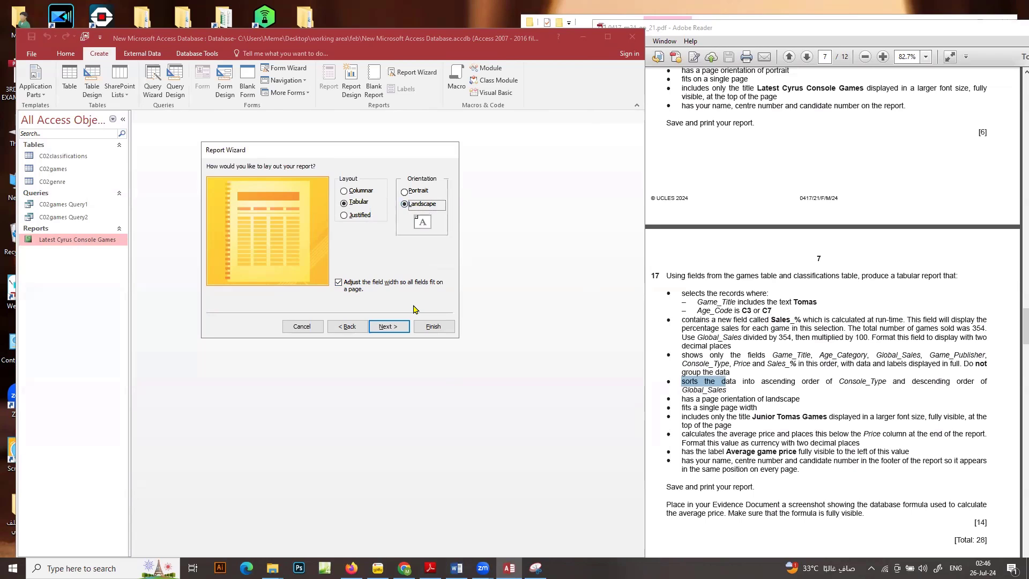
left_click(388, 326)
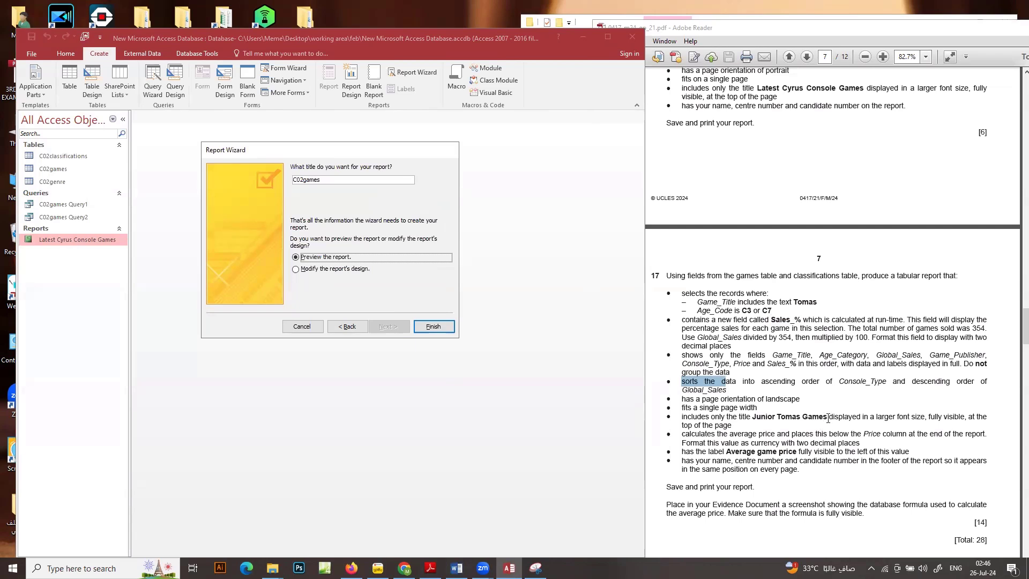
Title the report Junior Tomas Games, copied from the question, and finish the wizard
left_click_drag(827, 418, 767, 417)
right_click(763, 421)
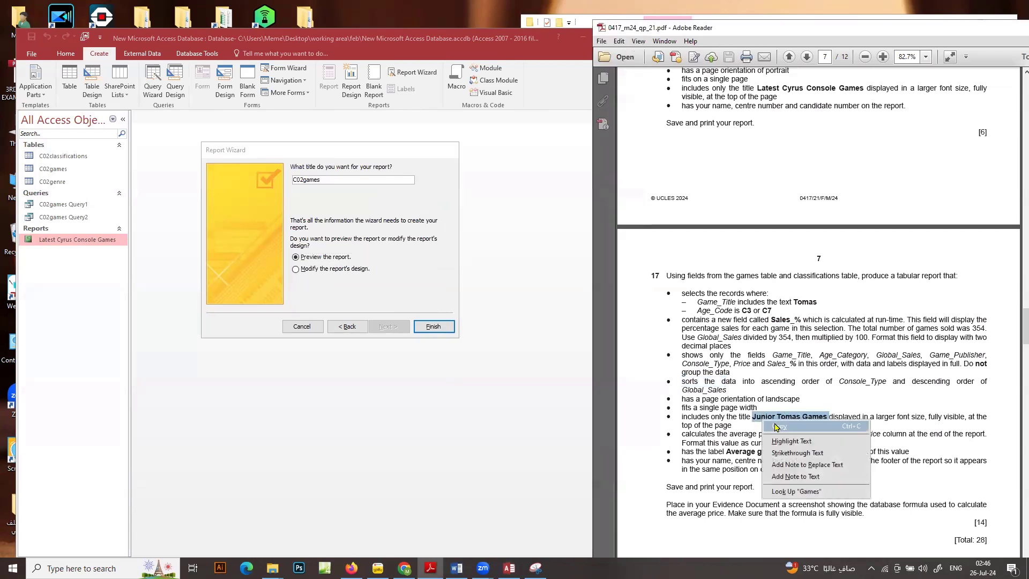
left_click(782, 427)
left_click(331, 183)
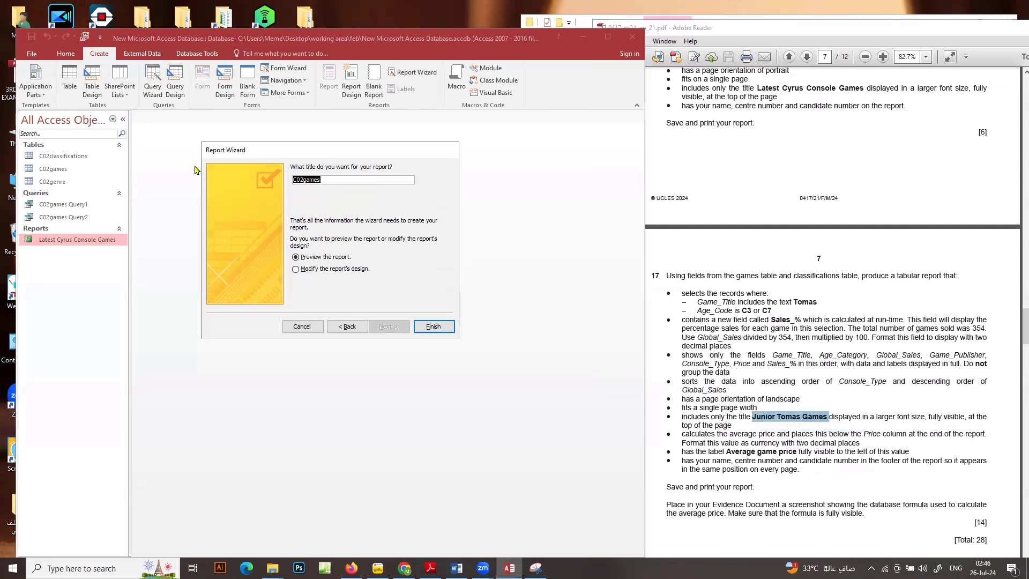
key("ctrl+v")
key("Return")
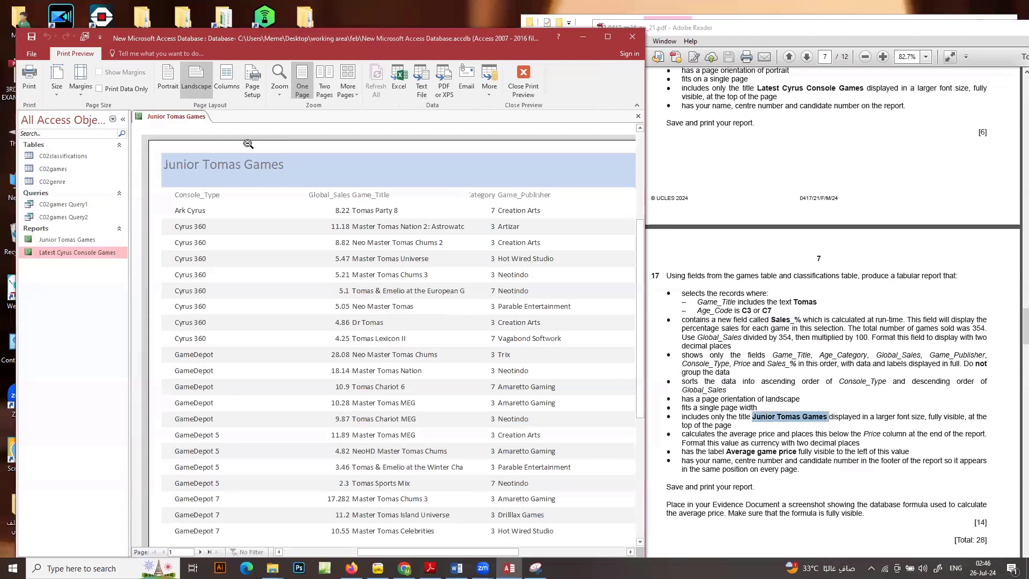
Show the Junior Tomas Games report in Layout View and maximize the database window
right_click(82, 252)
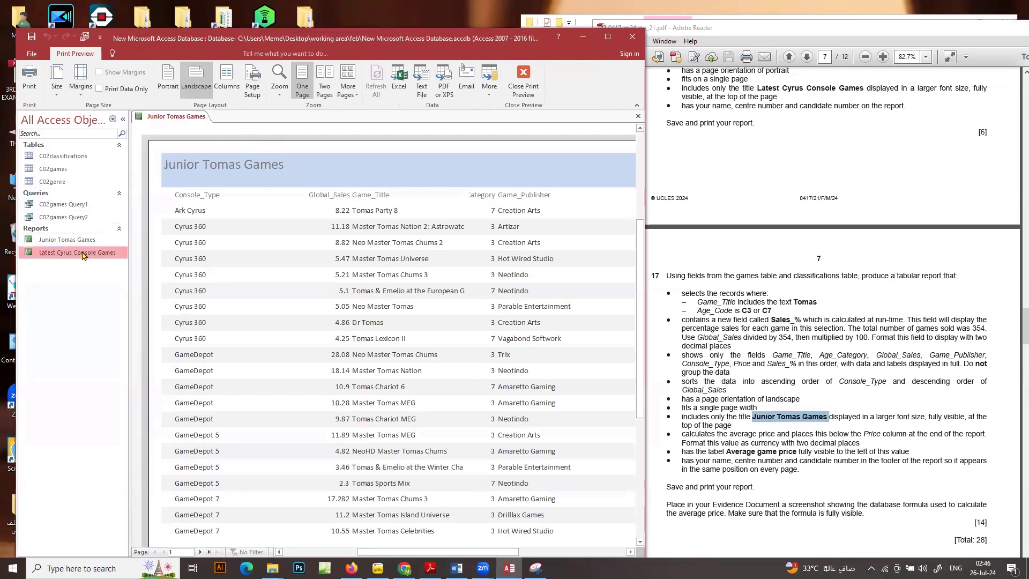
right_click(189, 118)
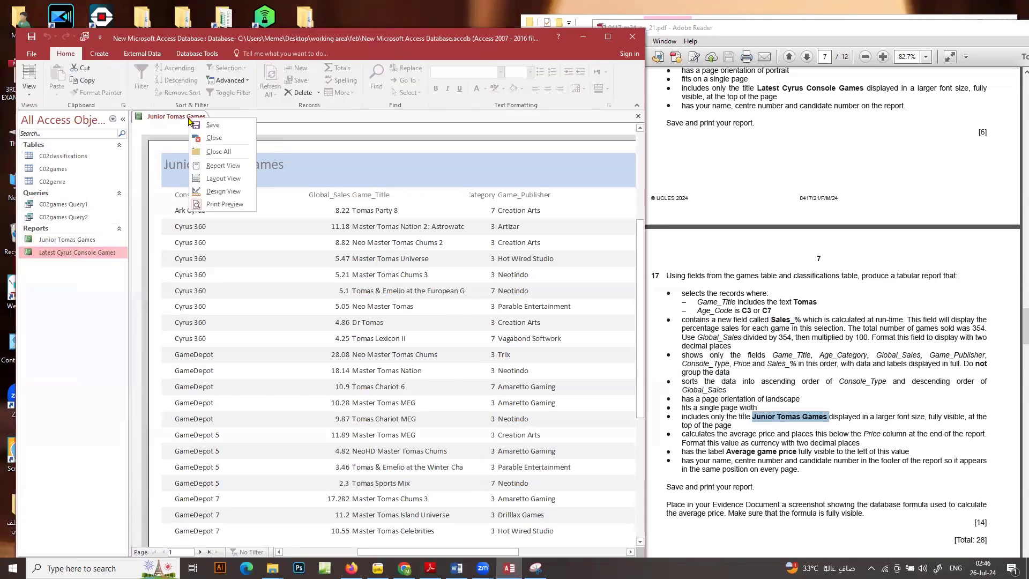
left_click(223, 178)
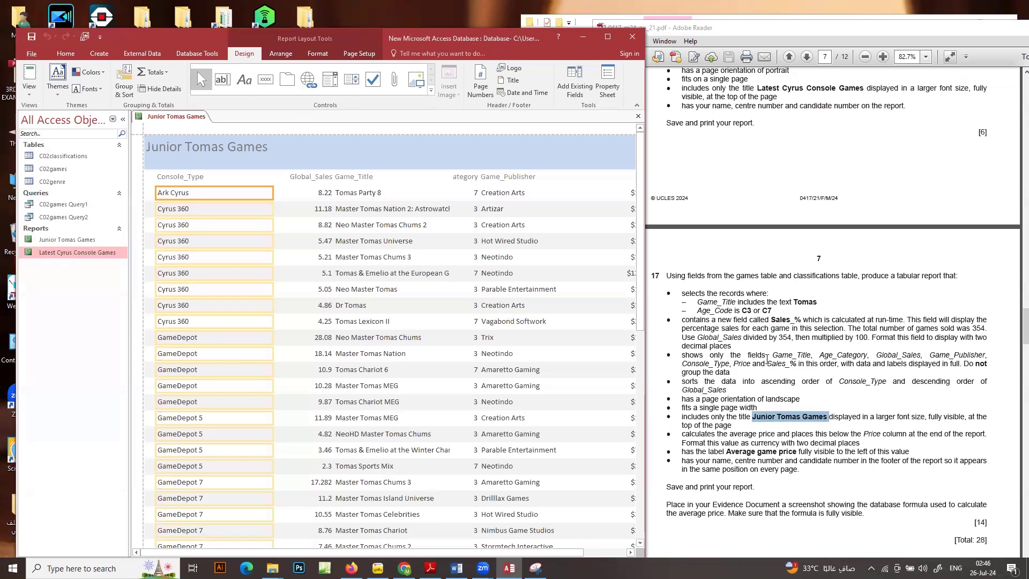
left_click(607, 36)
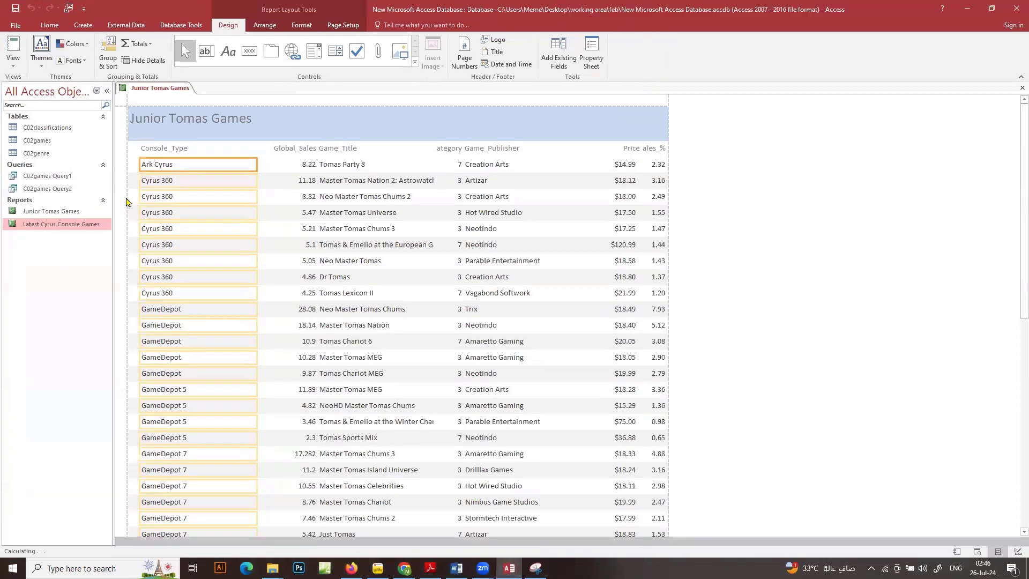
Narrow the Console_Type column and label to about the heading's width, and the Global_Sales column and label to about half their width
left_click(181, 150)
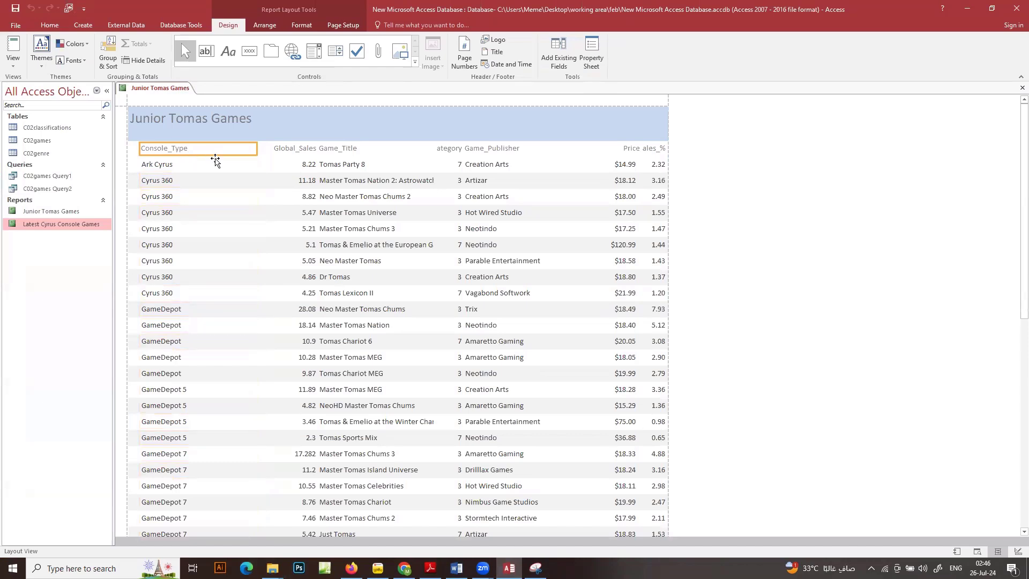
left_click(213, 164, "ctrl")
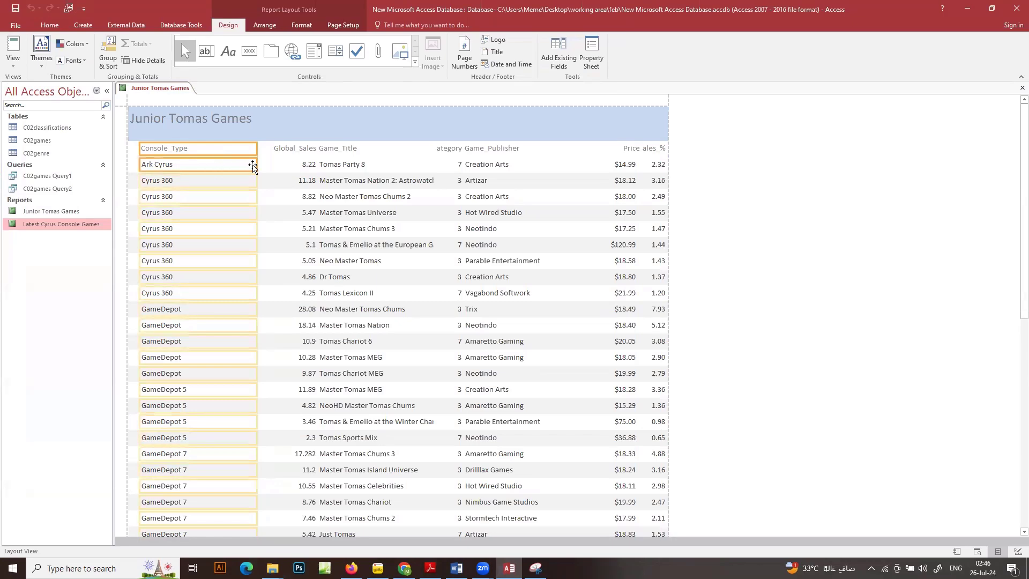
left_click_drag(257, 165, 191, 164)
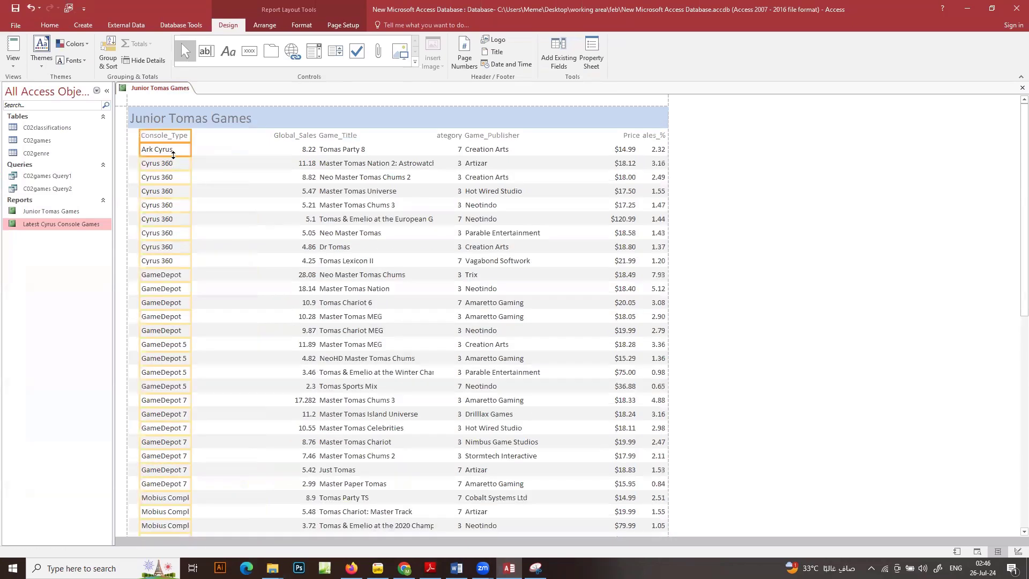
left_click(299, 135)
left_click(314, 149, "ctrl")
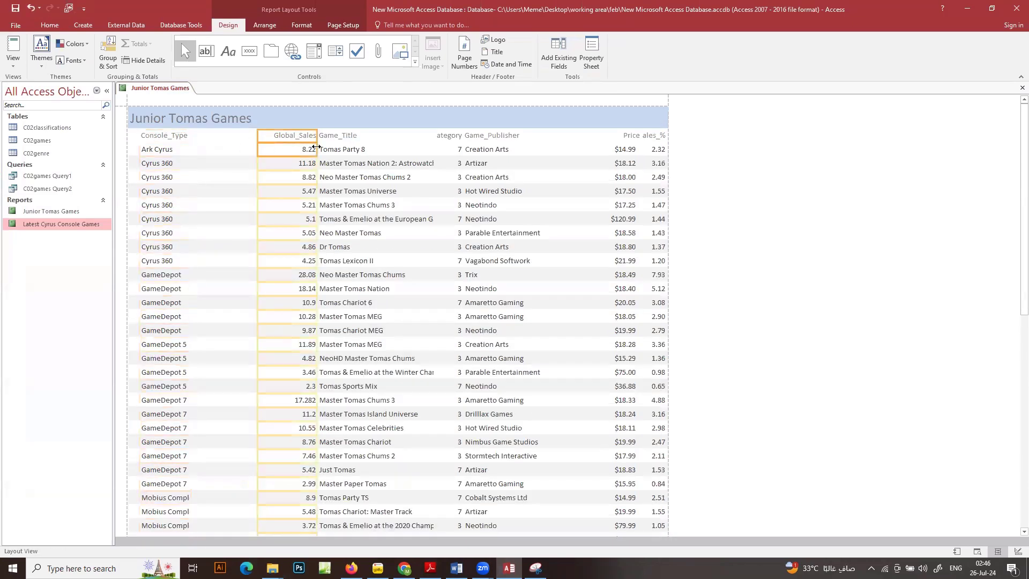
left_click_drag(316, 147, 285, 146)
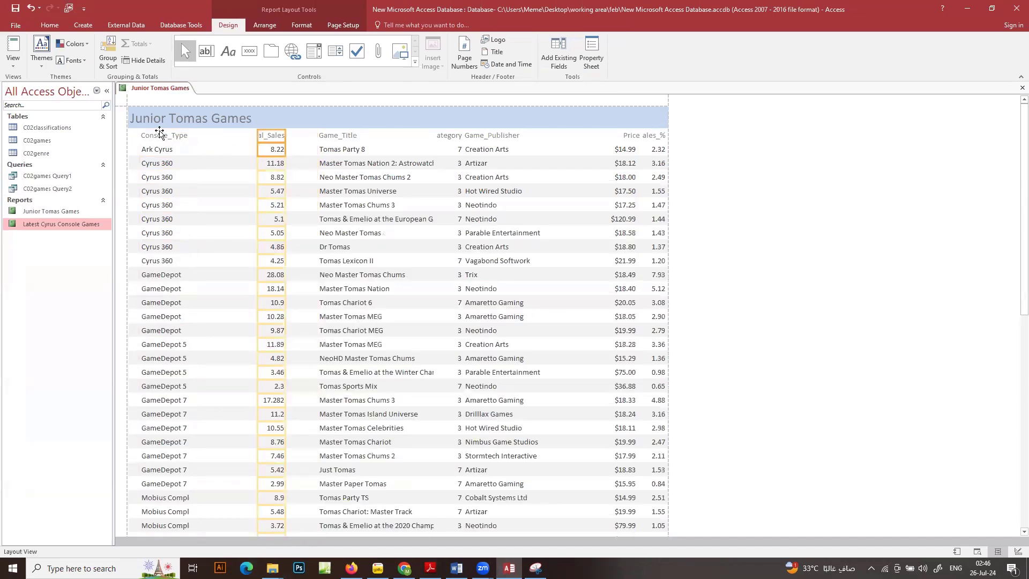
Move the Console_Type column and its label between Game_Publisher and Price, and bring the question paper PDF to the front
left_click(160, 134)
left_click(157, 150, "ctrl")
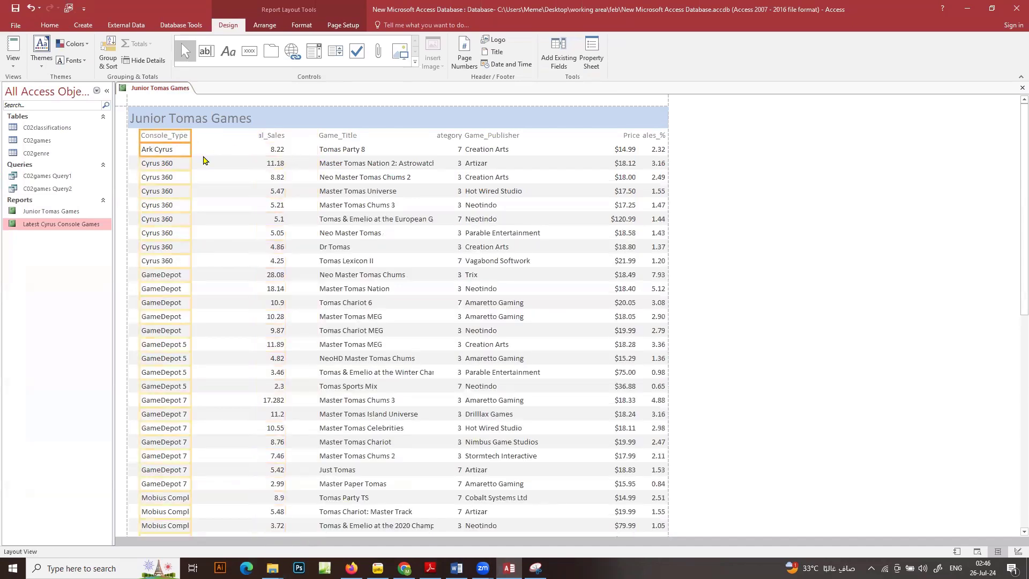
key("Right")
key("Right")
key("Right")
key("Right")
key("Right")
key("Right")
key("Right")
key("Right")
key("Right")
key("Right")
key("Right")
key("Right")
key("Right")
key("Right")
key("Right")
key("Right")
key("Right")
key("Right")
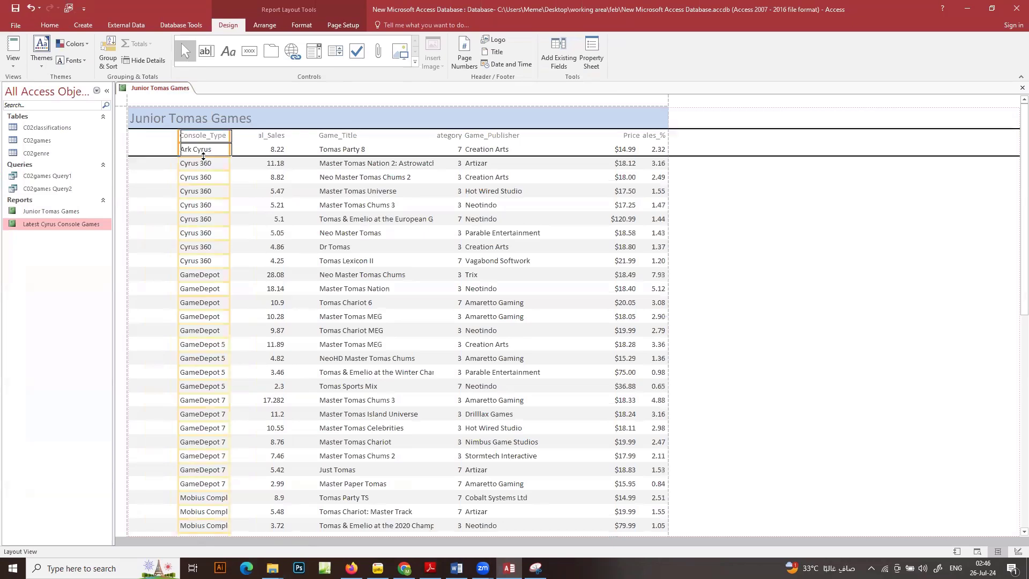
key("Right")
key("Right")
key("Right")
key("Right")
key("Right")
key("Right")
key("Right")
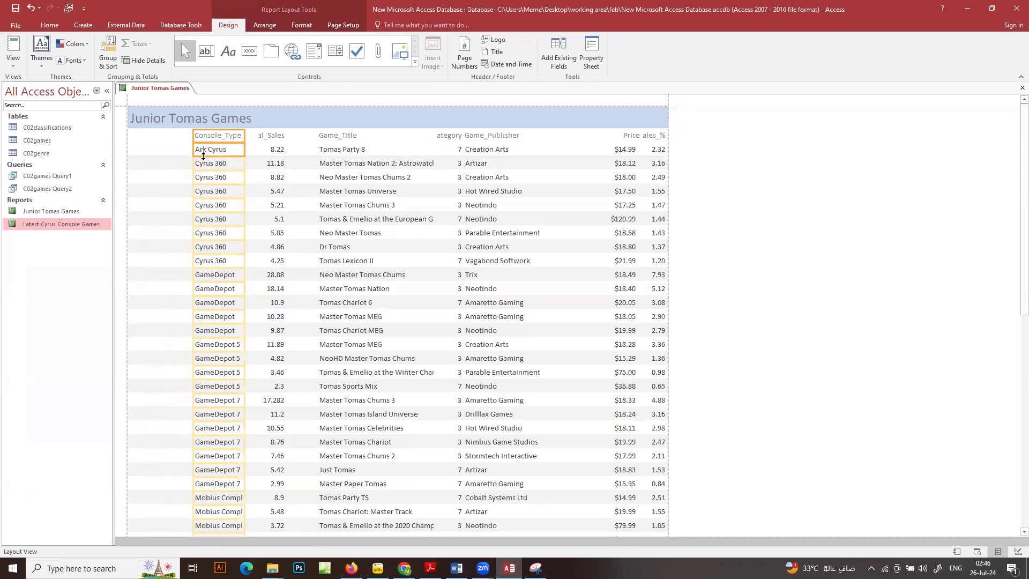
left_click(368, 149)
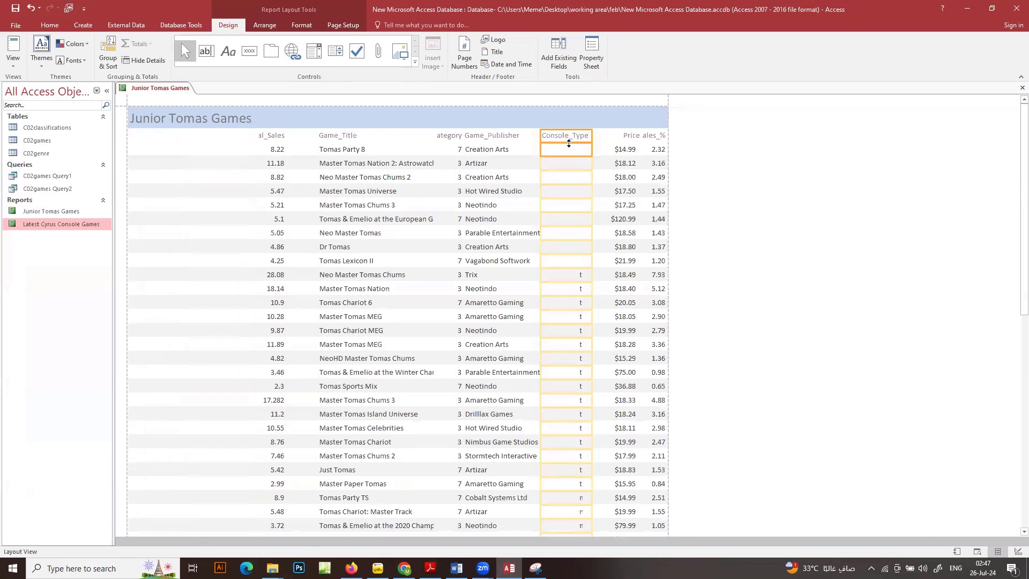
key("Right")
key("Right")
key("Right")
key("Right")
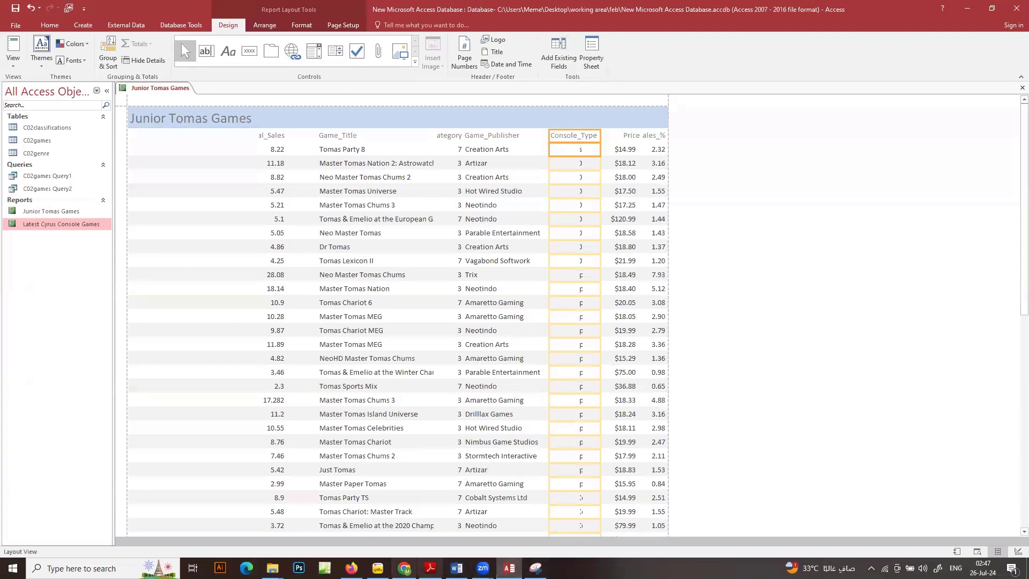
left_click(430, 568)
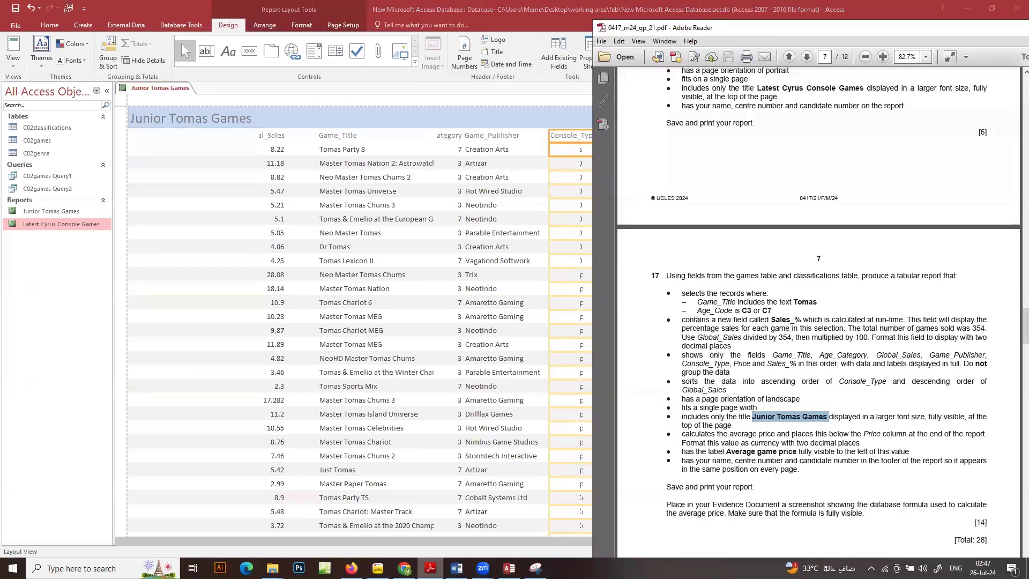
In the Junior Tomas Games report, narrow the Game_Title column and label and move them to the report's left edge as the first field
key("alt+Tab")
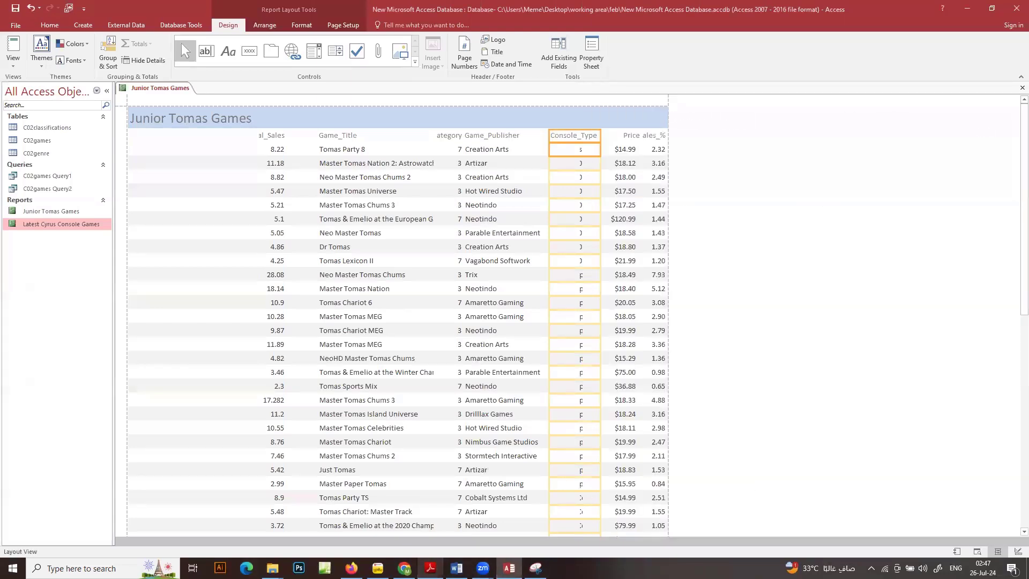
left_click(350, 137)
left_click(345, 149, "shift")
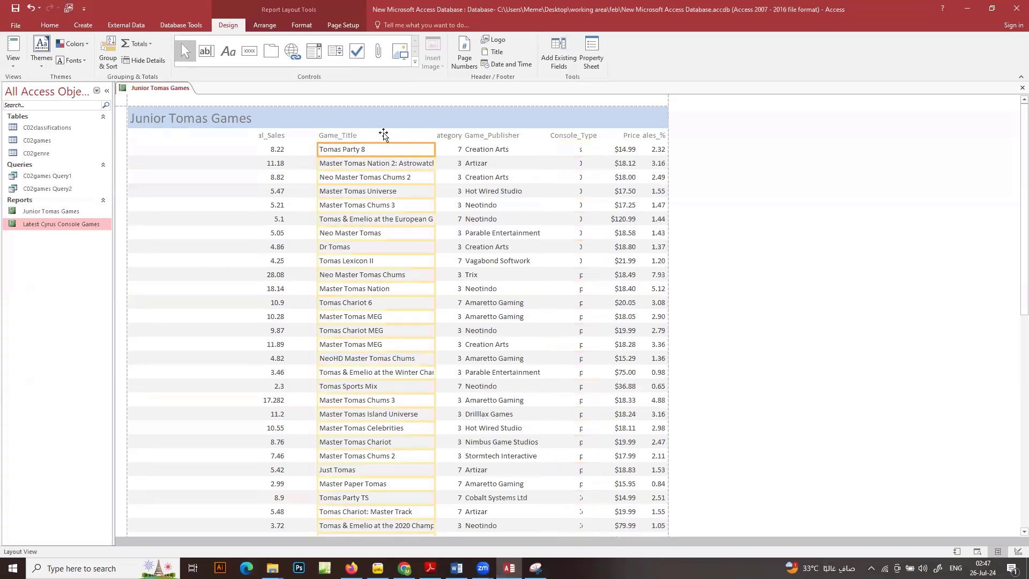
left_click(358, 138)
left_click(407, 149, "shift")
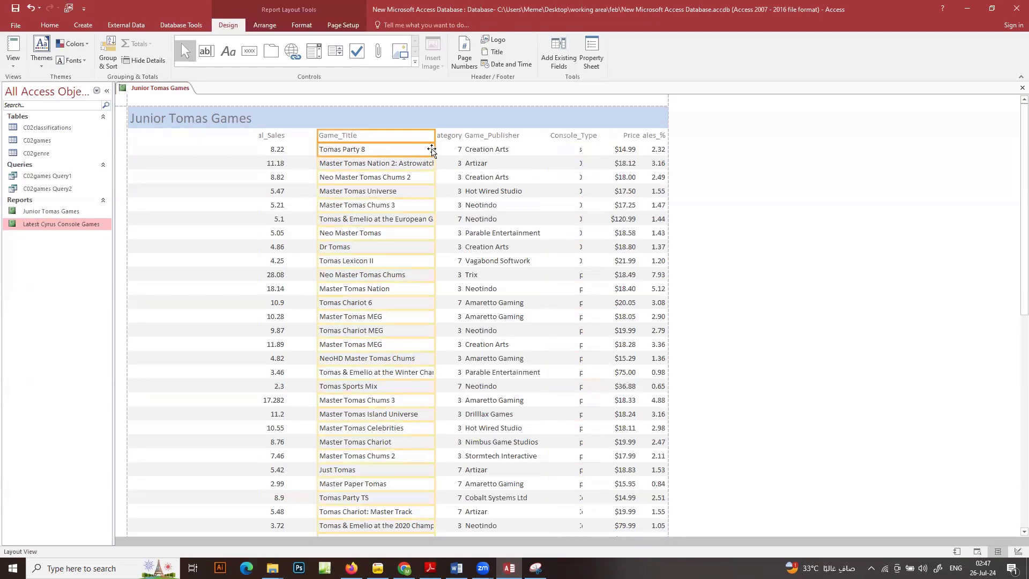
left_click_drag(431, 149, 393, 149)
left_click_drag(336, 134, 148, 134)
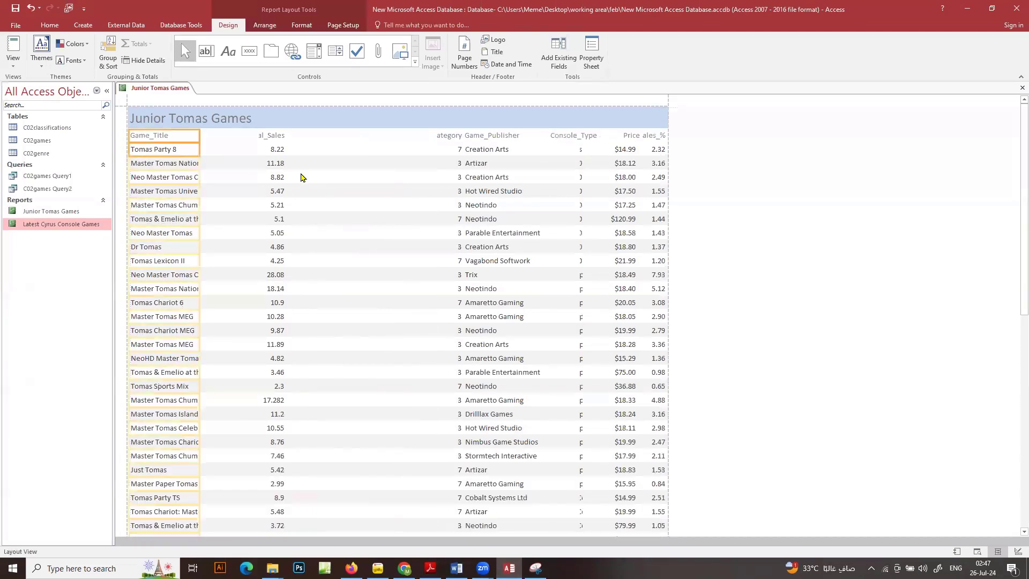
Move the Global_Sales column and its label right, leaving room for another field after Game_Title
left_click(273, 135)
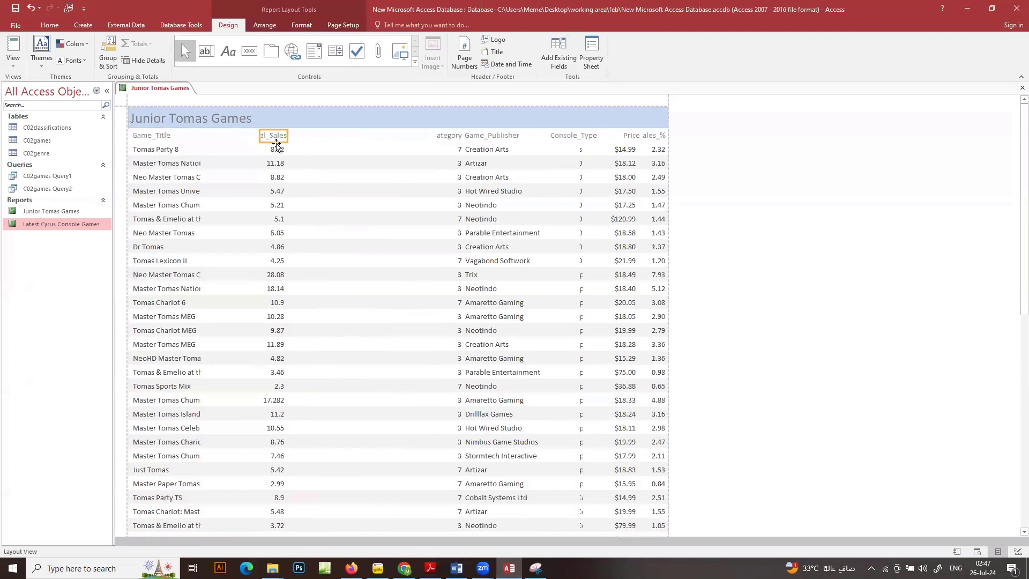
key("Right")
key("Right")
key("Right")
key("Right")
key("Right")
key("Right")
key("Right")
key("Right")
key("Right")
key("Right")
key("Right")
key("Right")
key("Right")
key("Right")
key("Right")
key("Right")
key("Right")
key("Right")
key("Right")
key("Right")
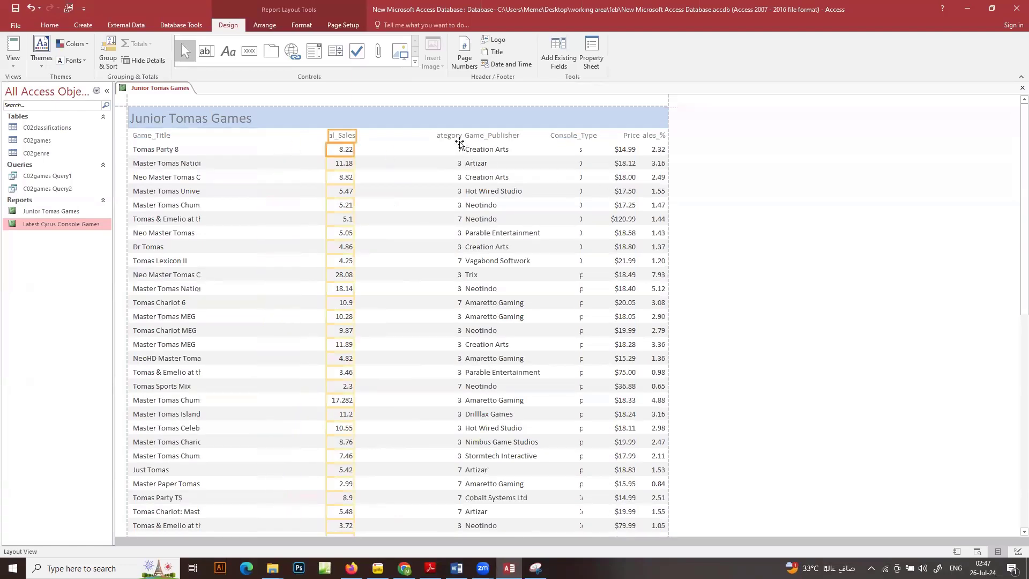
Move the Age_Category column and its label left, between Game_Title and Global_Sales
left_click(449, 136)
left_click(452, 149, "ctrl")
key("Left")
key("Left")
key("Left")
key("Left")
key("Left")
key("Left")
key("Left")
key("Left")
key("Left")
key("Left")
key("Left")
key("Left")
key("Left")
key("Left")
key("Left")
key("Left")
key("Left")
key("Left")
key("Left")
key("Left")
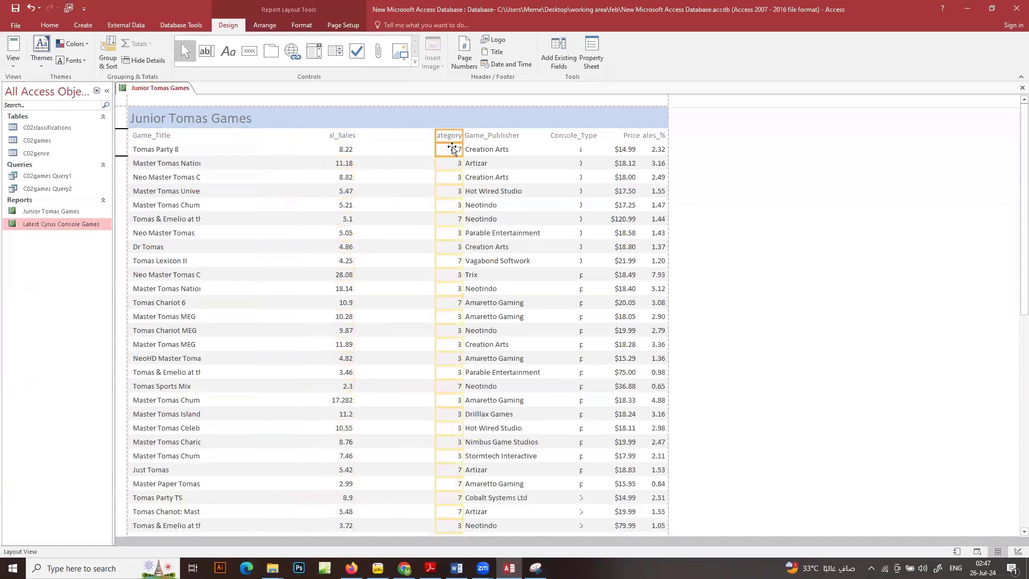
key("Left")
key("Left")
key("Left")
key("Left")
key("Left")
key("Left")
key("Left")
key("Left")
key("Left")
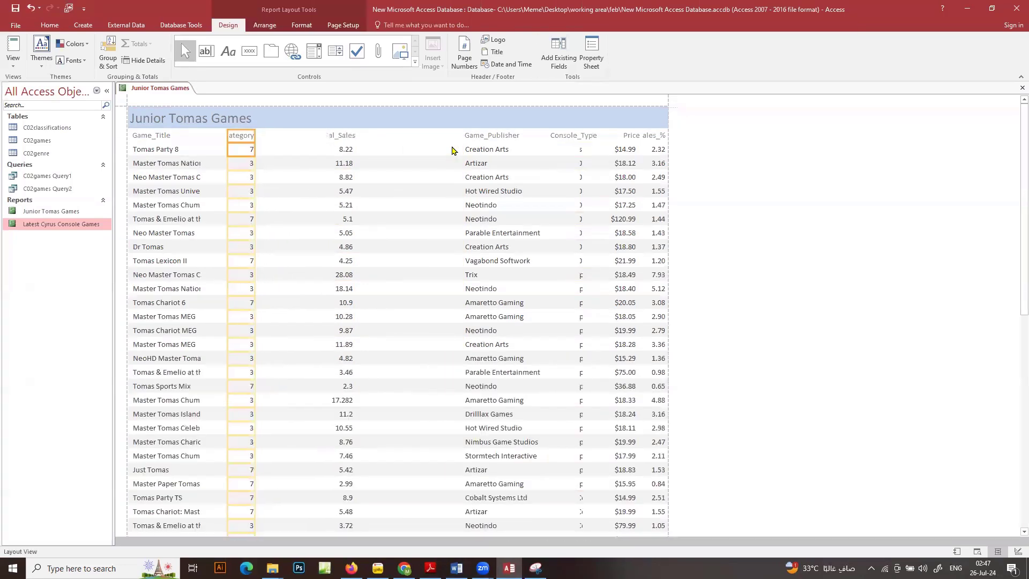
Show the question paper beside the restored database window, and move the Global_Sales column and label left, closer to Age_Category
left_click(991, 8)
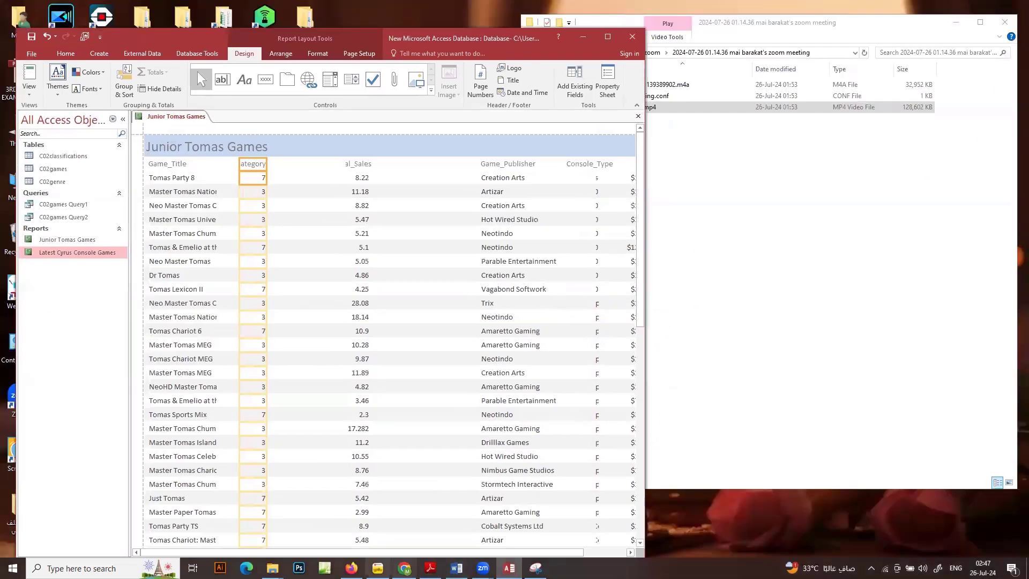
left_click(430, 567)
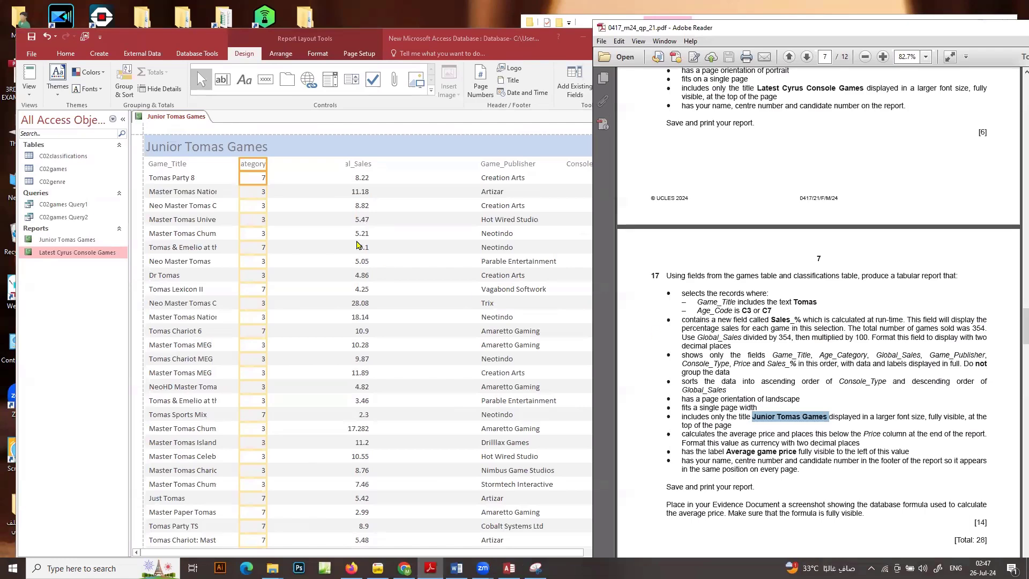
left_click(356, 177)
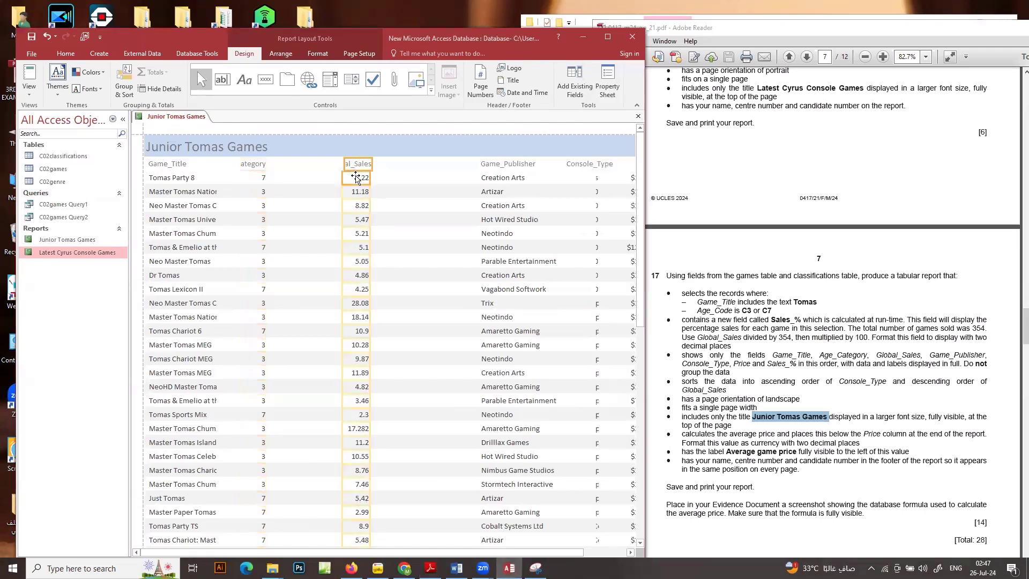
key("Left")
key("Left")
key("Left")
key("Left")
key("Left")
key("Left")
key("Left")
key("Left")
key("Left")
key("Left")
key("Left")
key("Left")
key("Left")
key("Left")
key("Left")
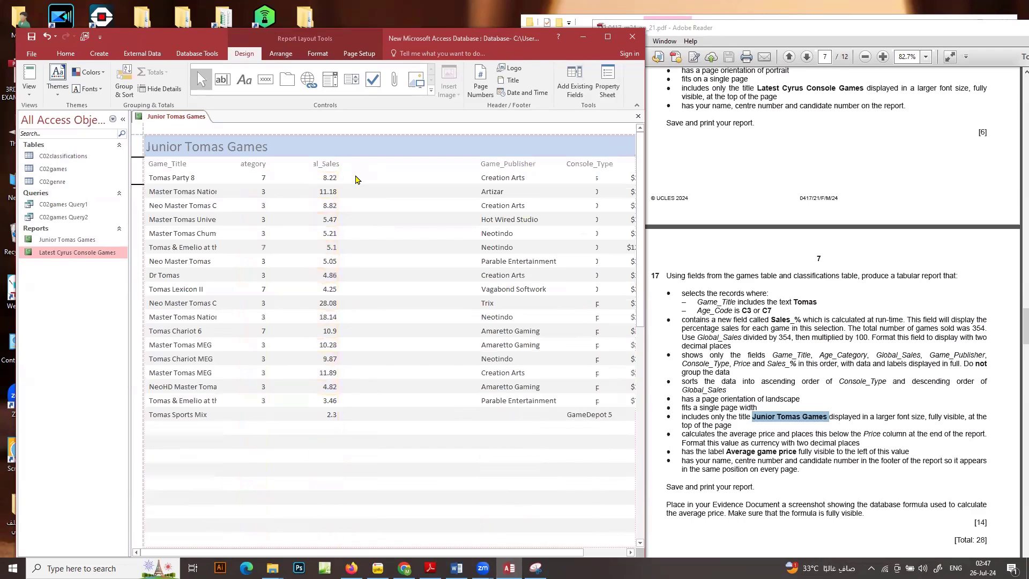
key("Left")
key("Left")
key("Left")
key("Left")
key("Left")
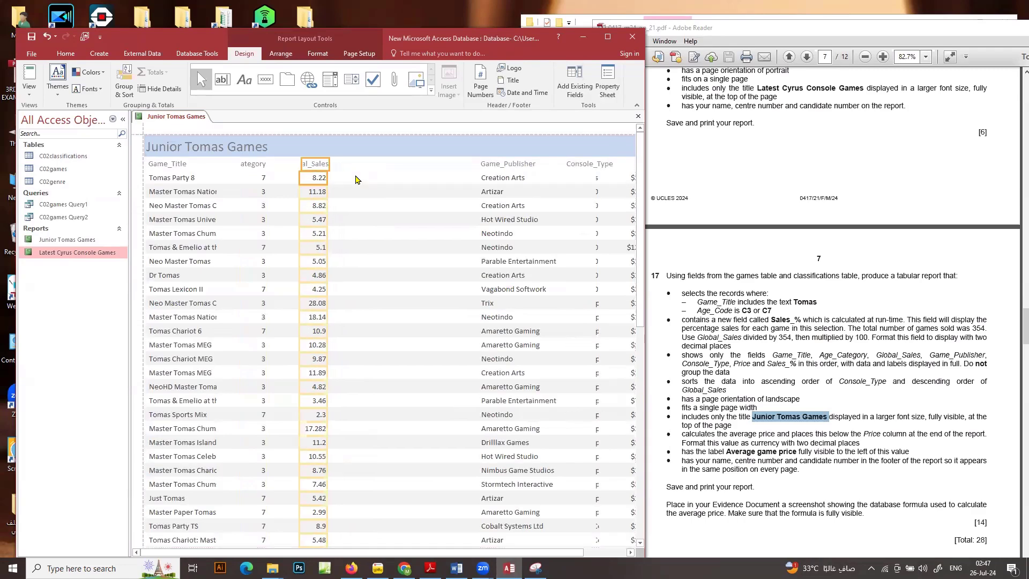
Narrow the Game_Publisher column and label to about the heading's width and move them left, next to Global_Sales
left_click(505, 165)
left_click(506, 180)
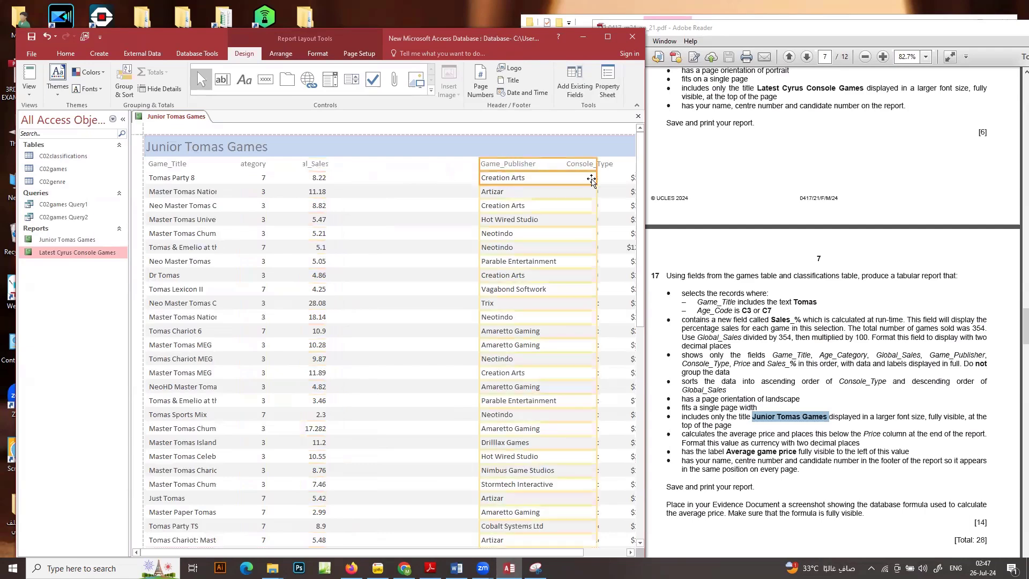
left_click_drag(597, 177, 537, 177)
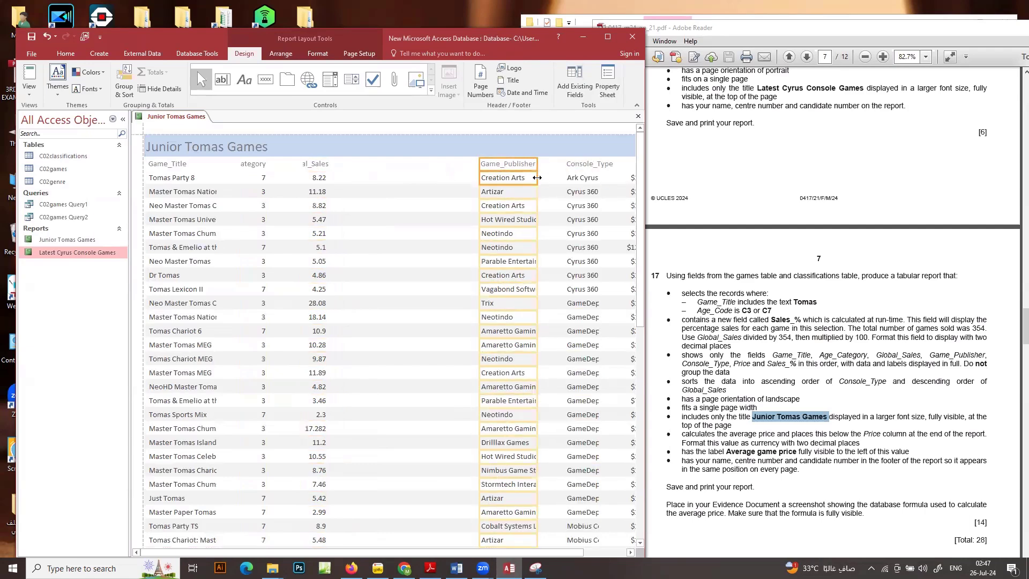
key("Left")
key("Left")
key("Left")
key("Left")
key("Left")
key("Left")
key("Left")
key("Left")
key("Left")
key("Left")
key("Left")
key("Left")
key("Left")
key("Left")
key("Left")
key("Left")
key("Left")
key("Left")
key("Left")
key("Left")
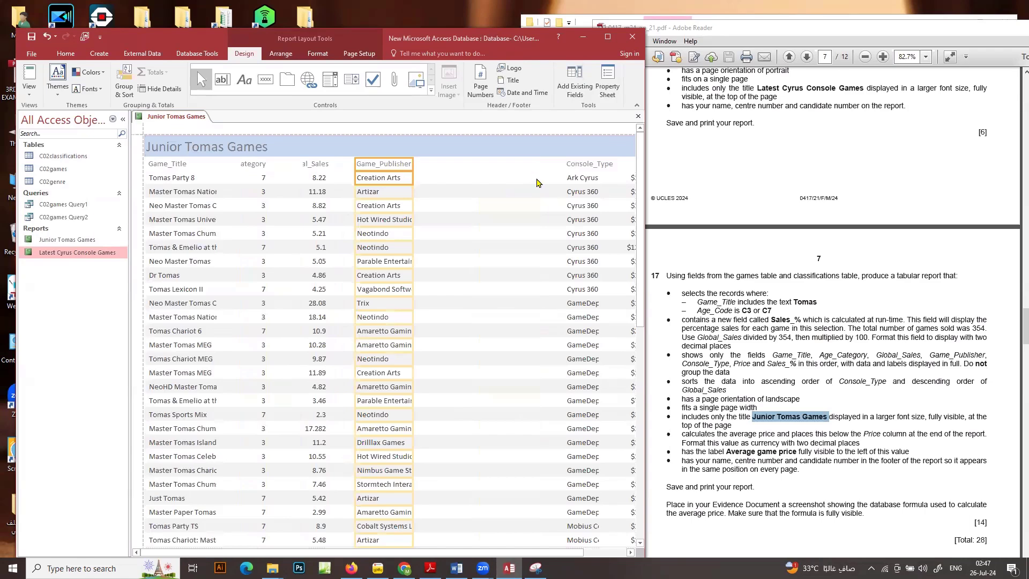
Move the Console_Type column and its label left, closer to Game_Publisher
left_click(579, 164)
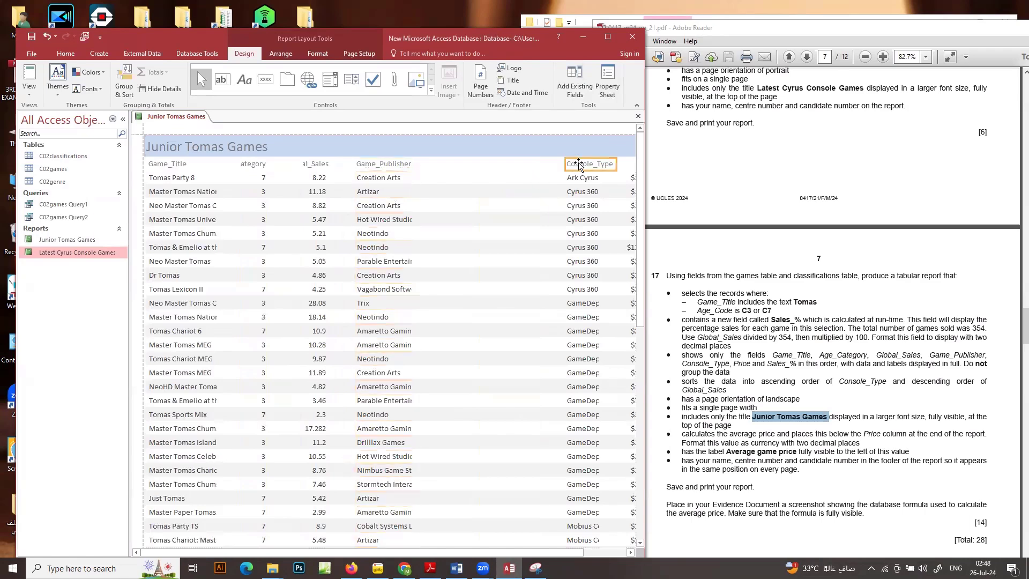
left_click(586, 182)
key("Left")
key("Left")
key("Left")
key("Left")
key("Left")
key("Left")
key("Left")
key("Left")
key("Left")
key("Left")
key("Left")
key("Left")
key("Left")
key("Left")
key("Left")
key("Left")
key("Left")
key("Left")
key("Left")
key("Left")
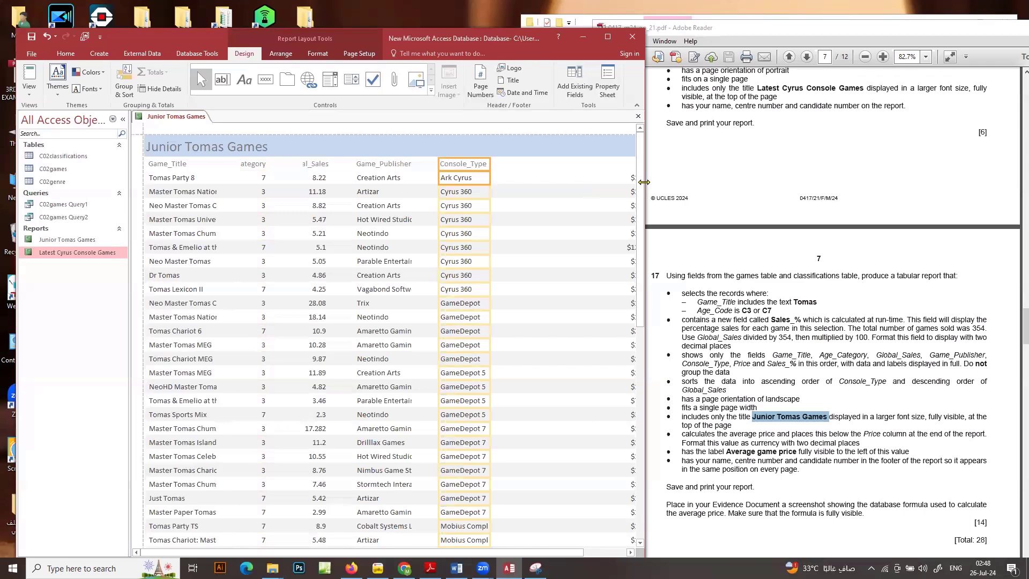
Widen the database window to show the whole report, and move the Price column and label left to free space before Sales_%
left_click_drag(643, 182, 721, 182)
left_click(650, 165)
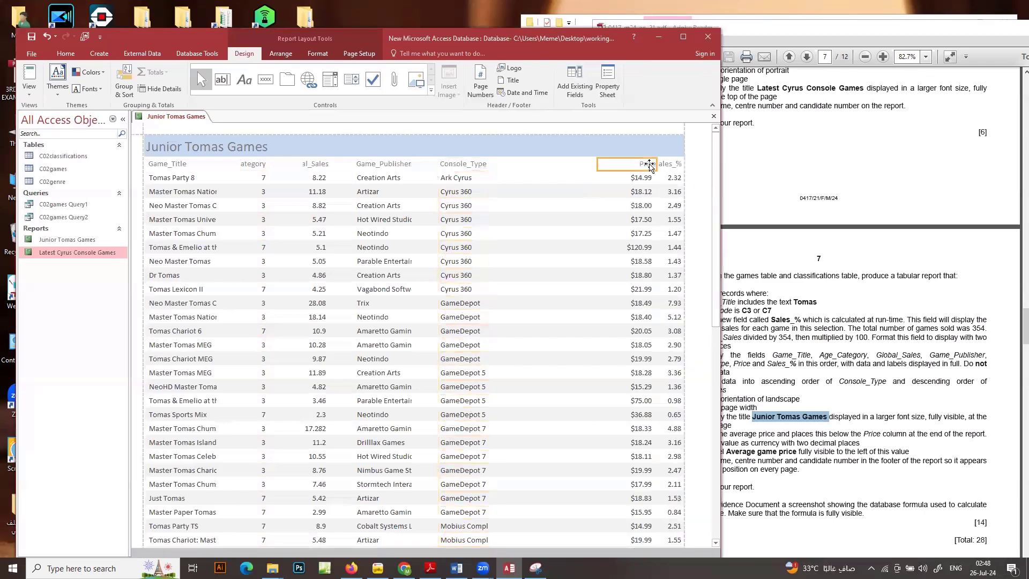
left_click(640, 177, "shift")
key("Left")
key("Left")
key("Left")
key("Left")
key("Left")
key("Left")
key("Left")
key("Left")
key("Left")
key("Left")
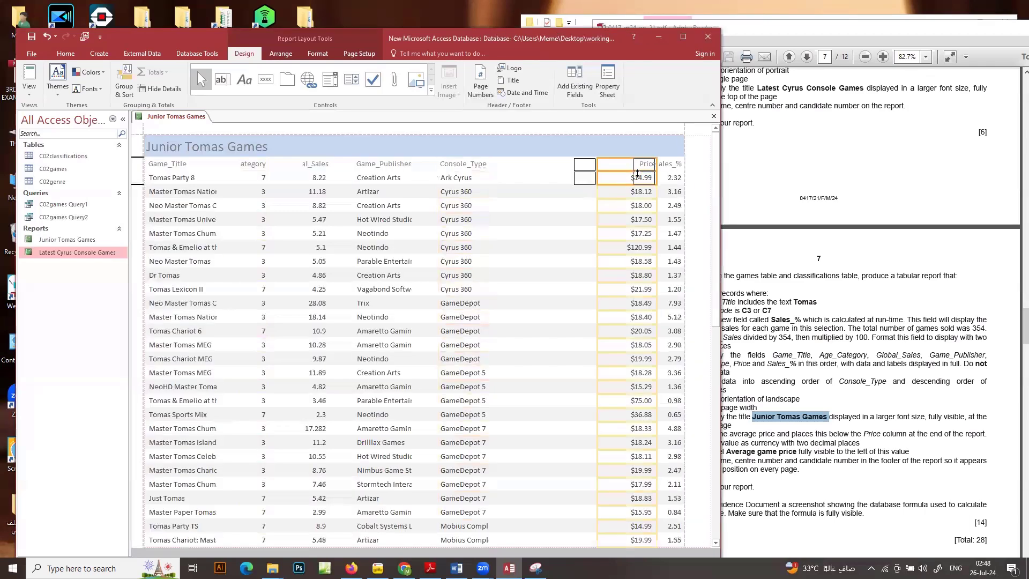
Widen the Sales_% column and label leftwards until the heading fits in full
left_click(667, 162)
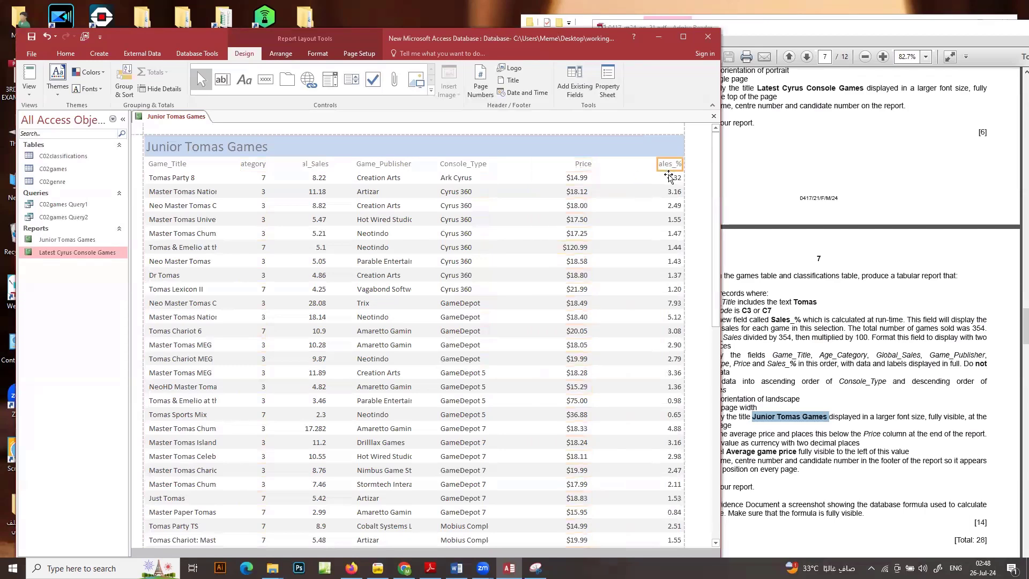
left_click(662, 178, "shift")
left_click_drag(657, 177, 635, 178)
scroll(651, 217, "down", 3)
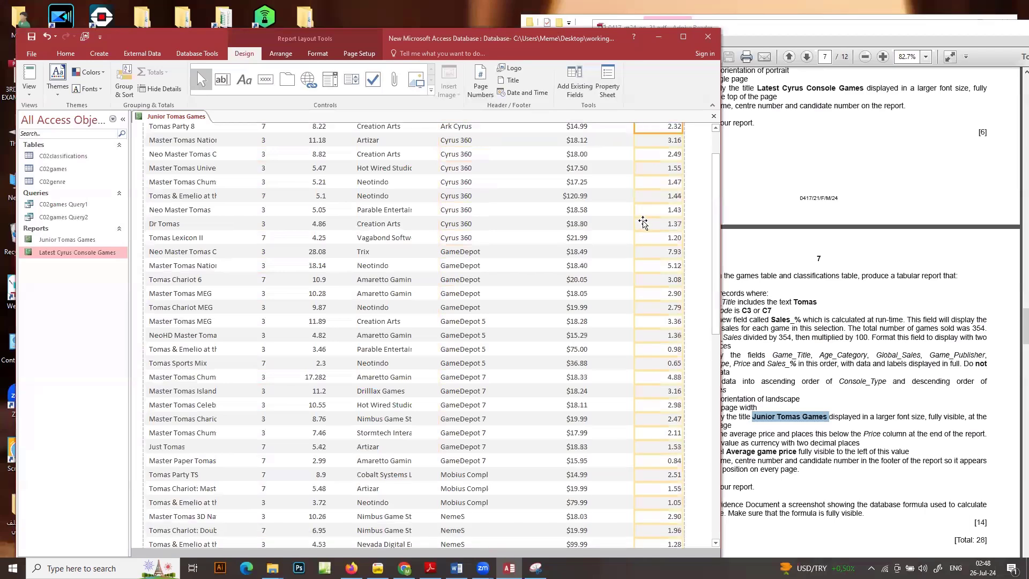
scroll(643, 210, "up", 3)
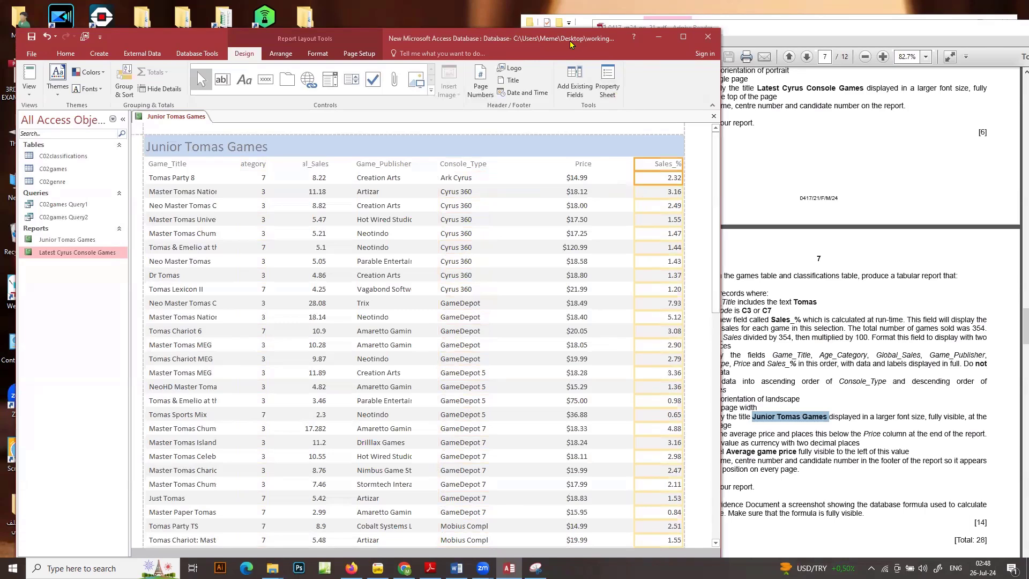
Shift the database window left to uncover more of the question paper, and move the Price column and label right, closer to Sales_%
left_click_drag(571, 44, 521, 52)
left_click(528, 173)
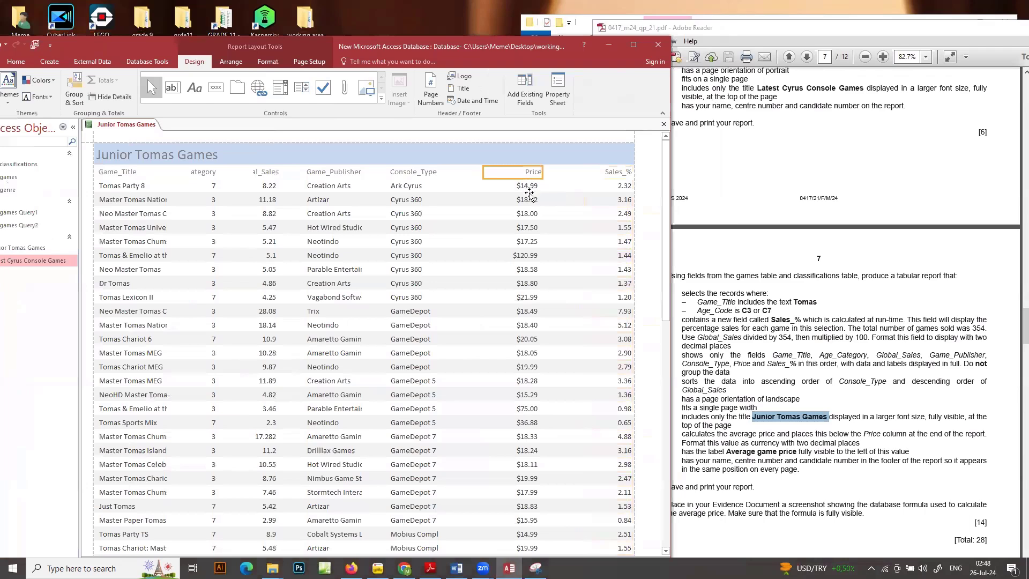
left_click(528, 195)
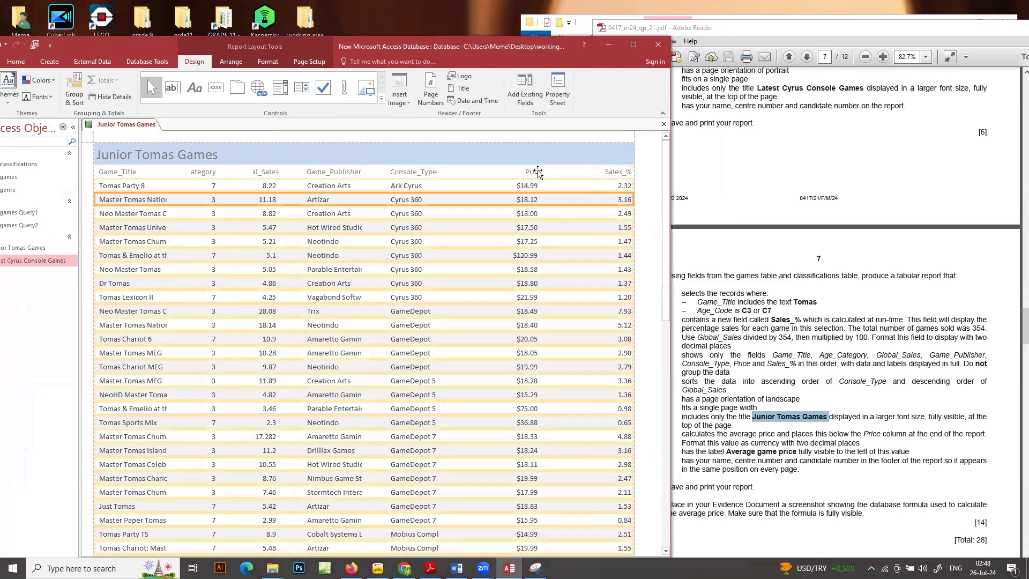
left_click(534, 172)
left_click(533, 187, "shift")
key("Right")
key("Right")
key("Right")
key("Right")
key("Right")
key("Right")
key("Right")
key("Right")
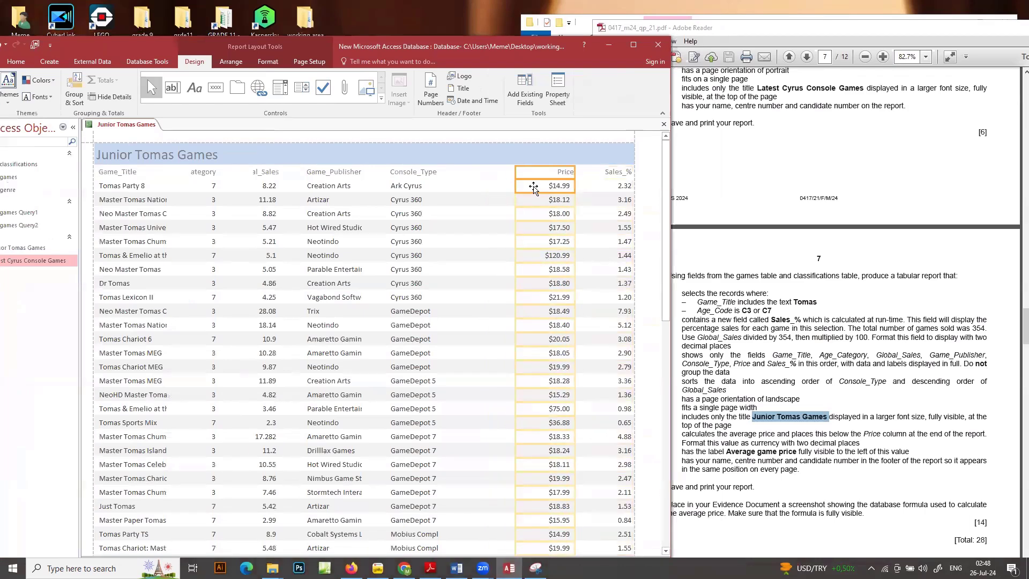
key("Right")
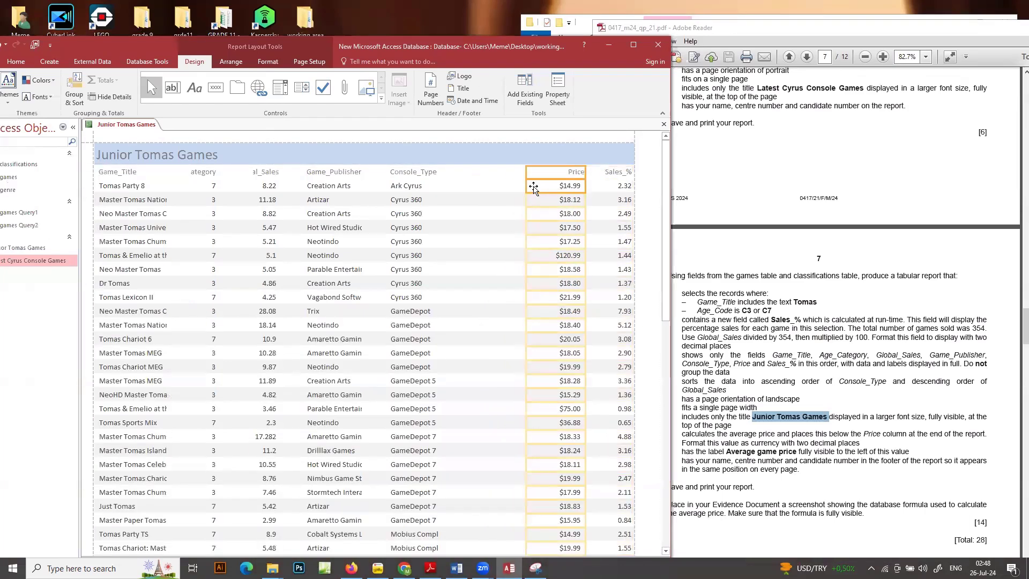
Widen the Console_Type column and label to fit Mobius Complete, and move them right, next to Price
left_click(413, 172)
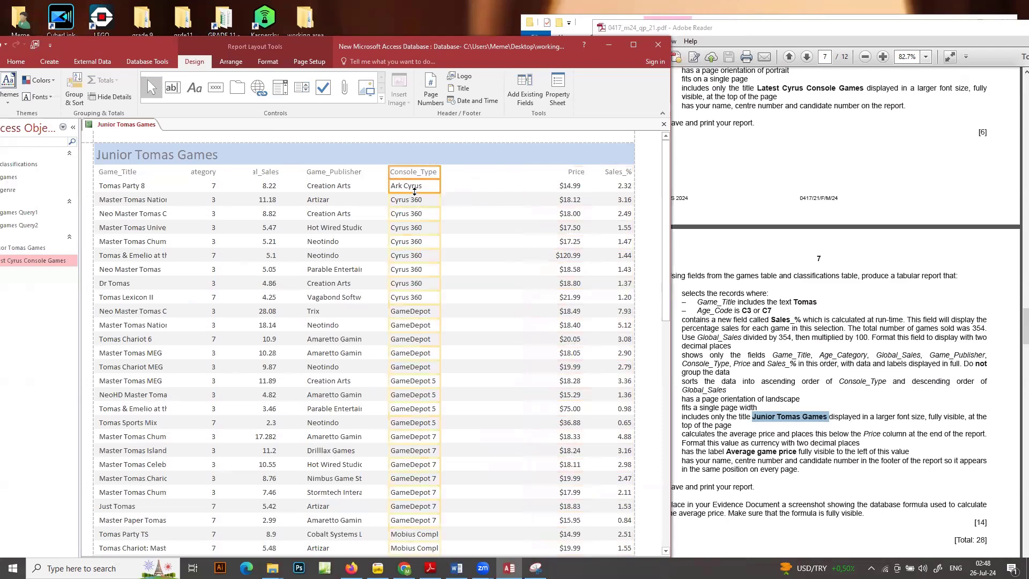
mouse_move(441, 201)
left_mouse_down()
mouse_move(475, 201)
mouse_move(453, 202)
left_mouse_up()
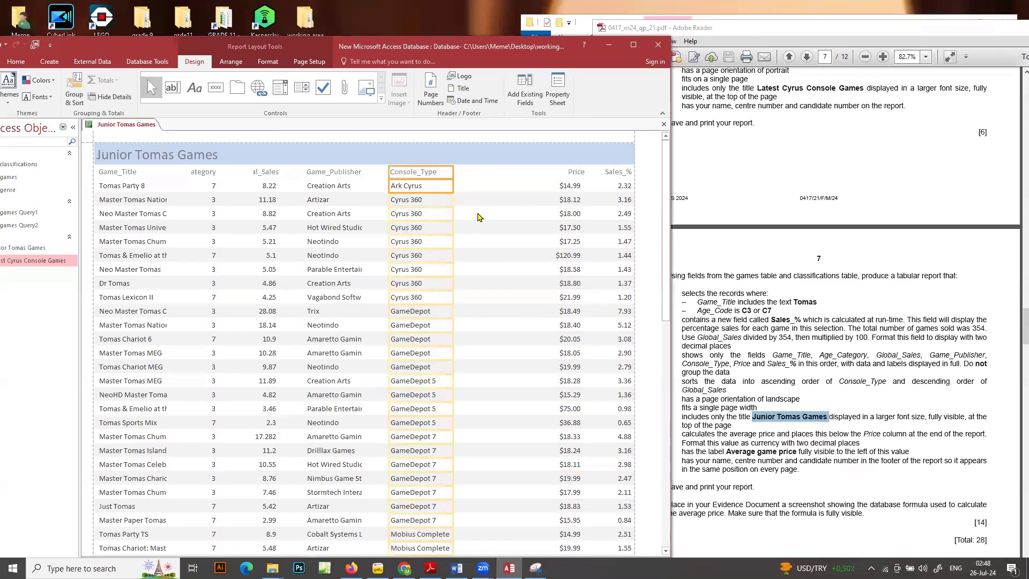
key("Right")
key("Right")
key("Right")
key("Right")
key("Right")
key("Right")
key("Right")
key("Right")
key("Right")
key("Right")
key("Right")
key("Right")
key("Right")
key("Right")
key("Right")
key("Right")
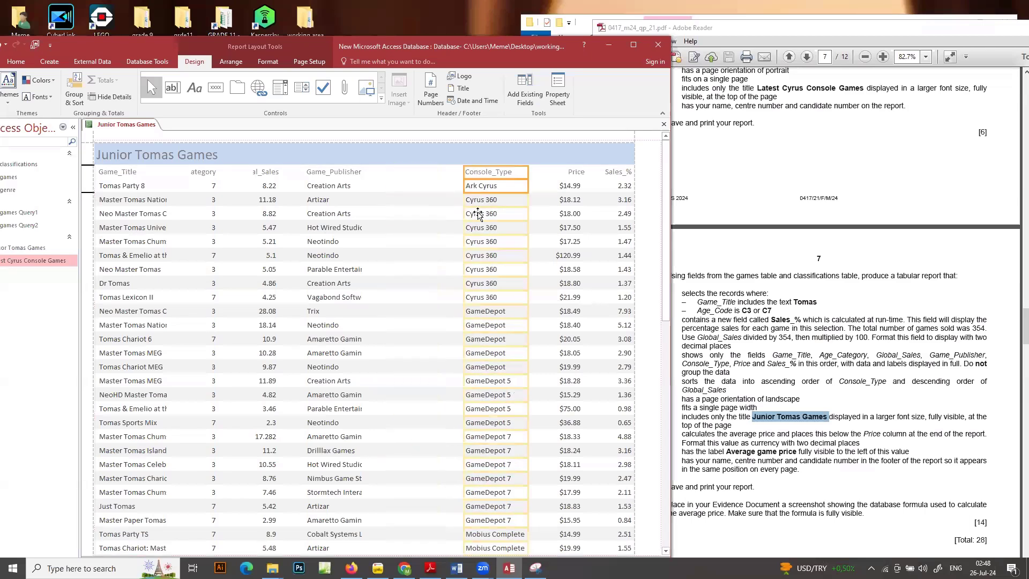
key("Right")
key("Right")
Extend the left edge of the Console_Type column and label slightly to make room for its longest values
scroll(480, 222, "down", 1)
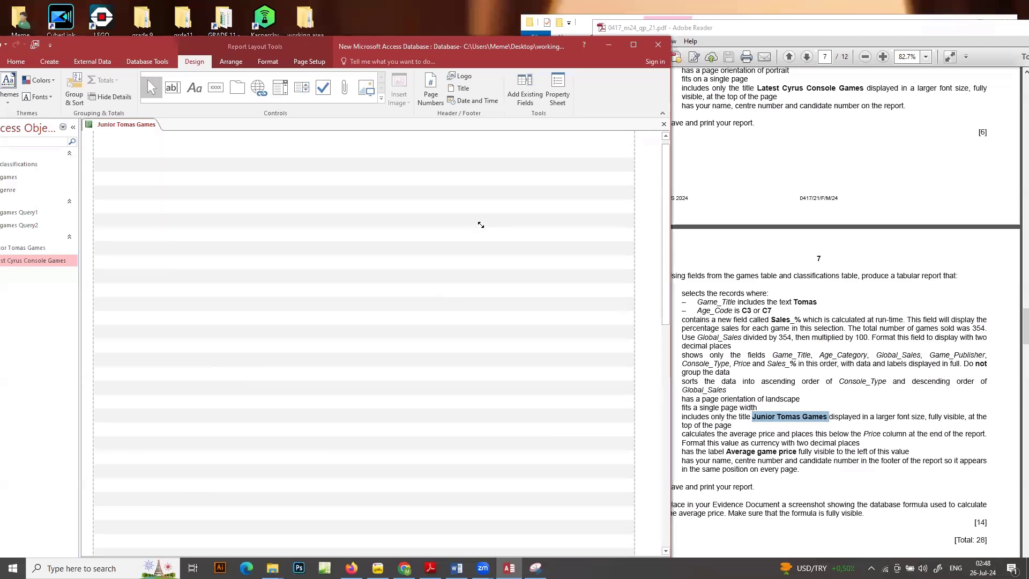
scroll(479, 222, "down", 2)
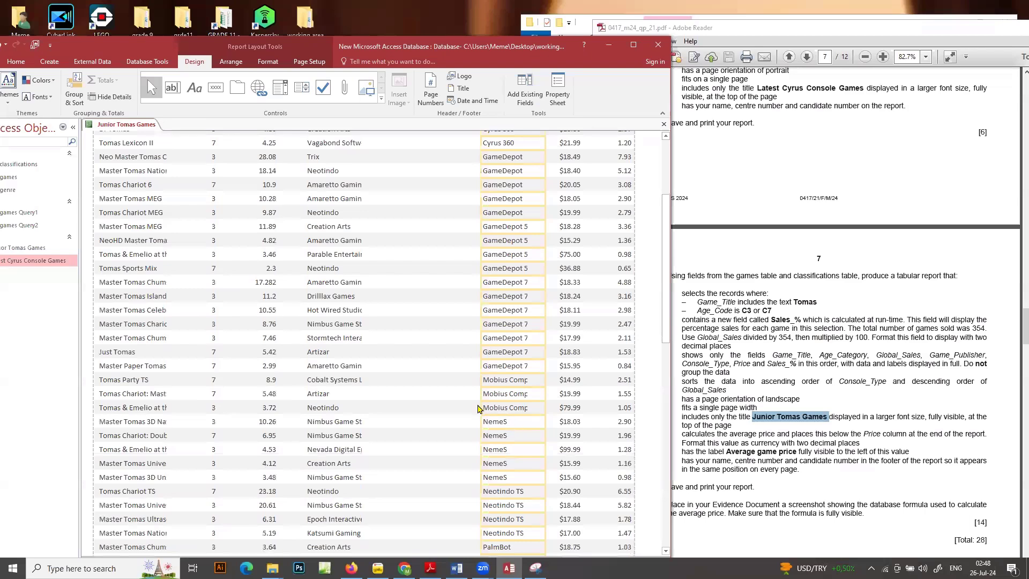
left_click_drag(480, 407, 472, 411)
scroll(369, 281, "up", 5)
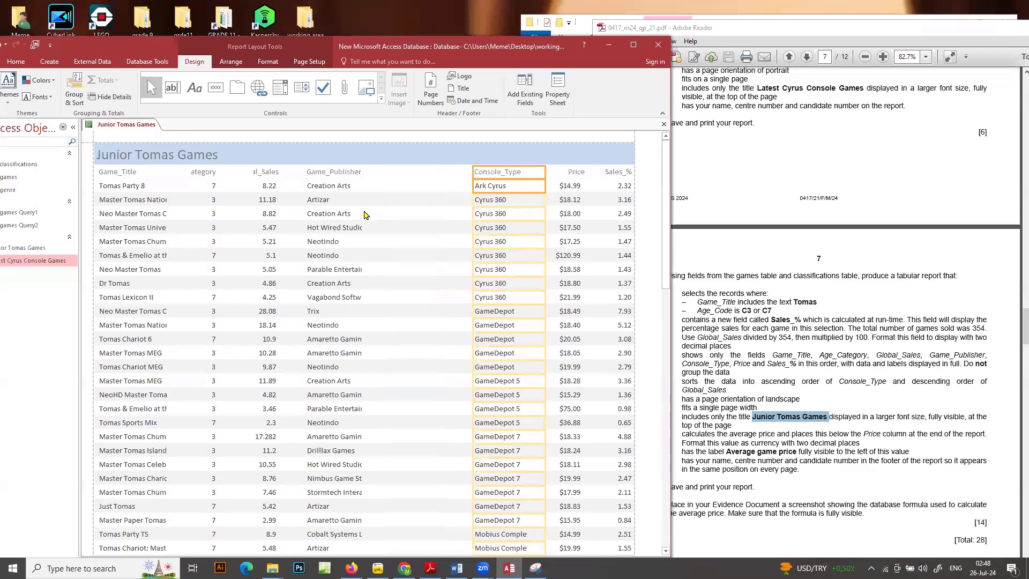
Widen the Game_Publisher column and label so that long publisher names such as Parable Entertainment fit in full
left_click(340, 171)
left_click(336, 189)
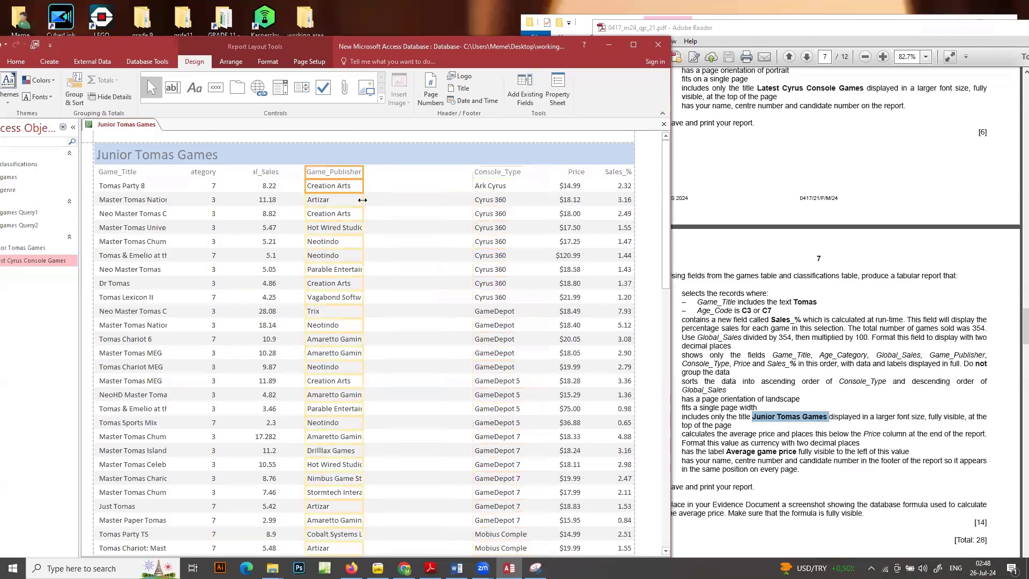
left_click_drag(363, 199, 402, 204)
scroll(403, 213, "down", 1)
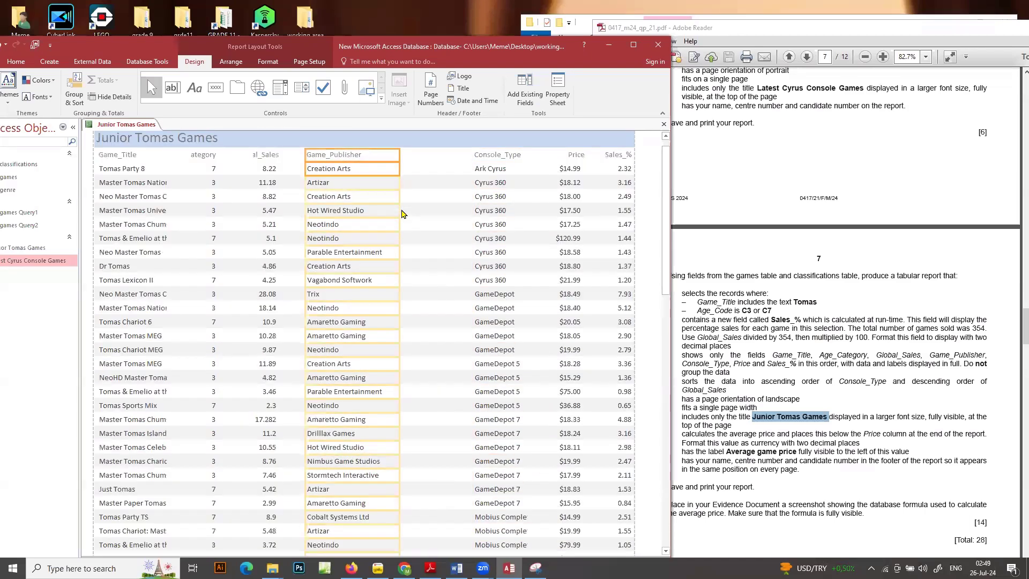
Widen the Game_Publisher column and label so Nevada Digital Entertainment fits, and move them right, next to Console_Type
scroll(402, 212, "down", 1)
scroll(401, 211, "down", 2)
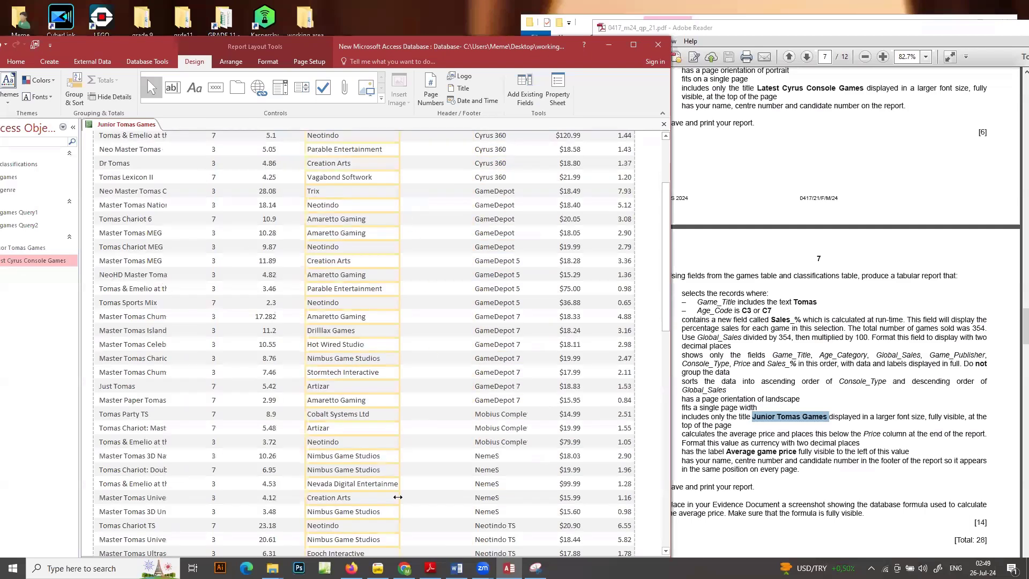
mouse_move(397, 496)
left_mouse_down()
mouse_move(424, 483)
mouse_move(408, 483)
left_mouse_up()
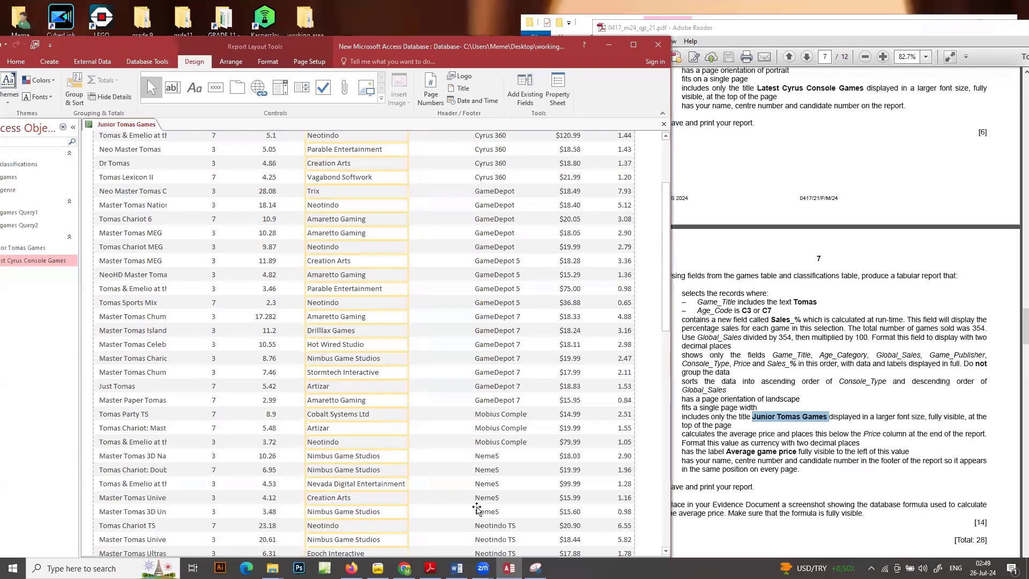
key("Right")
key("Right")
key("Right")
key("Right")
key("Right")
key("Right")
key("Right")
key("Right")
key("Right")
key("Right")
key("Right")
key("Right")
key("Right")
key("Right")
key("Right")
key("Right")
key("Right")
key("Right")
key("Right")
key("Right")
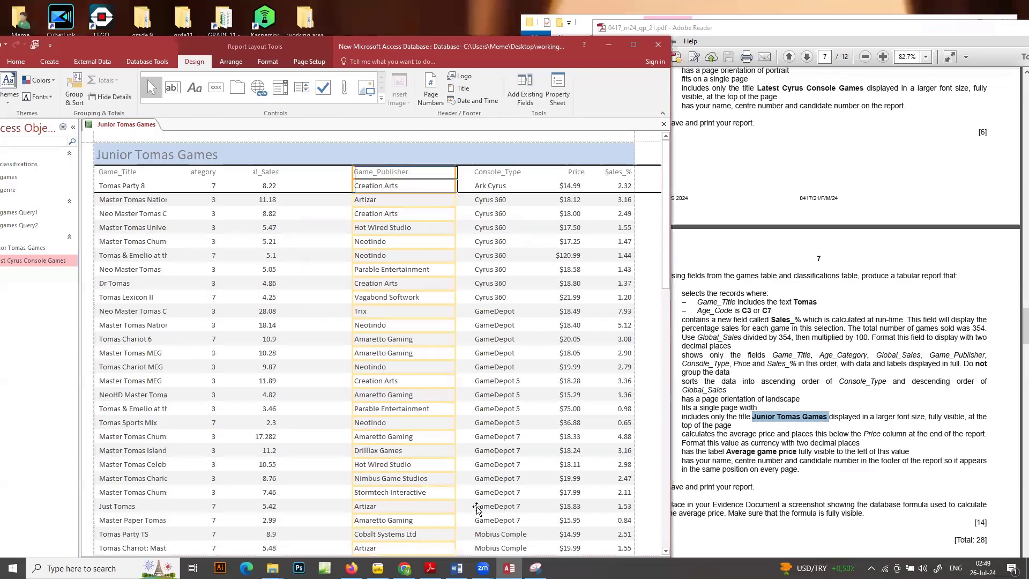
Widen the Global_Sales and Age_Category columns with their labels to show the headings in full, and move them right towards Game_Publisher
left_click(269, 164)
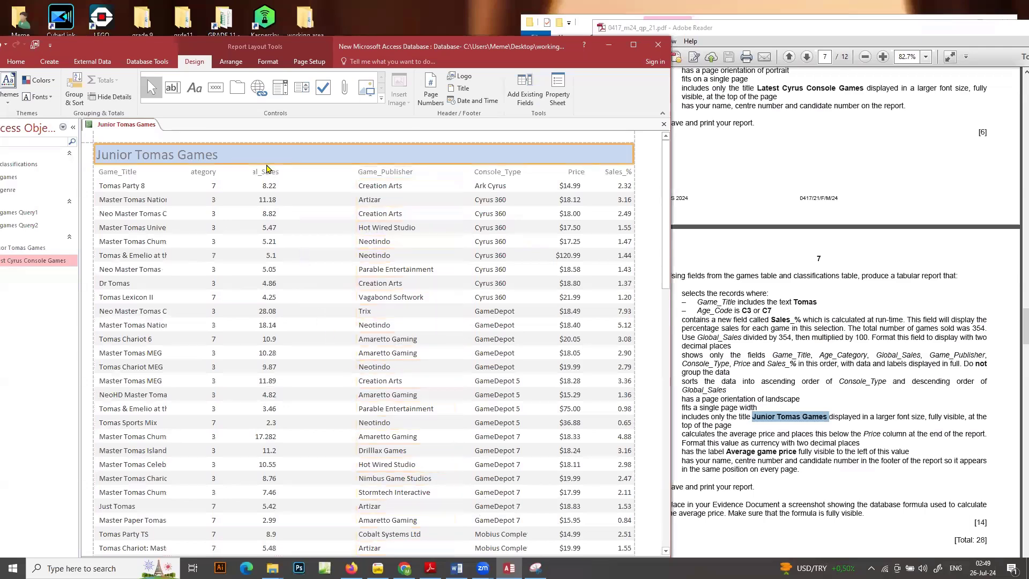
left_click(268, 172)
left_click(267, 184, "ctrl")
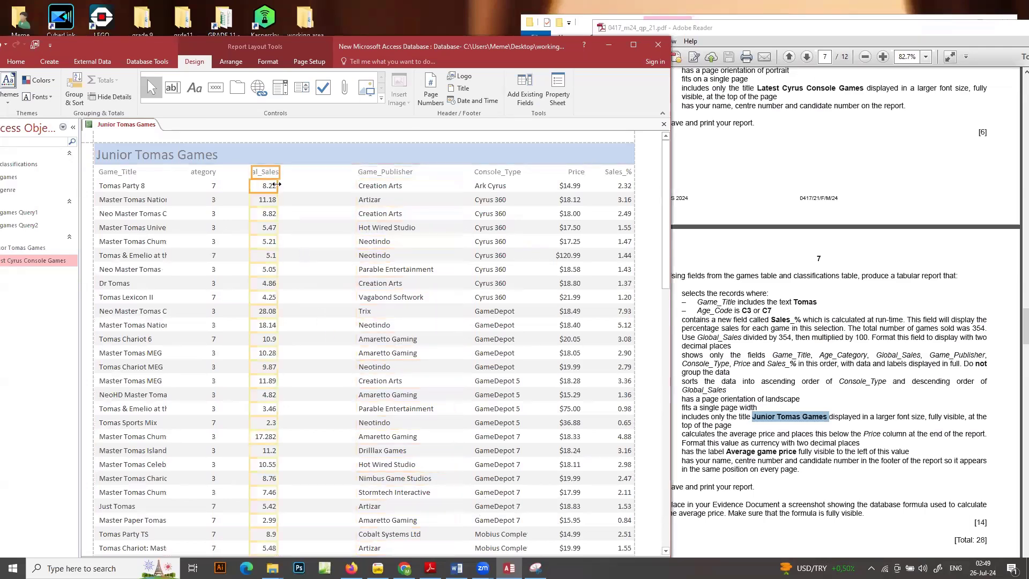
left_click_drag(278, 185, 300, 185)
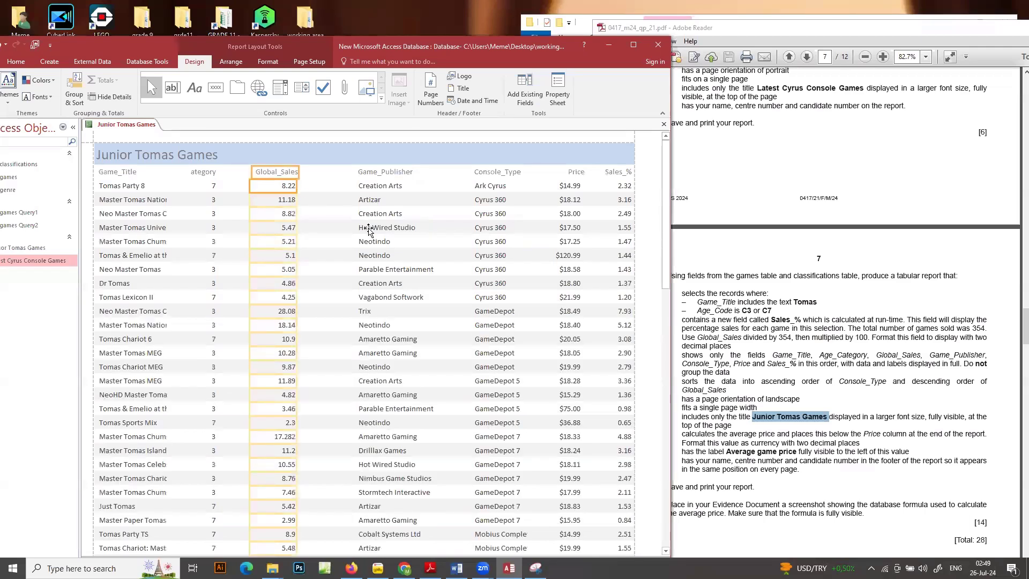
key("Right")
key("Right")
key("Right")
key("Right")
key("Right")
key("Right")
key("Right")
key("Right")
key("Right")
key("Right")
key("Right")
key("Right")
key("Right")
key("Right")
key("Right")
key("Right")
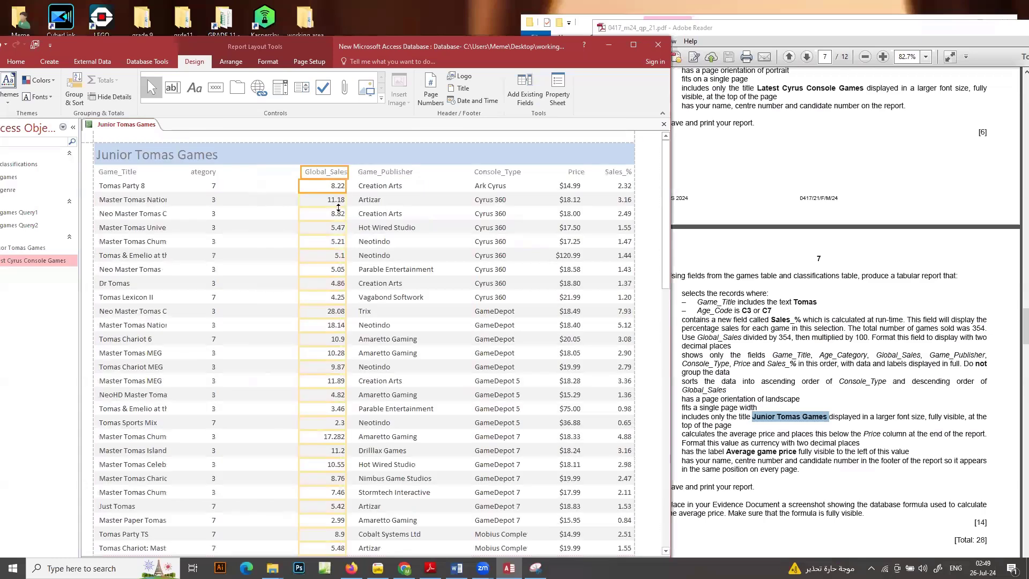
left_click(211, 173)
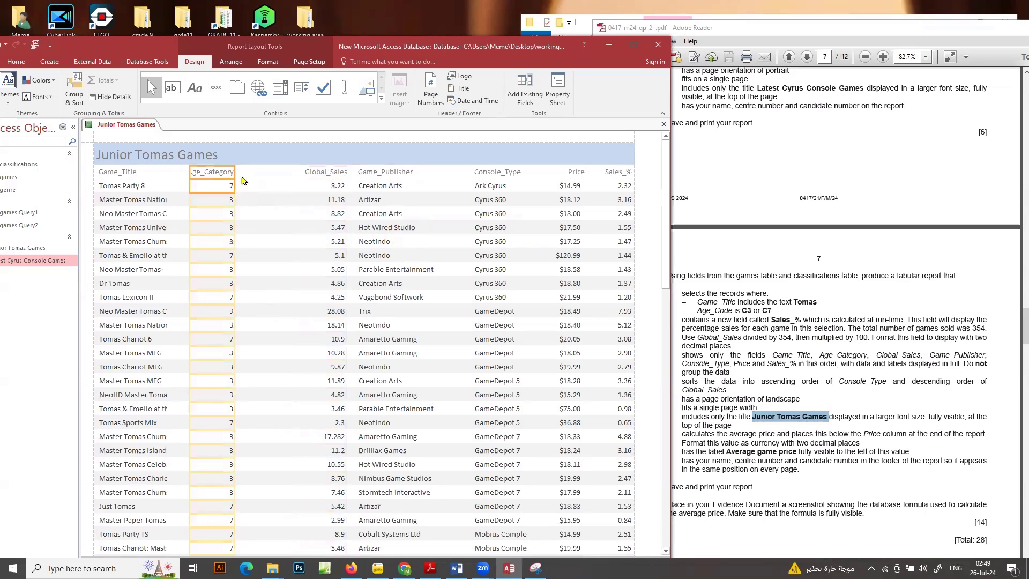
left_click_drag(238, 174, 255, 175)
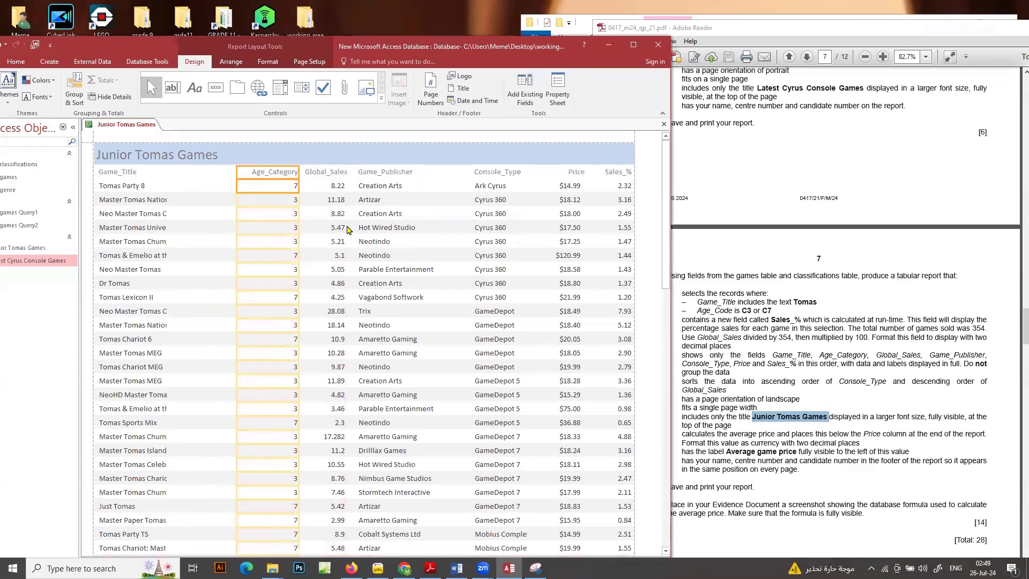
Widen the Game_Title column and label to fit long titles such as Tomas & Emelio at the European Games
left_click(124, 173)
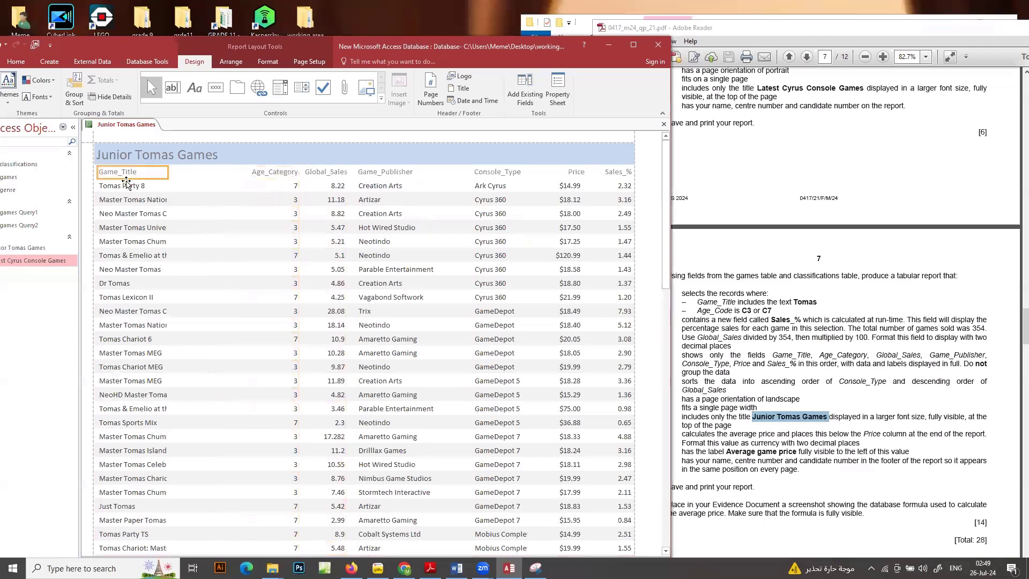
left_click_drag(168, 187, 238, 186)
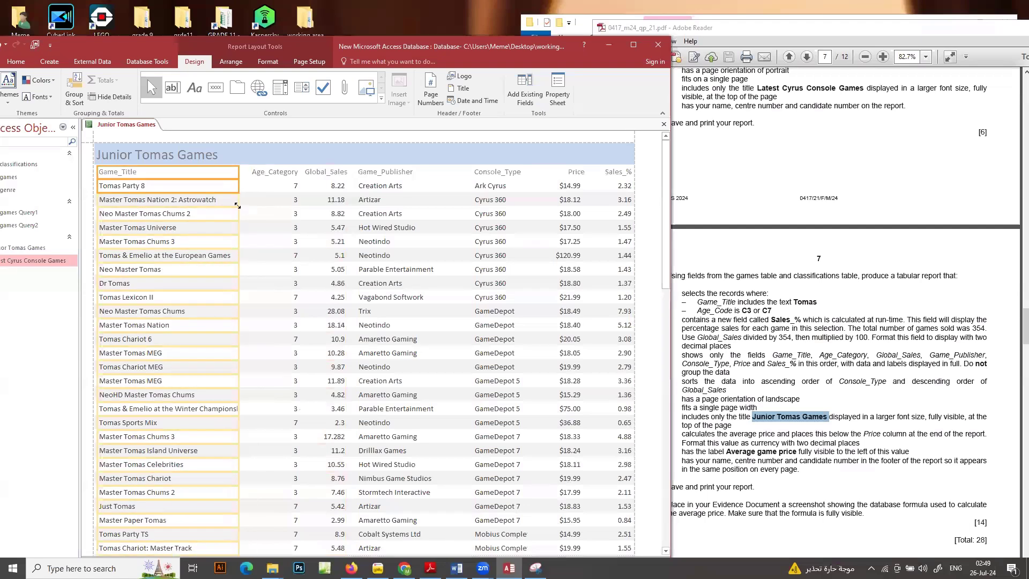
scroll(188, 330, "down", 3)
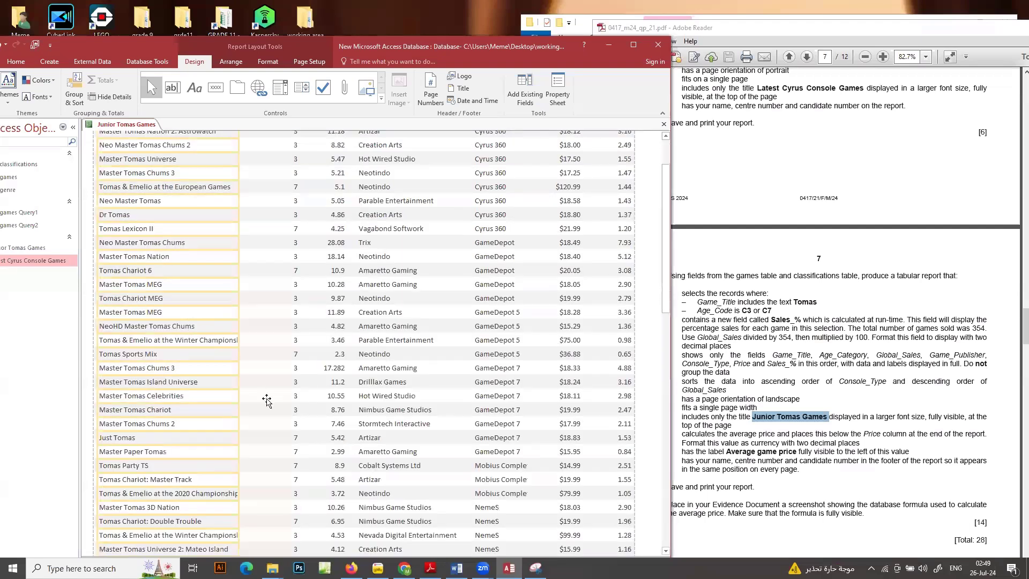
left_click_drag(239, 397, 244, 397)
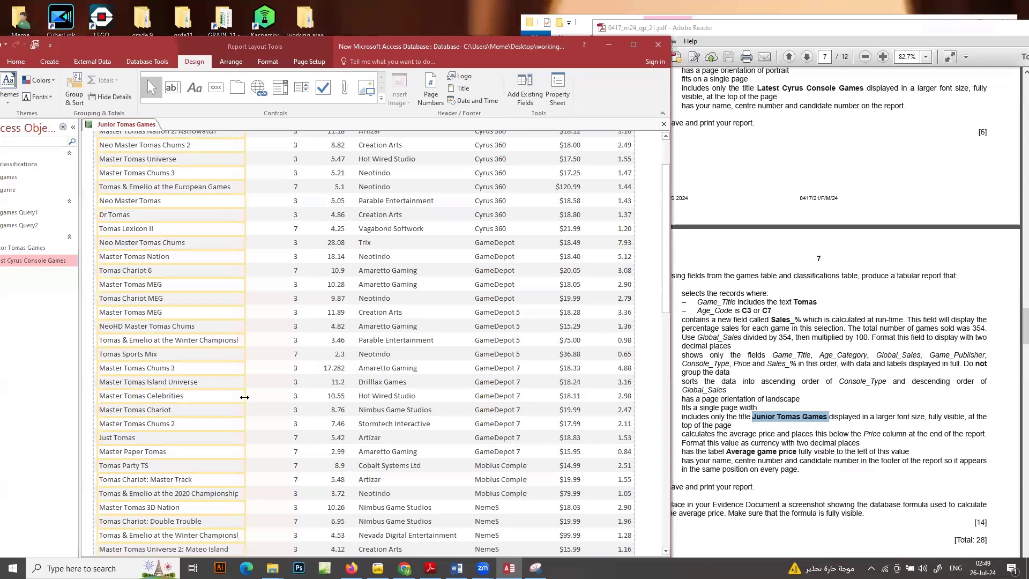
scroll(244, 397, "down", 3)
scroll(244, 397, "down", 2)
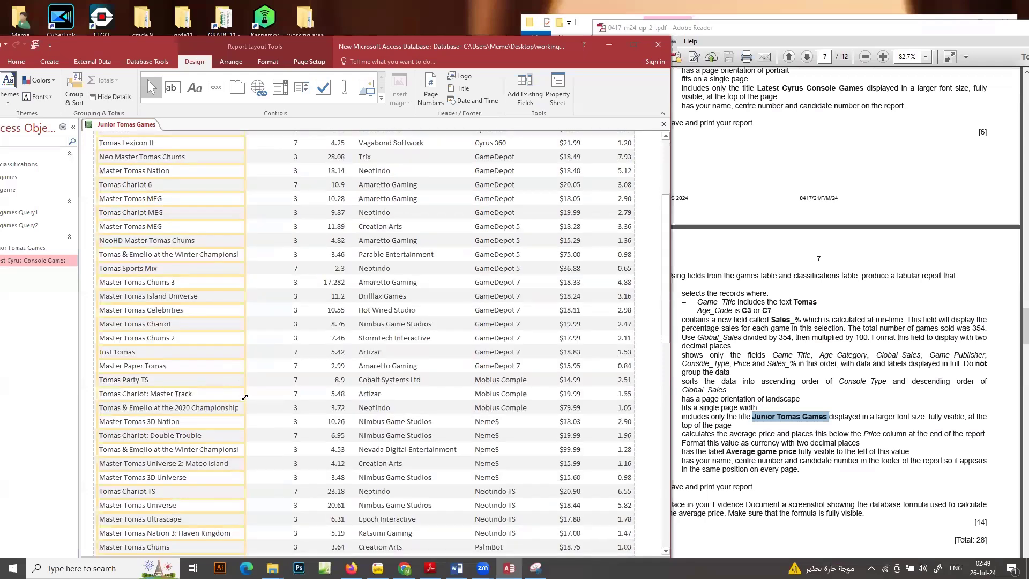
scroll(244, 397, "down", 5)
scroll(244, 396, "up", 10)
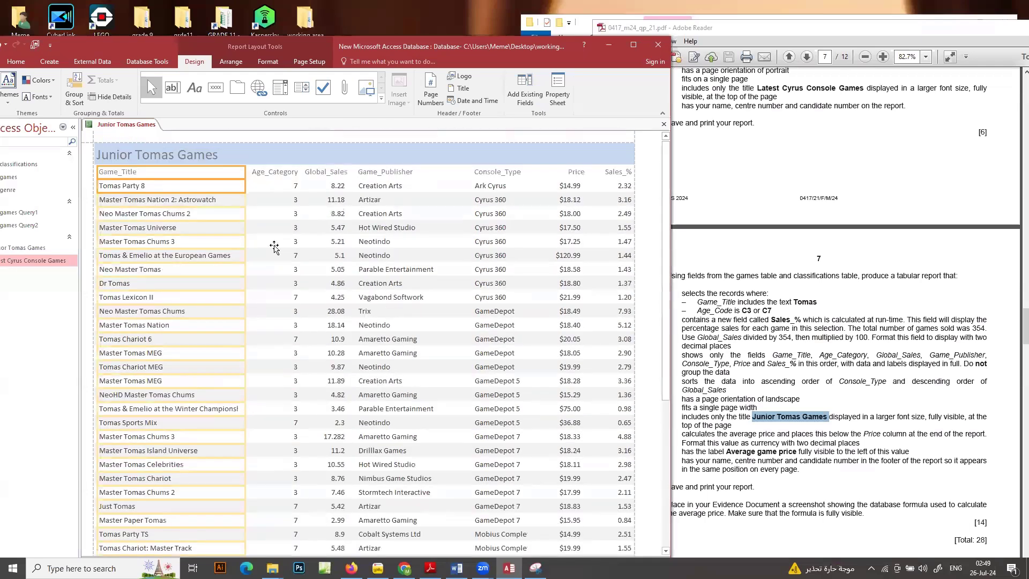
Check the Junior Tomas Games report rows for cut-off data and review the question's average price requirements
left_click(285, 172)
left_click(284, 185)
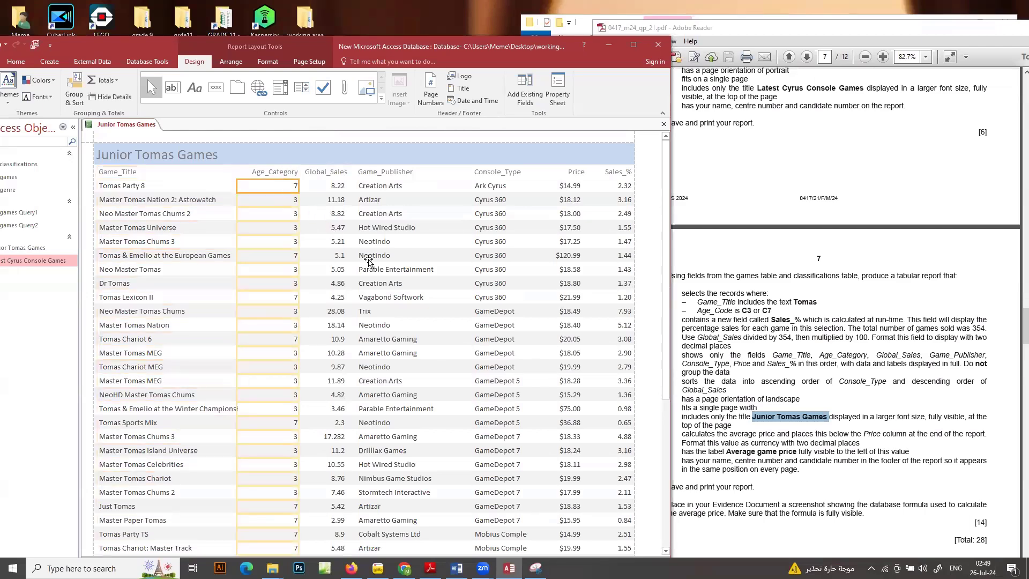
scroll(368, 261, "down", 4)
scroll(369, 262, "down", 2)
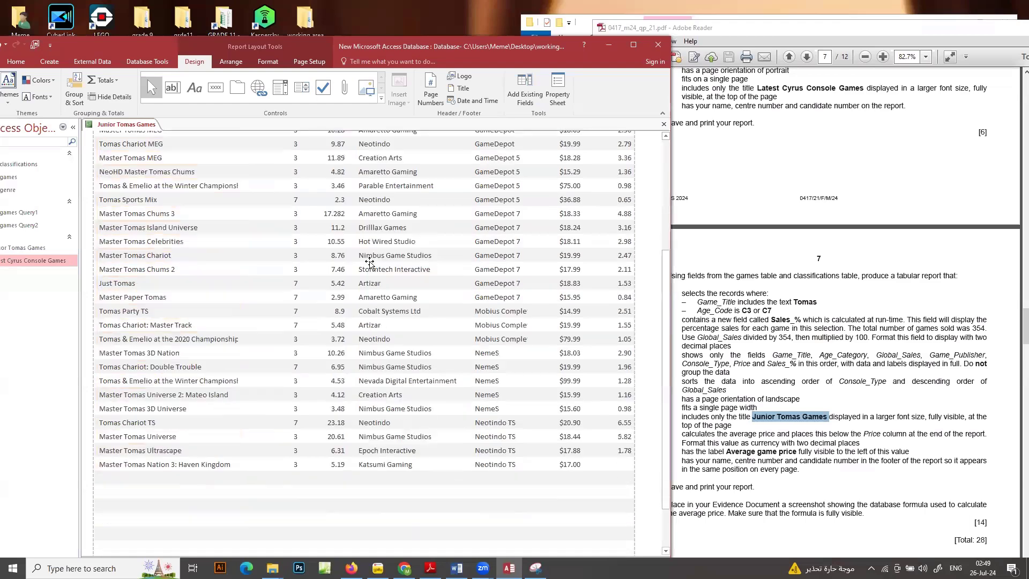
scroll(369, 262, "up", 3)
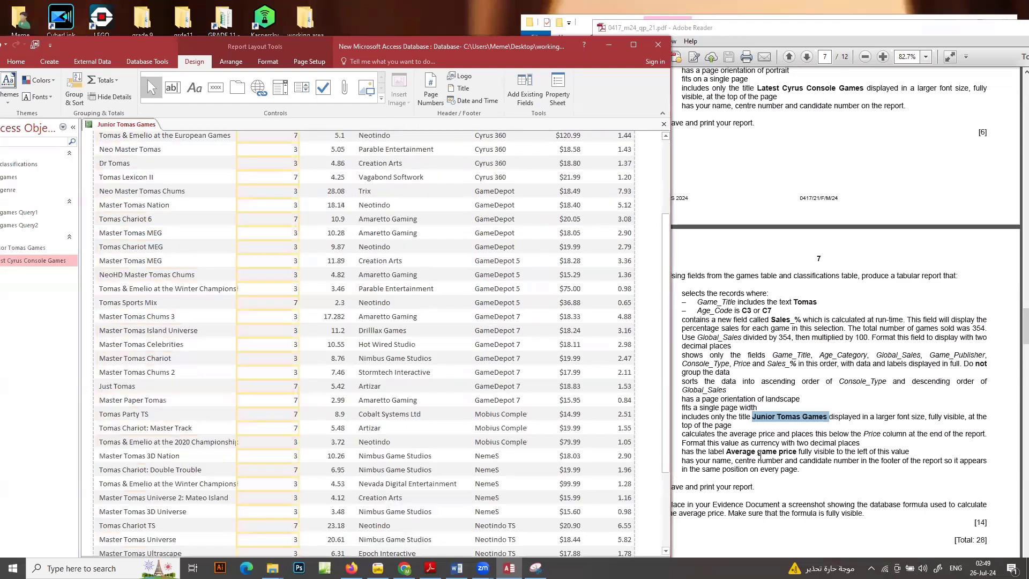
left_click(760, 456)
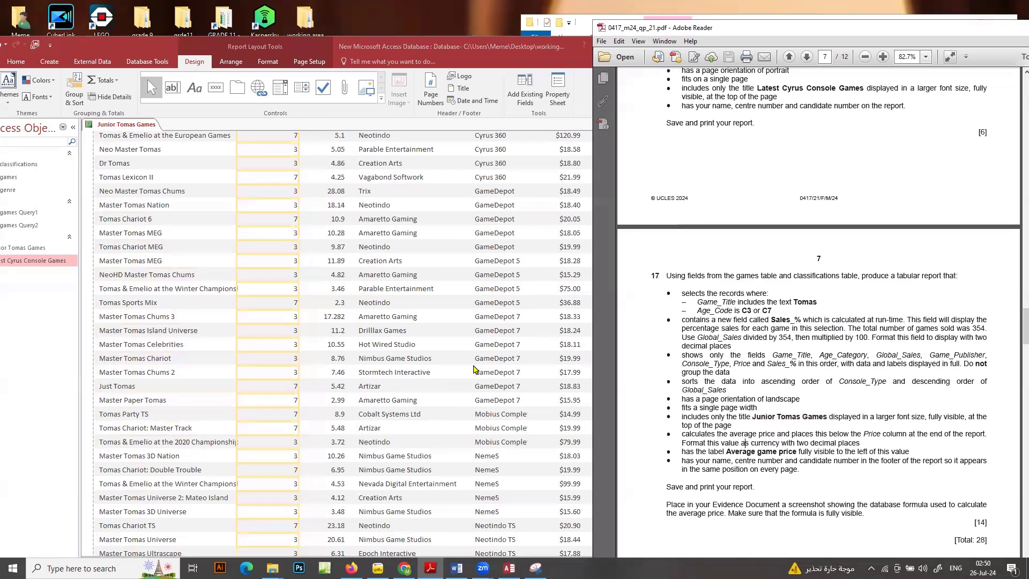
scroll(477, 369, "up", 1)
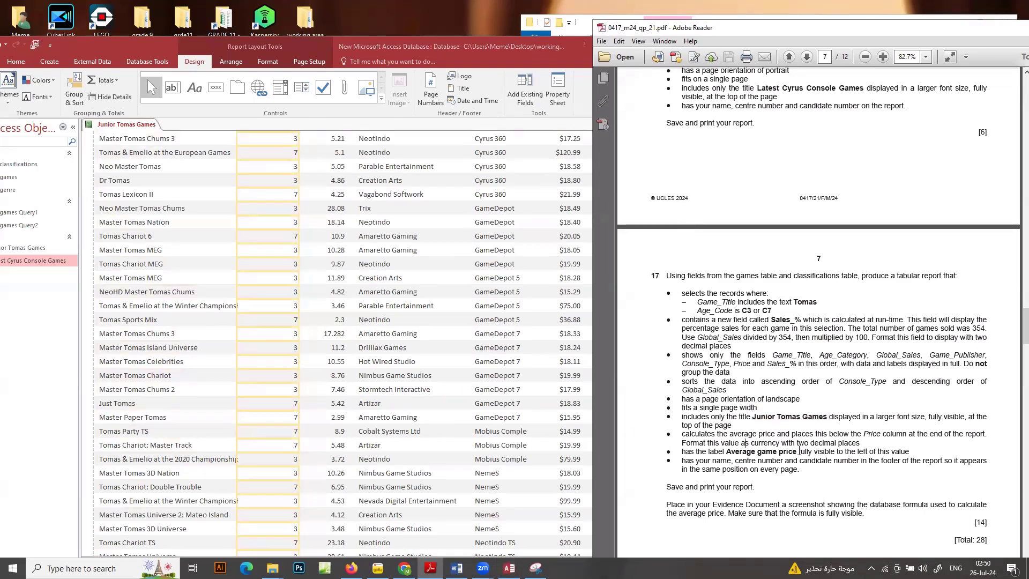
scroll(357, 331, "up", 3)
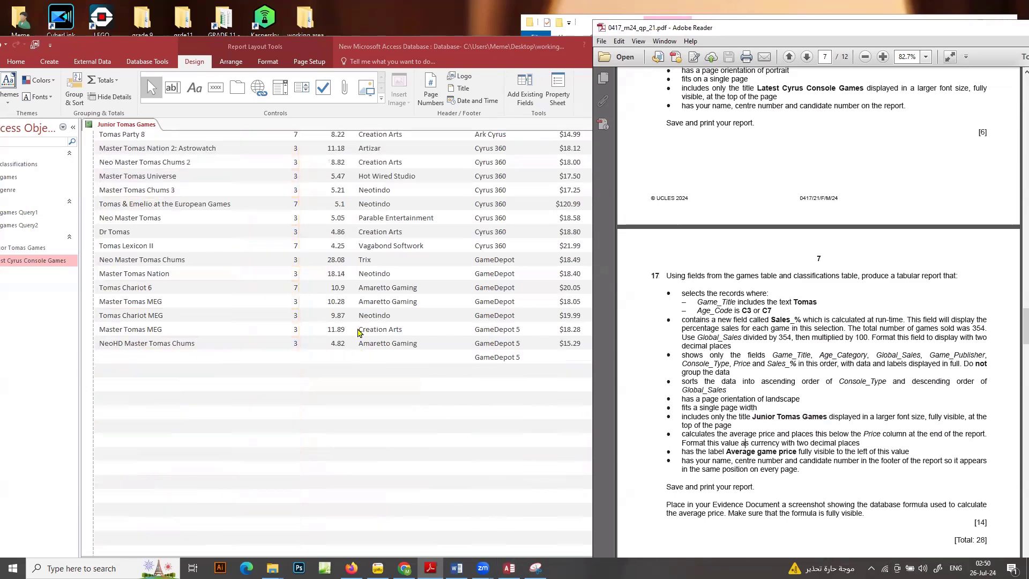
scroll(375, 374, "down", 6)
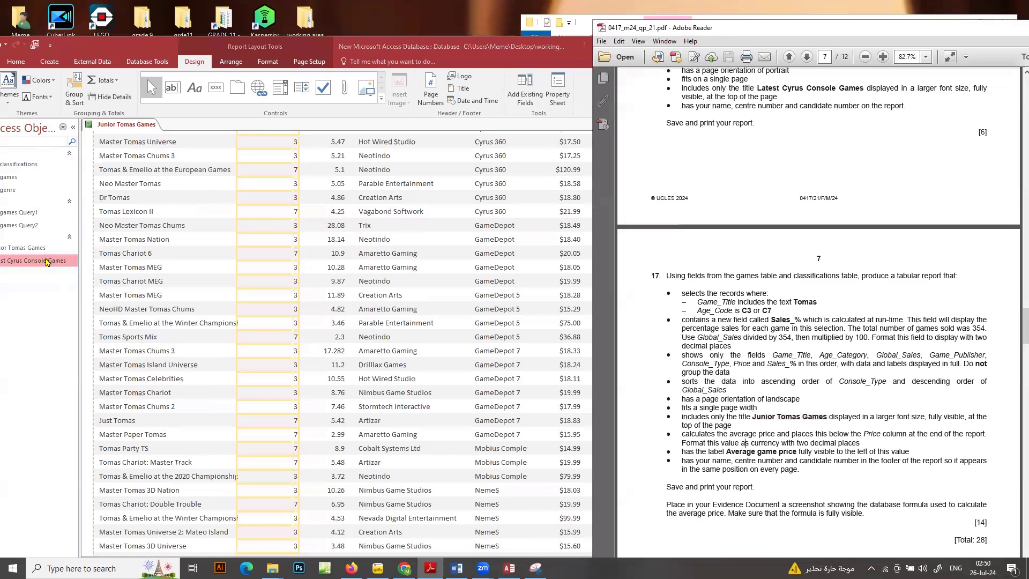
Open the Latest Cyrus Console Games report in Design View and switch the Junior Tomas Games report to Design View
right_click(46, 259)
left_click(81, 292)
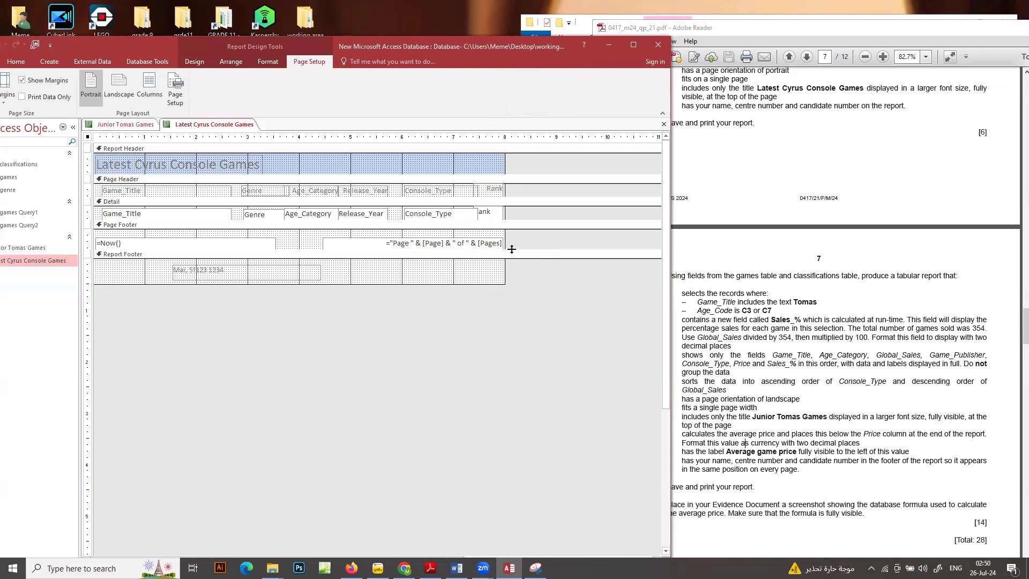
right_click(29, 249)
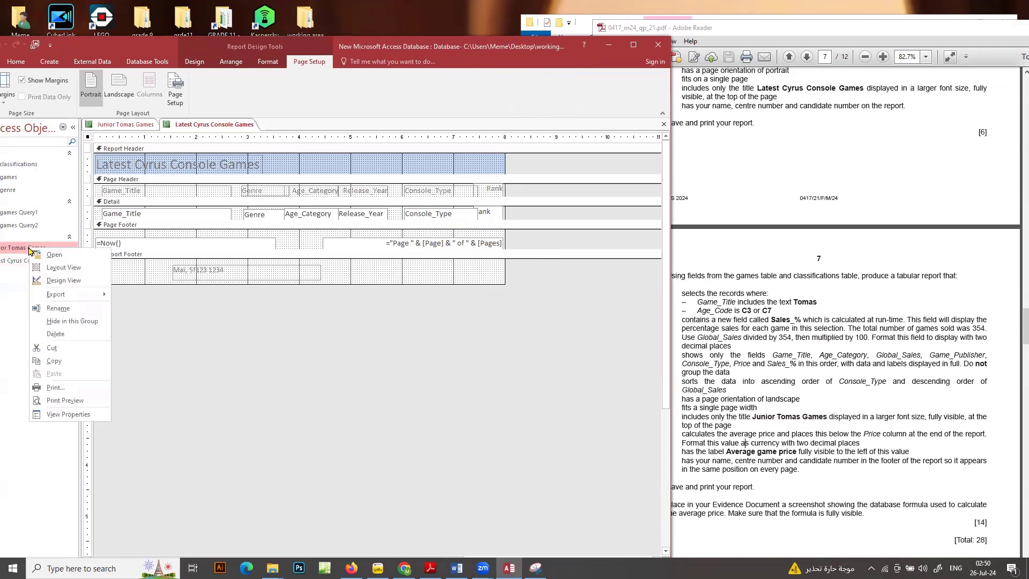
left_click(60, 281)
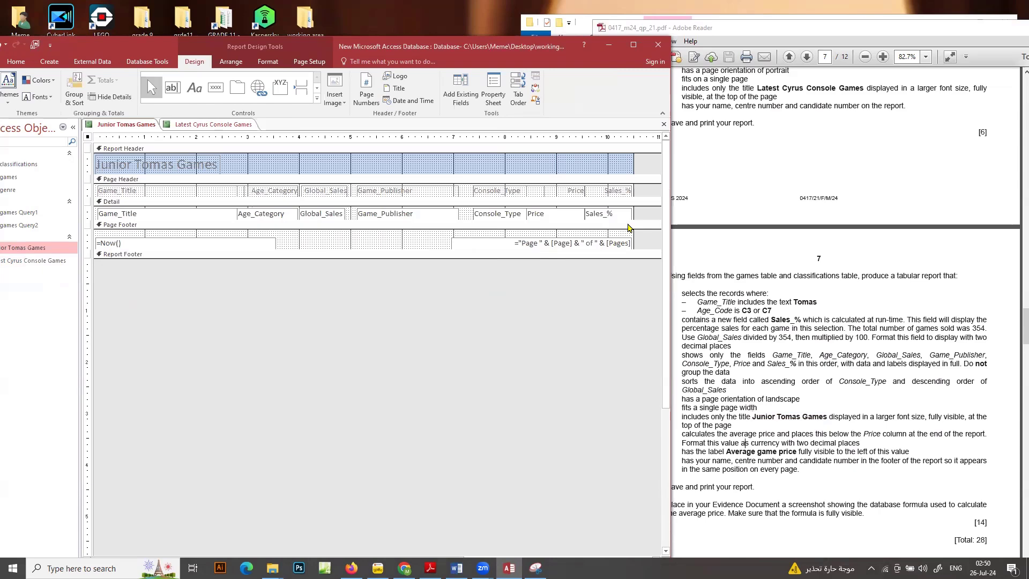
Add an Average total of the Price field to the report footer, heighten the footer and nudge the total down slightly
left_click(554, 217)
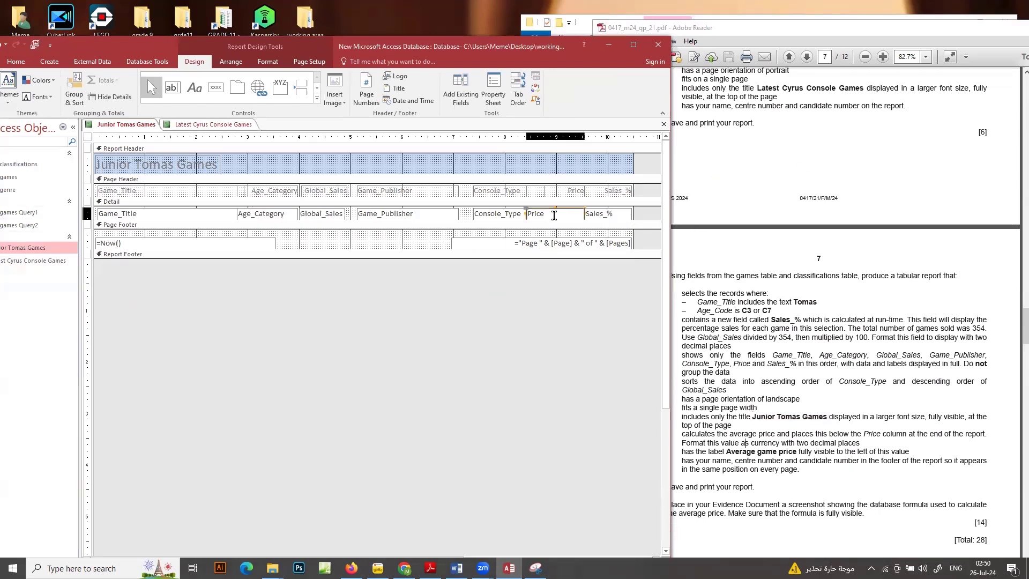
left_click(119, 82)
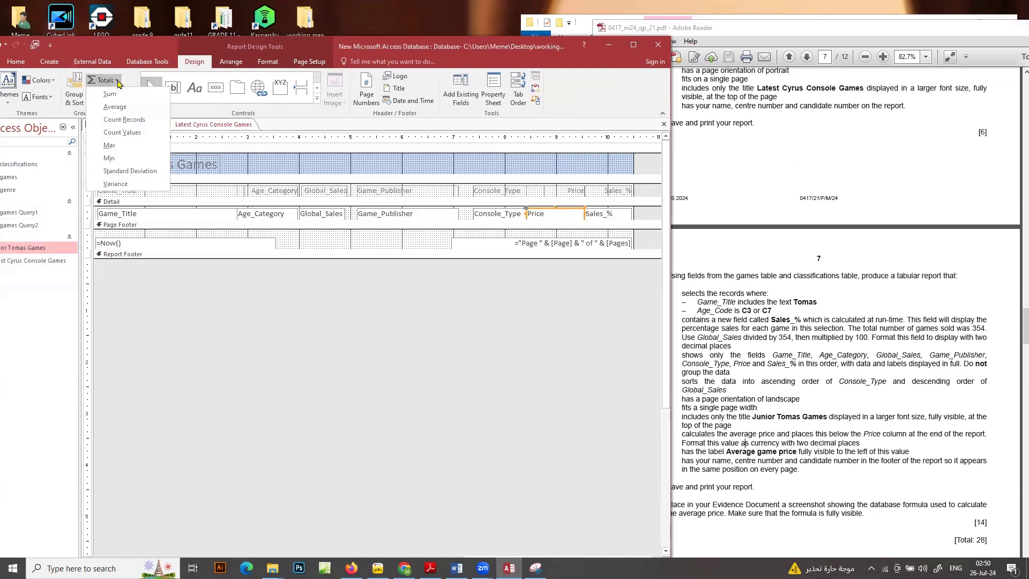
left_click(114, 106)
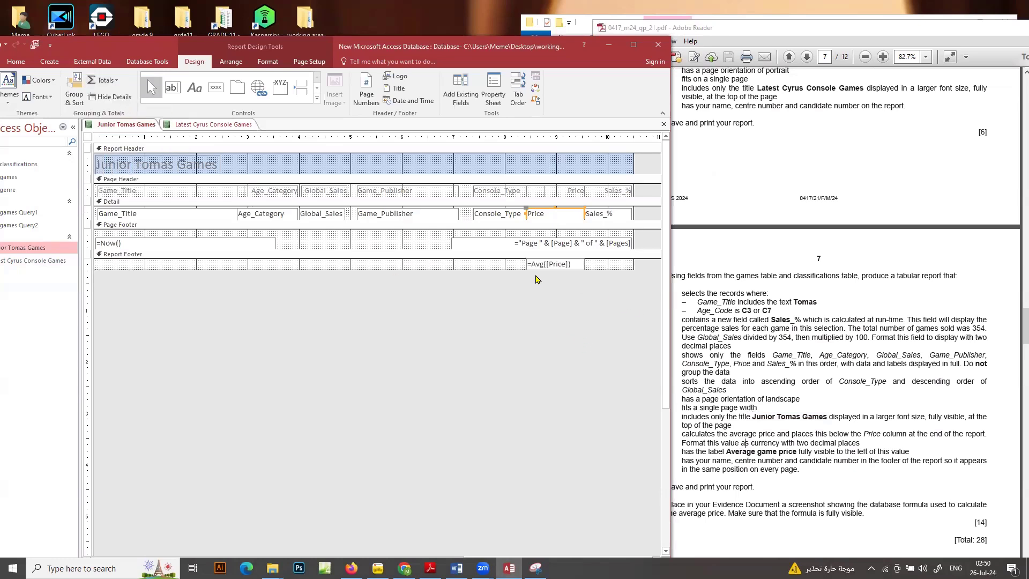
left_click_drag(530, 269, 533, 275)
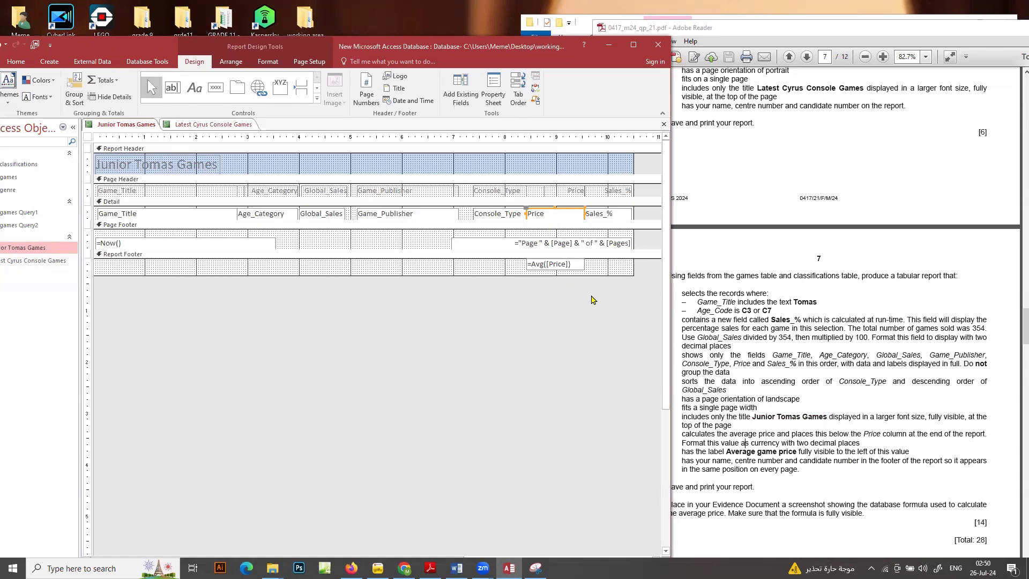
left_click(568, 265)
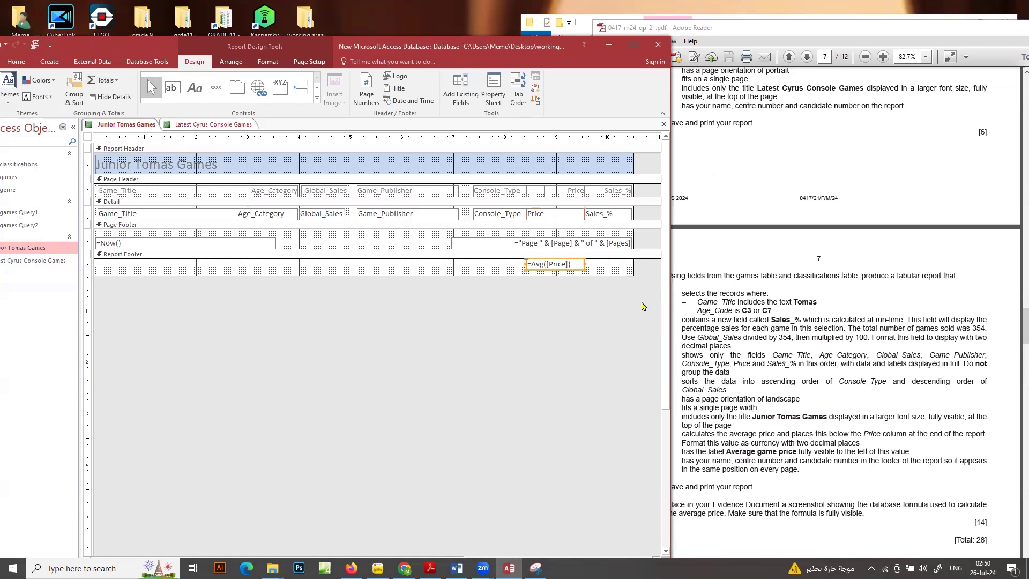
key("Down")
key("Down")
key("Down")
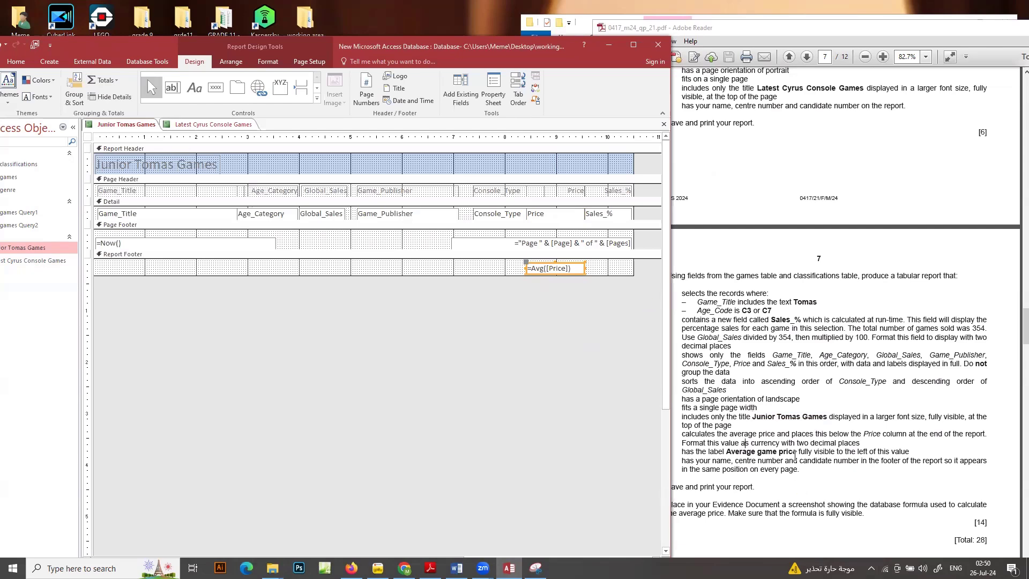
Copy Average game price from the question paper and insert it as a label left of the average in the report footer
left_click_drag(797, 451, 726, 451)
right_click(754, 454)
left_click(766, 459)
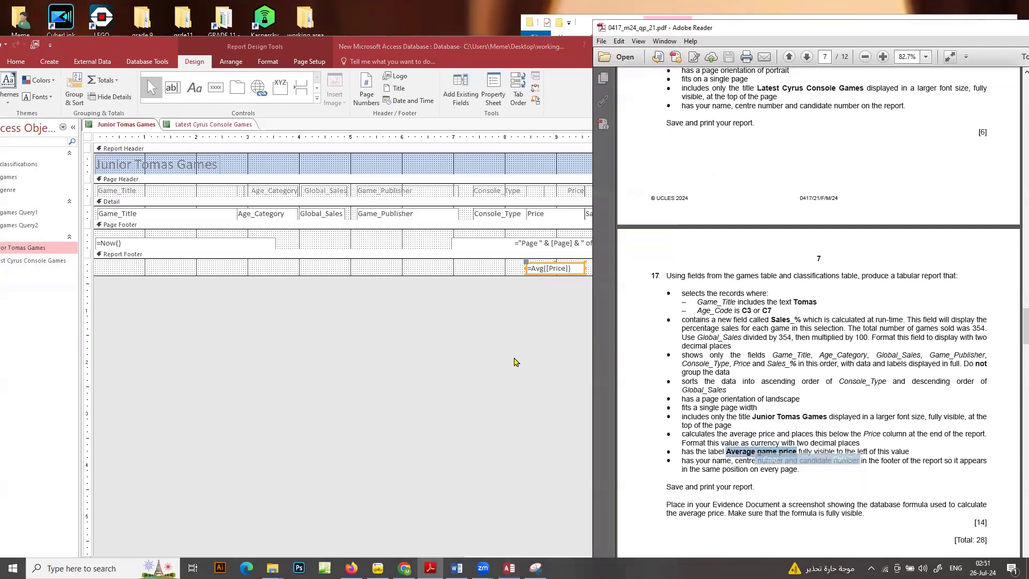
left_click(198, 87)
left_click(198, 87)
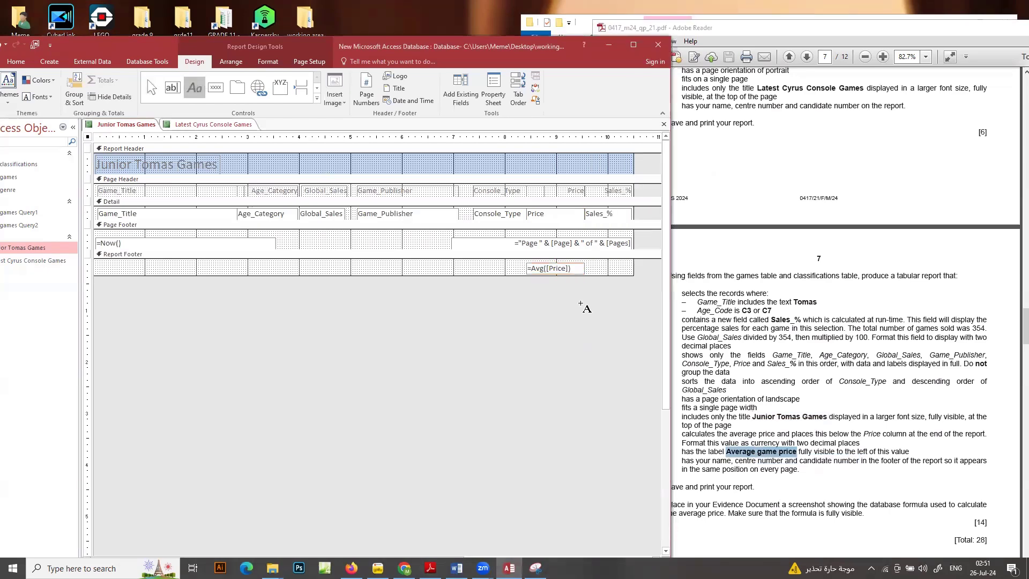
left_click_drag(421, 265, 513, 275)
key("ctrl+v")
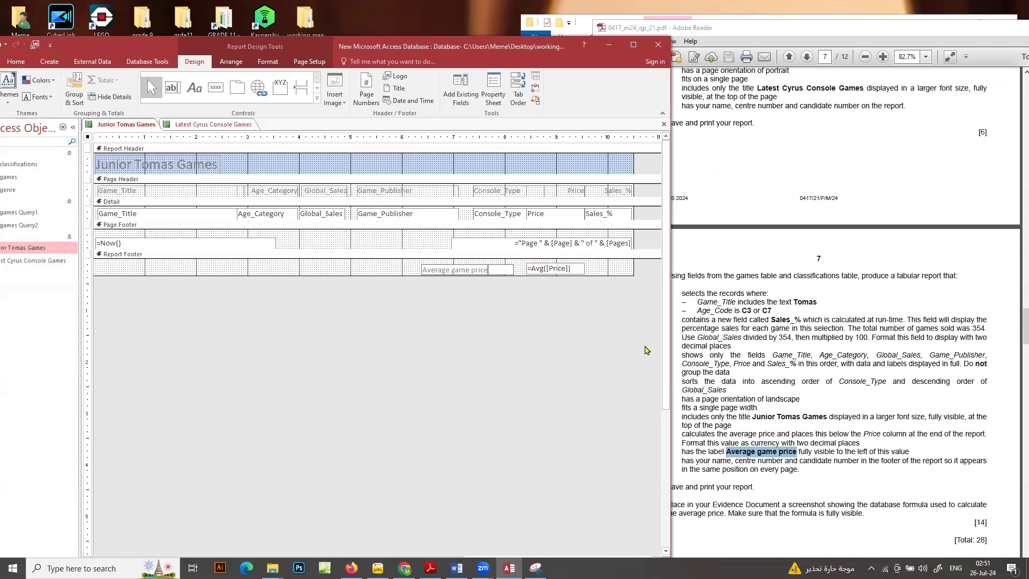
left_click(530, 352)
left_click(507, 273)
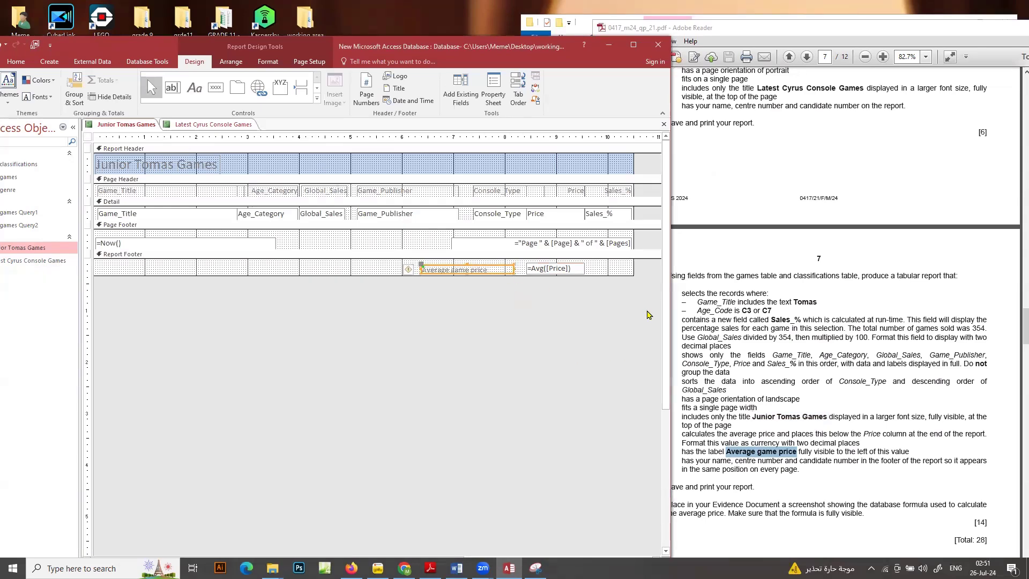
Nudge the Average game price label slightly up and right to line up with the average total in the report footer
key("Up")
key("Up")
key("Right")
key("Down")
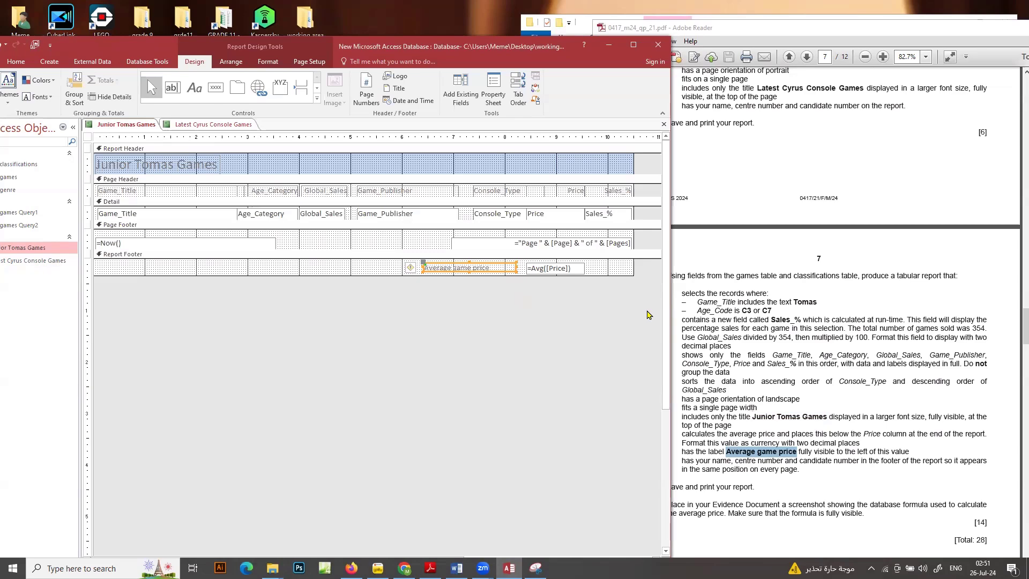
Format the average price total in the report footer as Currency
left_click(559, 268)
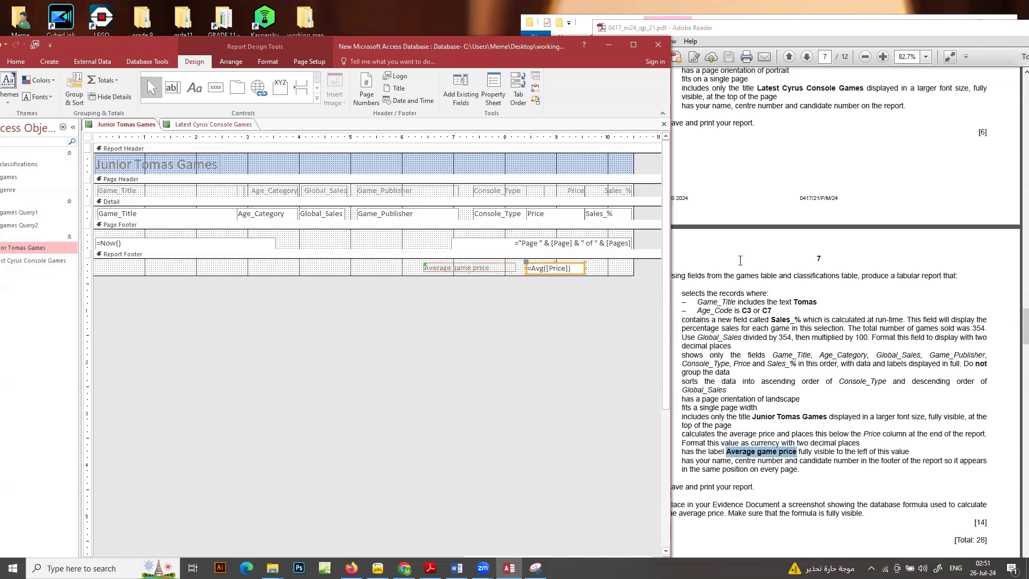
left_click(493, 91)
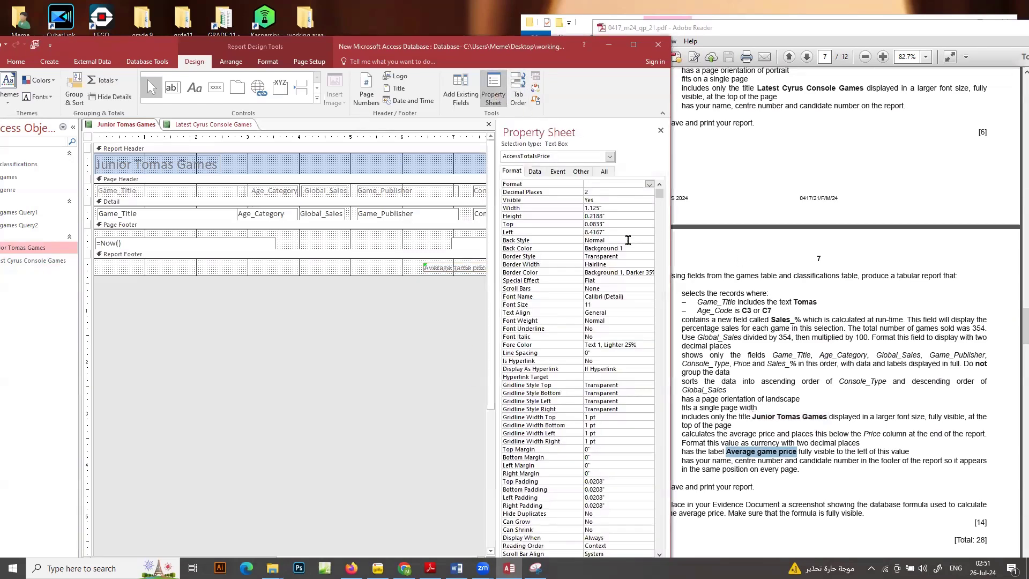
left_click(650, 186)
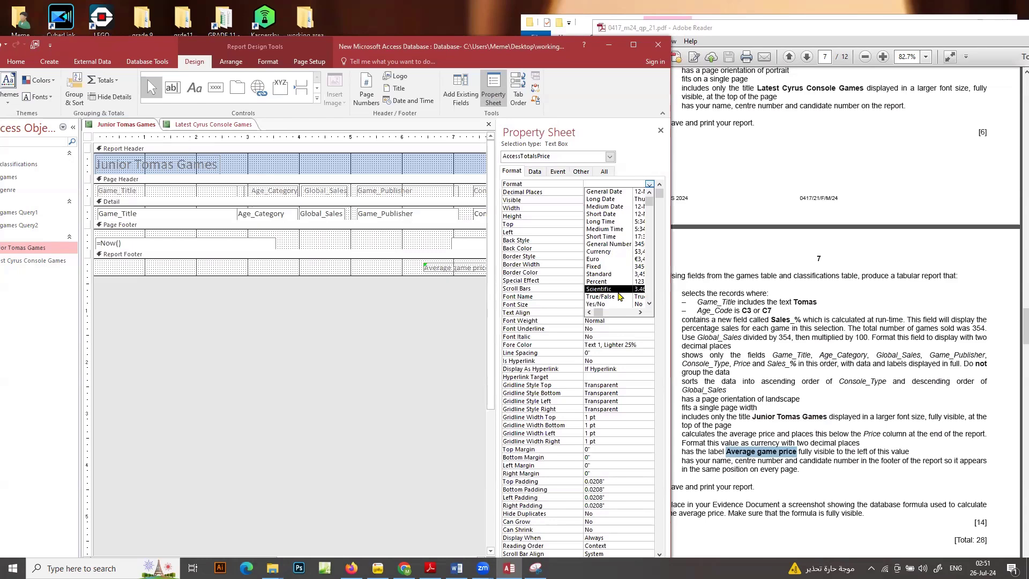
left_click(617, 253)
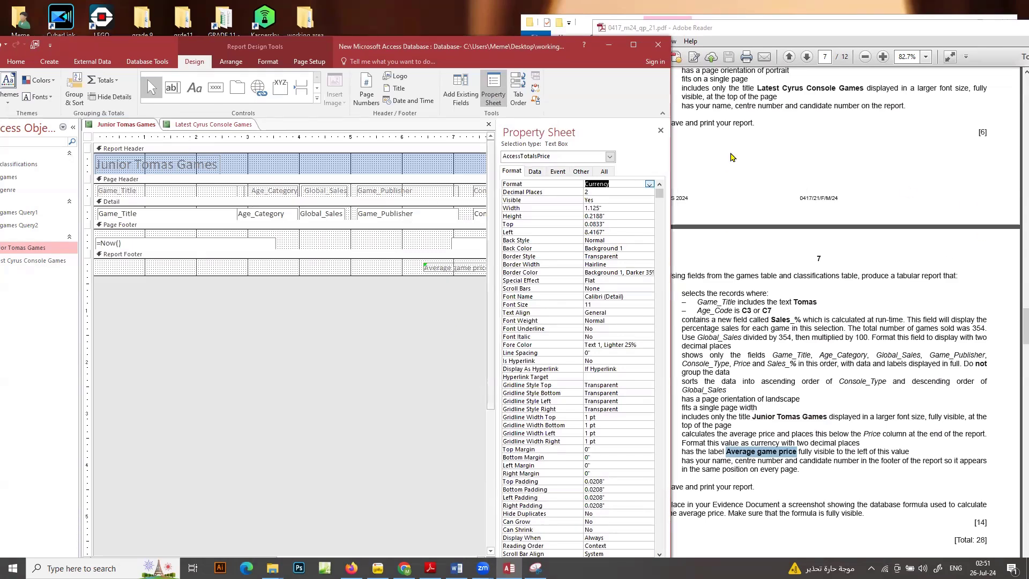
left_click(660, 133)
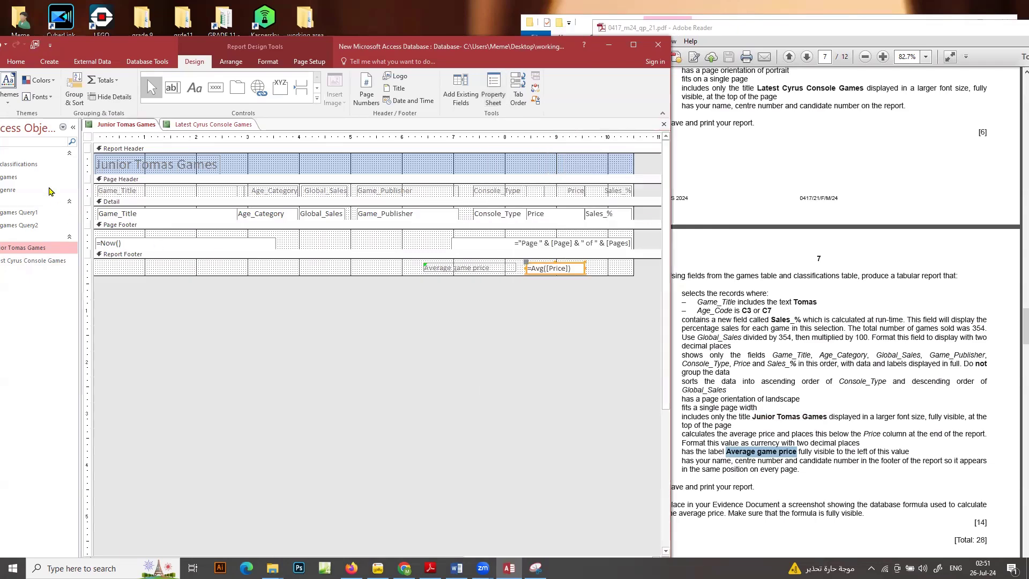
Add a label in the page footer, between the date and page number, with the candidate's name, centre number and candidate number
left_click(194, 87)
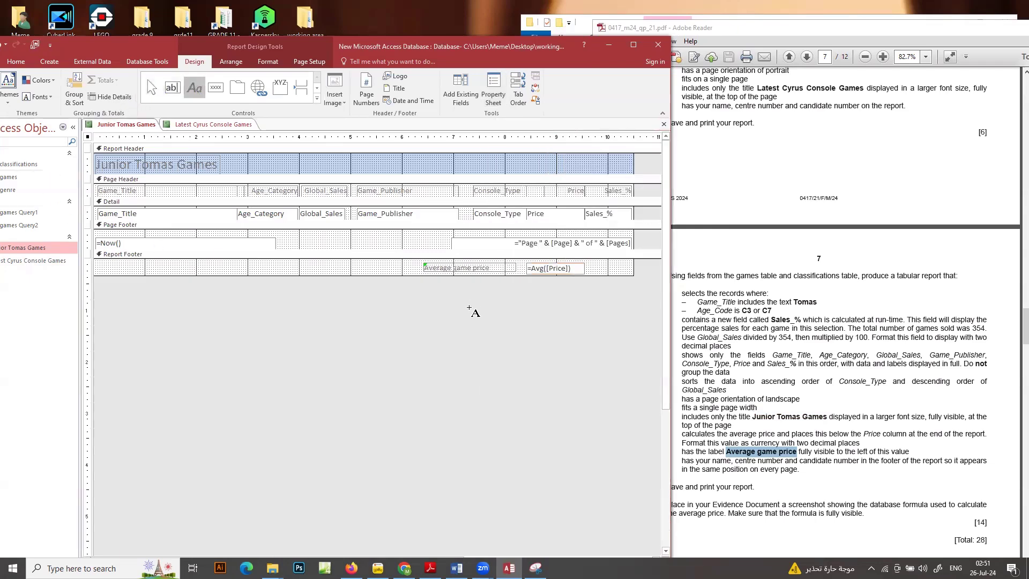
left_click_drag(320, 233, 430, 246)
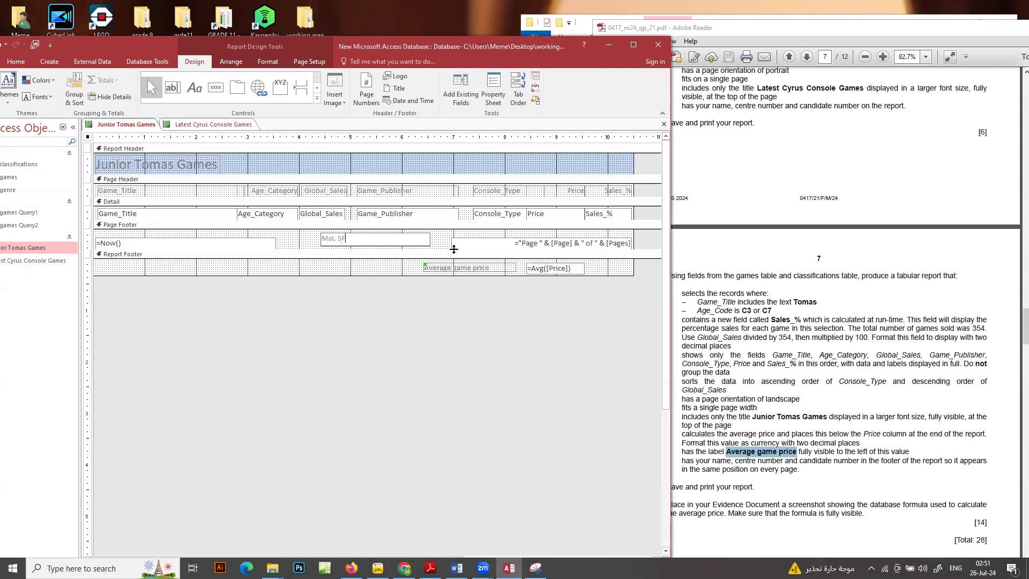
View the finished Junior Tomas Games report and check its rows, average price and footer details against question 17's remaining requirements
double_click(25, 249)
scroll(453, 275, "down", 1)
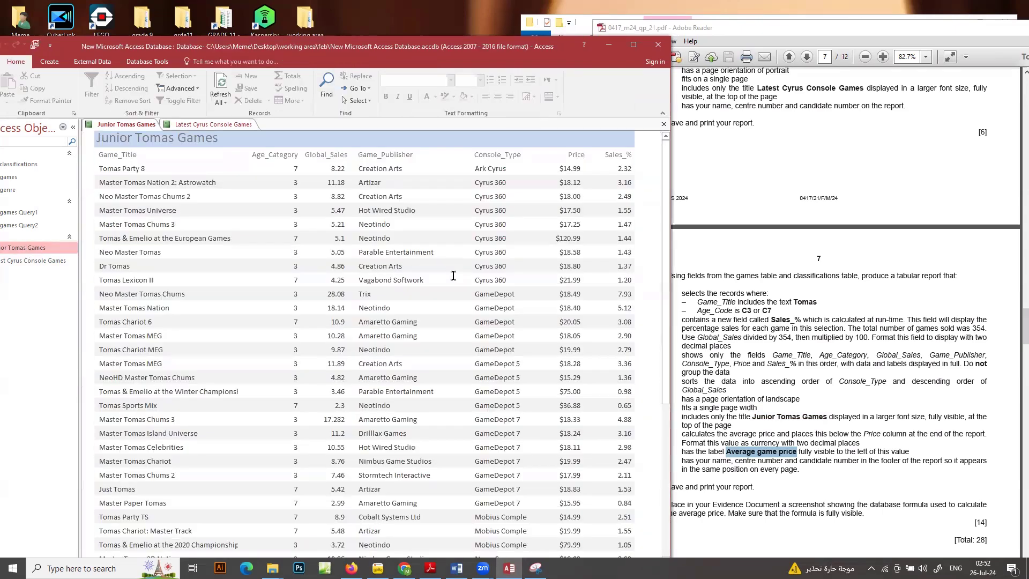
scroll(452, 275, "down", 10)
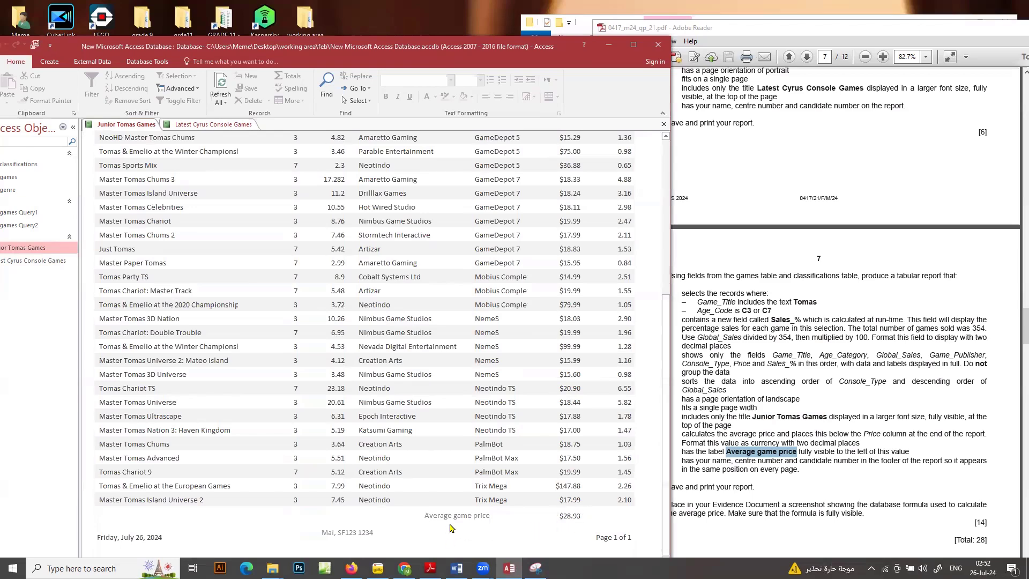
scroll(594, 497, "up", 4)
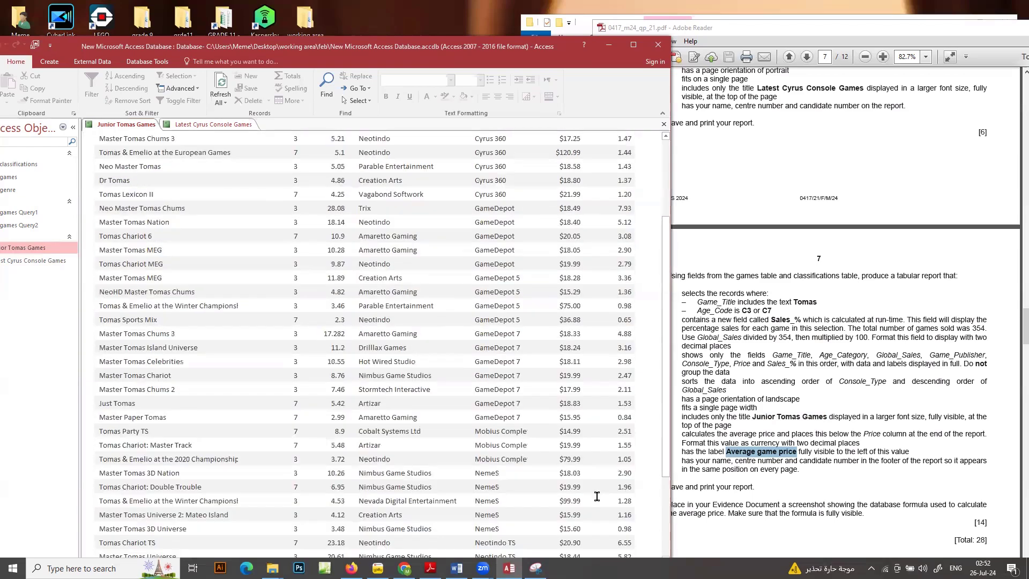
scroll(594, 494, "down", 2)
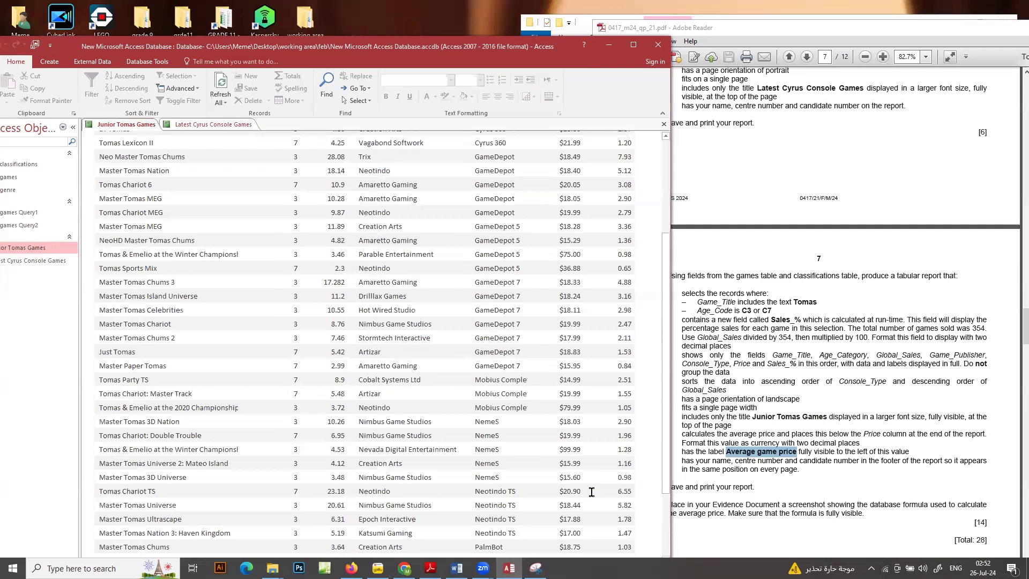
scroll(591, 492, "down", 3)
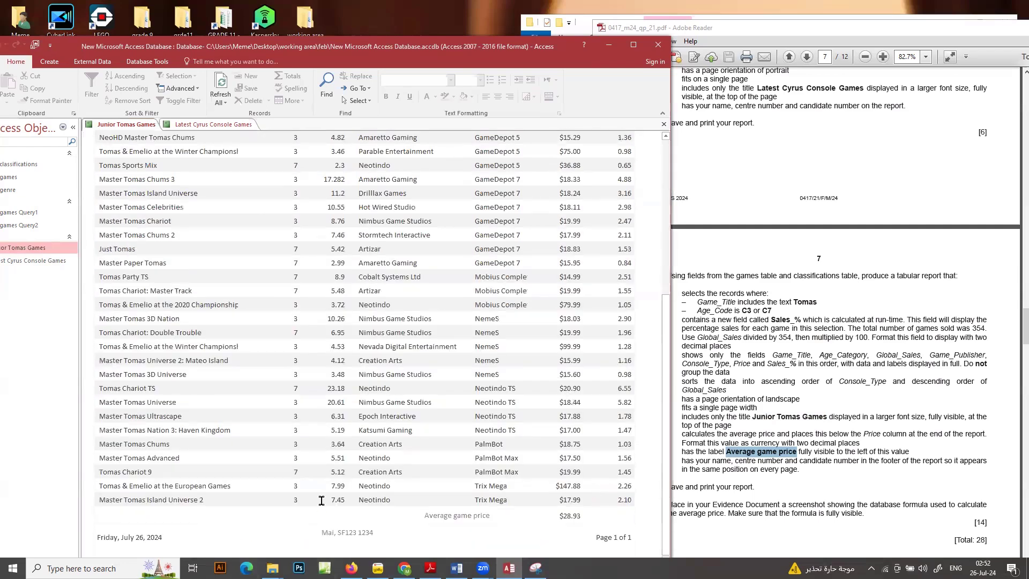
scroll(321, 500, "up", 5)
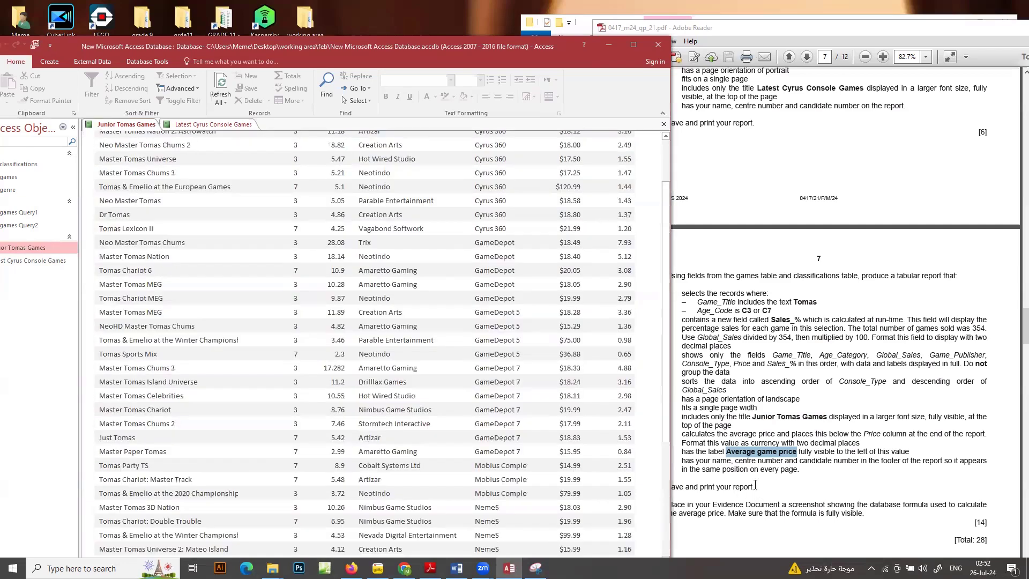
left_click(755, 486)
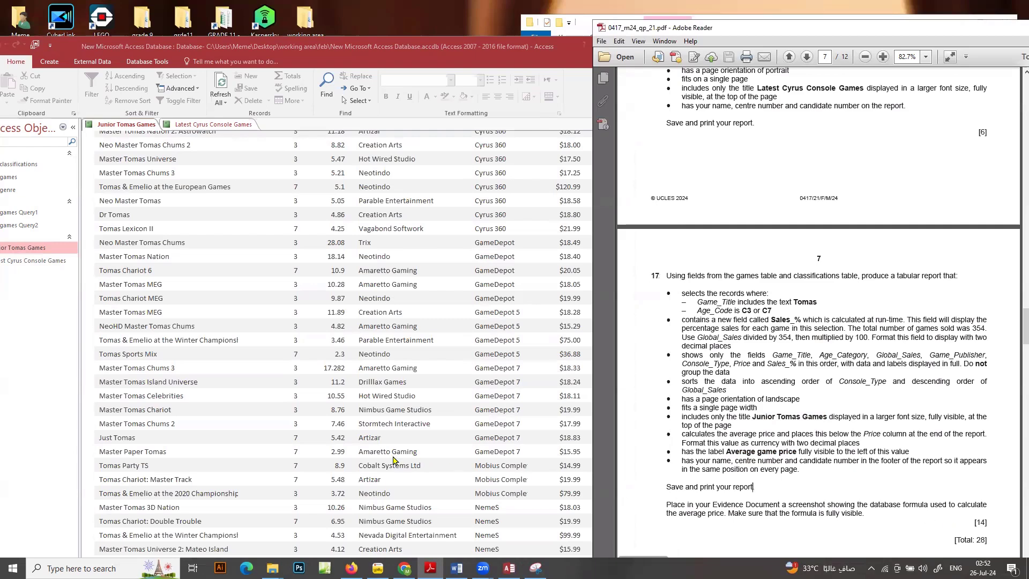
scroll(378, 459, "down", 2)
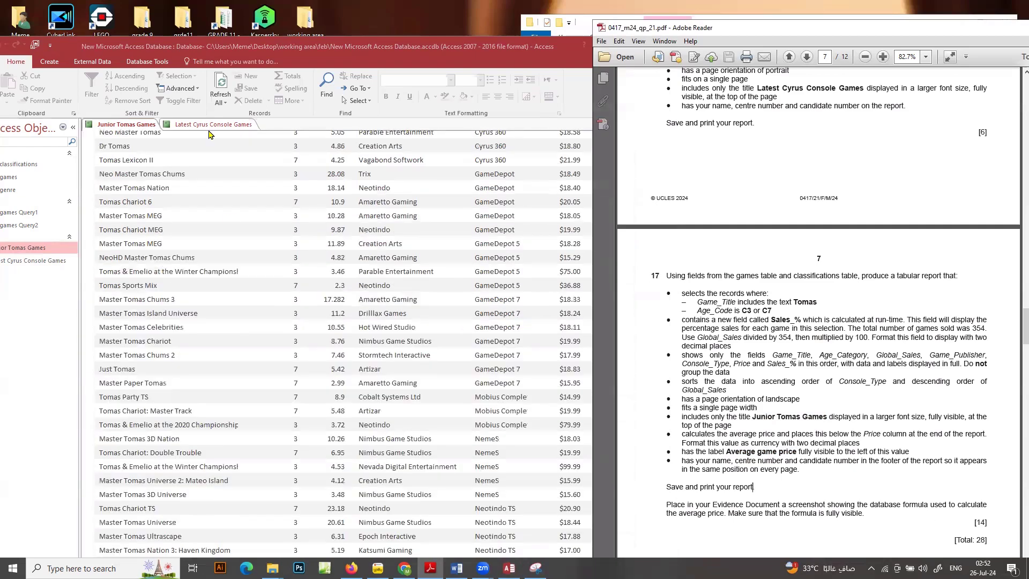
Capture a screenshot of the Junior Tomas Games report footer in Design View, showing the average price formula and its label
right_click(141, 125)
left_click(193, 195)
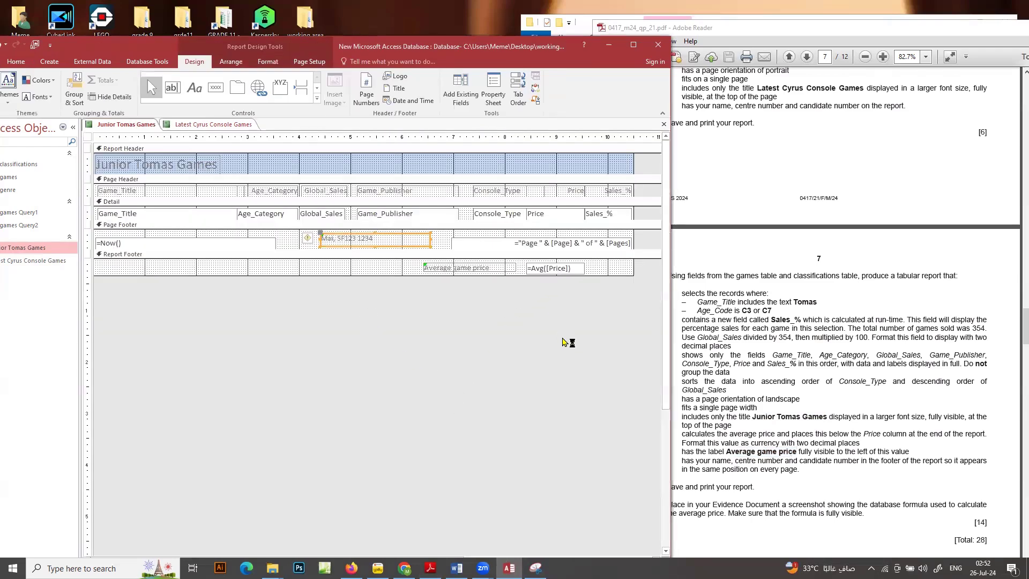
key("super+shift+s")
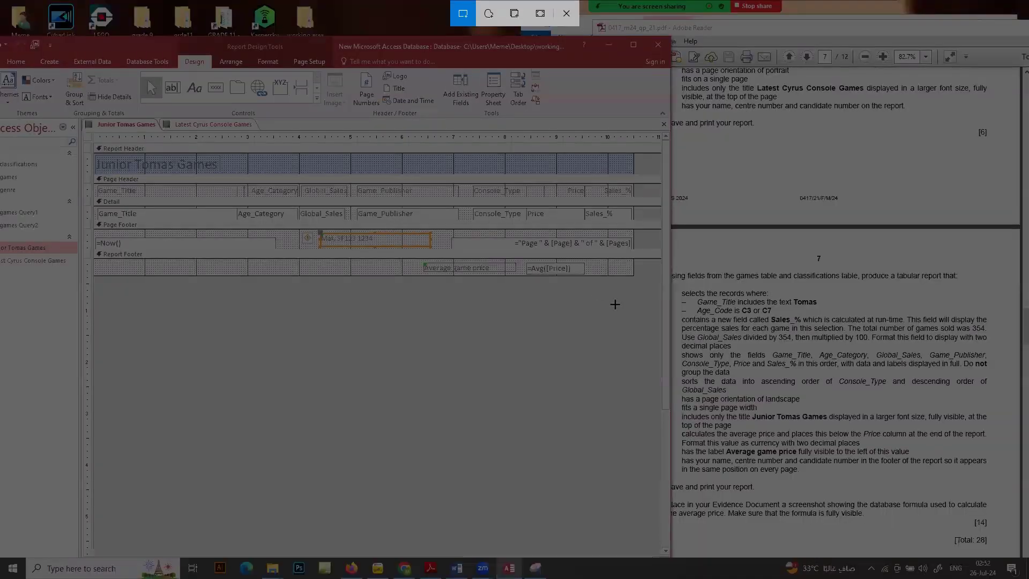
left_click_drag(652, 335, 395, 226)
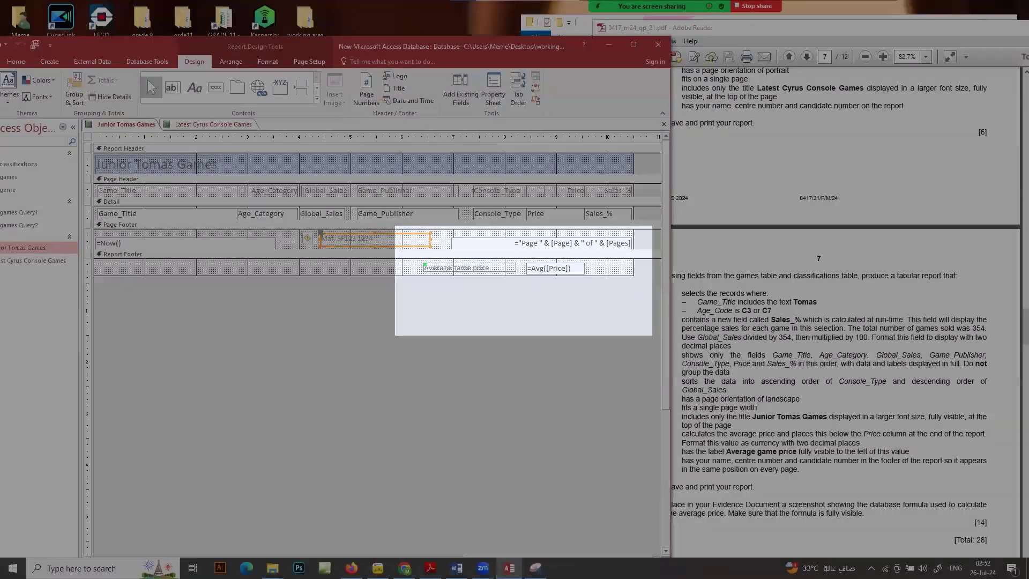
Switch to the Word document evidence9999.docx and paste the formula screenshot under Step 17 evidence
left_click(456, 567)
scroll(458, 509, "down", 3)
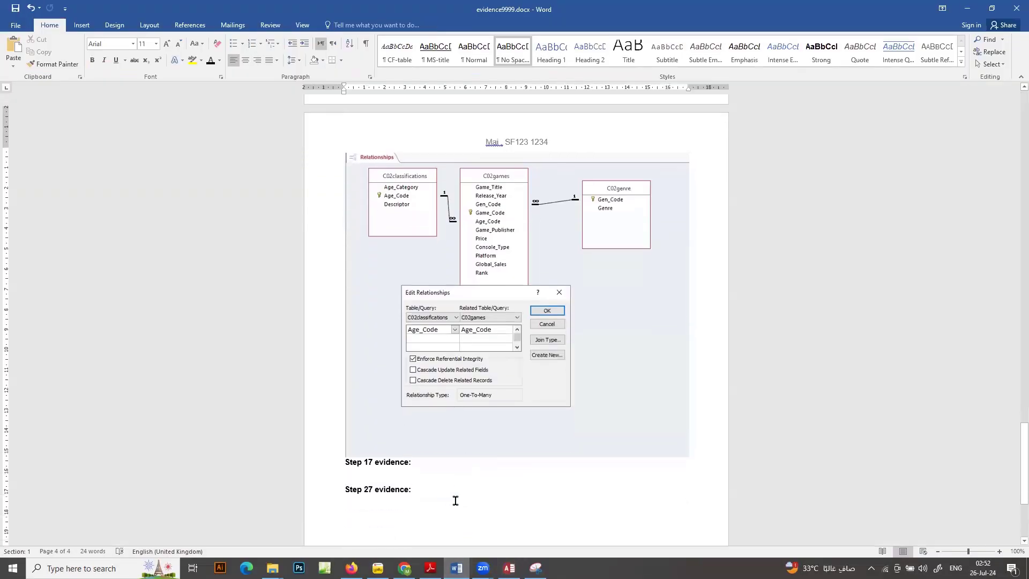
key("ctrl+v")
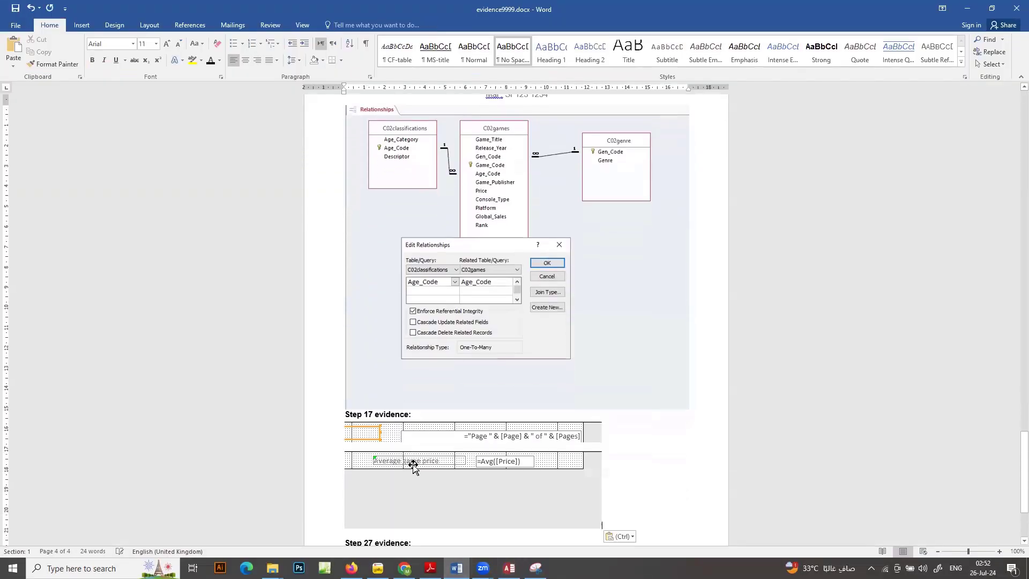